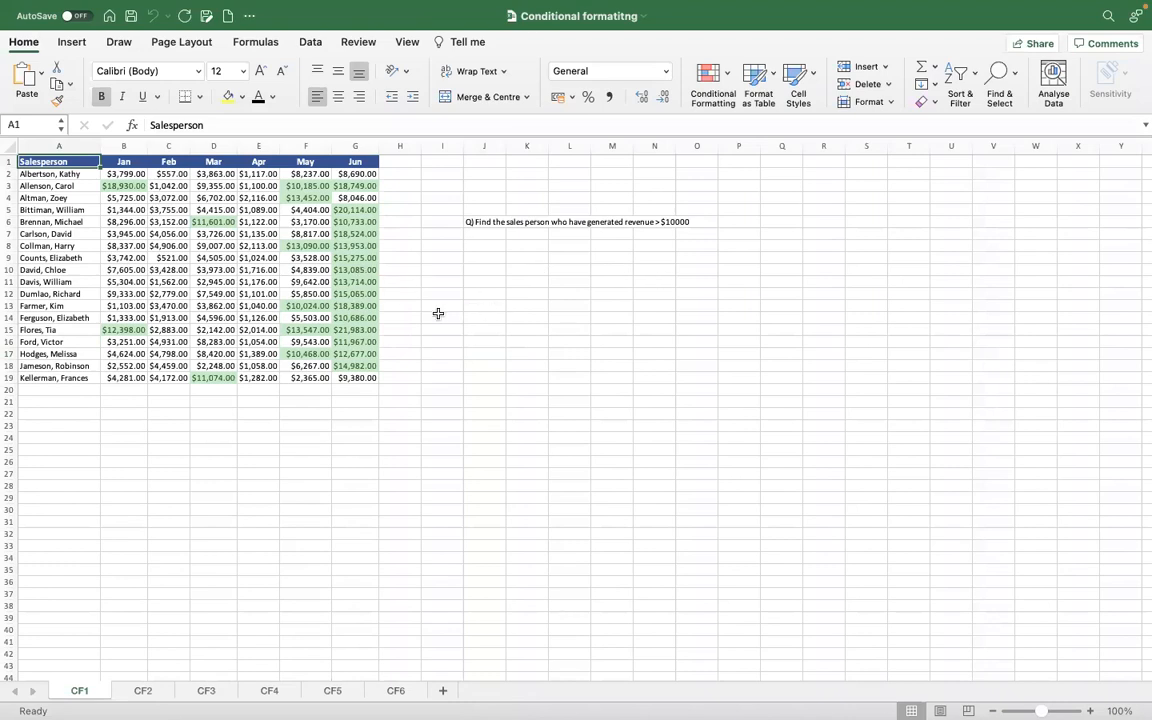
Fit the width of column J to the question text in J6.
click(500, 223)
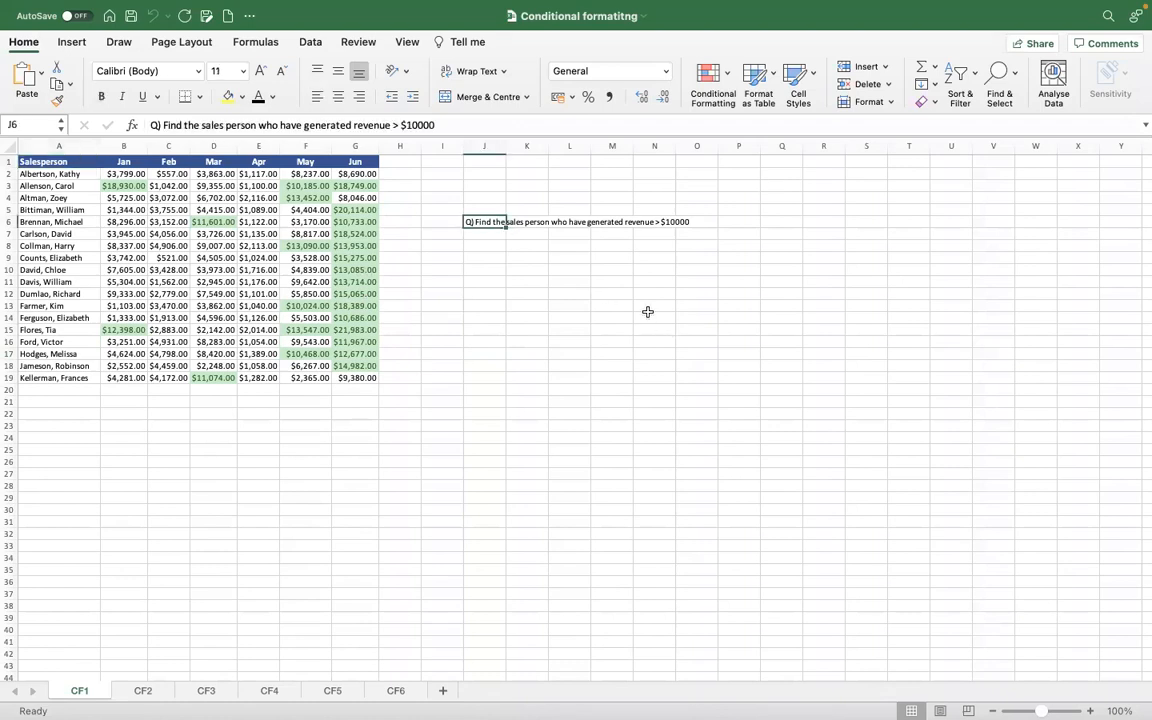
double_click(506, 146)
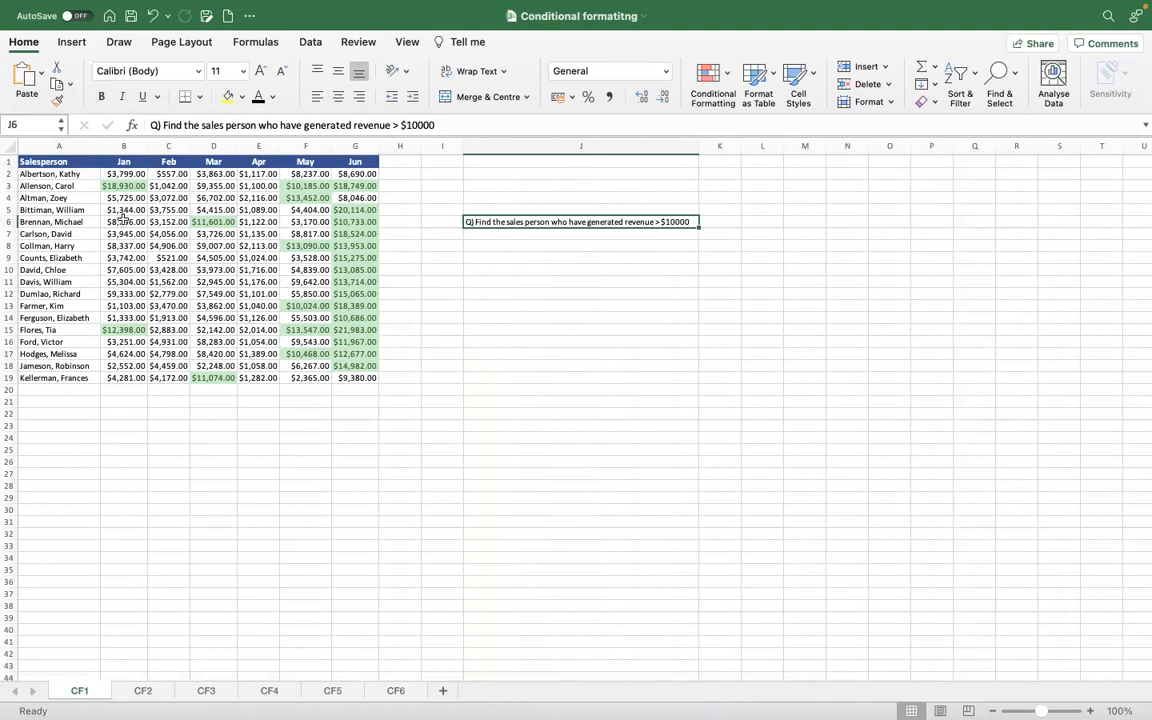
Create a Greater Than highlight rule with the threshold 10,000 for the monthly sales in B2:G19.
click(134, 172)
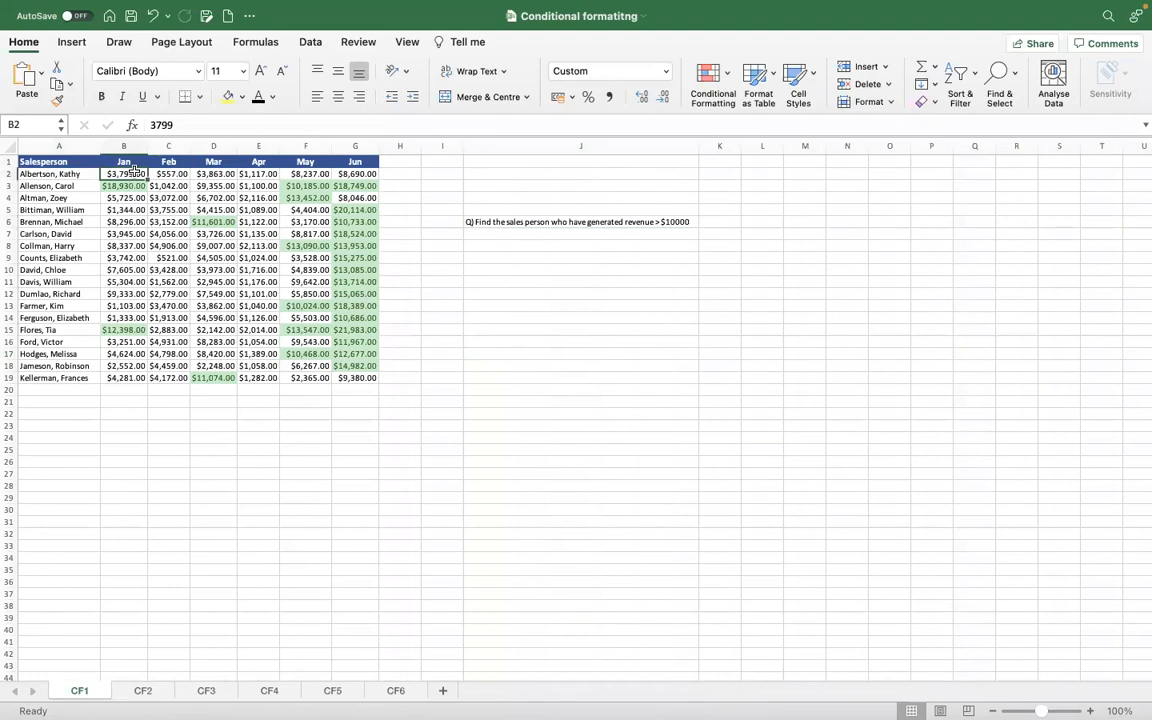
drag(134, 172, 355, 378)
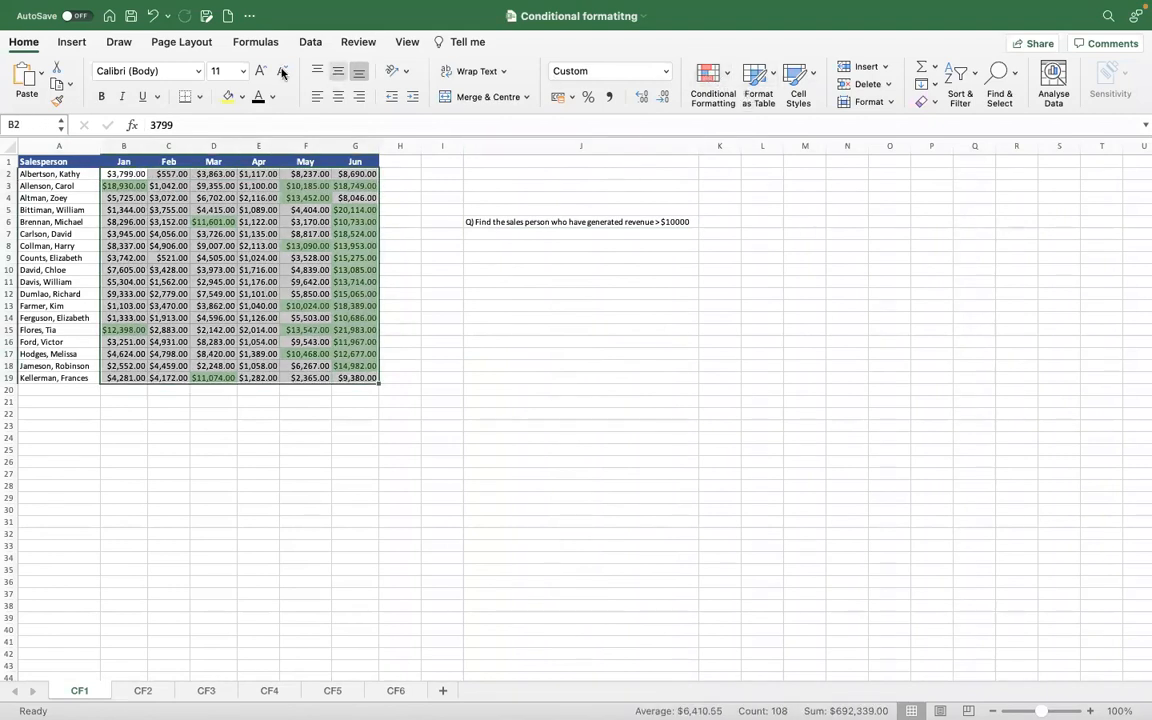
click(729, 79)
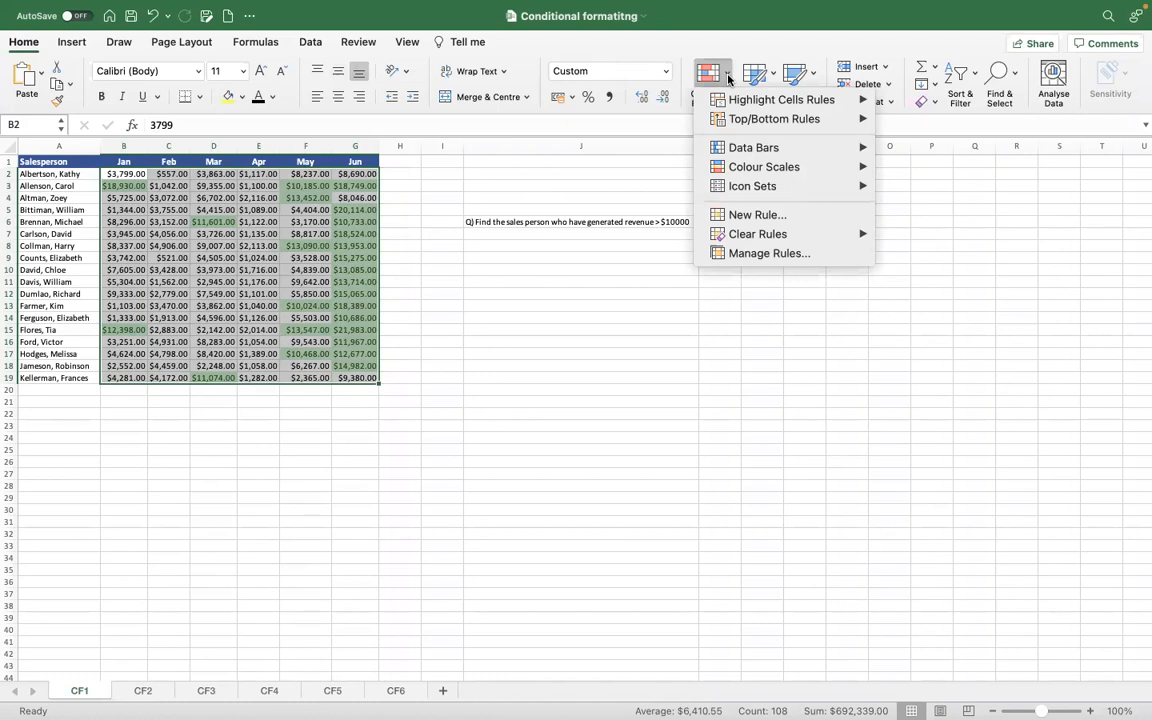
mouse_move(777, 104)
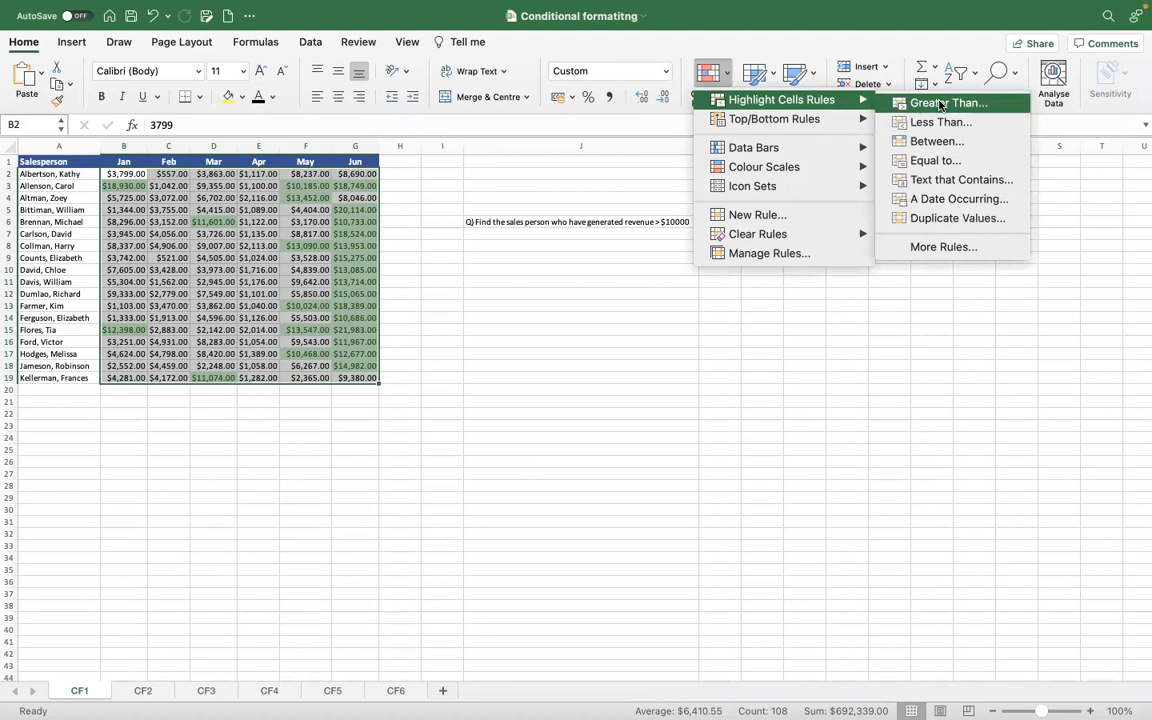
click(940, 104)
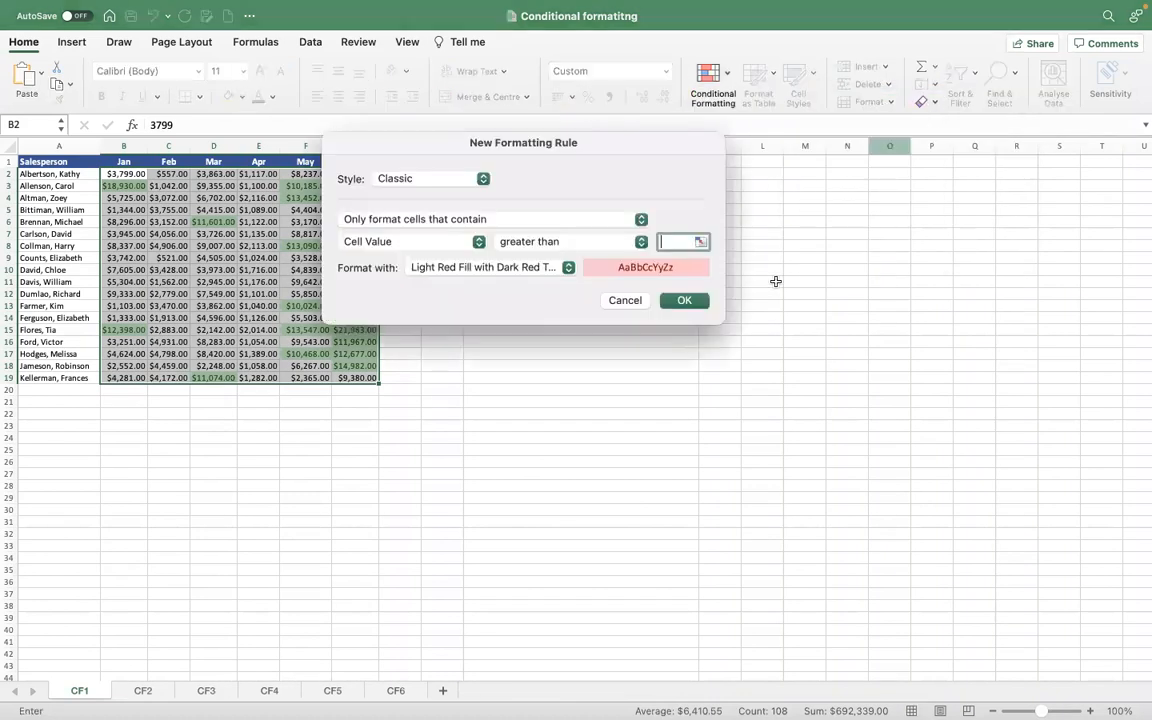
text(1)
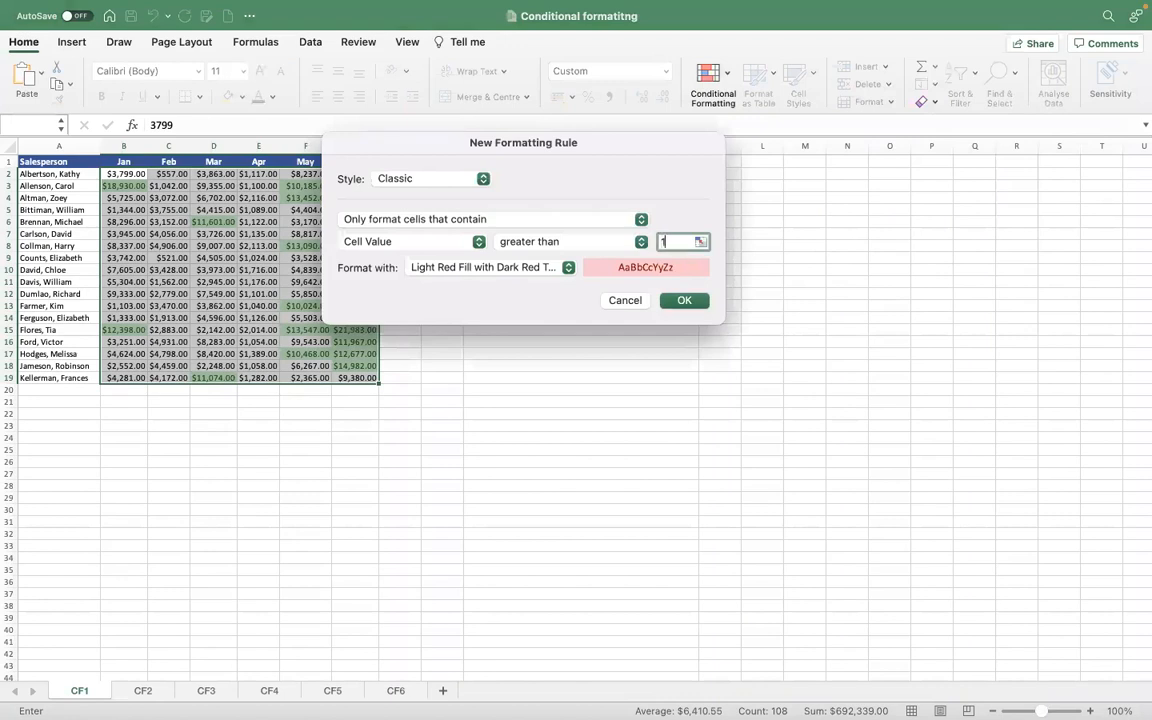
text(0,000)
Apply the rule as "Only format cells that contain" with Light Red Fill with Dark Red Text.
click(540, 223)
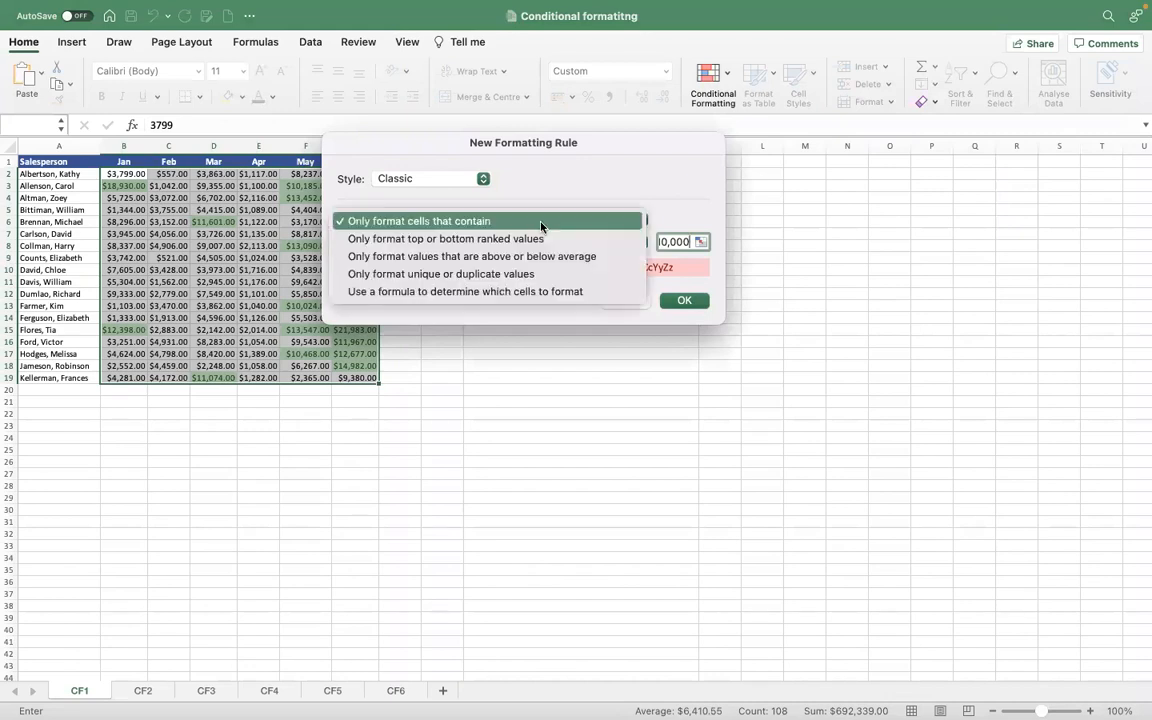
click(526, 221)
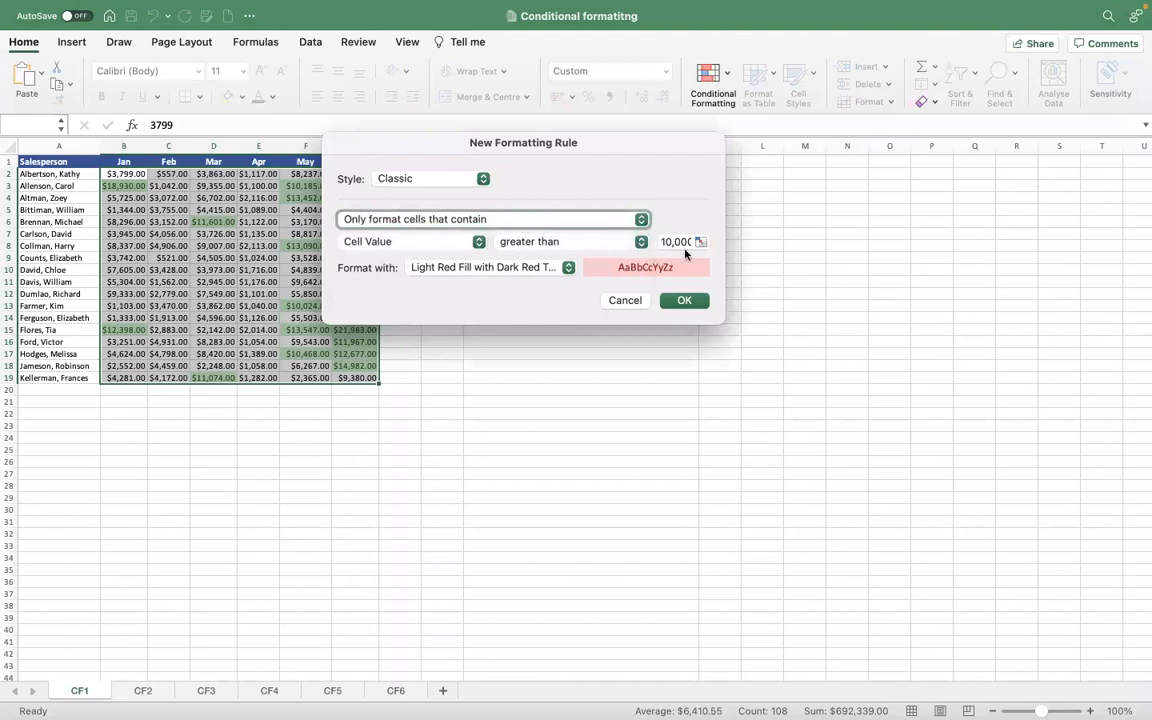
click(534, 270)
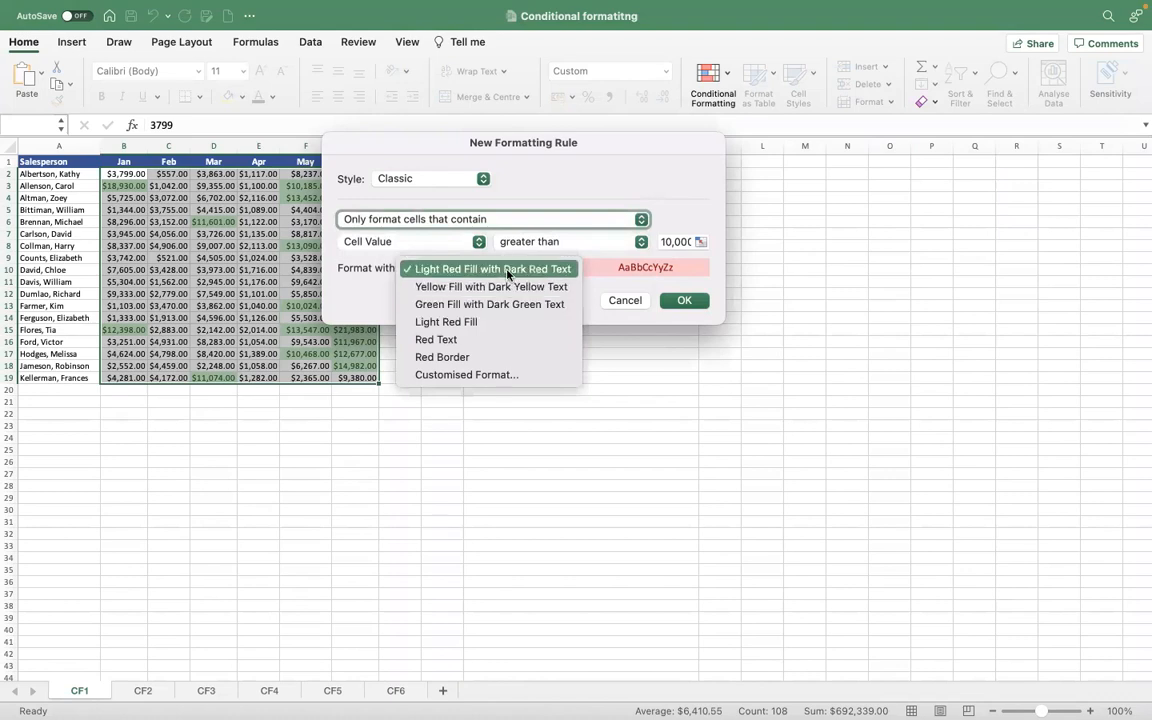
click(507, 270)
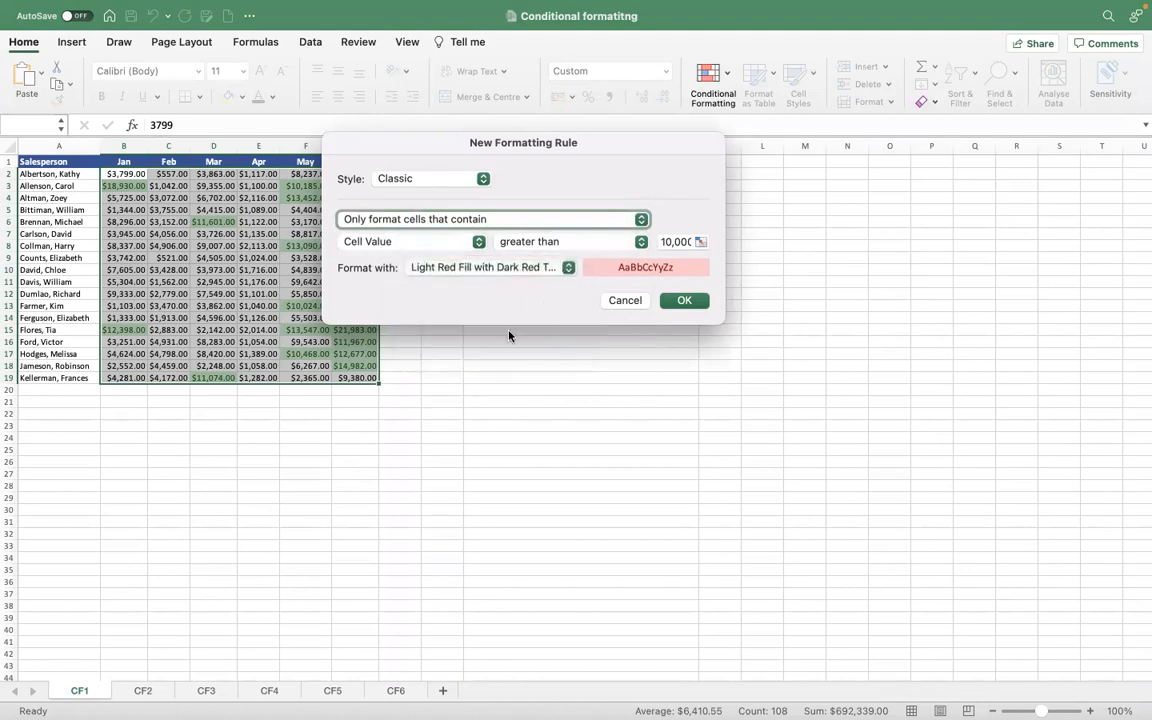
click(684, 301)
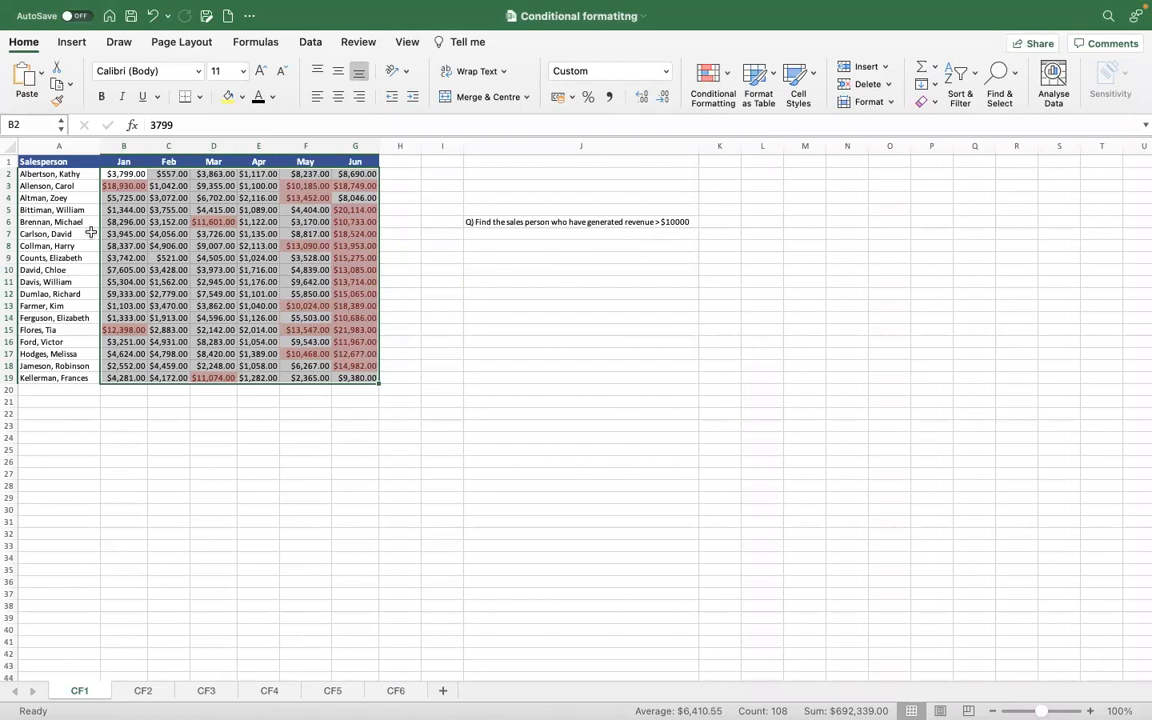
click(76, 166)
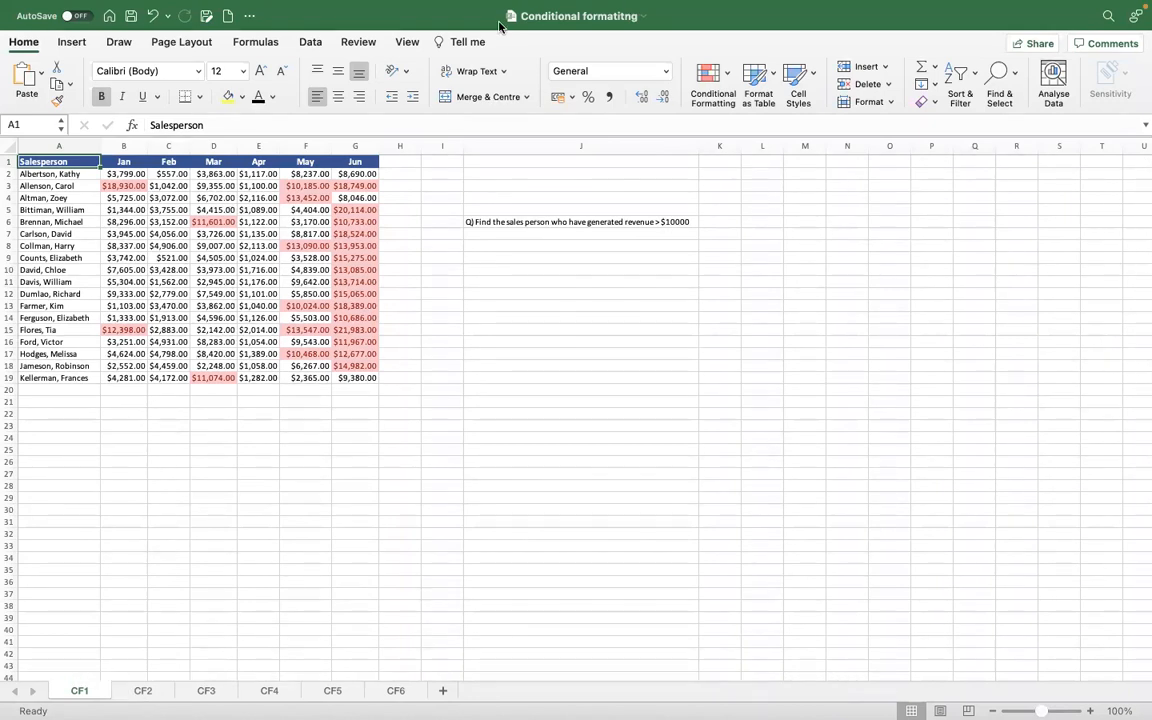
On the CF2 sheet, clear the conditional formatting rules from the monthly sales cells B2:G19.
click(143, 690)
click(267, 317)
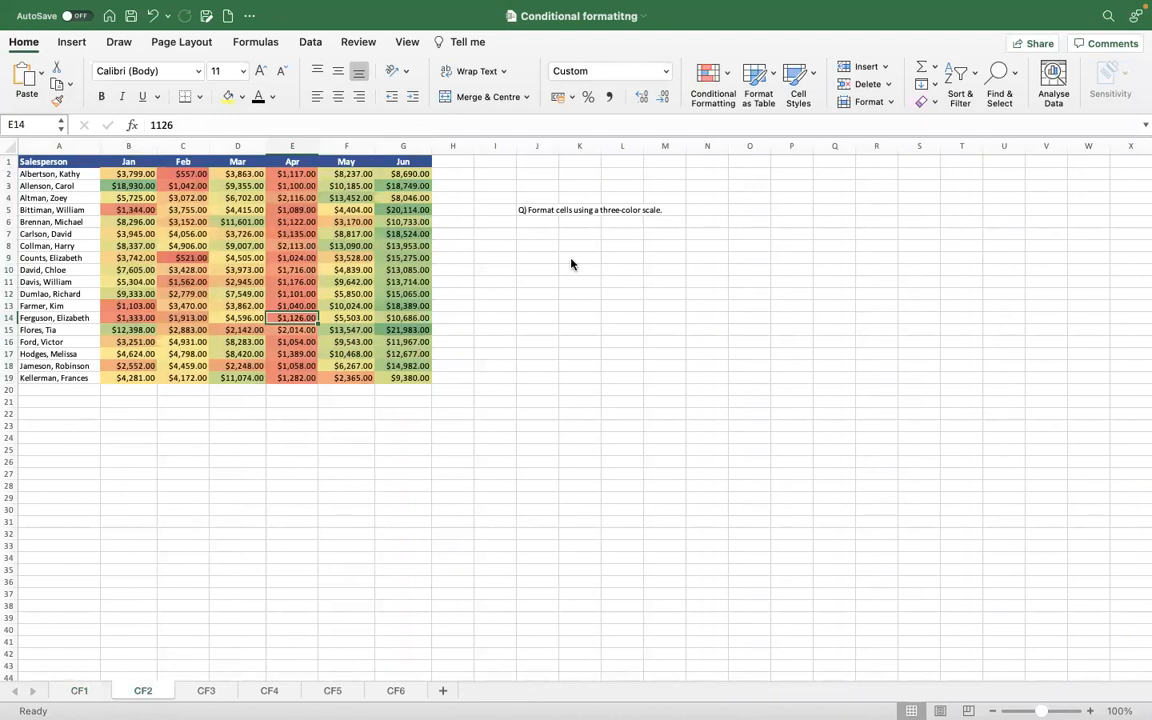
click(129, 176)
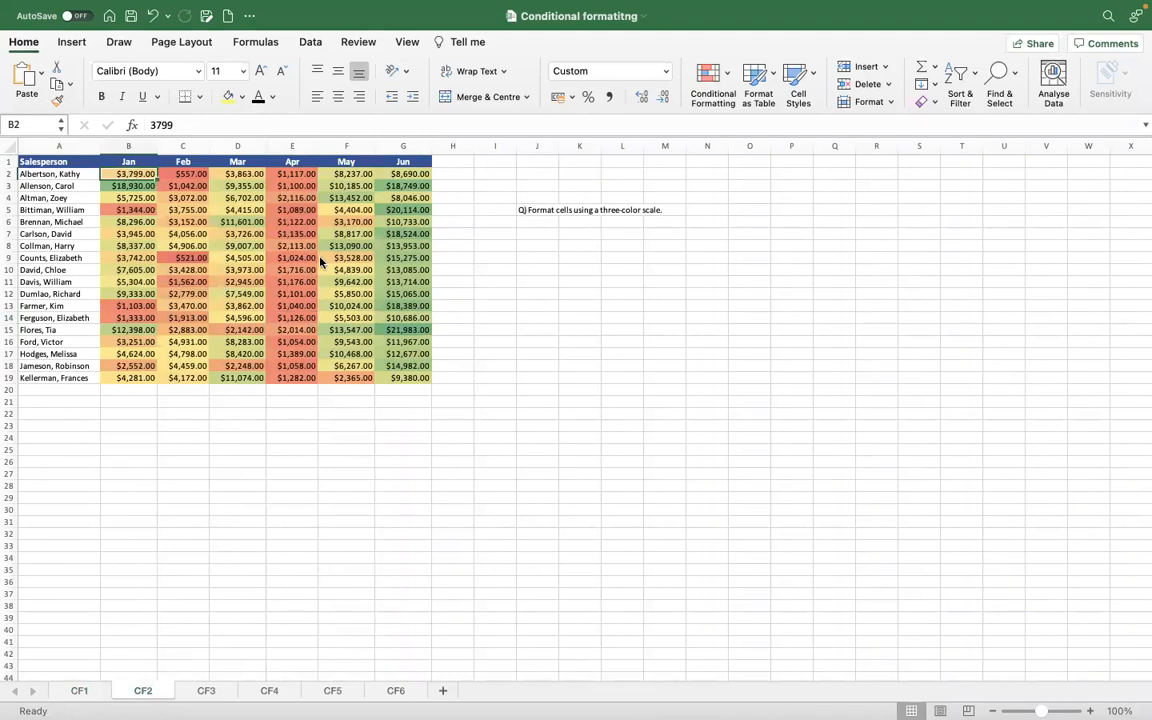
key(ctrl+shift+Right)
key(ctrl+shift+Down)
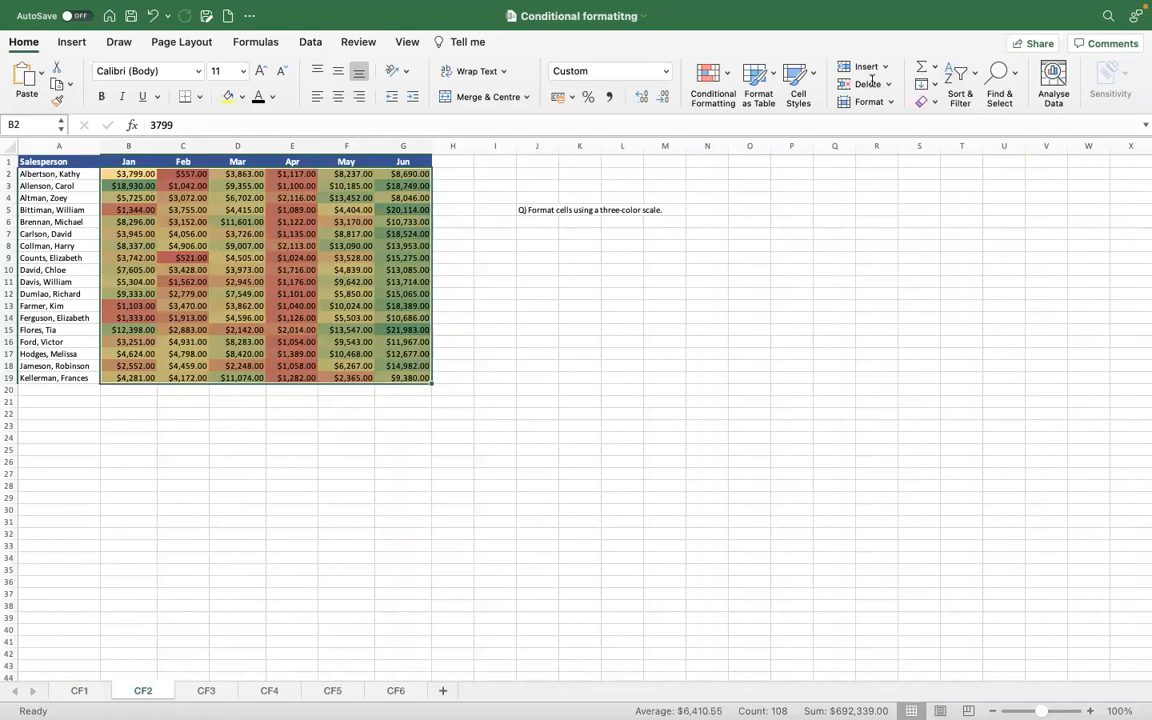
click(712, 78)
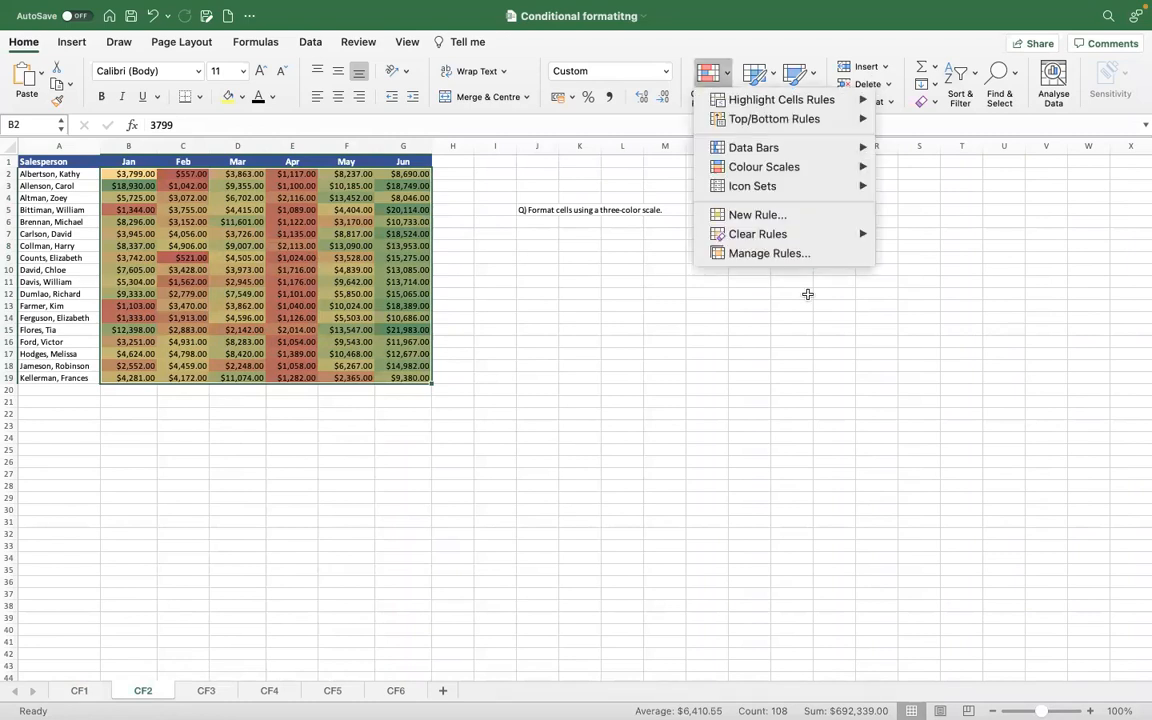
mouse_move(776, 233)
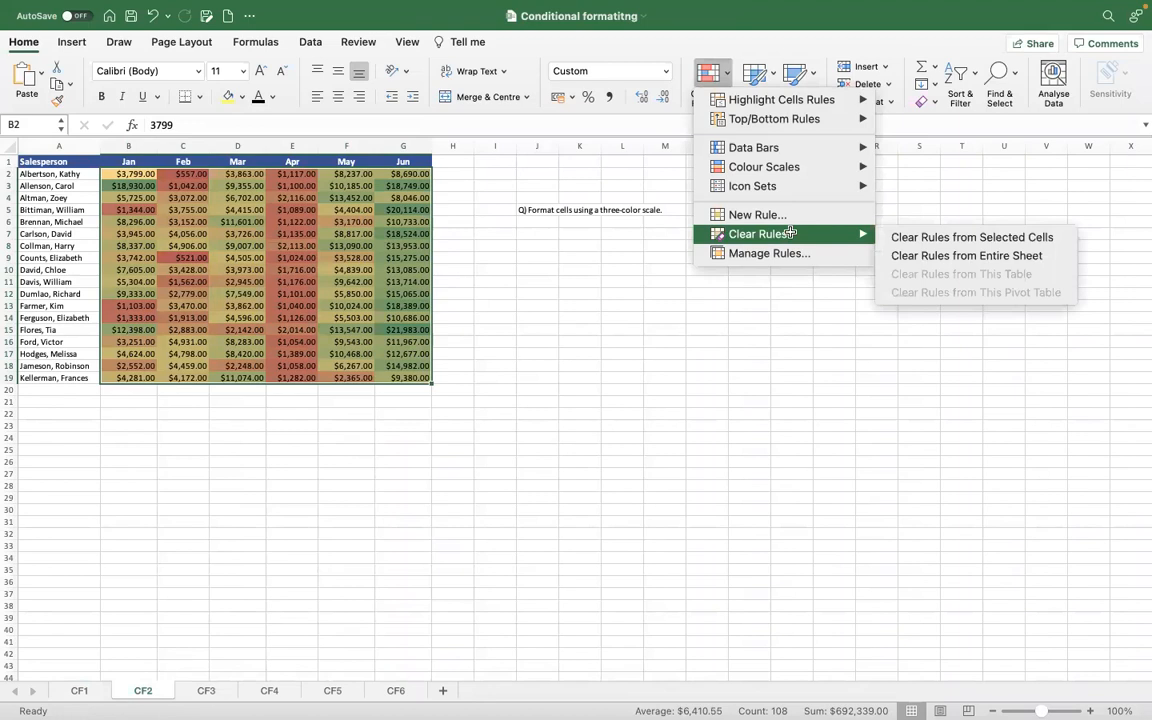
click(938, 240)
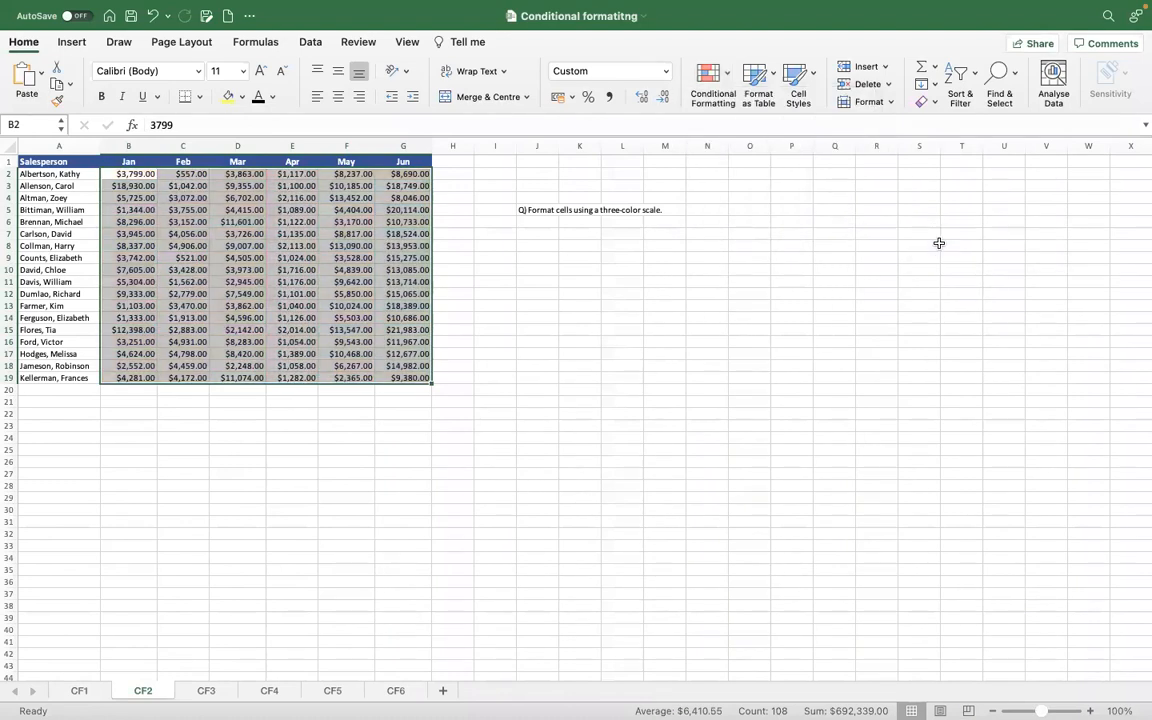
Apply the Green - Yellow - Red colour scale to the January sales in B2:B19.
click(130, 175)
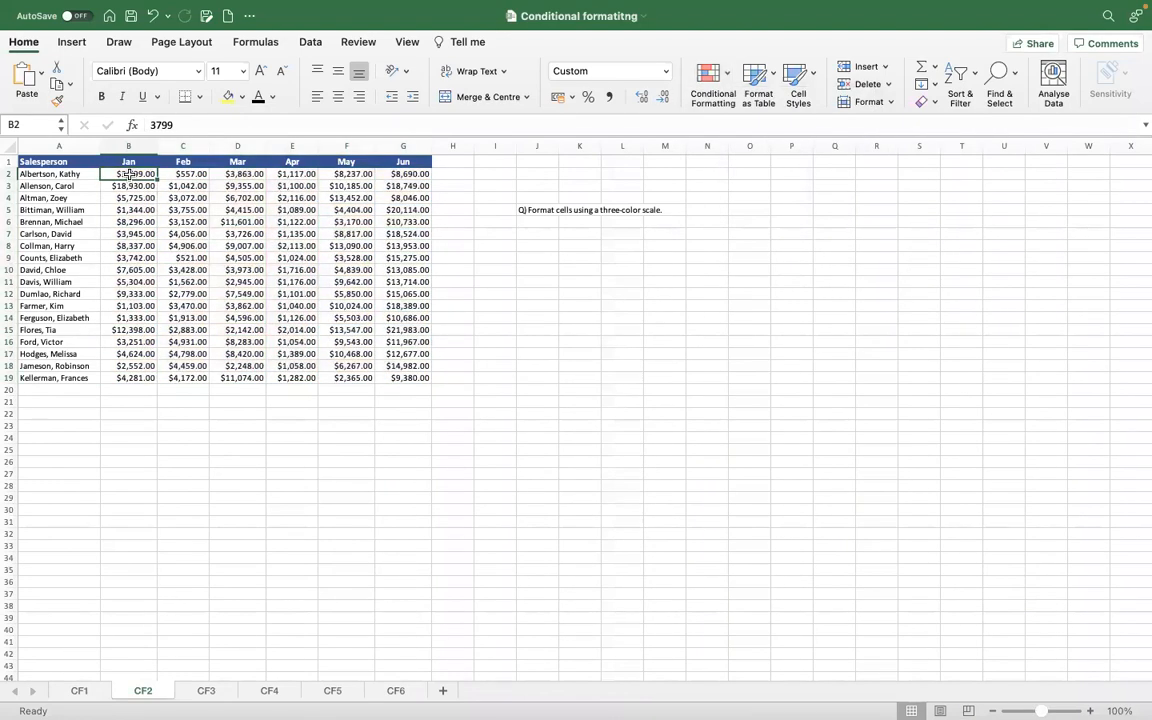
key(super+shift+Down)
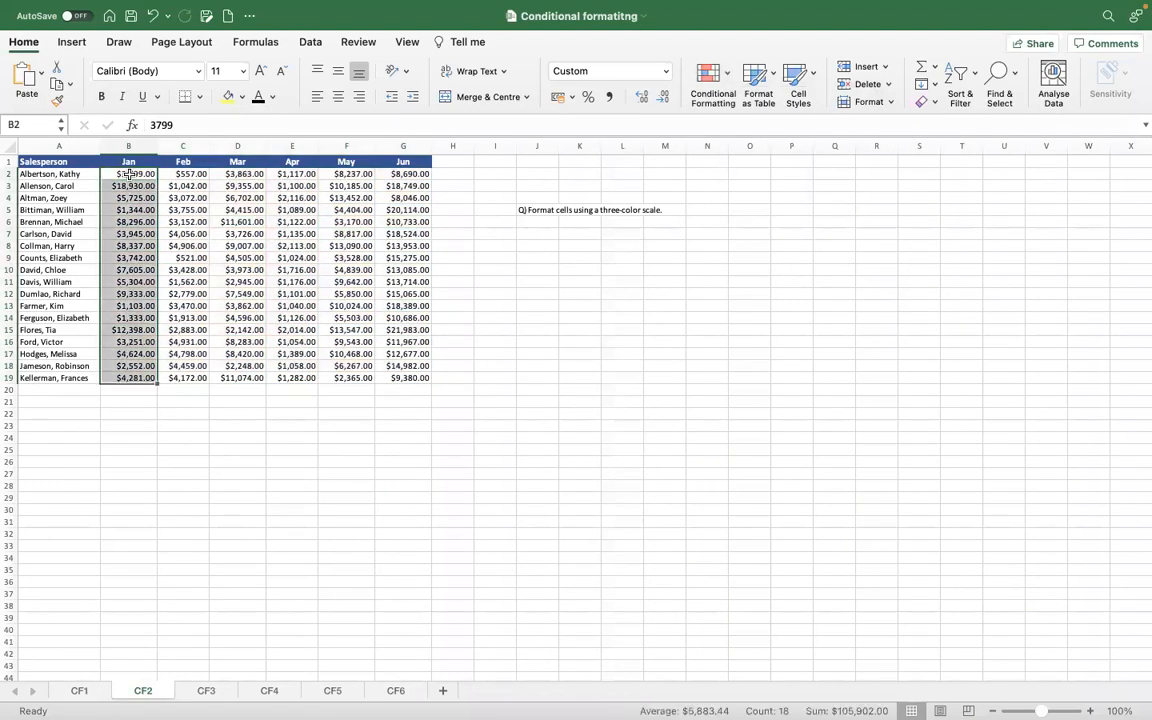
click(712, 80)
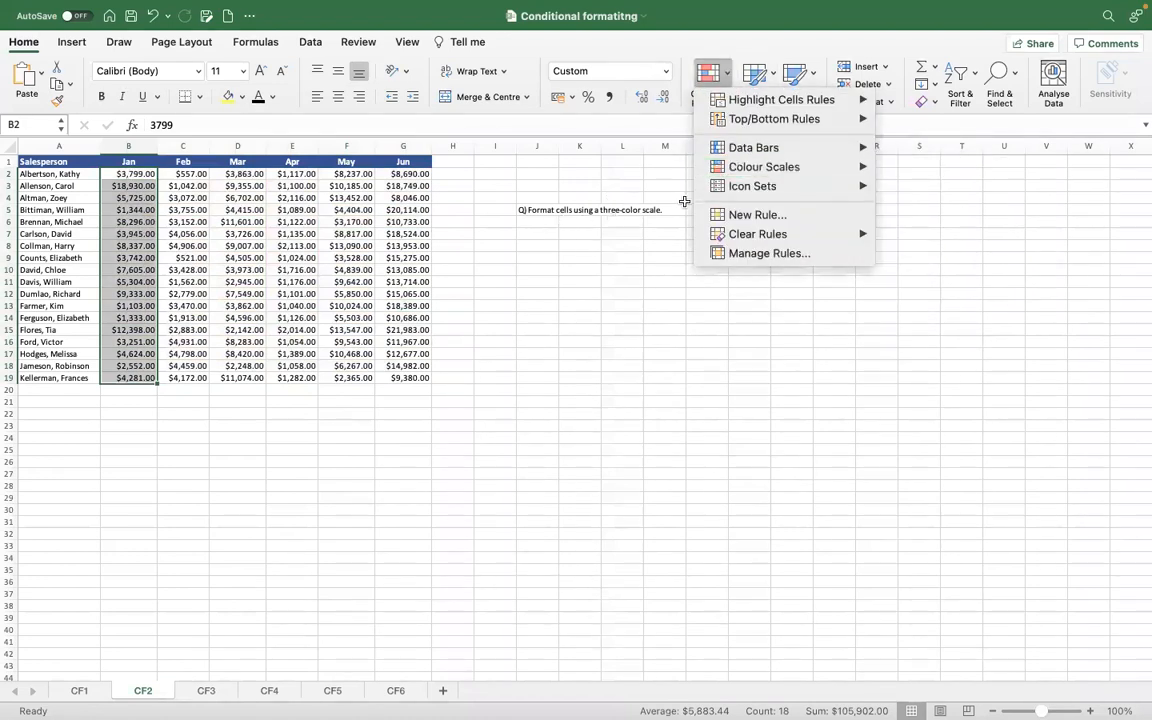
mouse_move(814, 169)
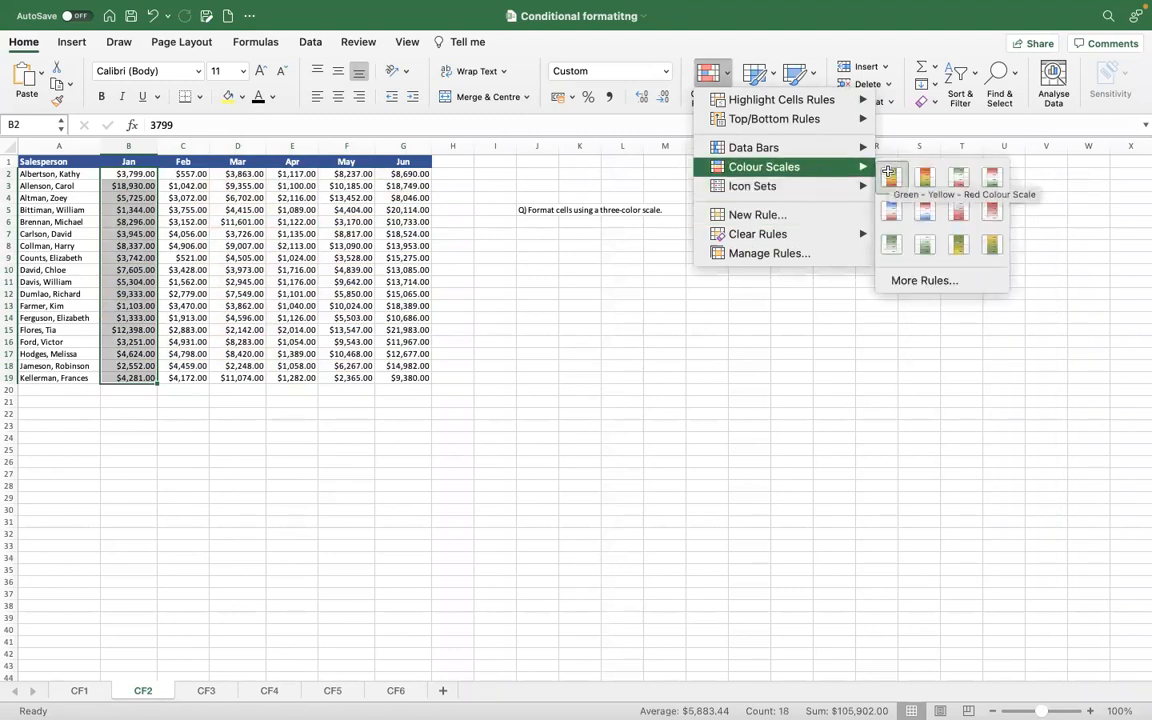
click(889, 173)
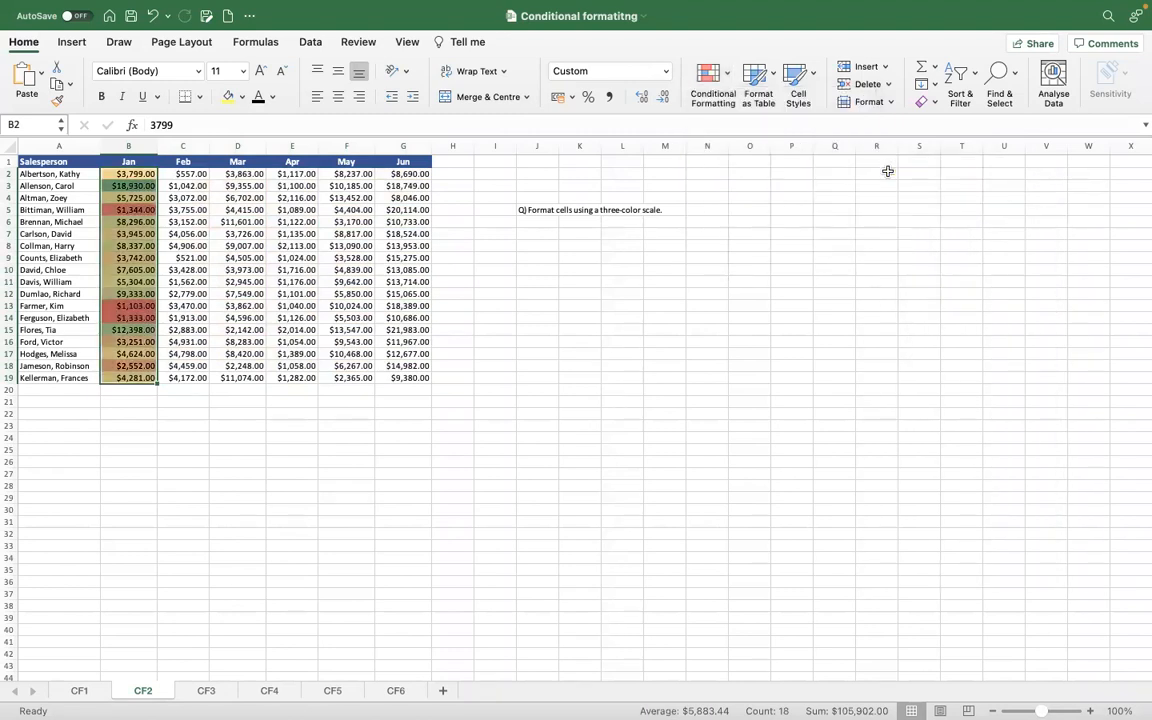
click(166, 281)
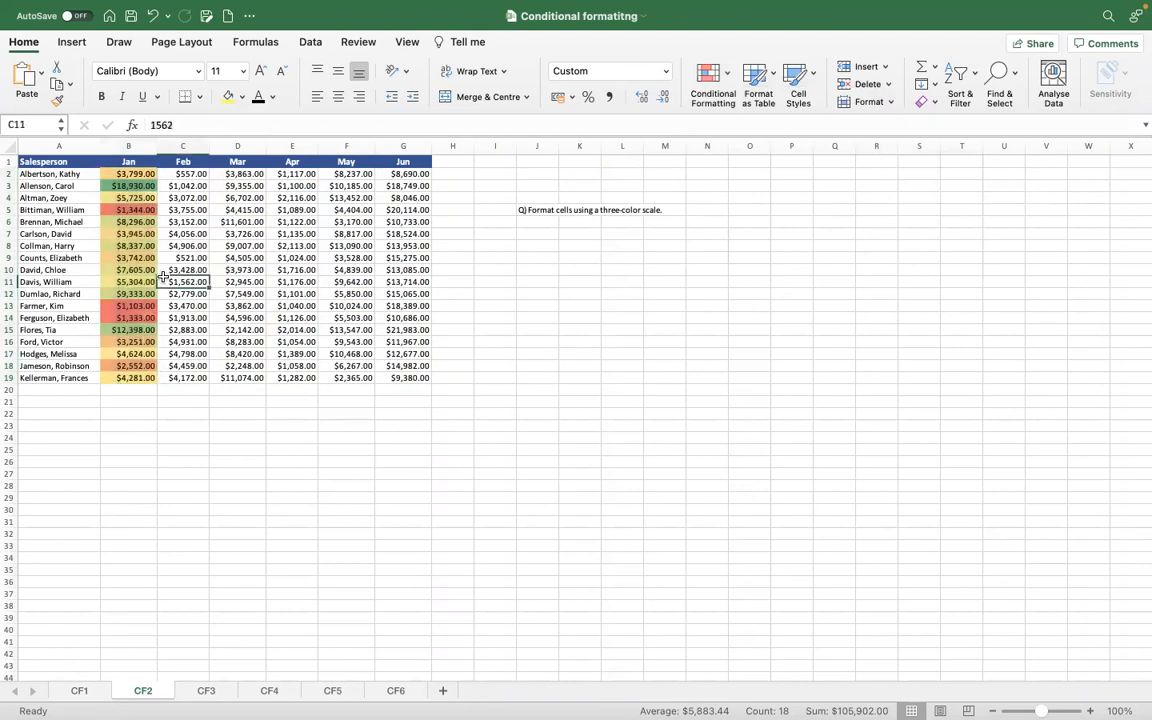
Examine how the colour scale shades the first few January sales values in column B.
click(143, 212)
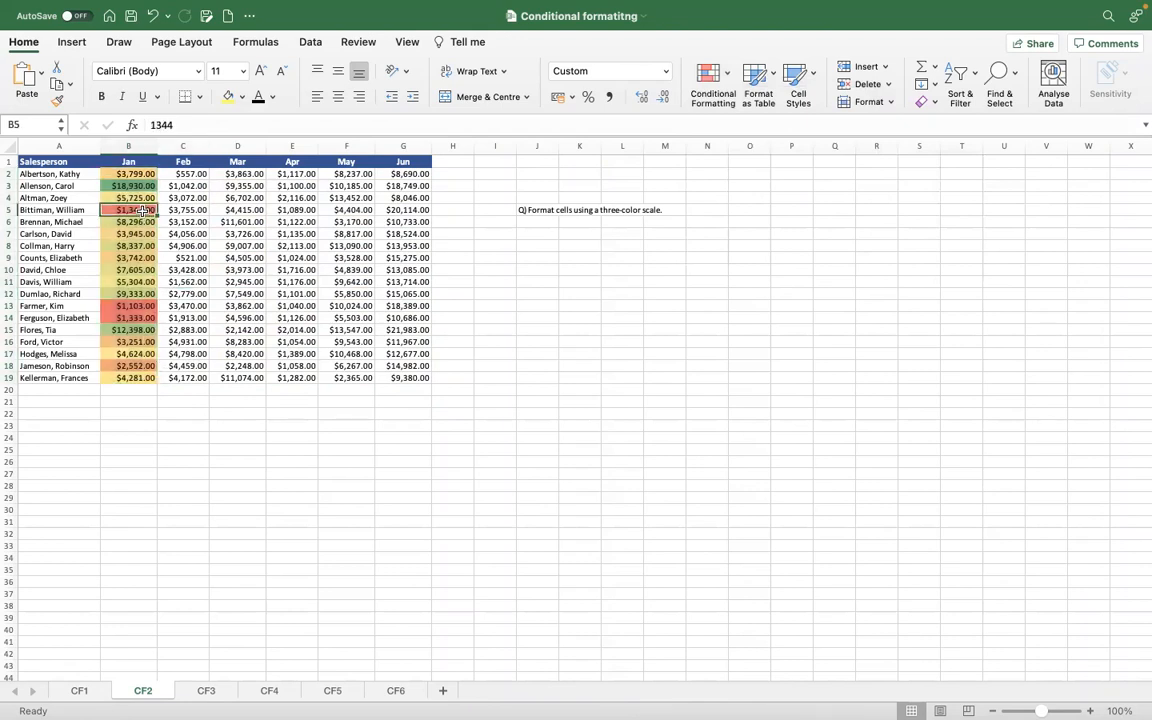
key(Up)
key(Up)
key(Down)
key(Down)
key(Up)
key(Up)
key(Up)
key(Up)
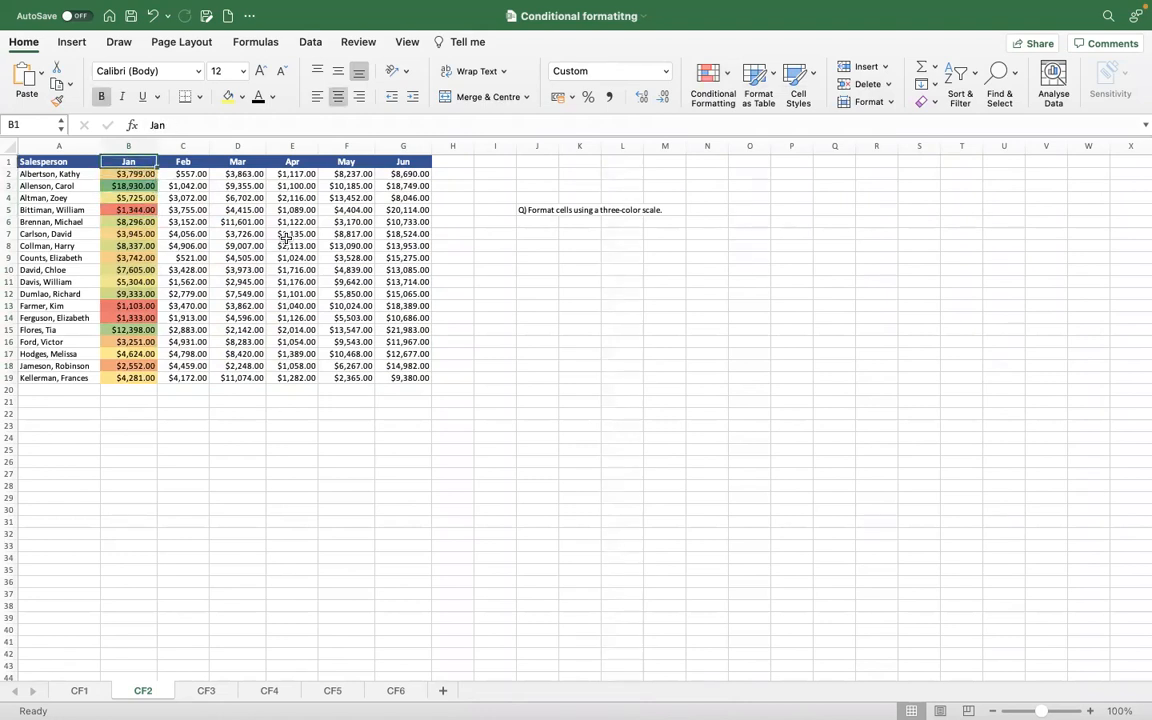
Copy the January formatting from B2:B19 onto the February sales in C2:C19 with Format Painter.
key(Down)
key(ctrl+shift+Down)
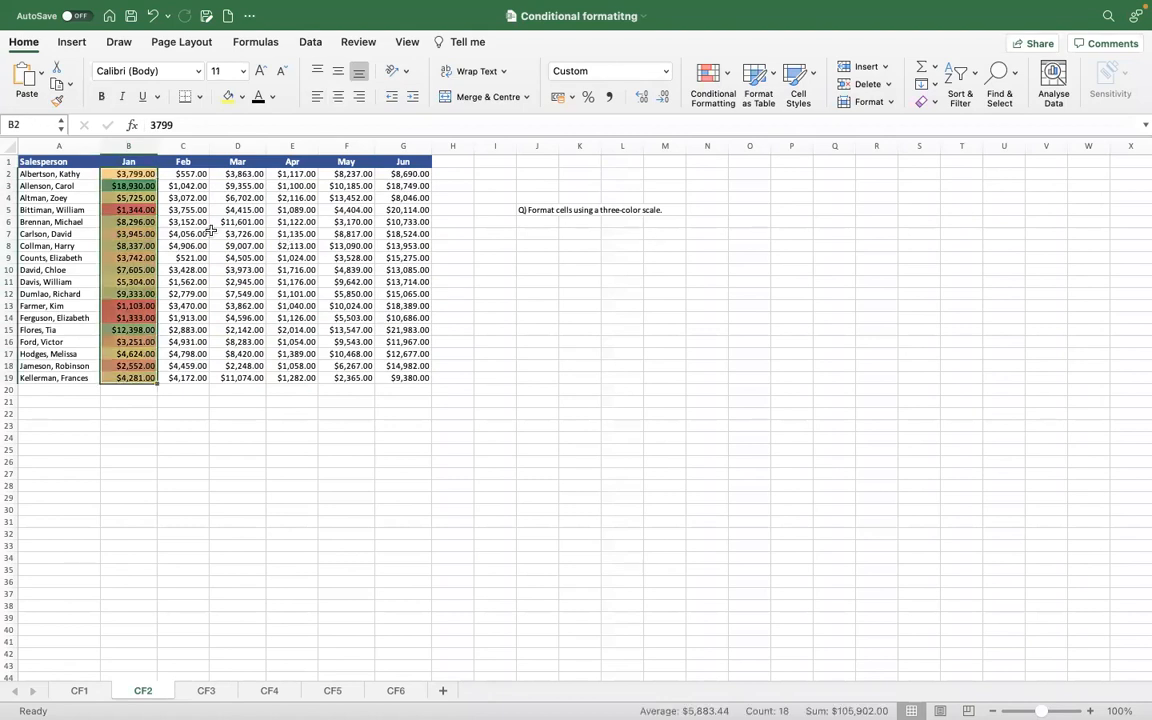
click(58, 101)
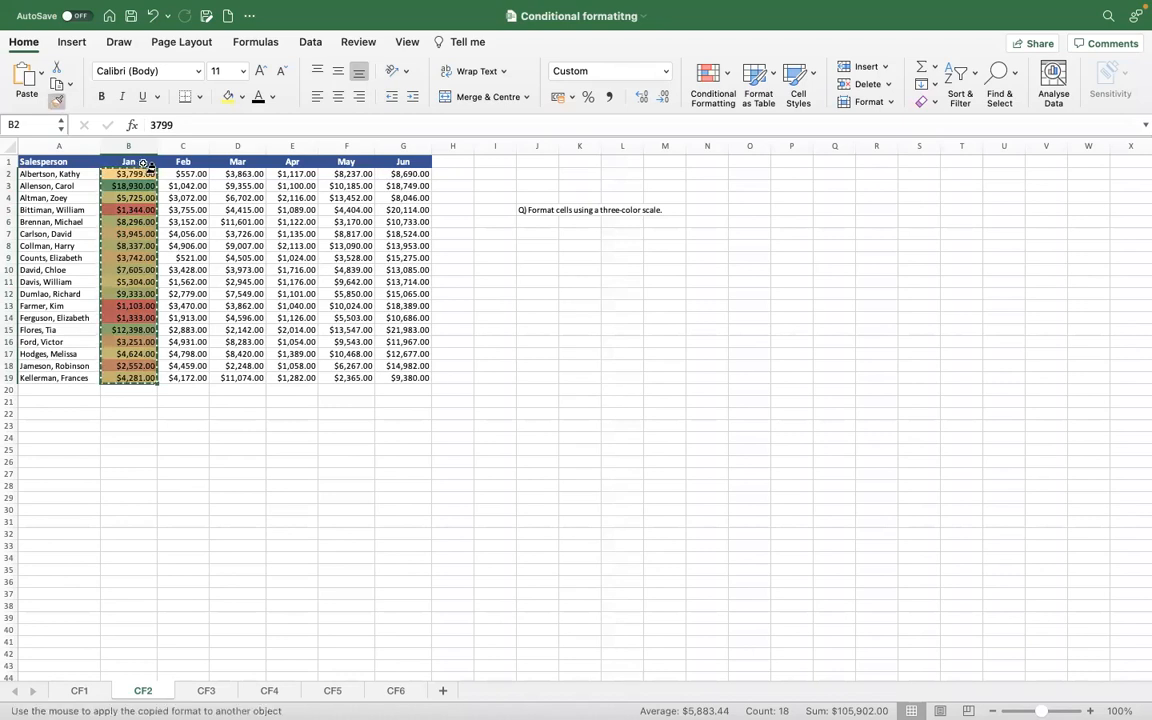
drag(198, 170, 199, 379)
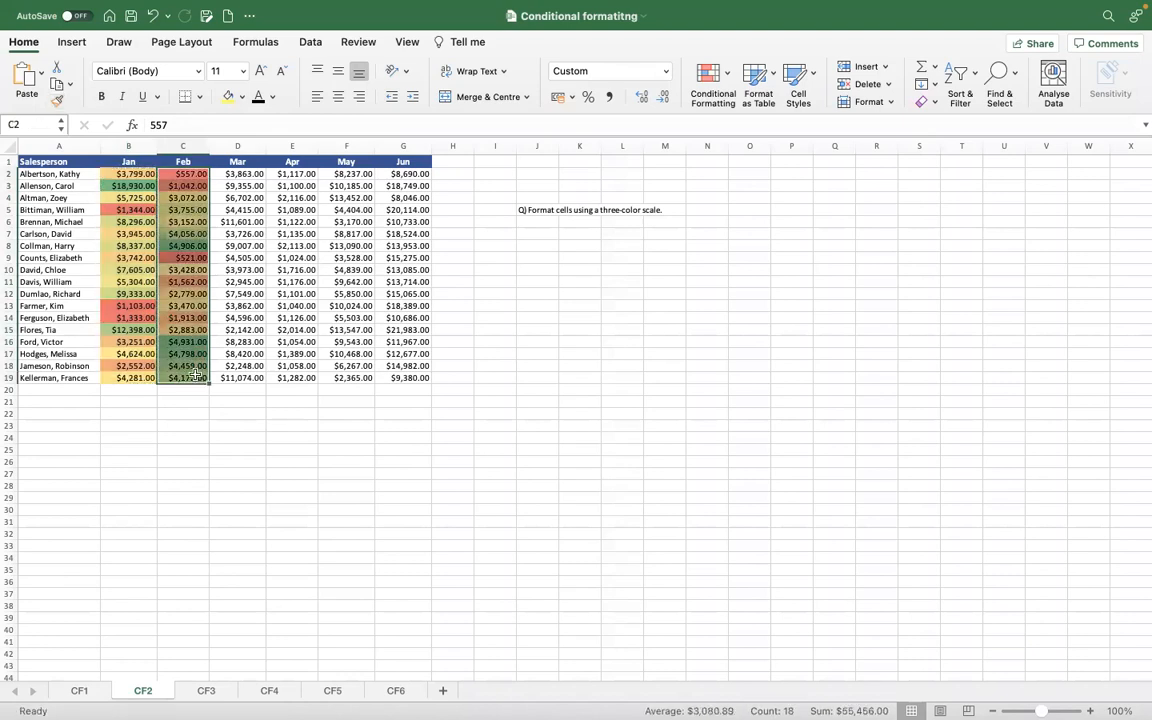
Copy the February formatting onto the March sales in D2:D19, and the March formatting onto D2:G19, with Format Painter.
click(57, 100)
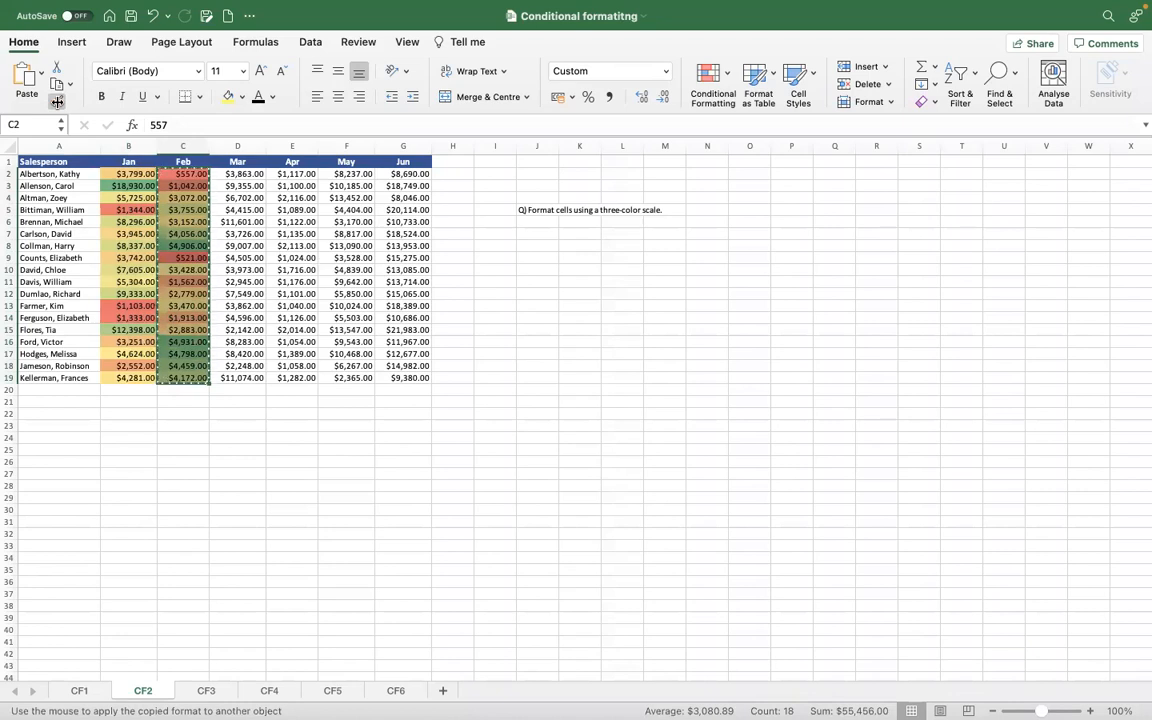
key(Right)
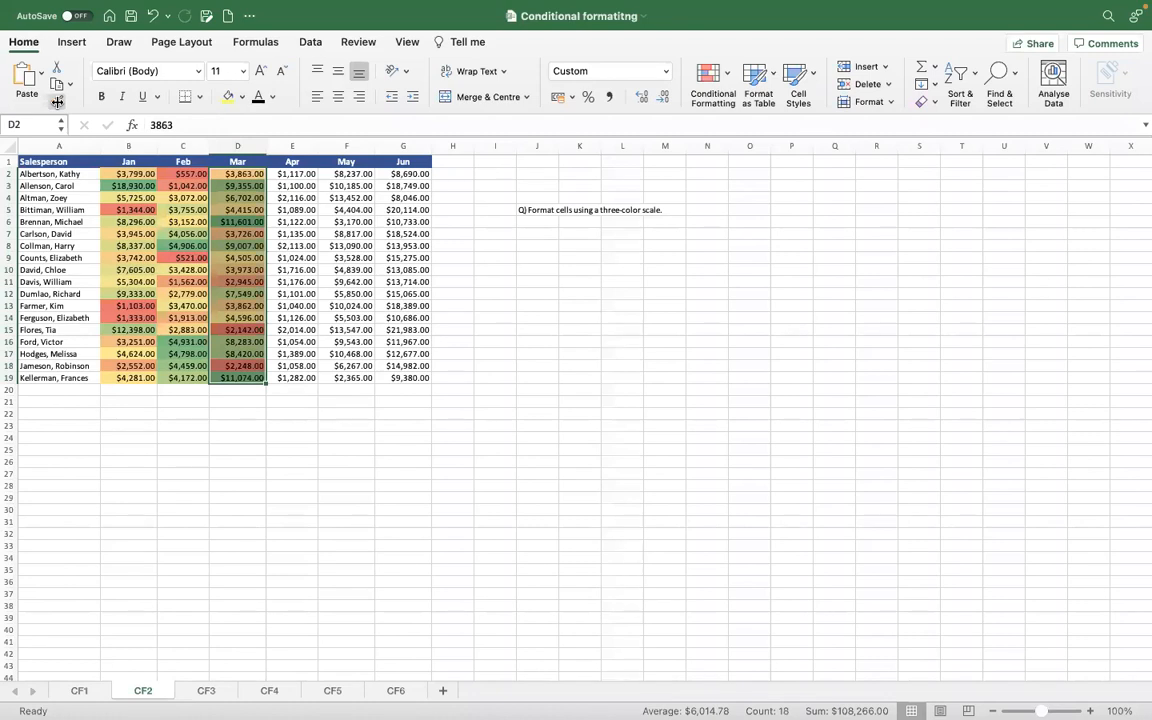
click(57, 102)
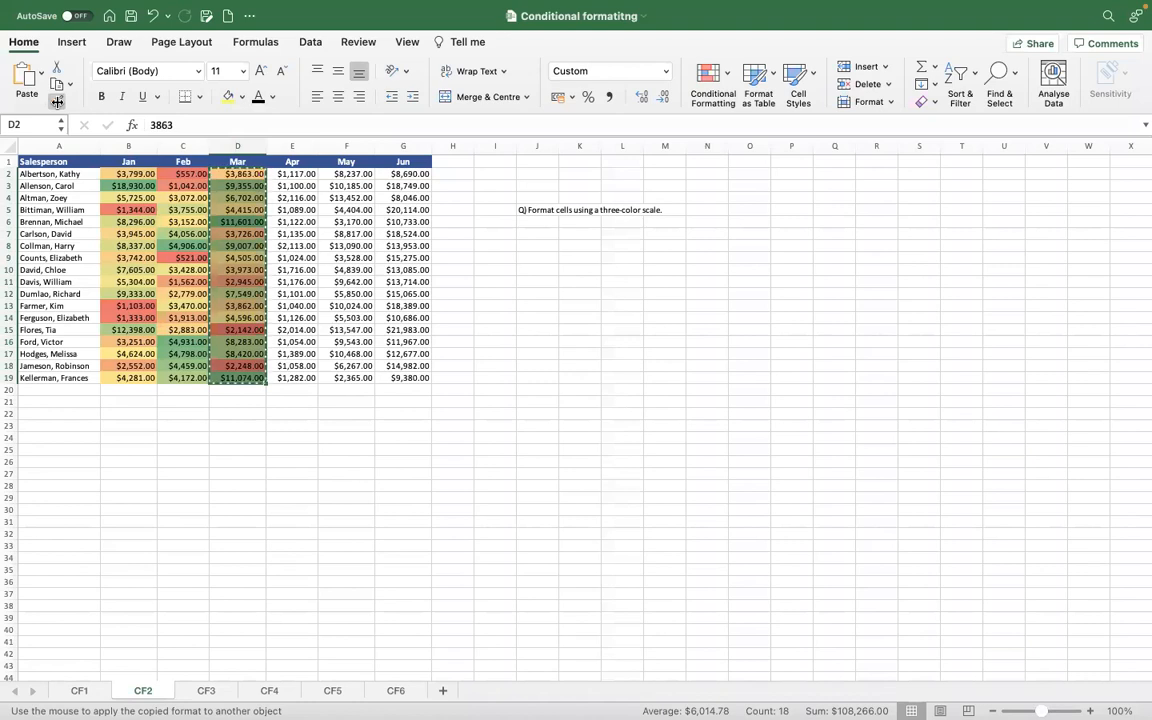
drag(237, 174, 403, 378)
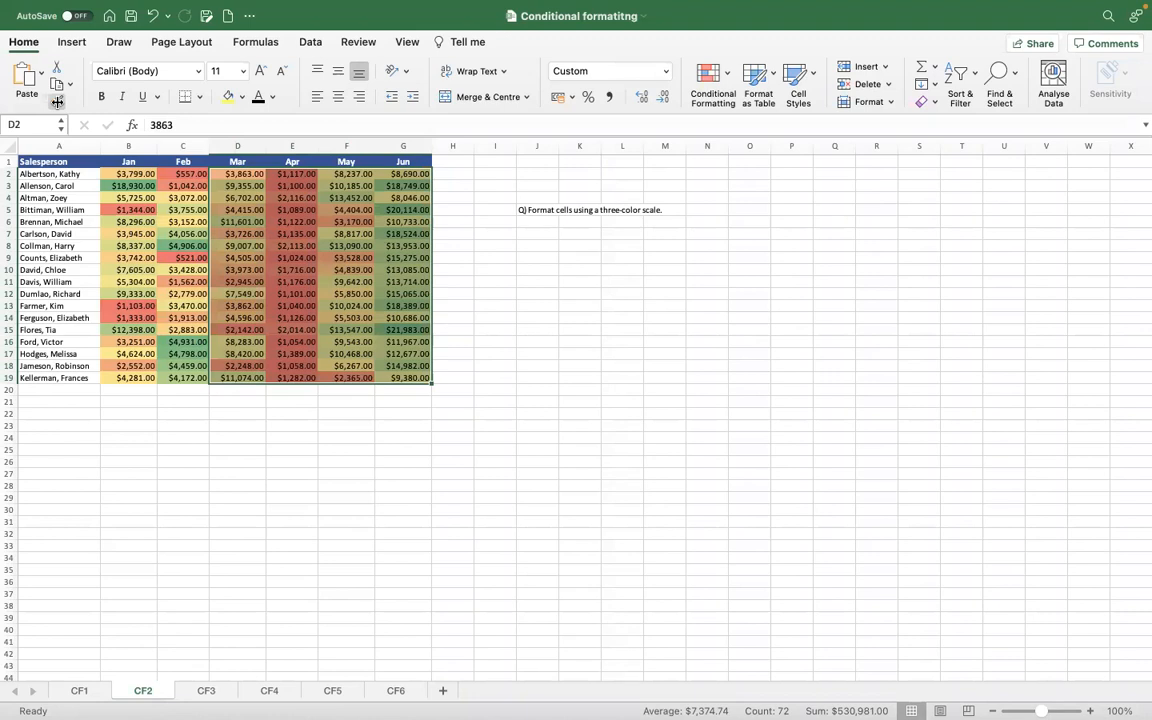
Clear the conditional formatting rules from the January to June sales values in B2:G19.
click(238, 281)
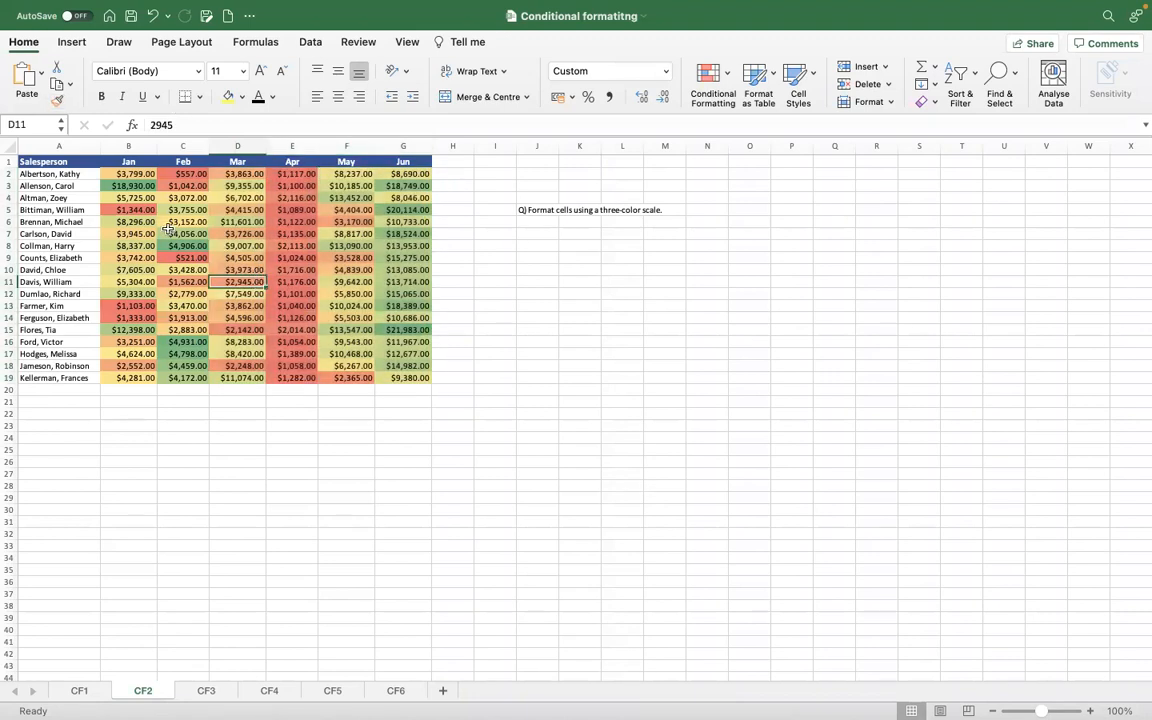
click(146, 174)
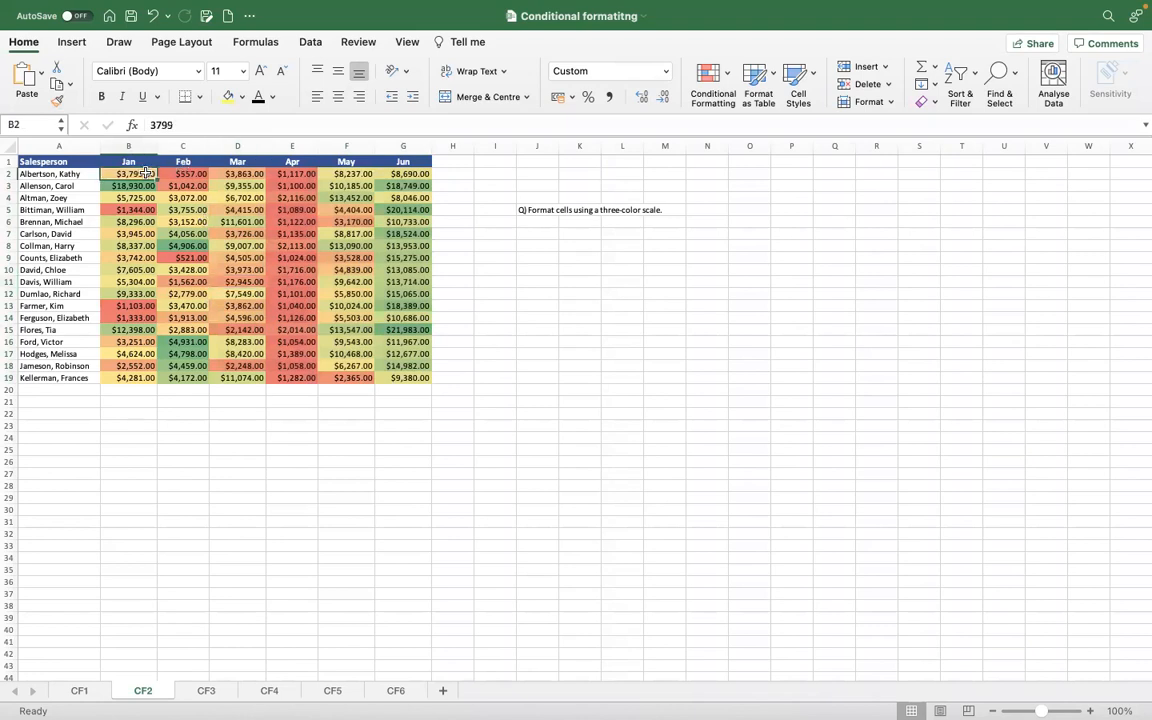
key(super+shift+Right)
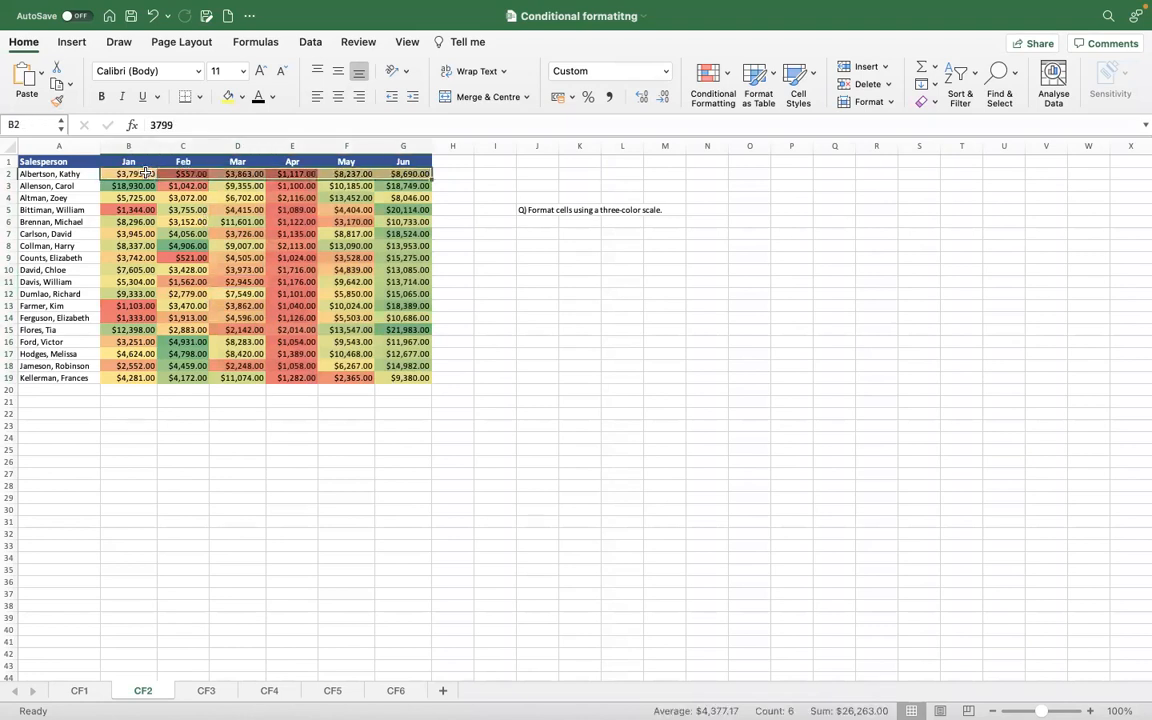
key(super+shift+Down)
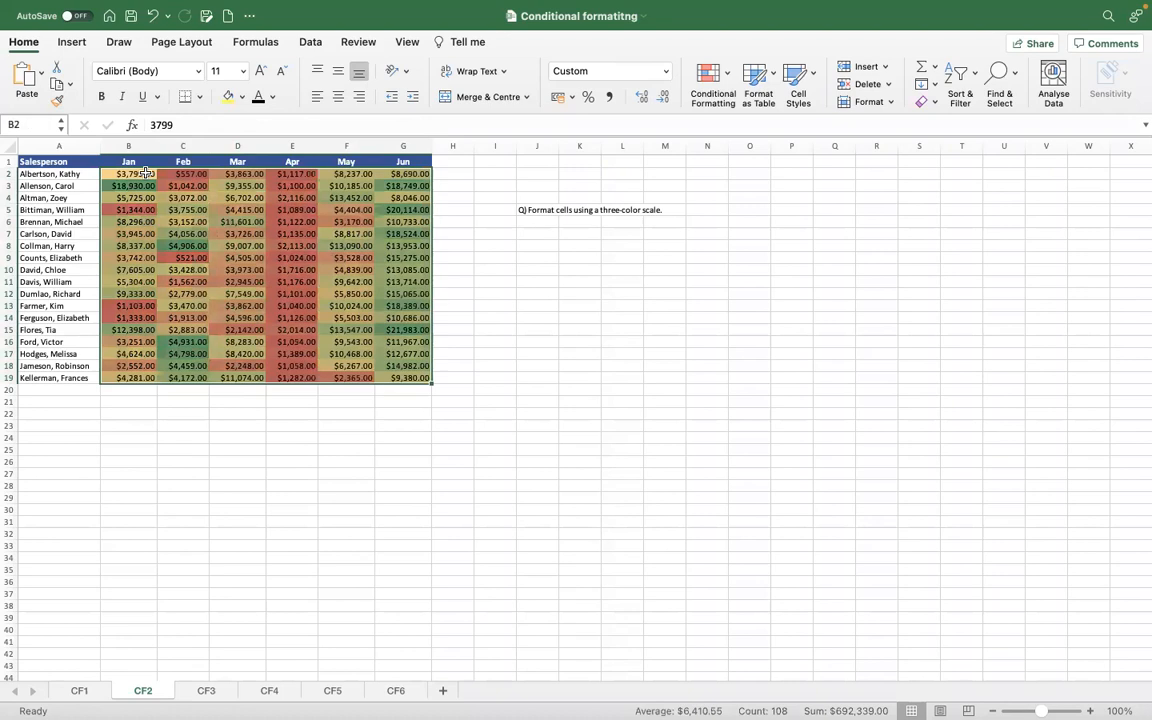
click(710, 80)
mouse_move(856, 233)
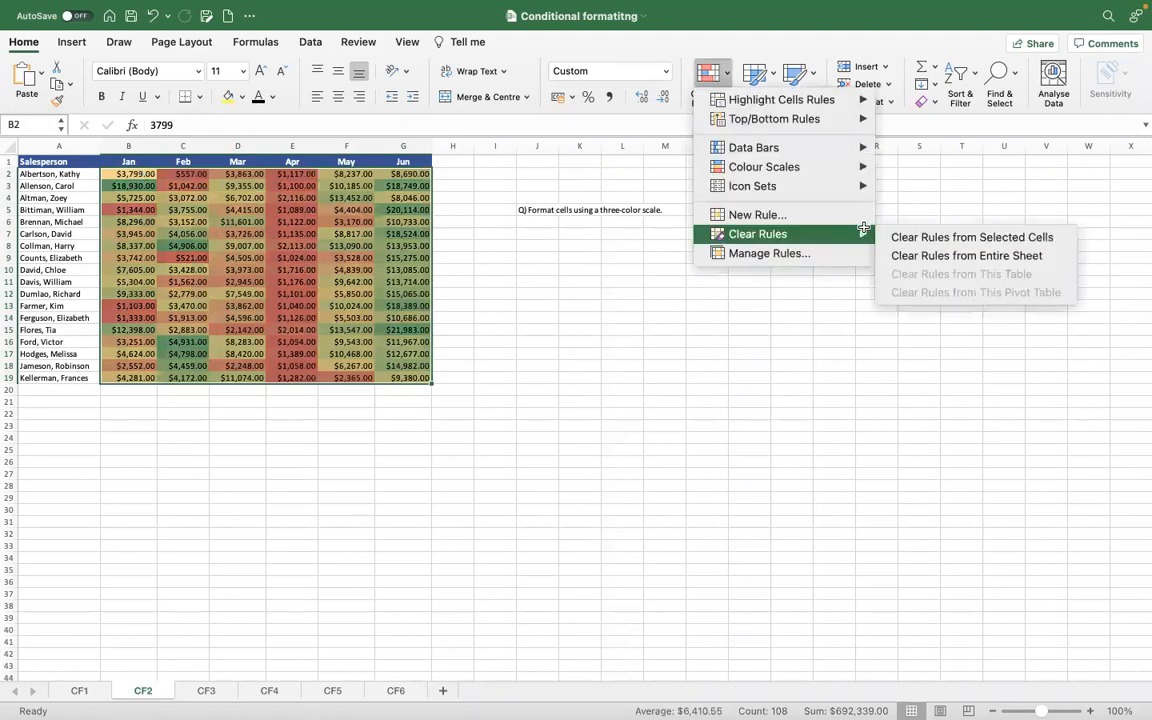
click(970, 237)
Apply the Green - Yellow - Red colour scale to the whole sales range B2:G19 at once.
click(723, 76)
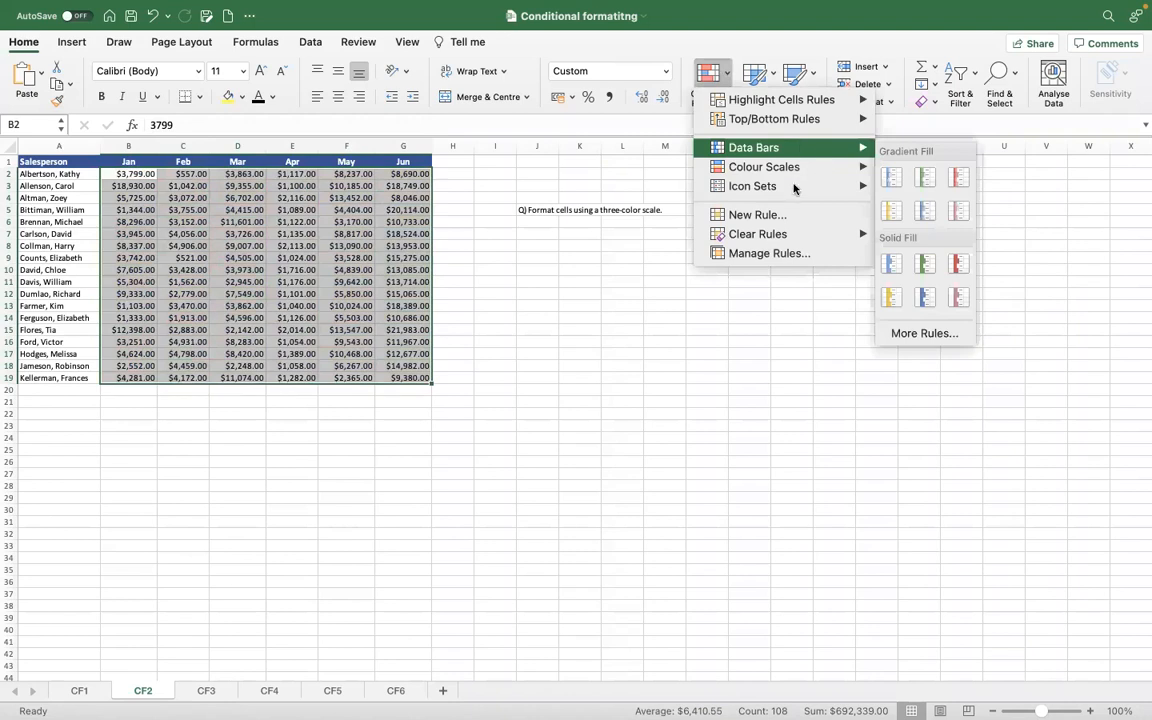
mouse_move(872, 174)
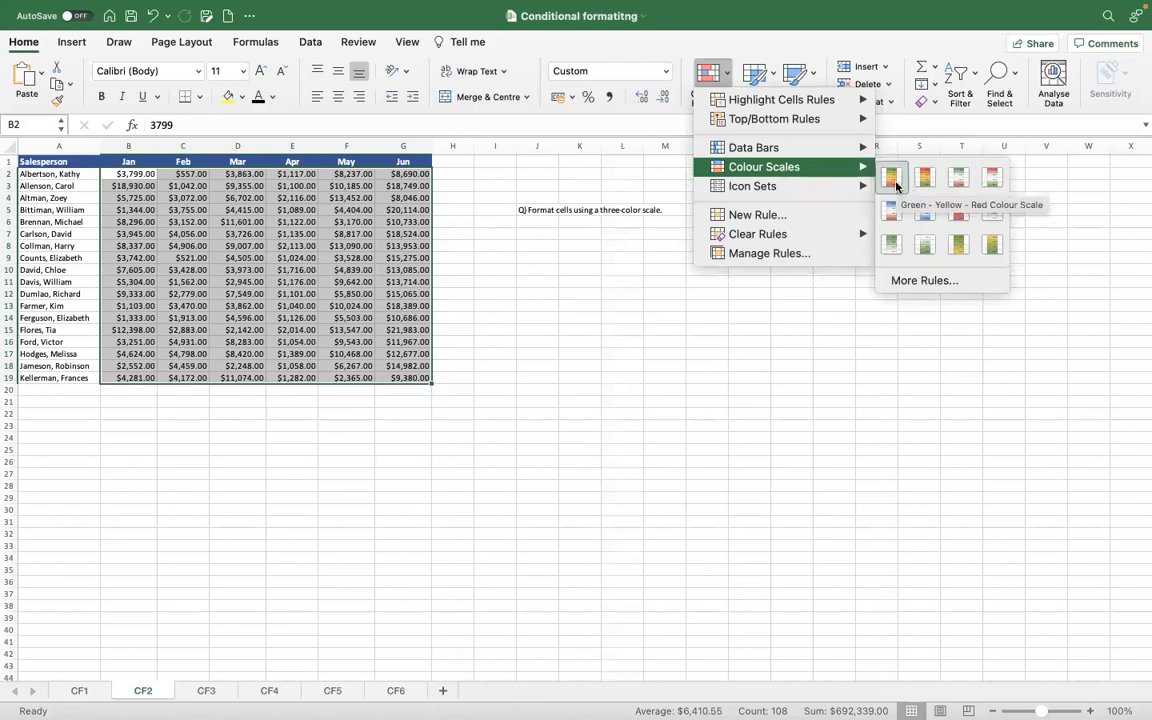
click(896, 185)
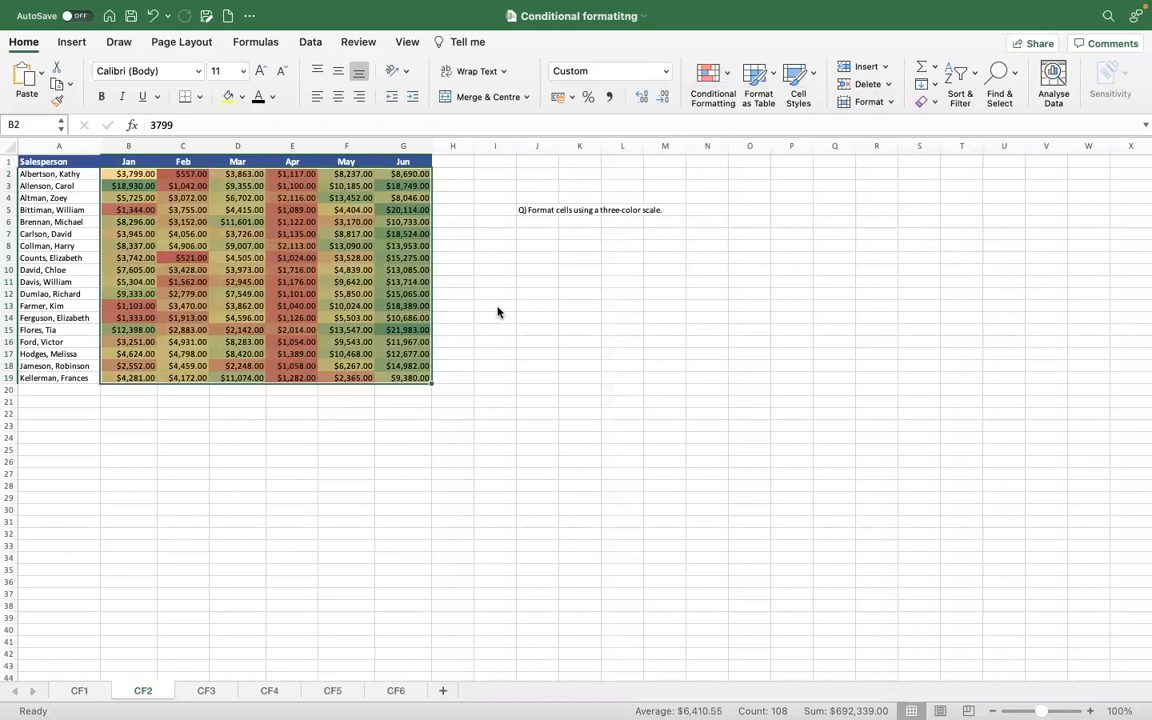
Examine how the colour scale shades the January to June sales values along row 2.
key(Left)
key(Right)
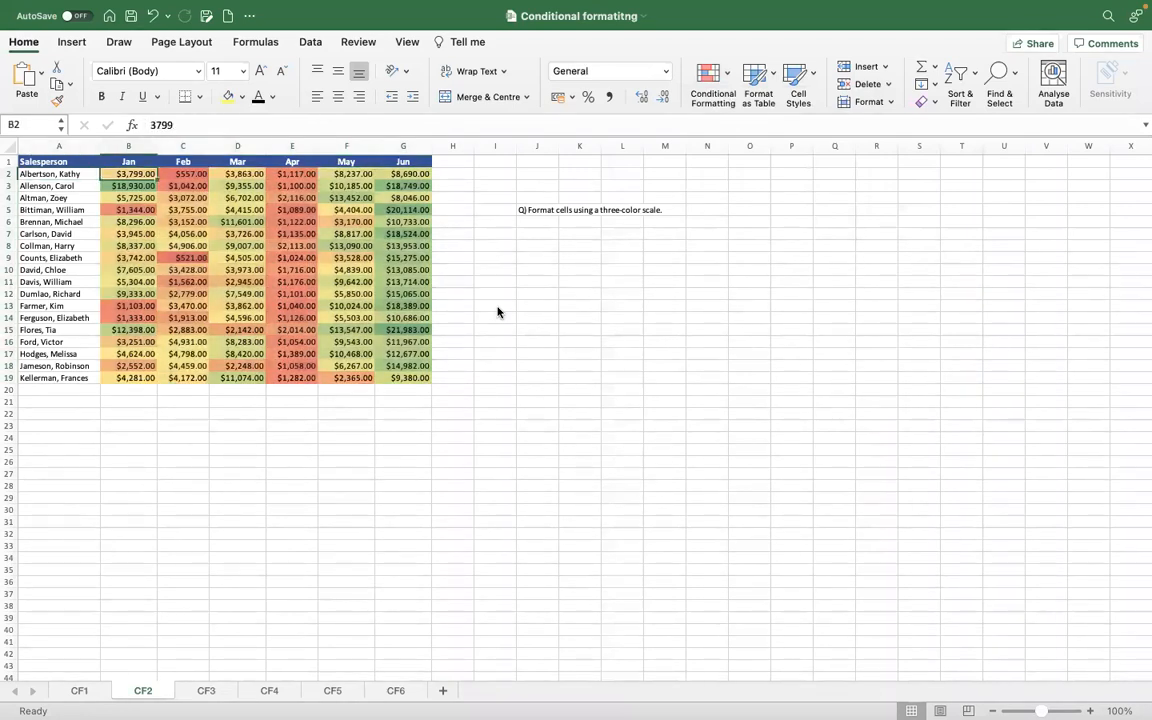
key(Right)
key(Right)
key(Right)
key(Right)
key(Right)
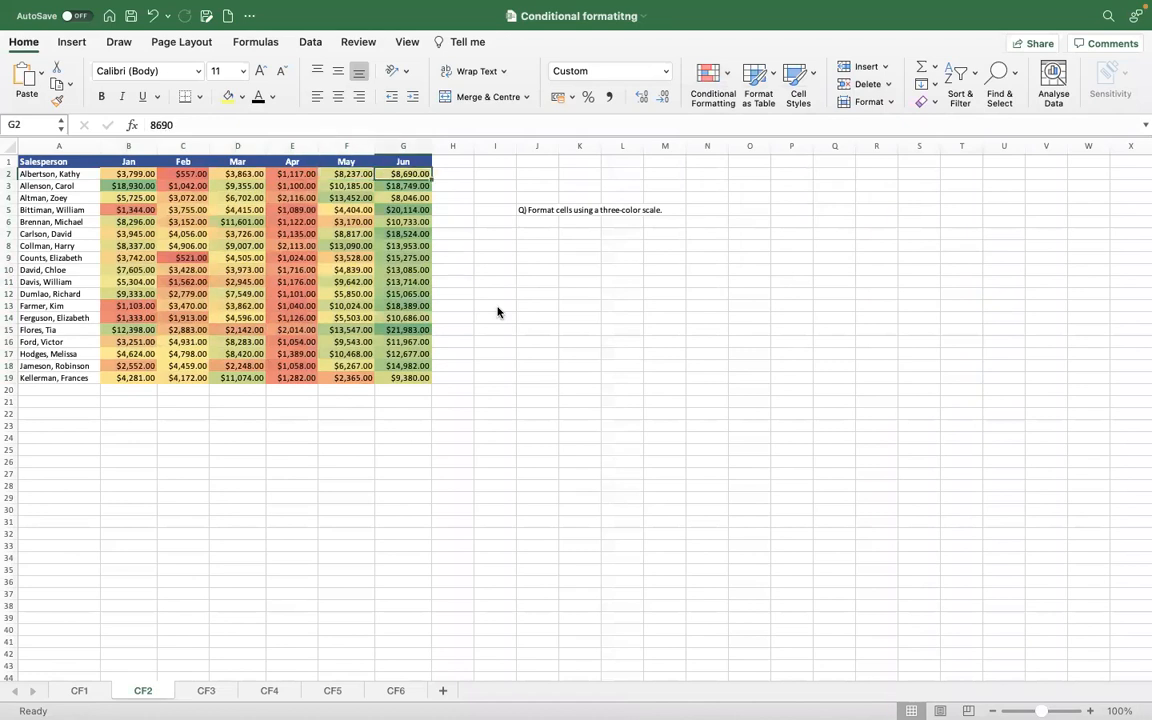
key(Left)
key(Left)
key(Left)
key(Left)
key(Left)
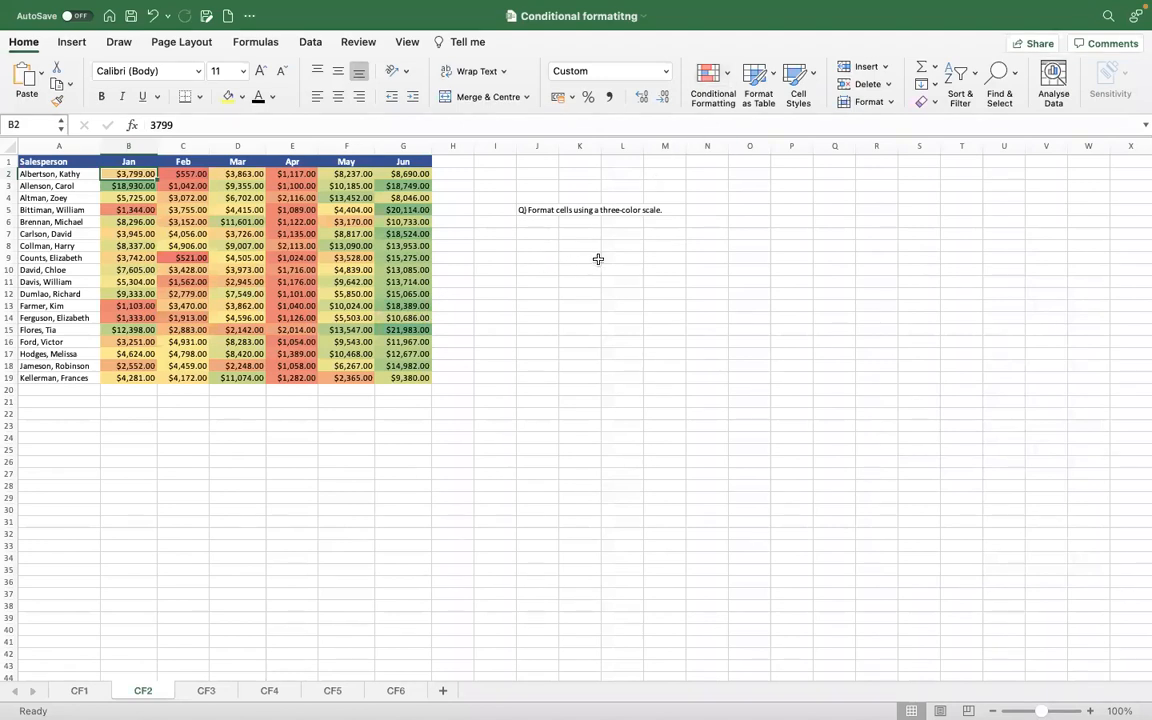
click(733, 84)
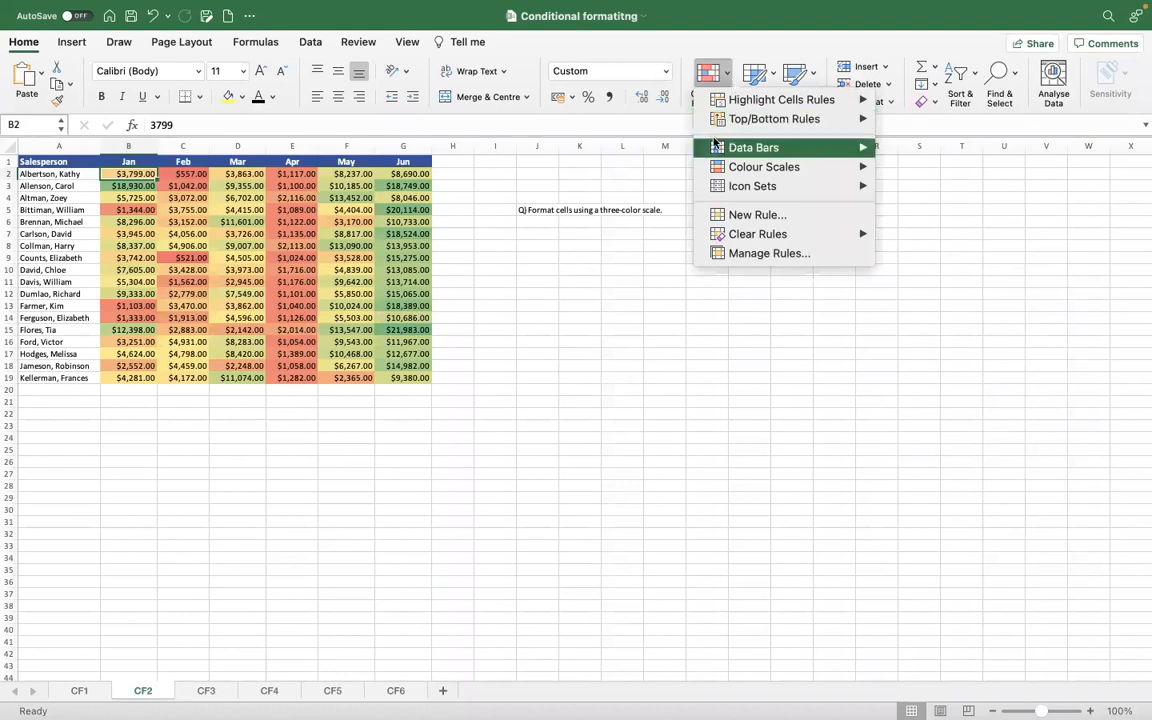
click(570, 233)
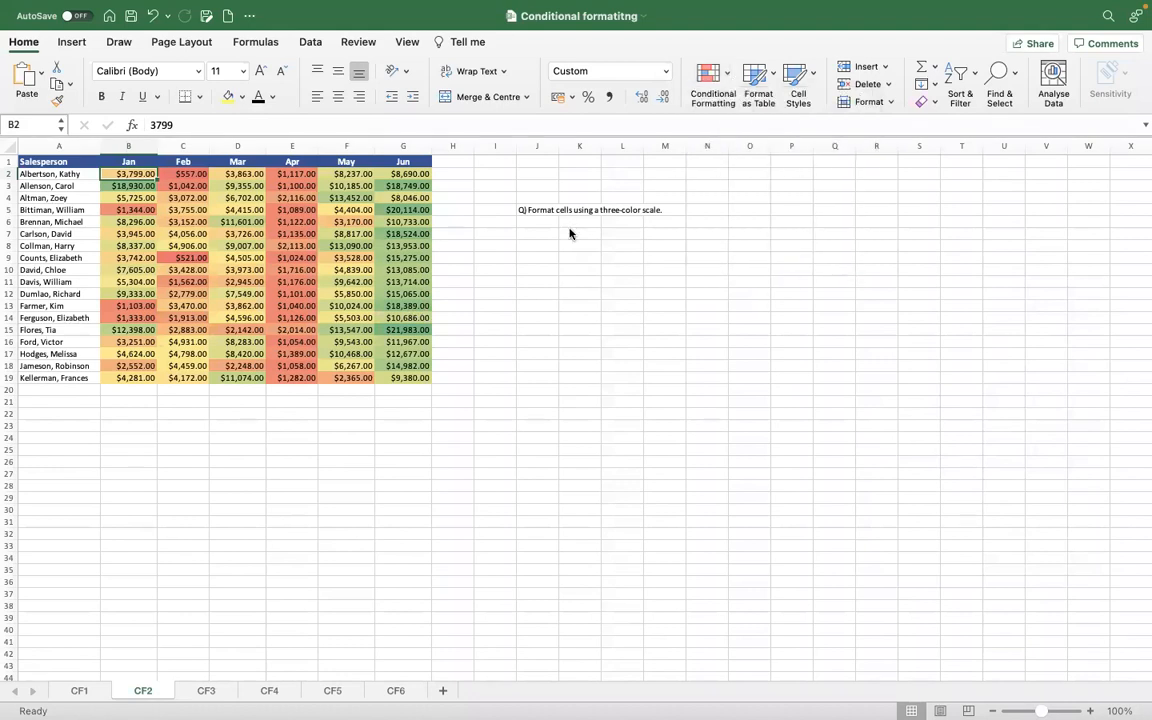
click(537, 236)
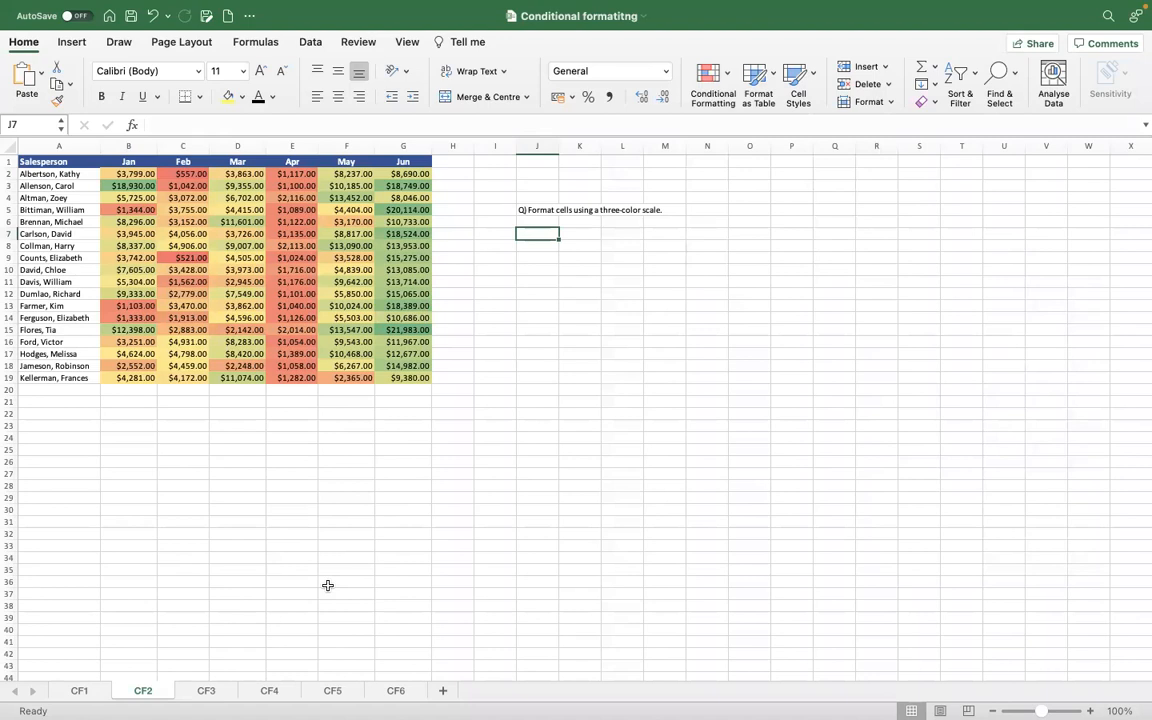
Review the extent of the colour-scaled sales data by selecting B2:G19, and release the selection.
click(139, 177)
key(shift+Right)
key(shift+Right)
key(shift+Right)
key(shift+Right)
key(shift+Right)
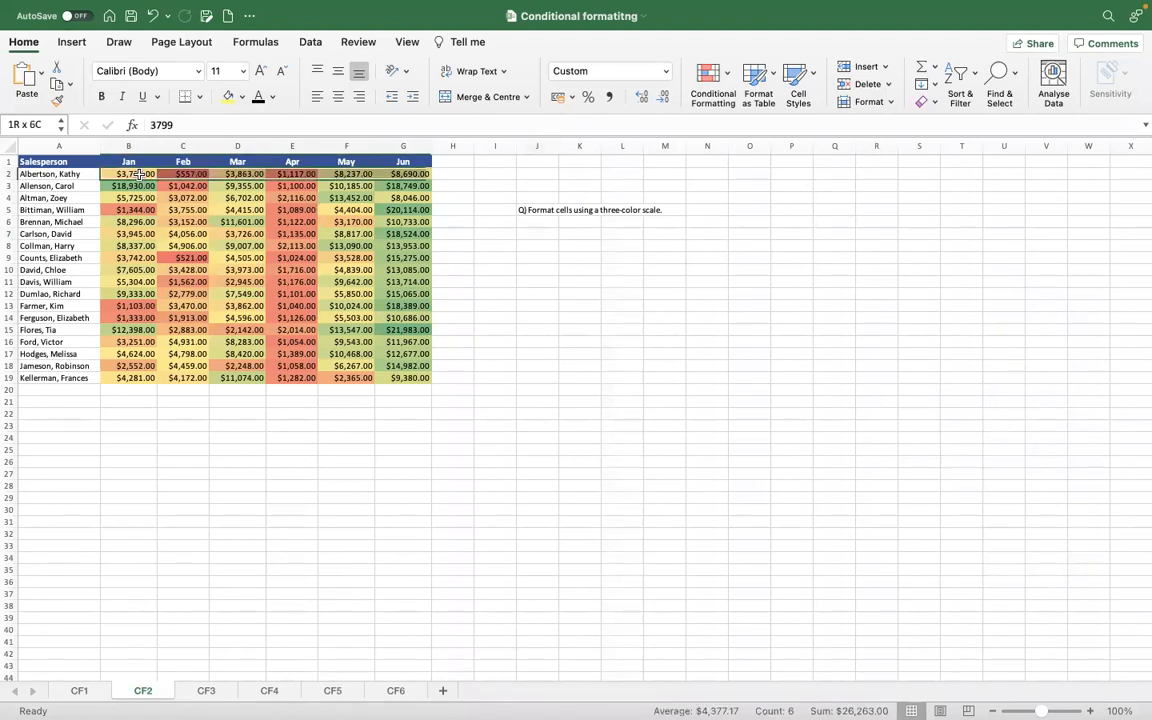
key(shift+Down)
key(shift+Down)
key(shift+Down)
key(shift+Down)
key(shift+Down)
key(shift+Down)
key(shift+Down)
key(shift+Down)
key(shift+Down)
key(shift+Down)
key(shift+Down)
key(shift+Down)
key(shift+Down)
key(shift+Down)
key(shift+Down)
key(shift+Down)
key(shift+Down)
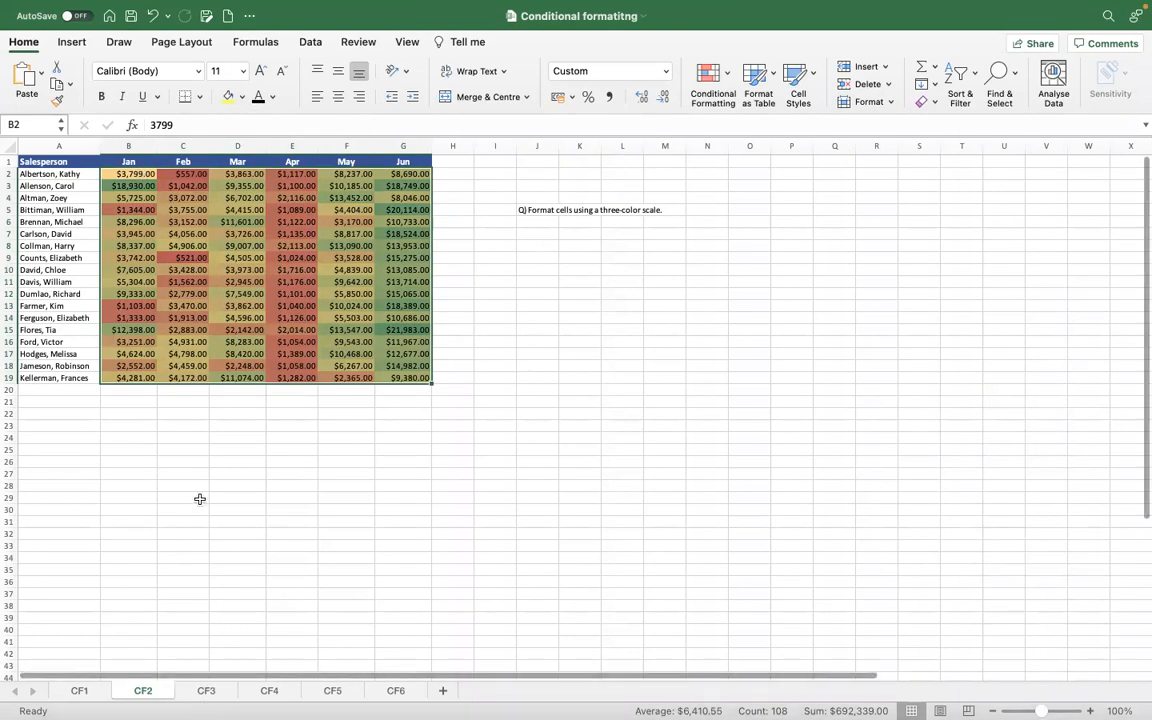
key(Up)
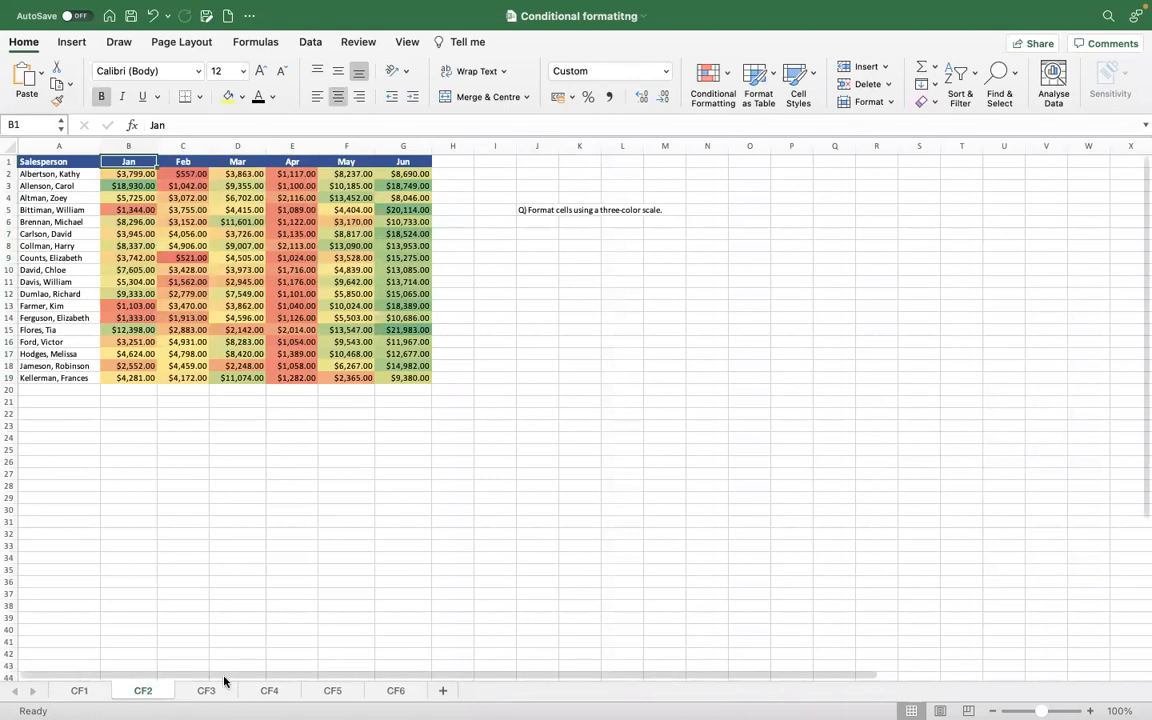
Compare the conditional formatting on the CF1, CF2 and CF3 sheets, finishing on CF3.
click(207, 690)
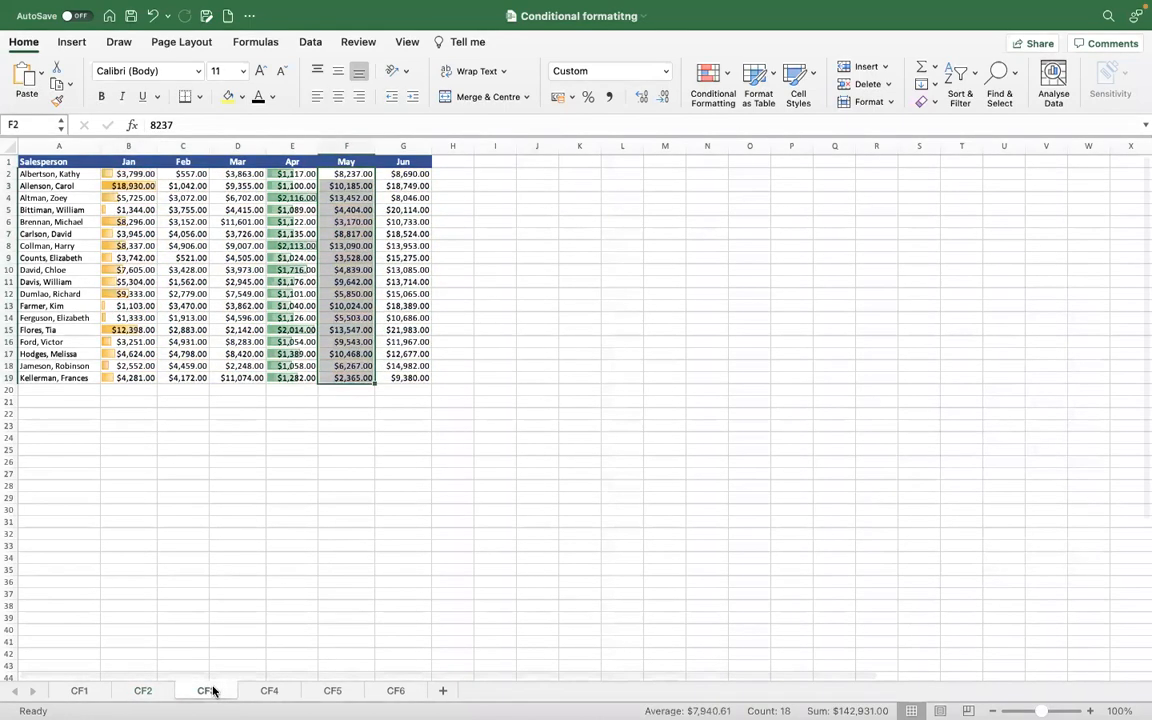
click(128, 176)
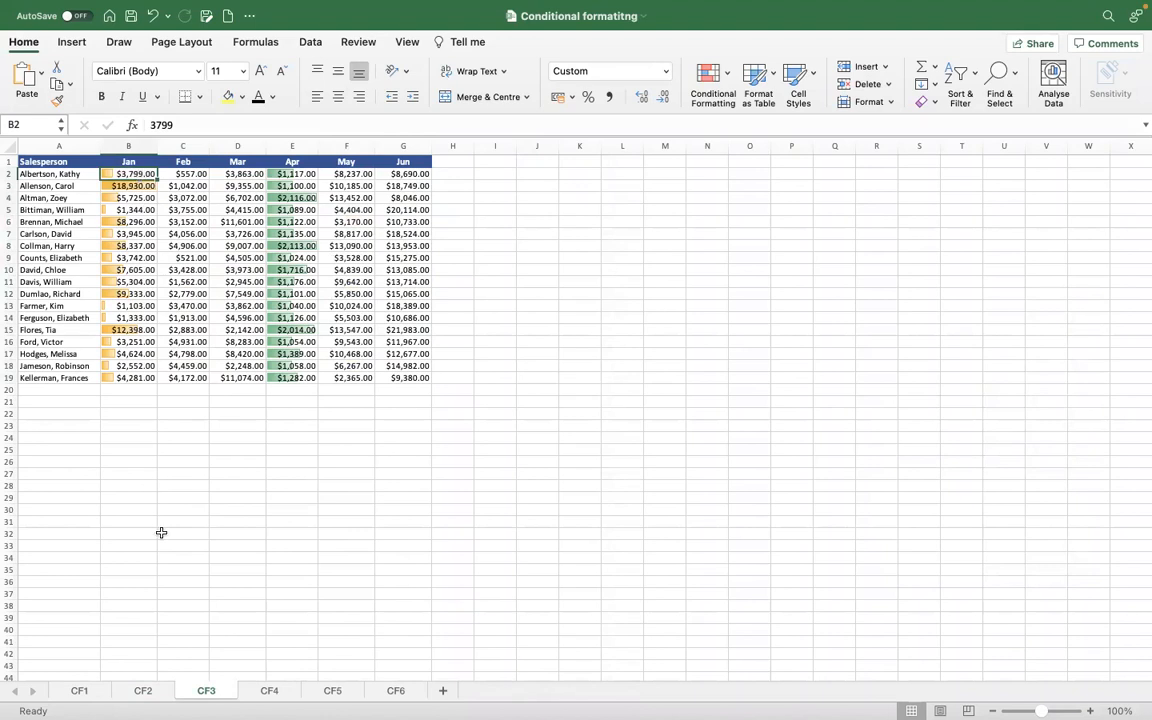
click(132, 690)
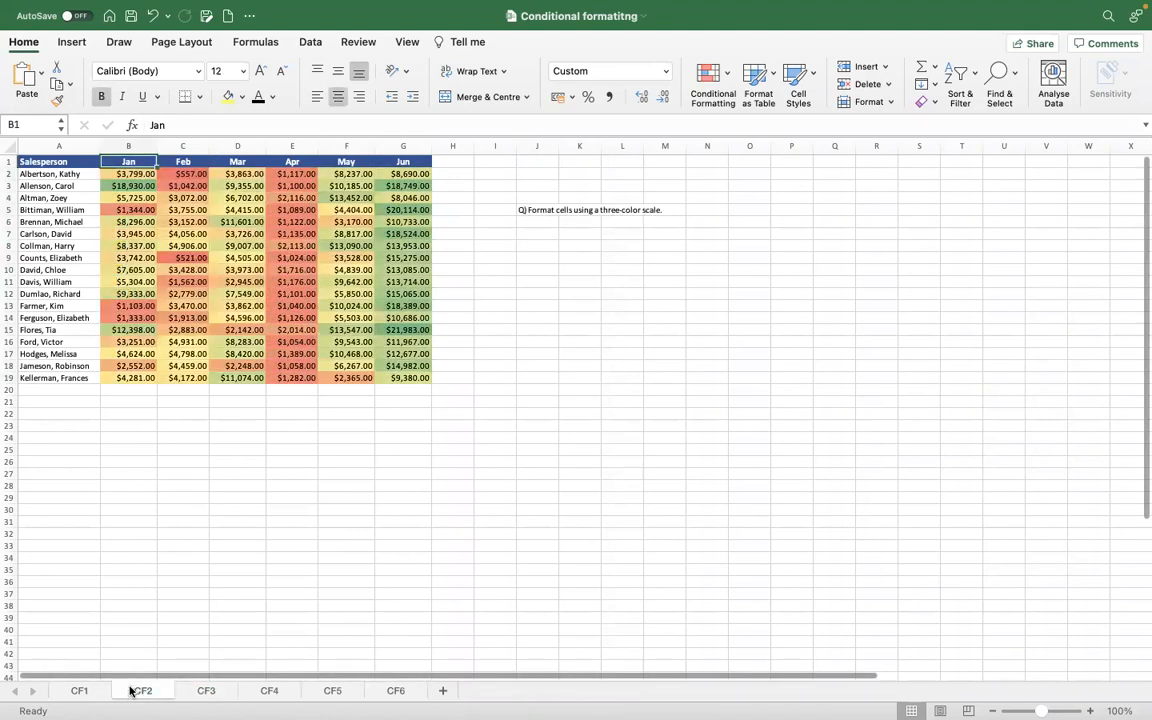
click(200, 691)
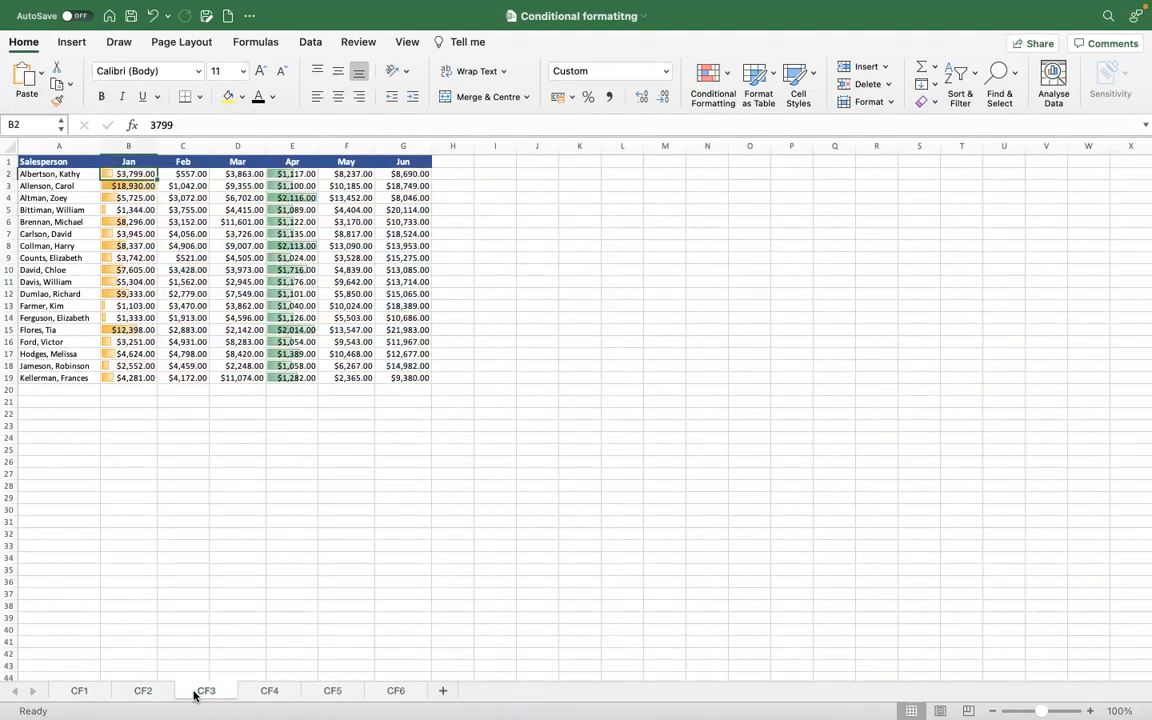
click(82, 691)
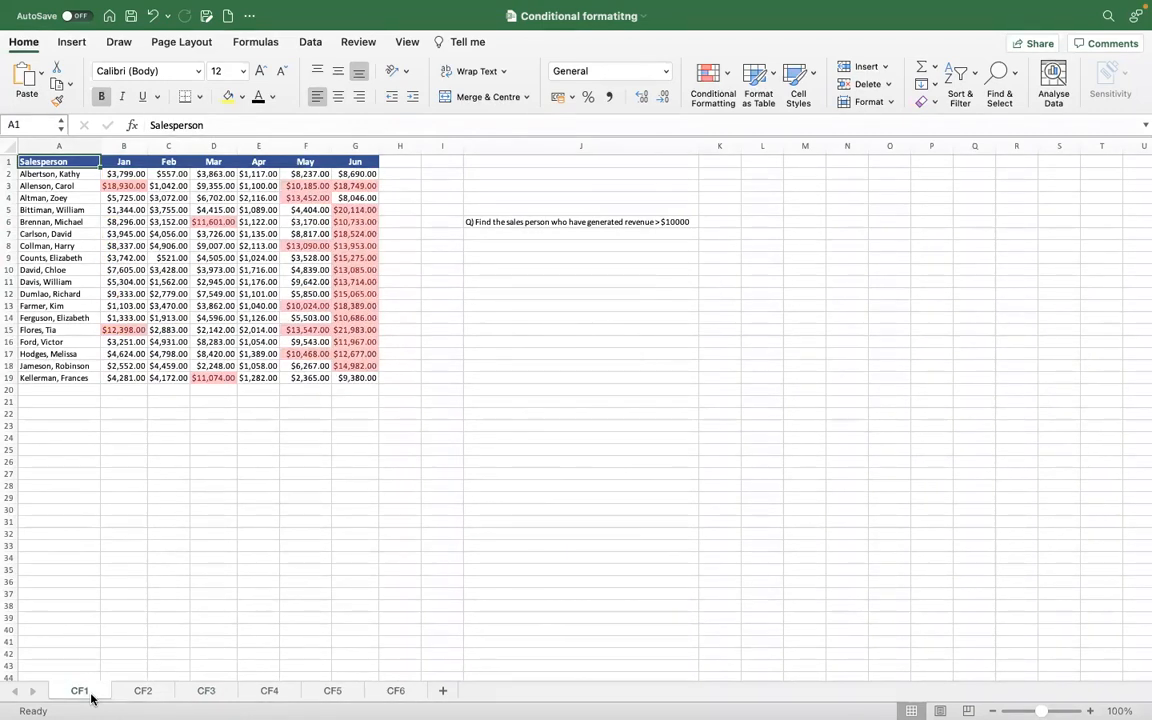
click(144, 691)
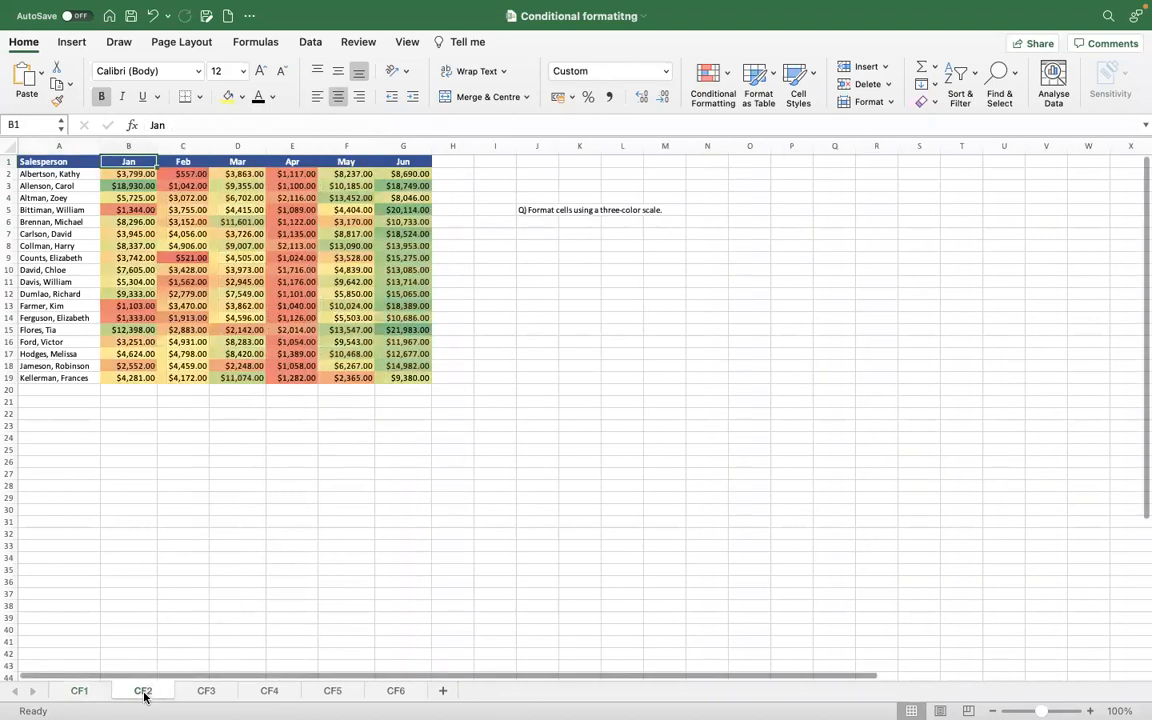
click(206, 691)
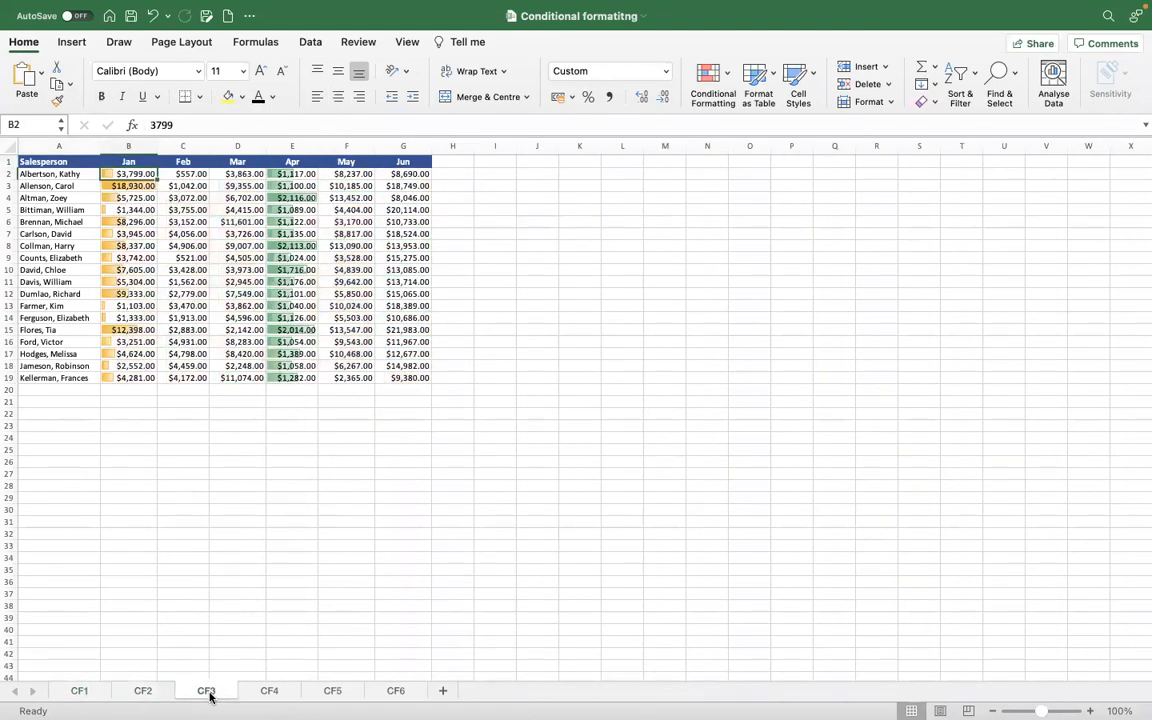
Examine which month columns on CF3 carry data bars by going along row 2 from January to May and back.
key(Right)
key(Right)
key(Right)
key(Right)
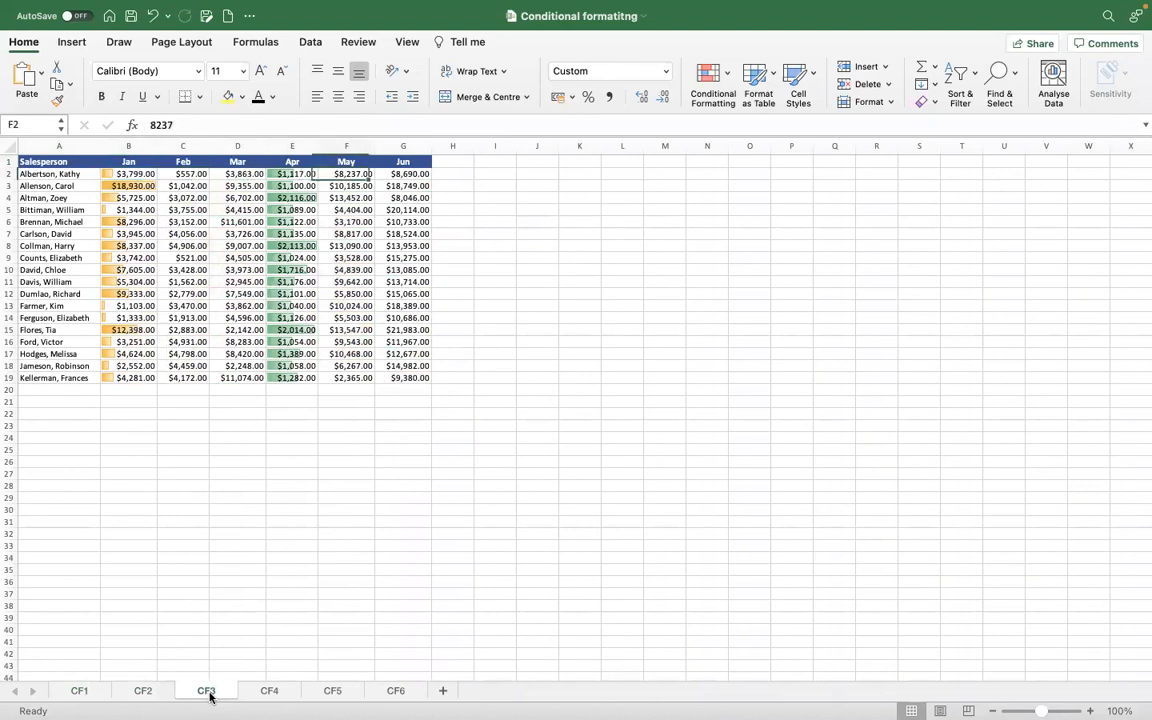
key(Left)
key(Left)
key(Left)
key(Left)
key(Right)
key(Left)
Apply light blue gradient-fill data bars to the February sales in C2:C19 on CF3.
key(Right)
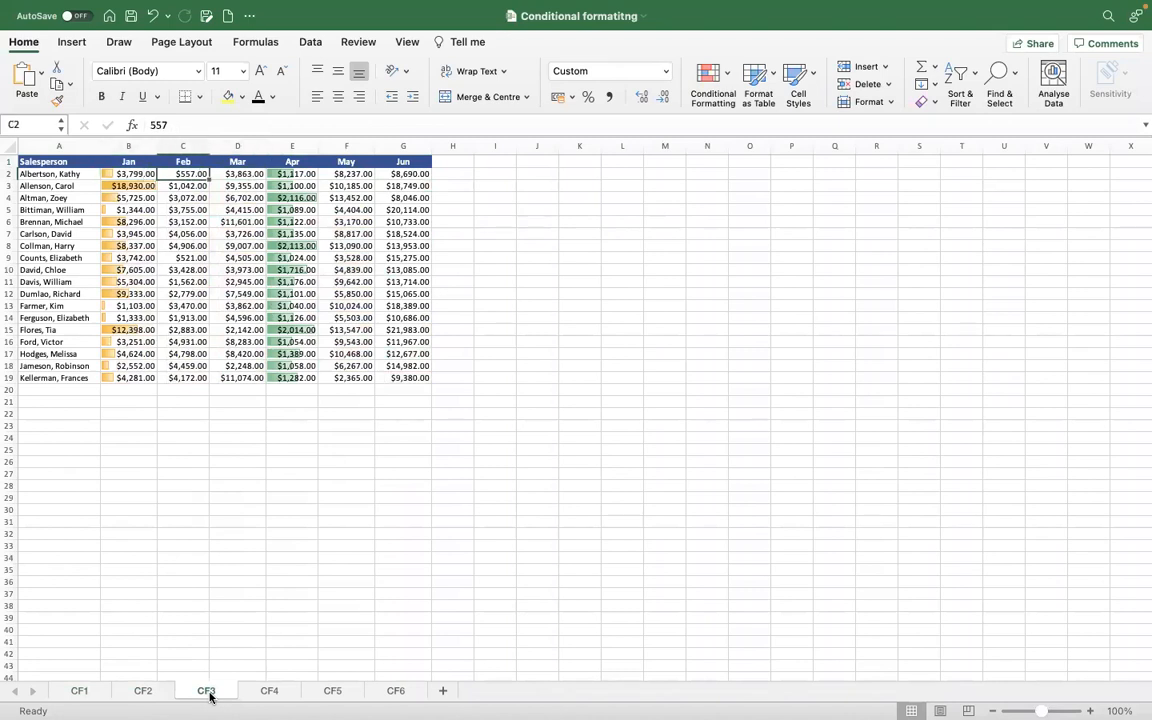
key(ctrl+shift+Down)
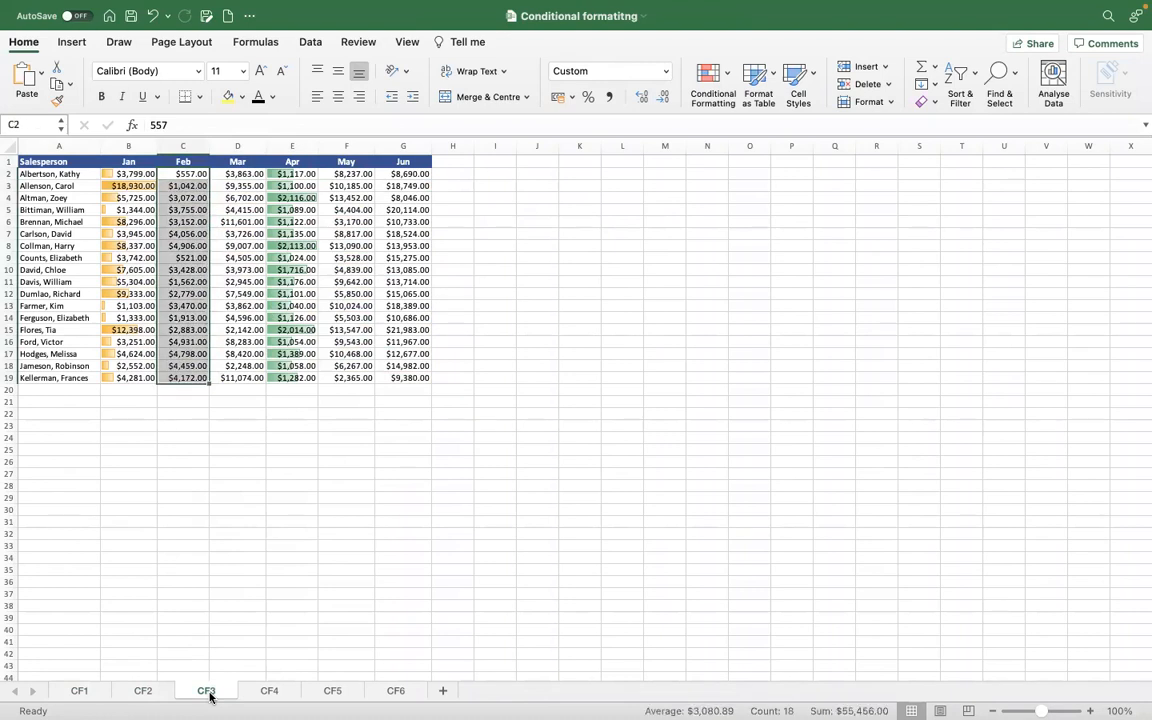
click(729, 101)
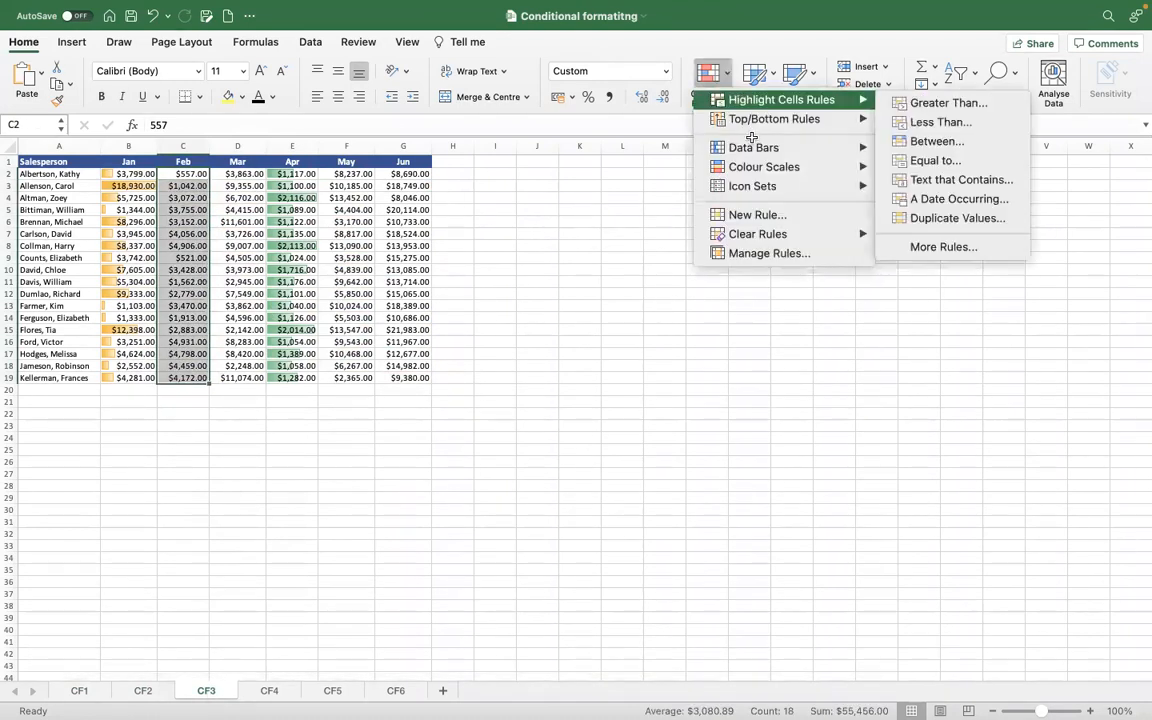
mouse_move(829, 145)
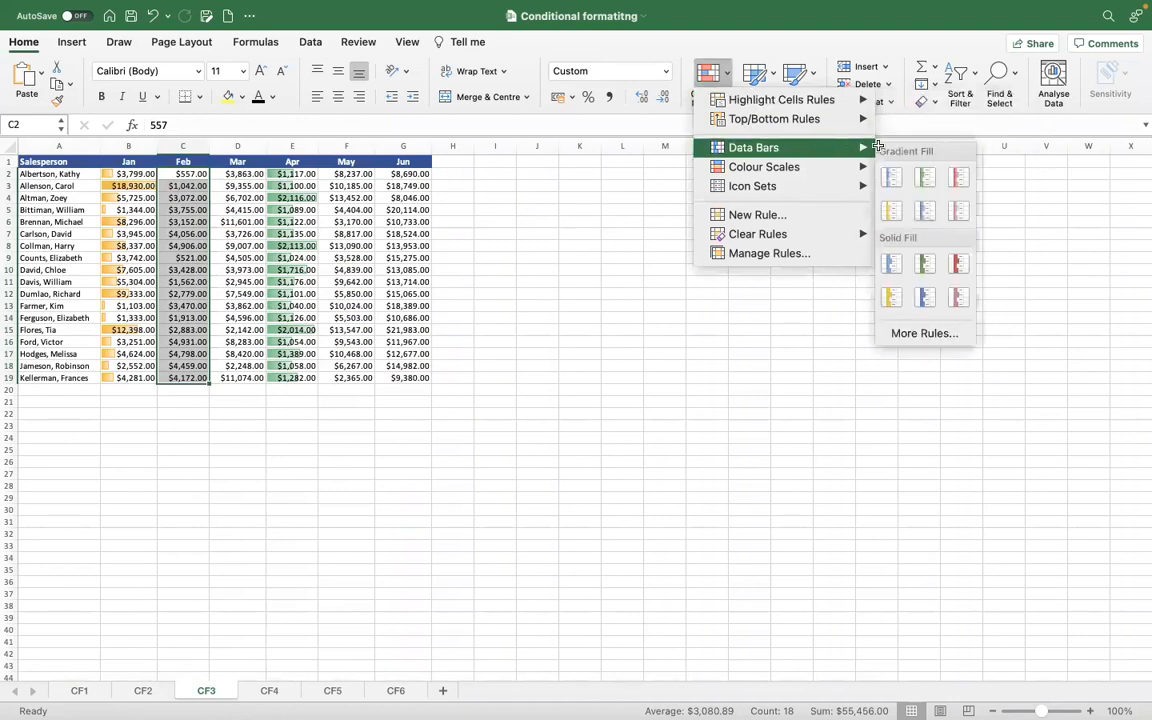
click(927, 205)
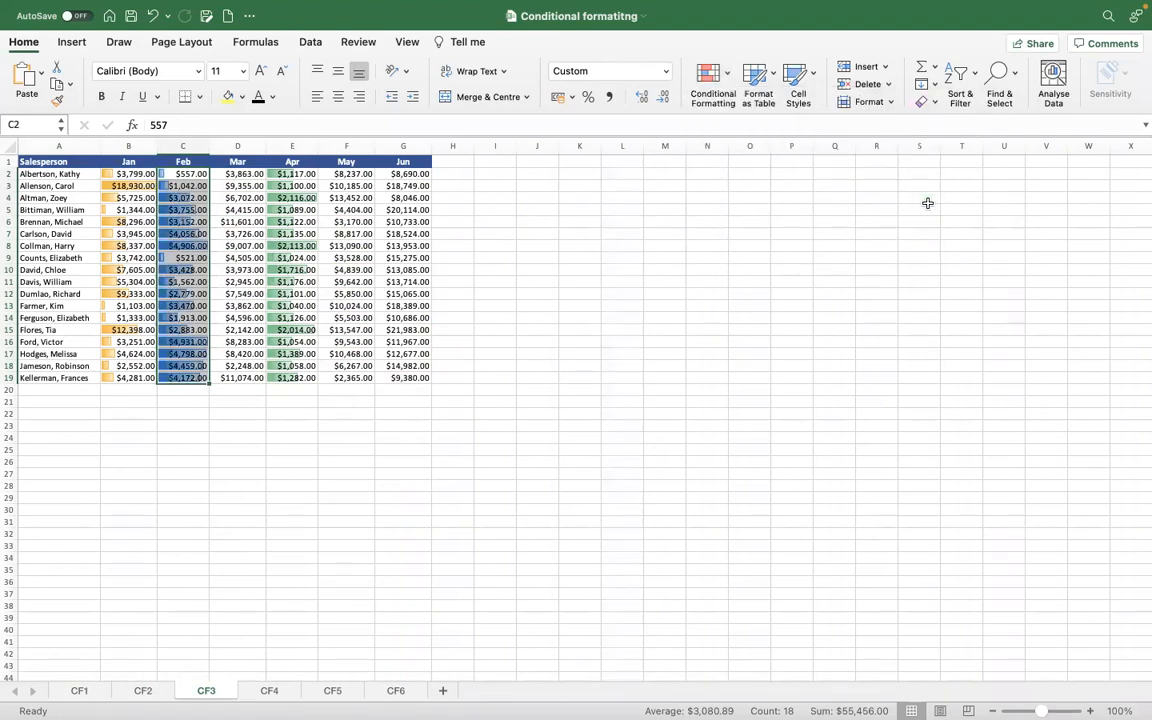
Inspect the data bars of the largest February values, and widen column C to nearly twice its width.
click(215, 330)
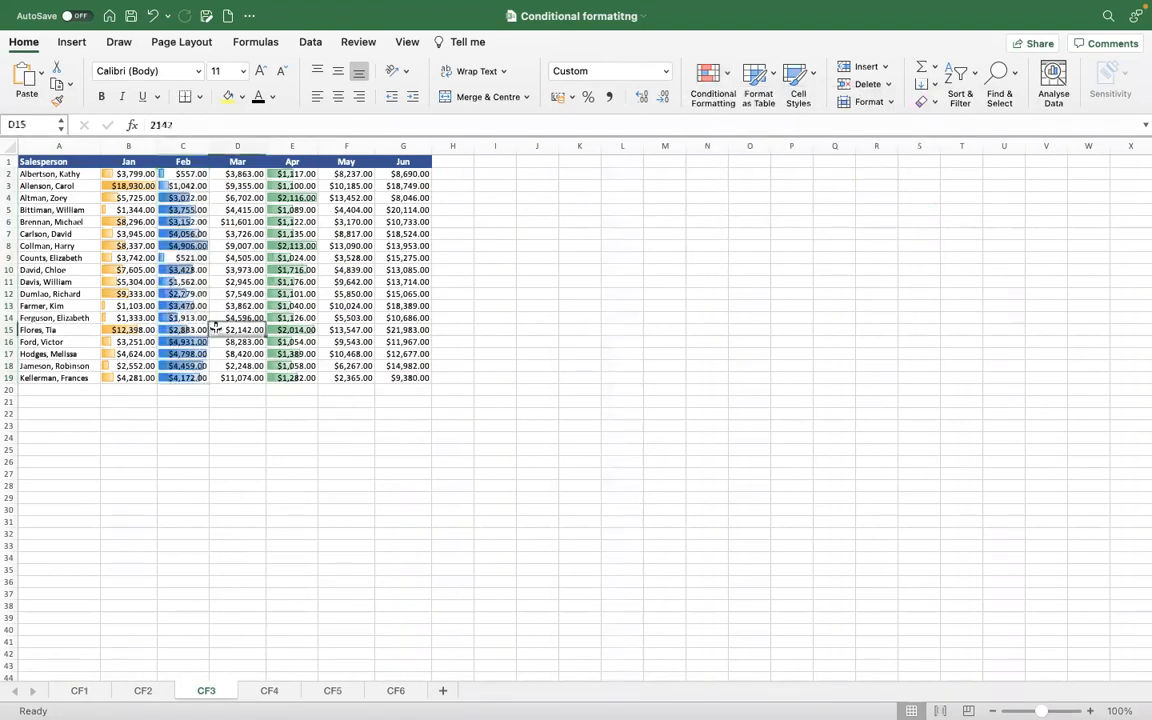
click(192, 250)
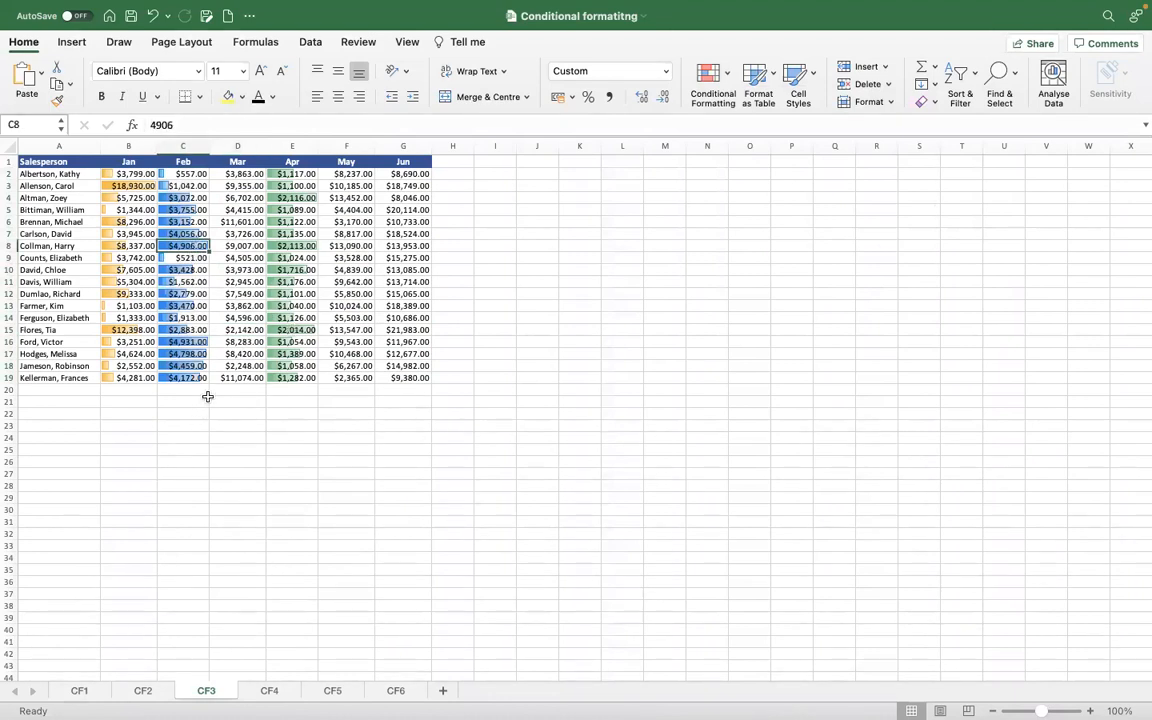
click(201, 342)
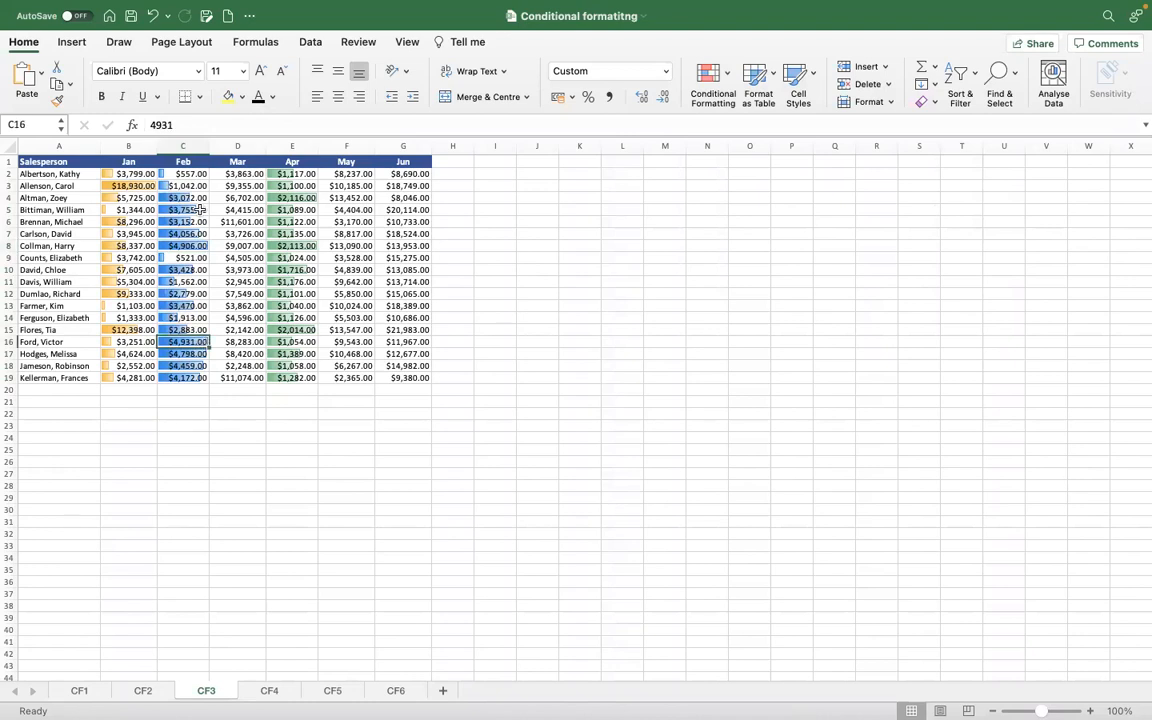
click(206, 162)
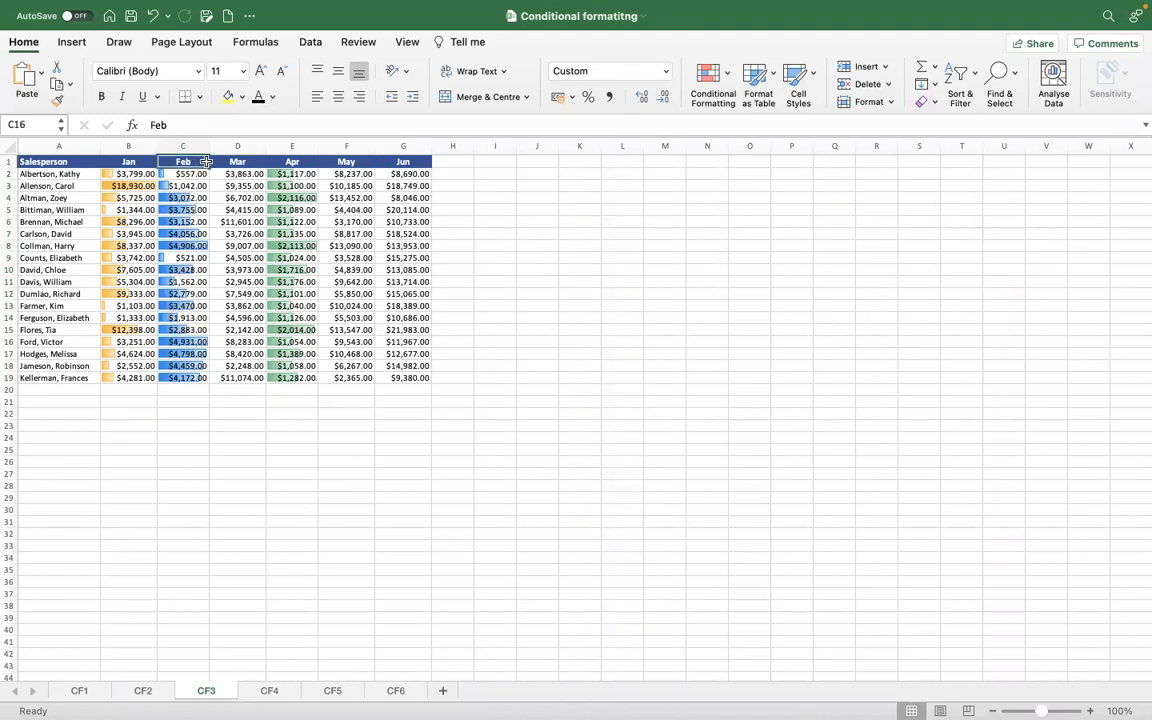
drag(206, 162, 249, 151)
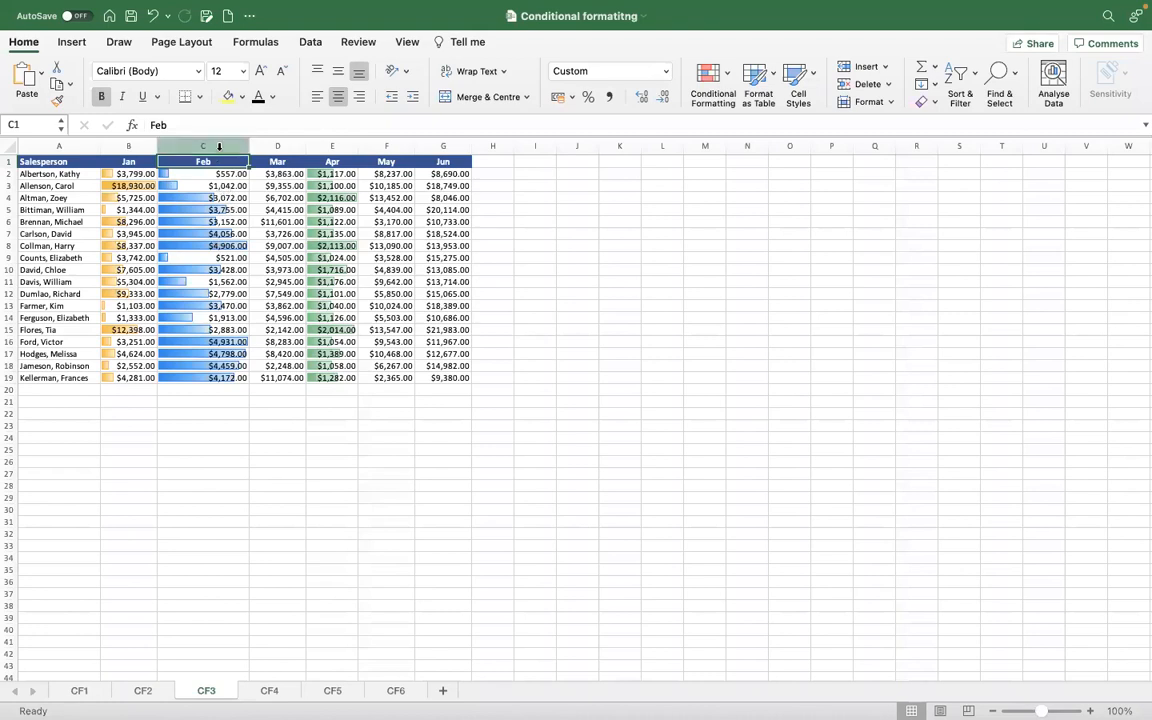
Copy the February column's formatting, including its data bars, to the March column D with Format Painter.
click(219, 145)
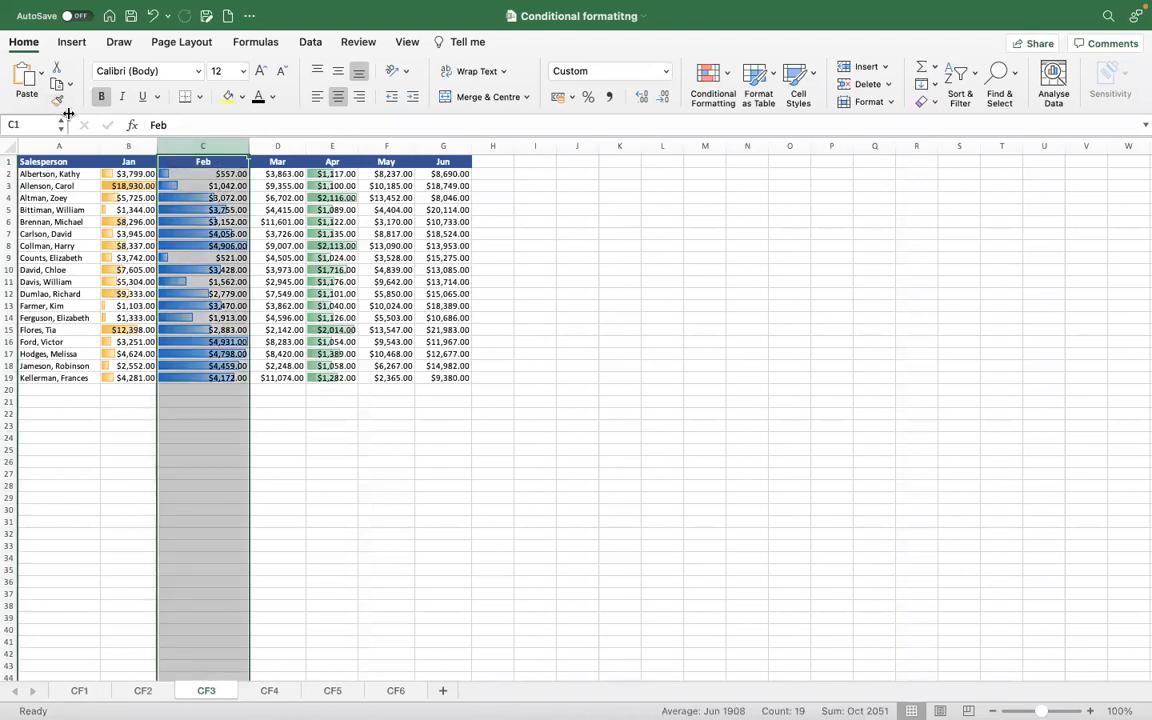
click(58, 101)
click(295, 145)
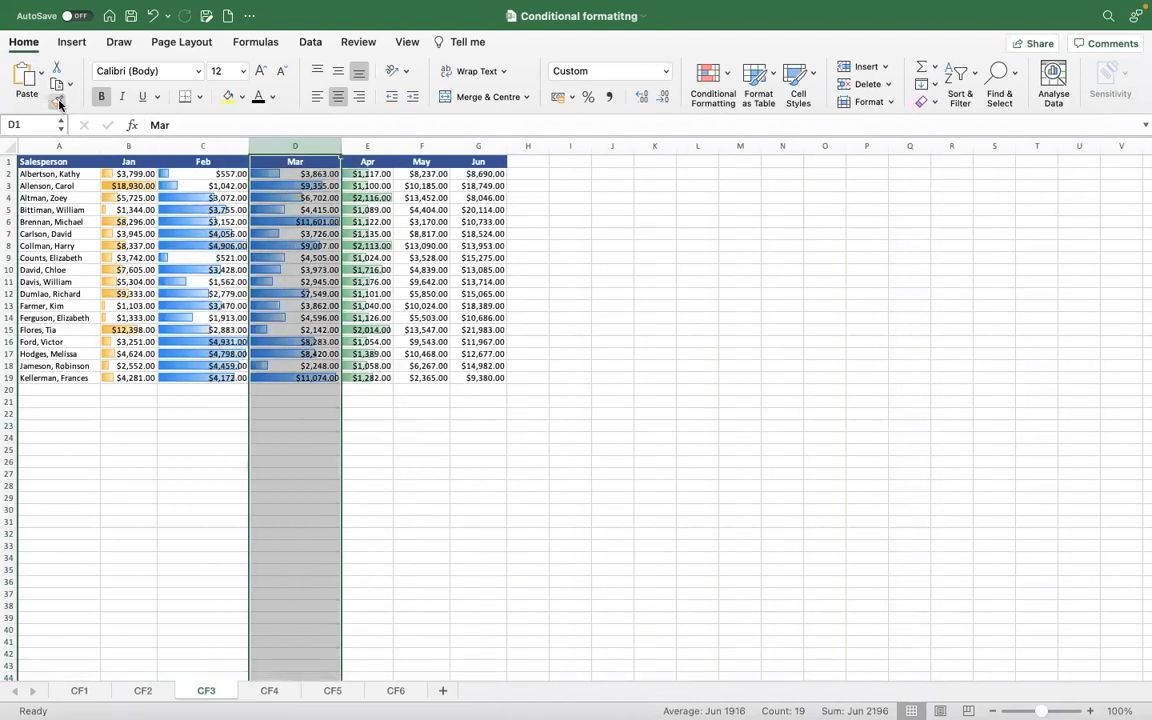
Apply purple gradient-fill data bars to the May and June sales in columns F and G on CF3.
drag(421, 146, 478, 146)
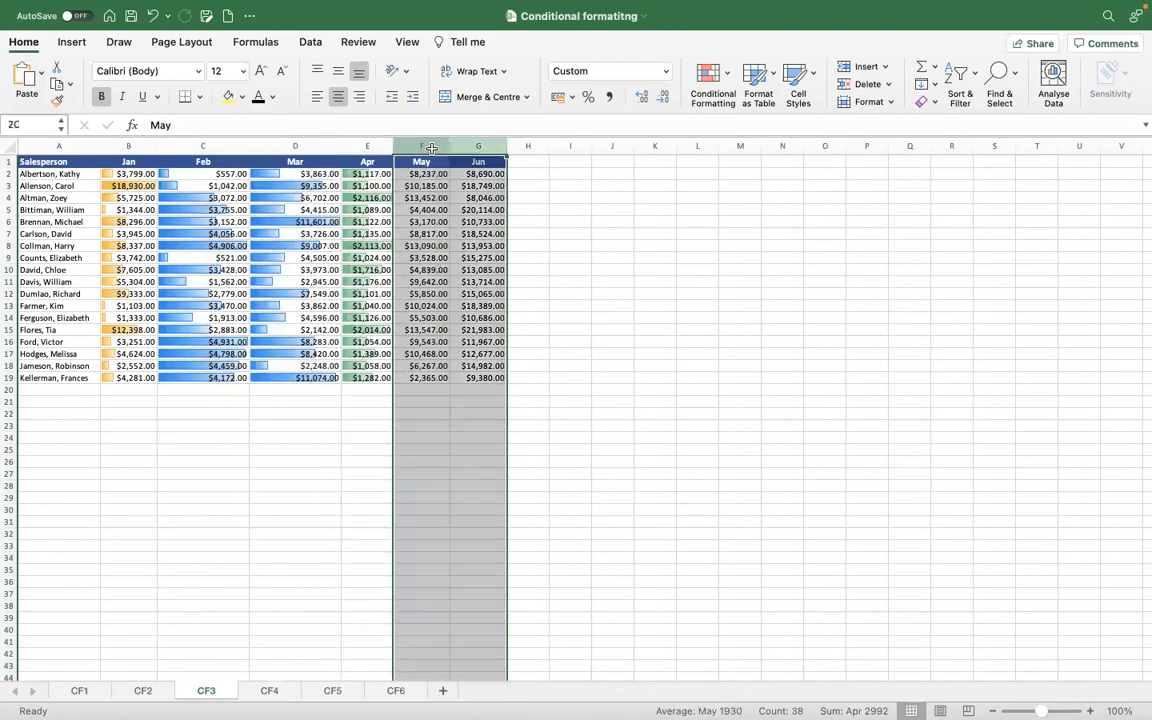
click(715, 80)
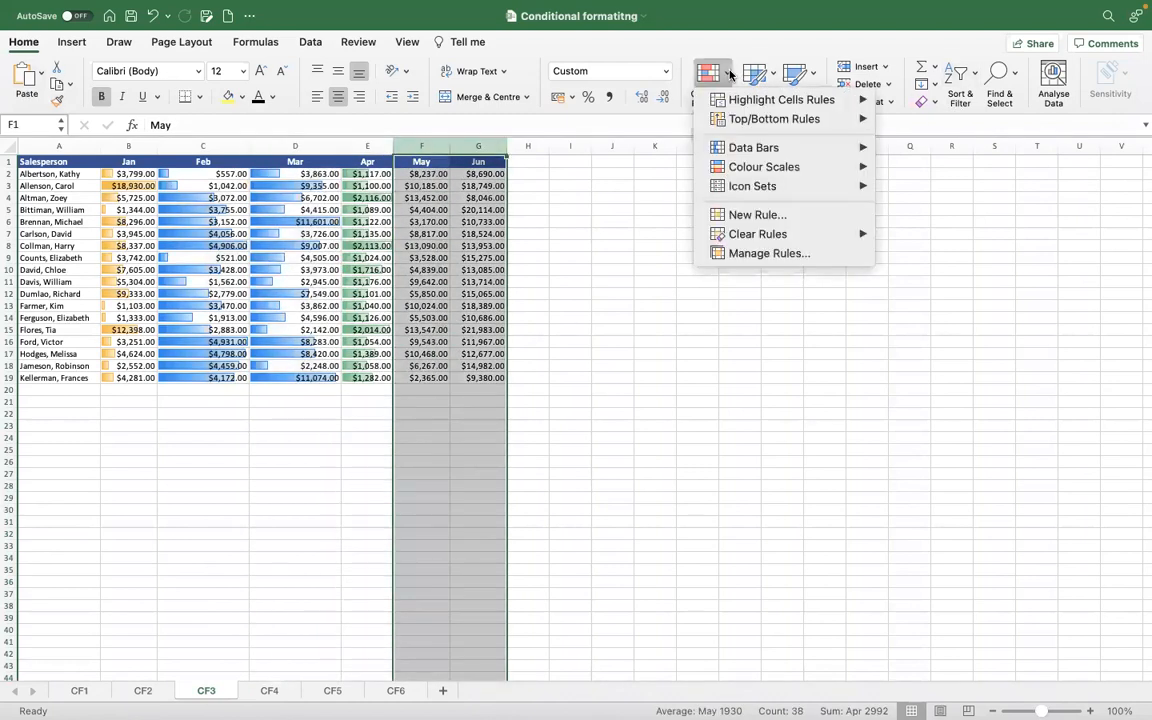
mouse_move(818, 149)
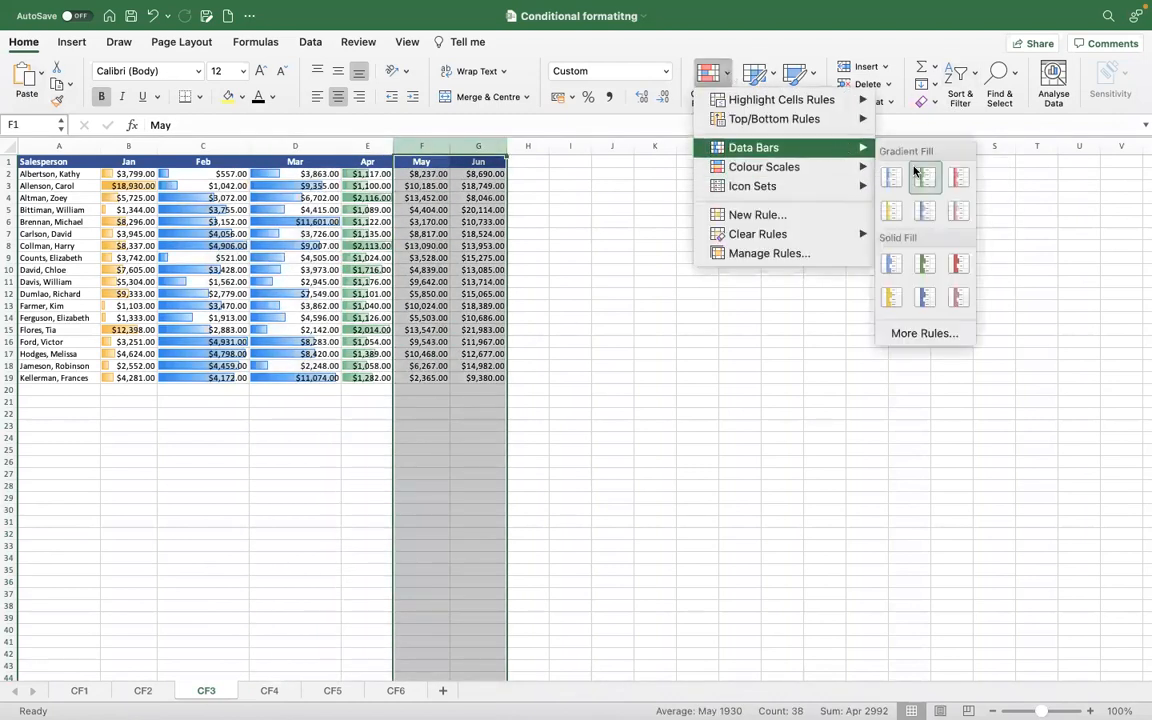
click(955, 209)
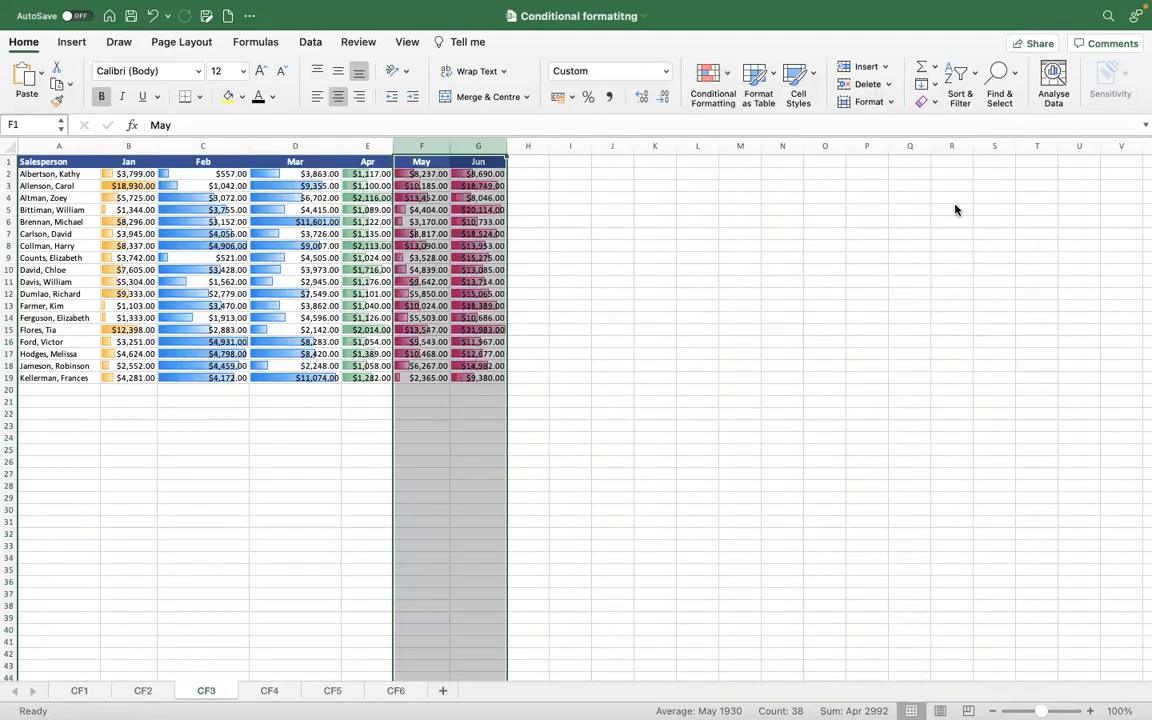
click(728, 95)
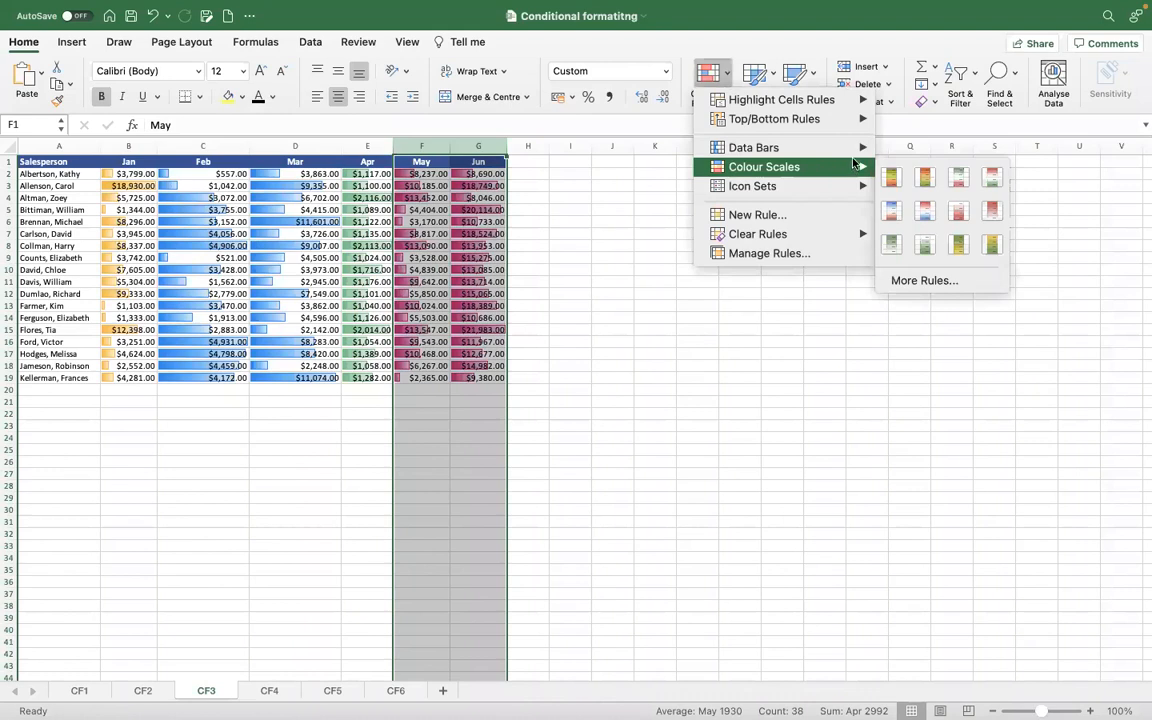
mouse_move(859, 152)
click(610, 250)
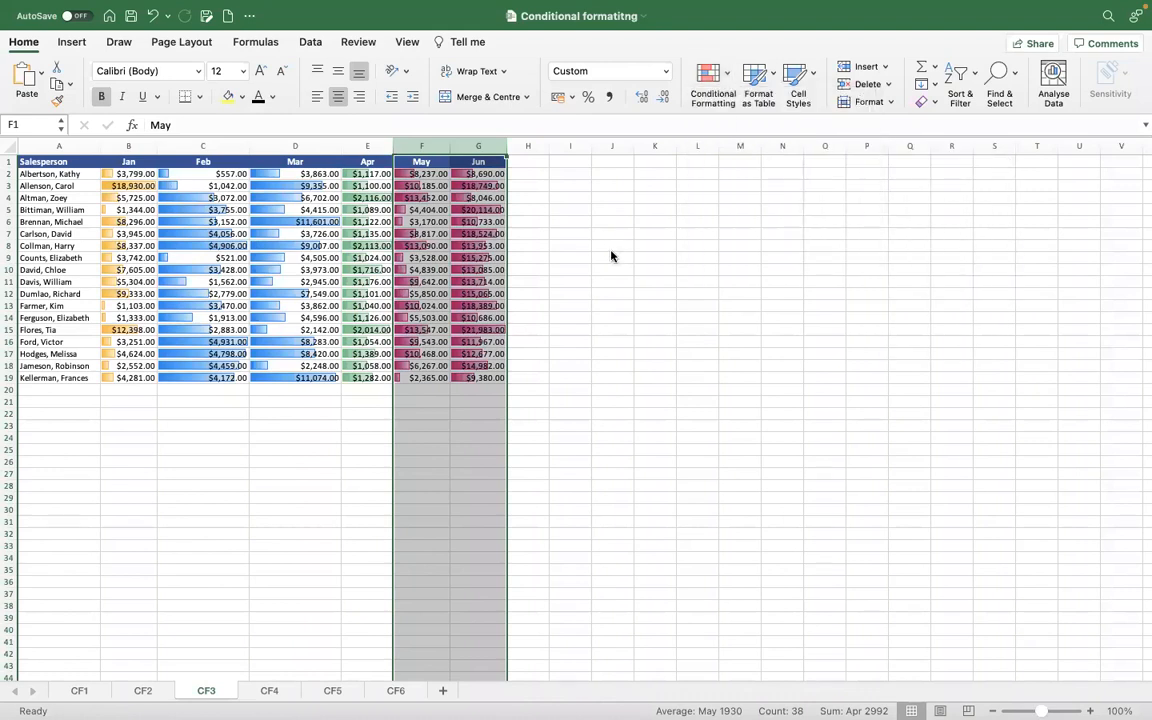
Clear the column selection and autofit the widths of the June and May columns on CF3.
click(440, 294)
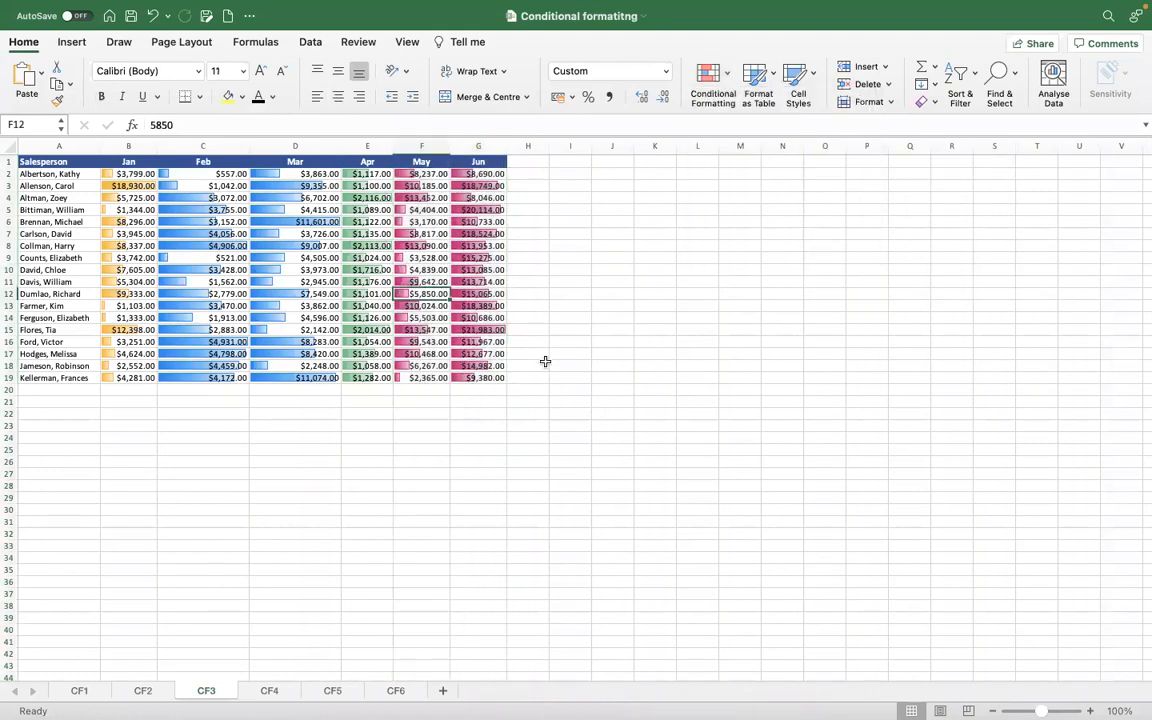
double_click(507, 145)
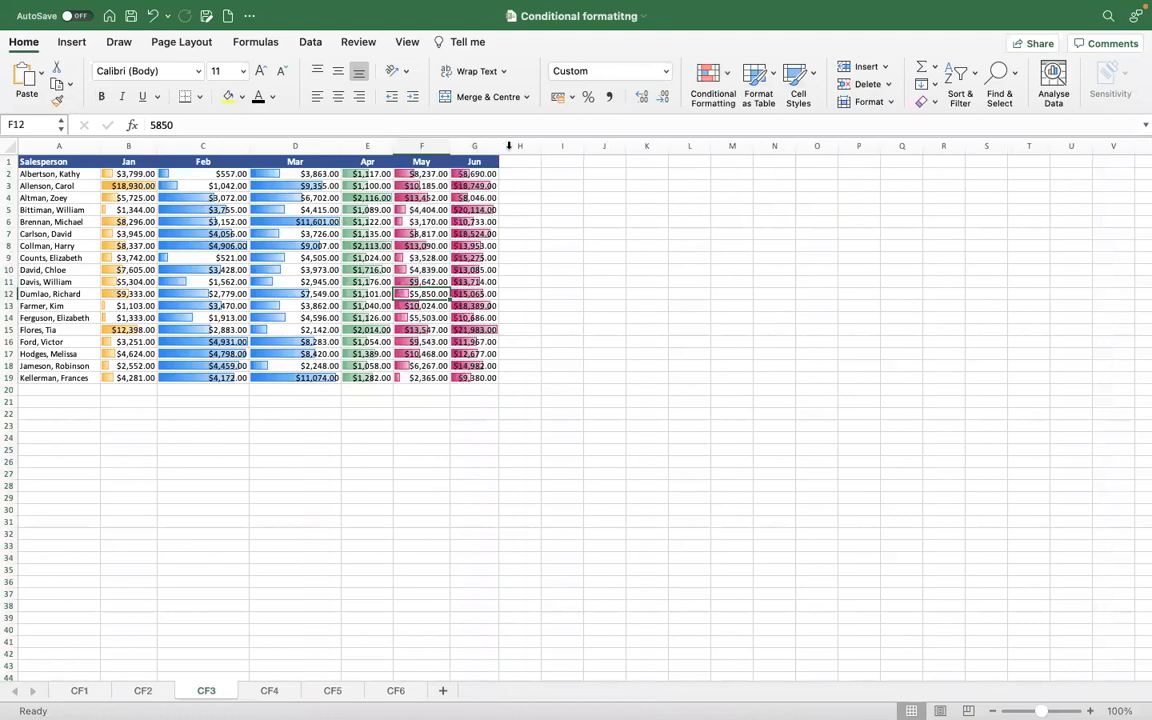
double_click(450, 146)
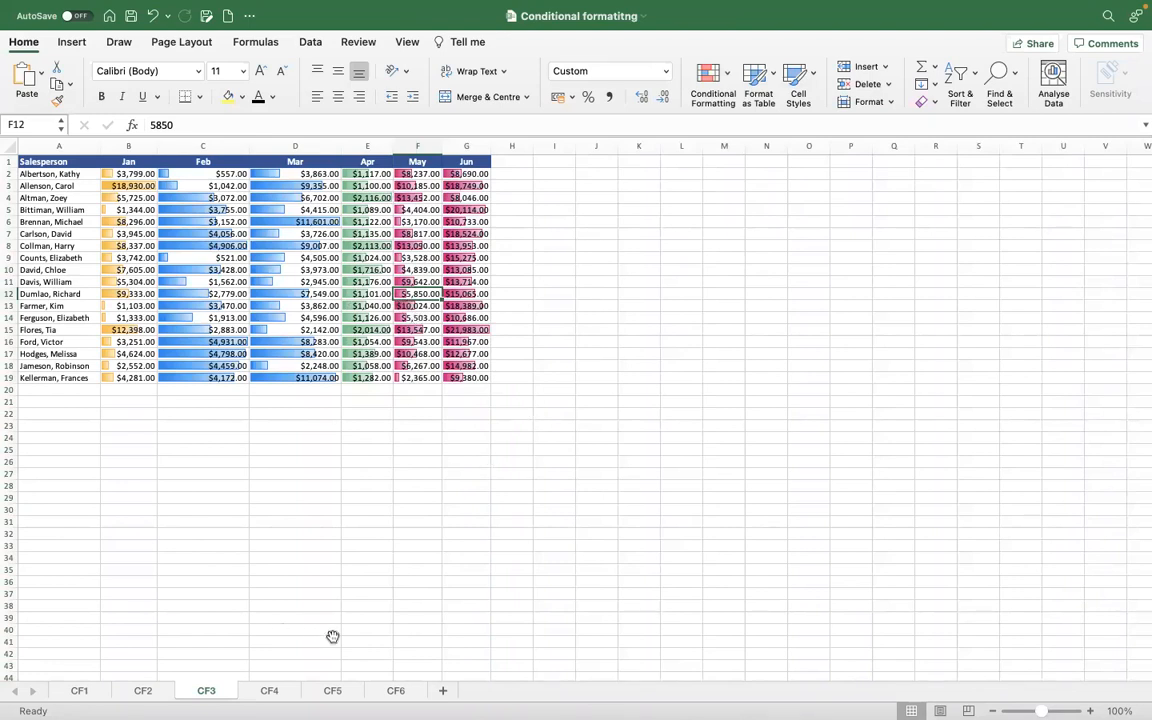
Switch to the CF4 sheet and autofit column J to the question about the top and bottom 10 revenues.
click(270, 691)
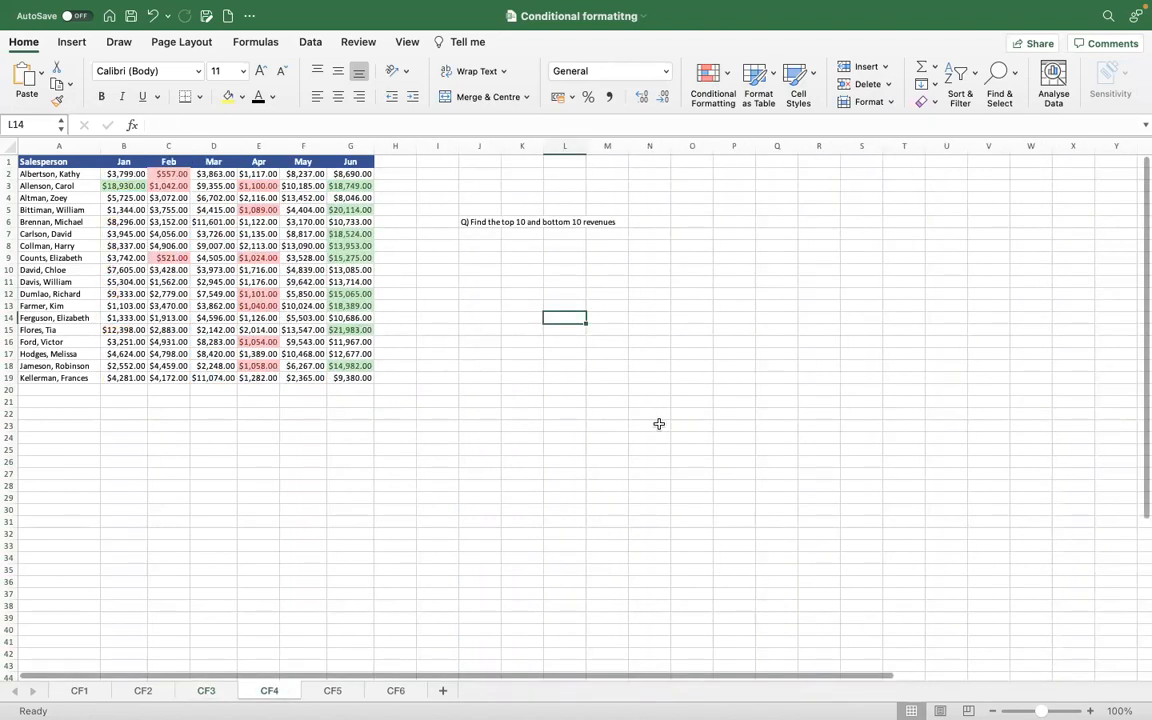
double_click(501, 147)
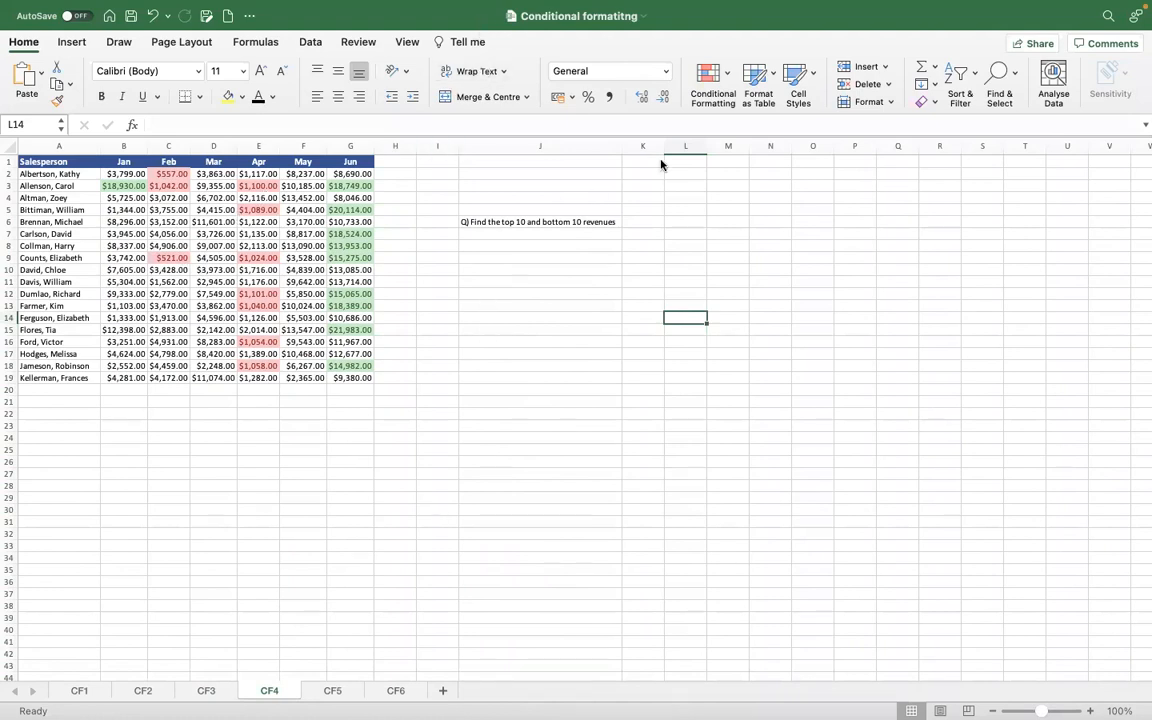
click(716, 104)
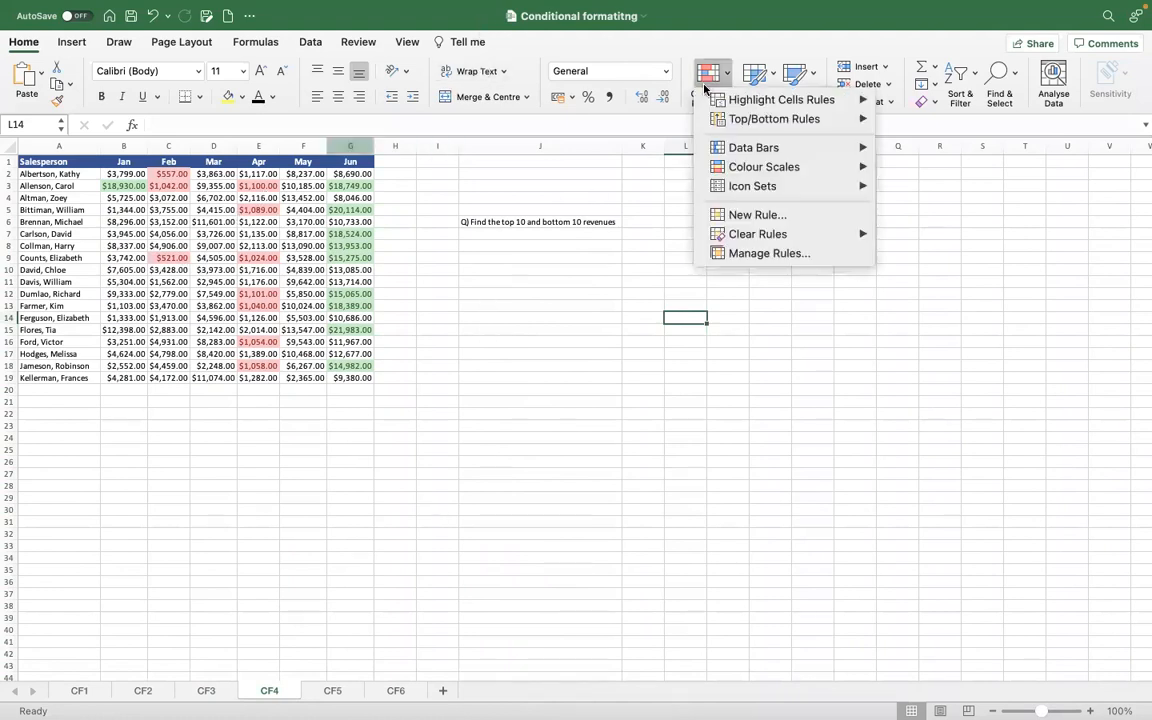
click(124, 176)
Select all the monthly sales values in B2:G19 on CF4, without the headers and salesperson names.
click(124, 176)
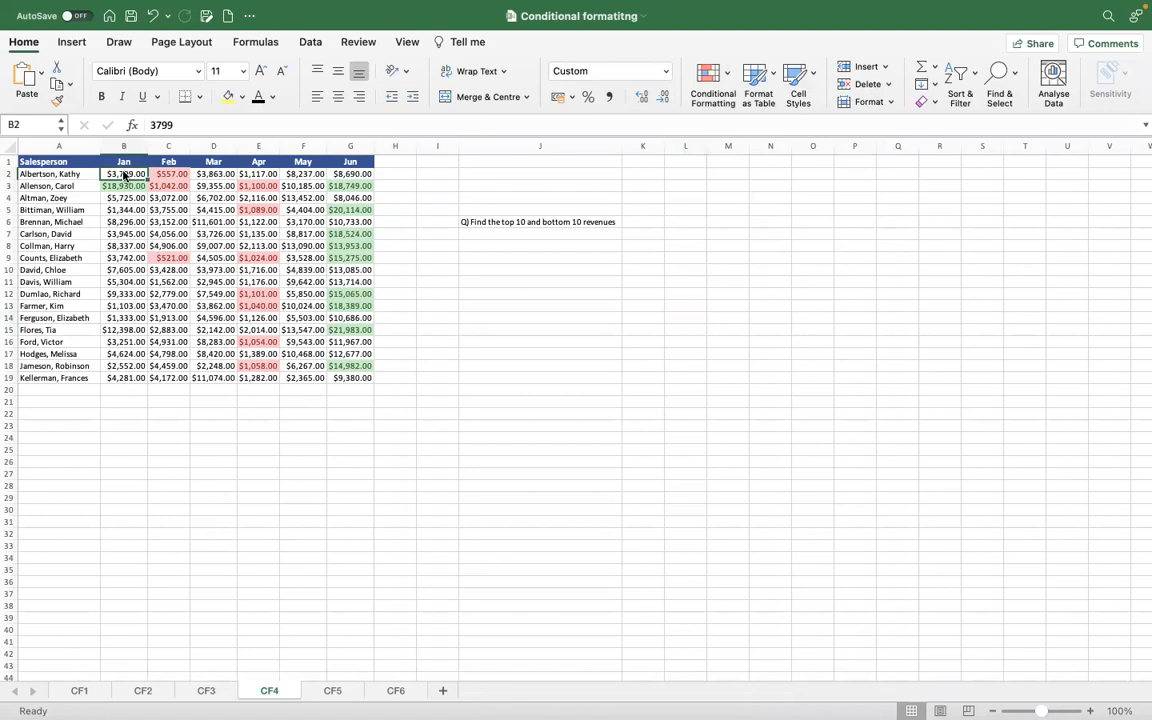
click(160, 224)
click(124, 174)
key(shift+Right)
key(shift+Right)
key(shift+Right)
key(shift+Right)
key(shift+Right)
key(ctrl+shift+Down)
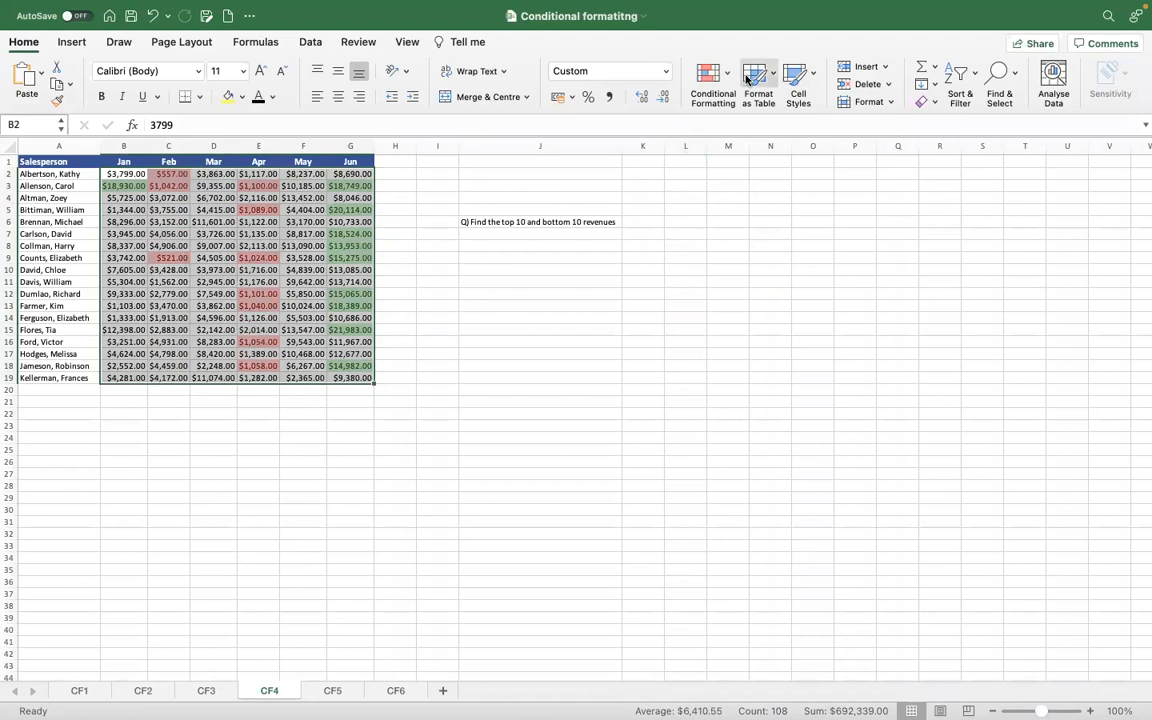
Try a Top 10 Items rule with light red fill and dark red text on B2:G19, and undo it.
click(710, 78)
mouse_move(827, 166)
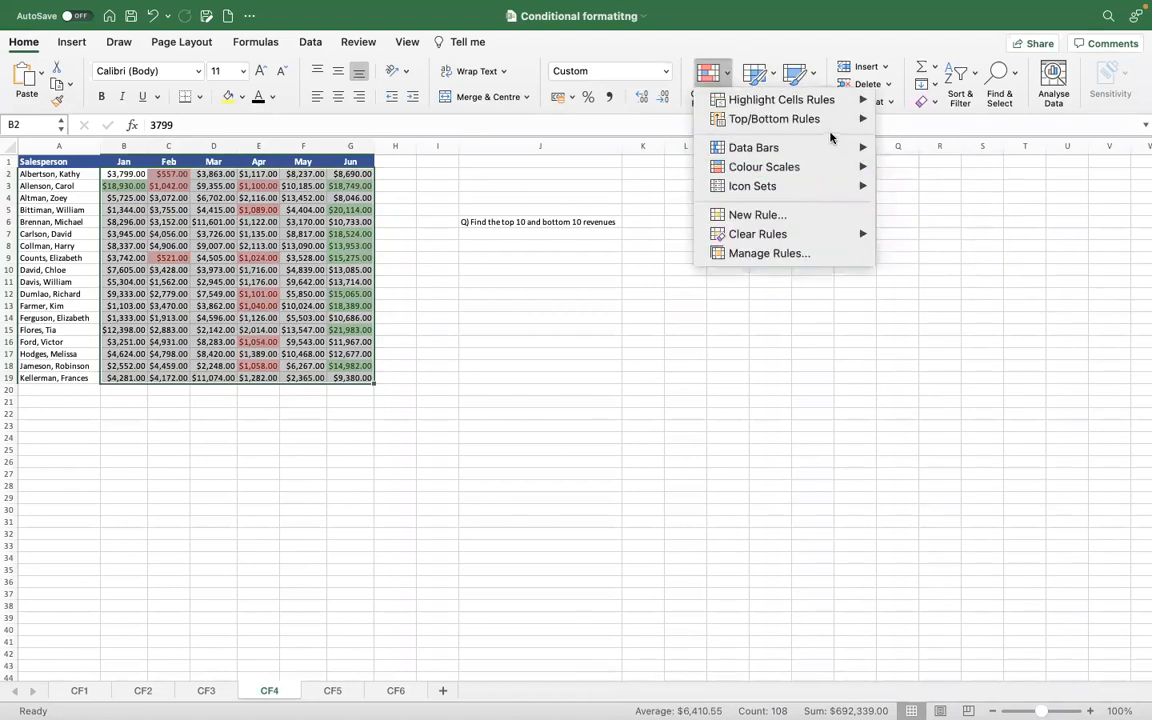
mouse_move(842, 119)
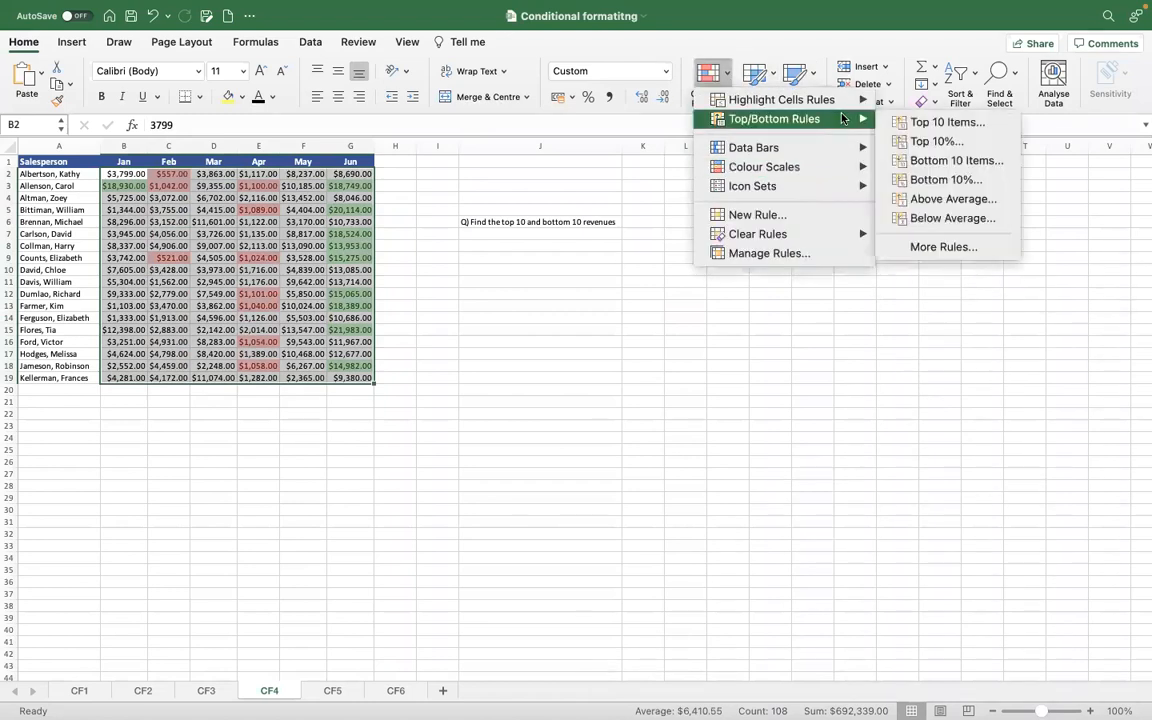
click(955, 122)
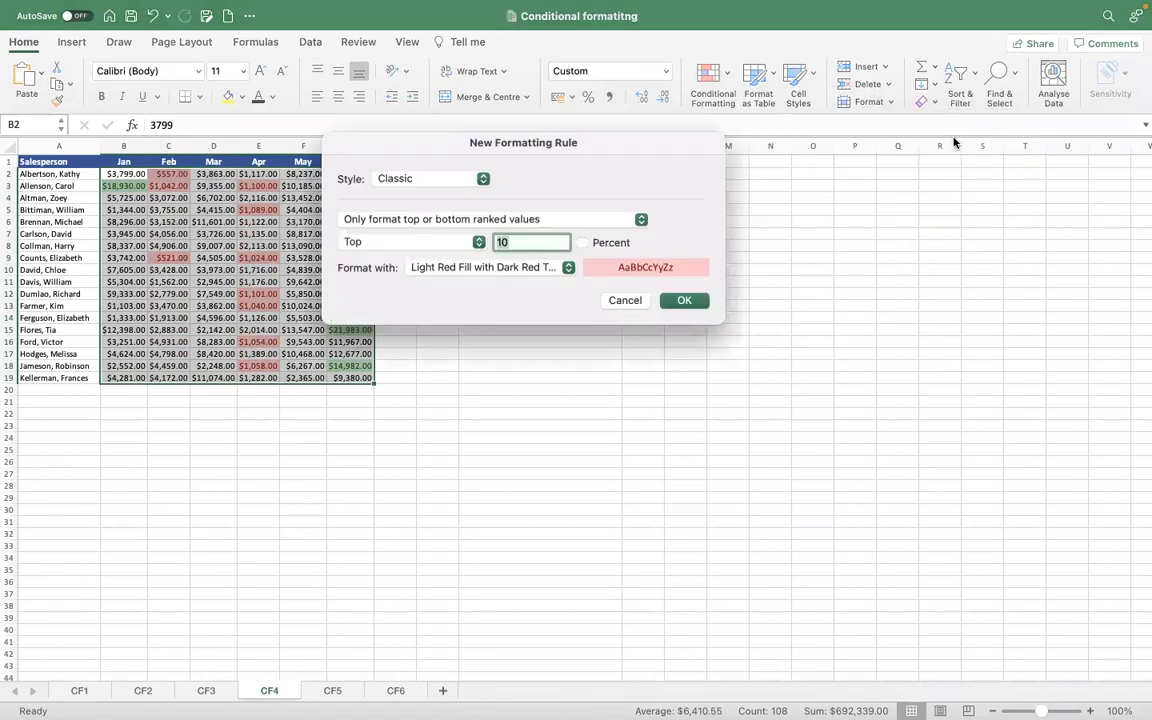
drag(611, 150, 722, 161)
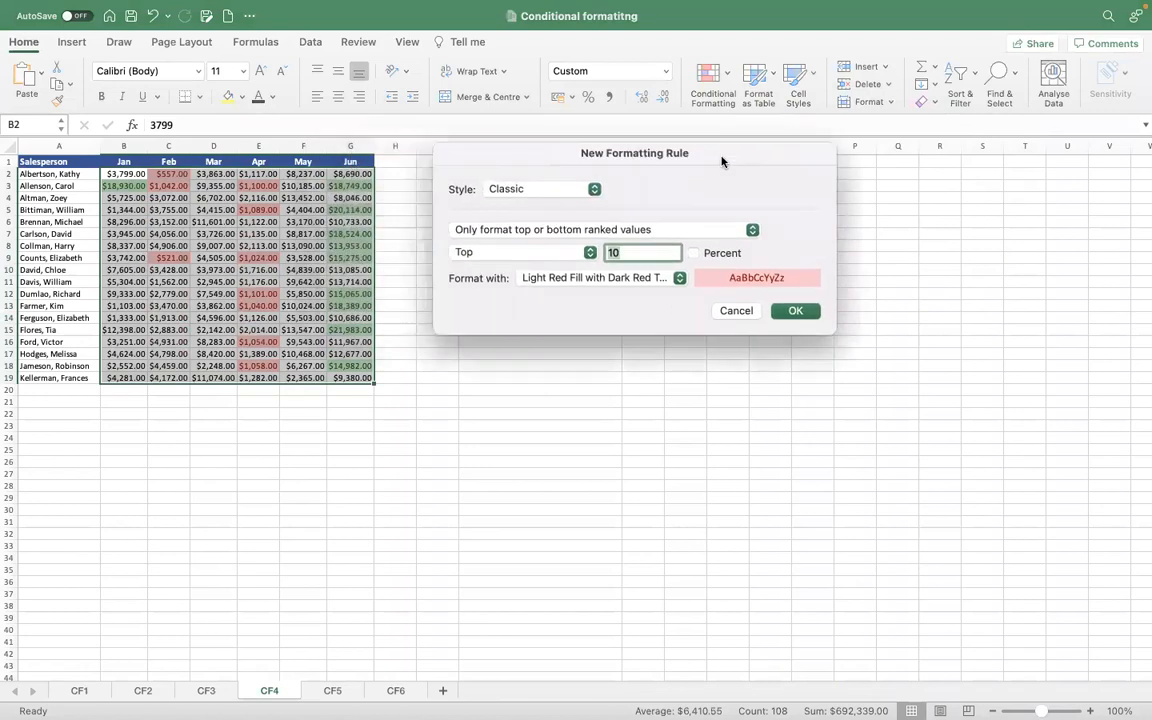
click(570, 191)
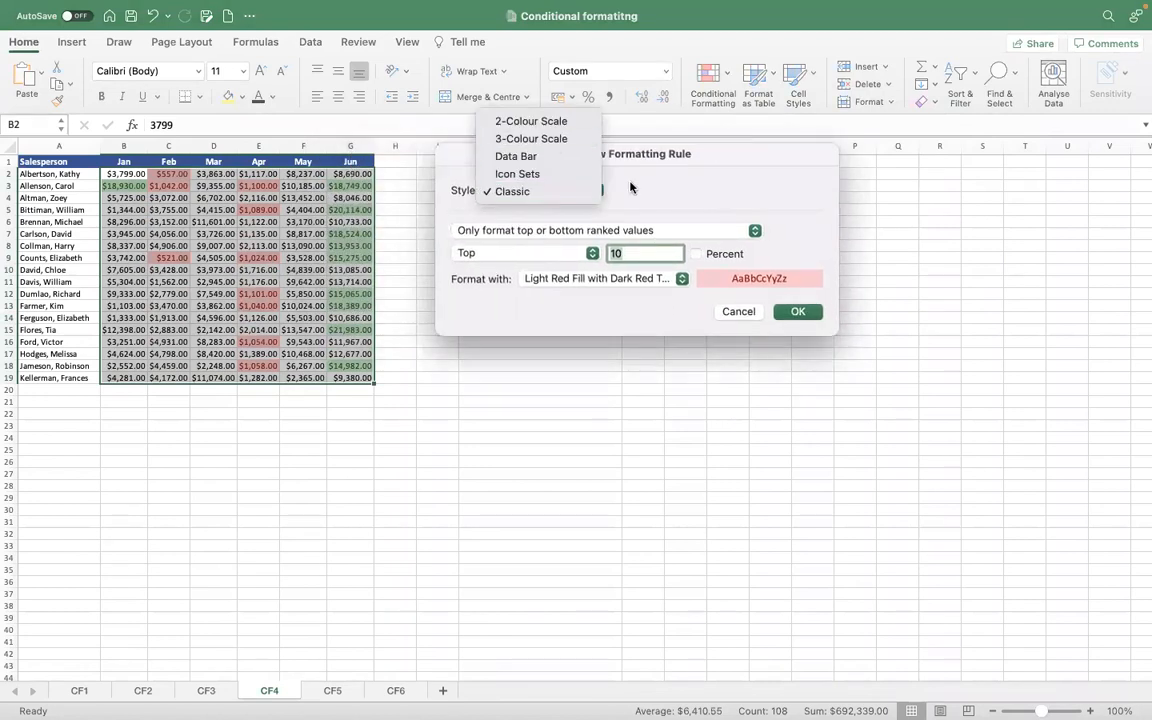
click(636, 188)
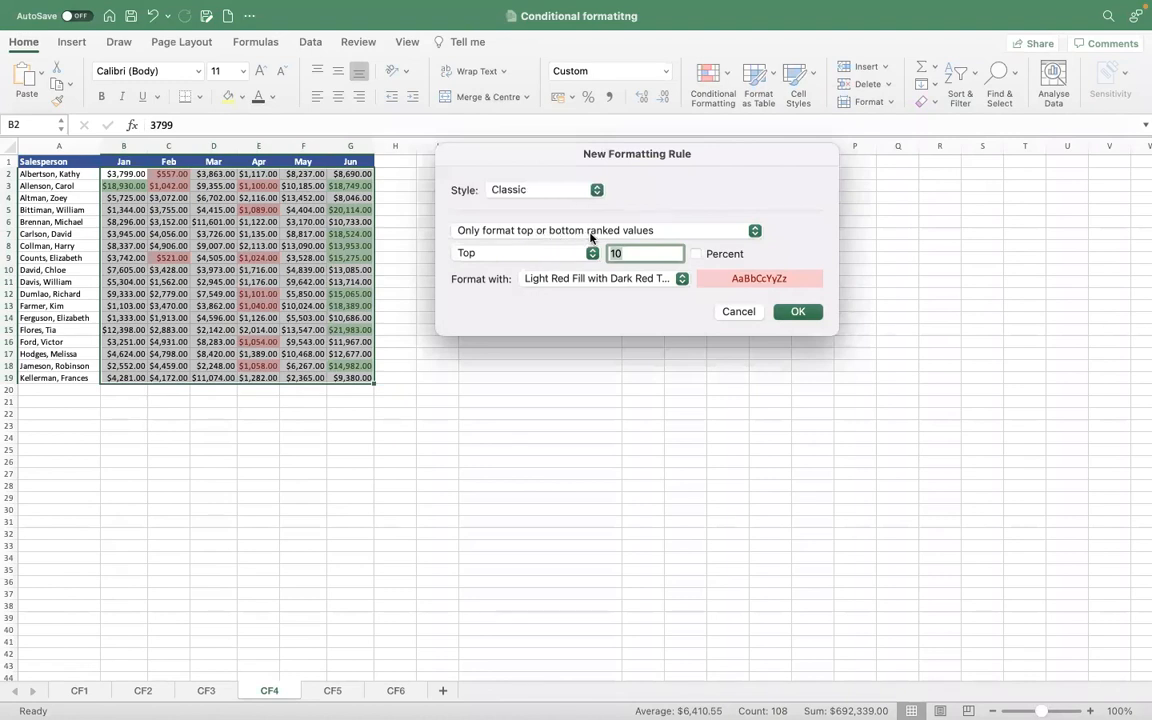
click(539, 256)
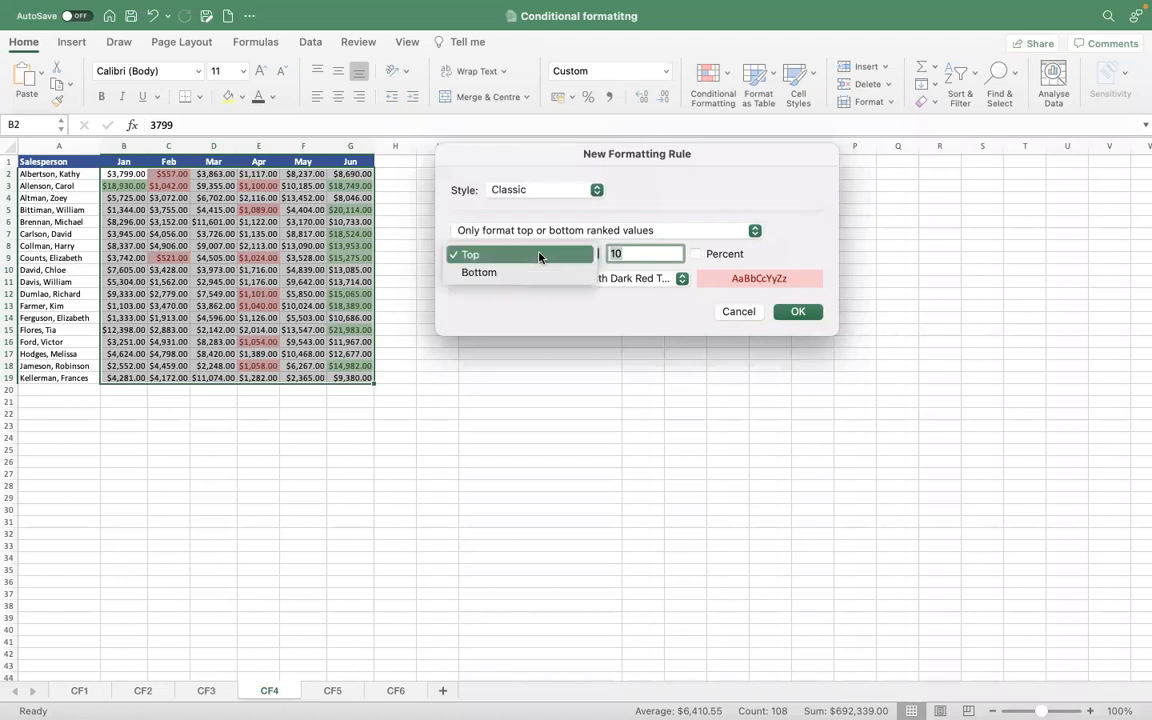
click(540, 256)
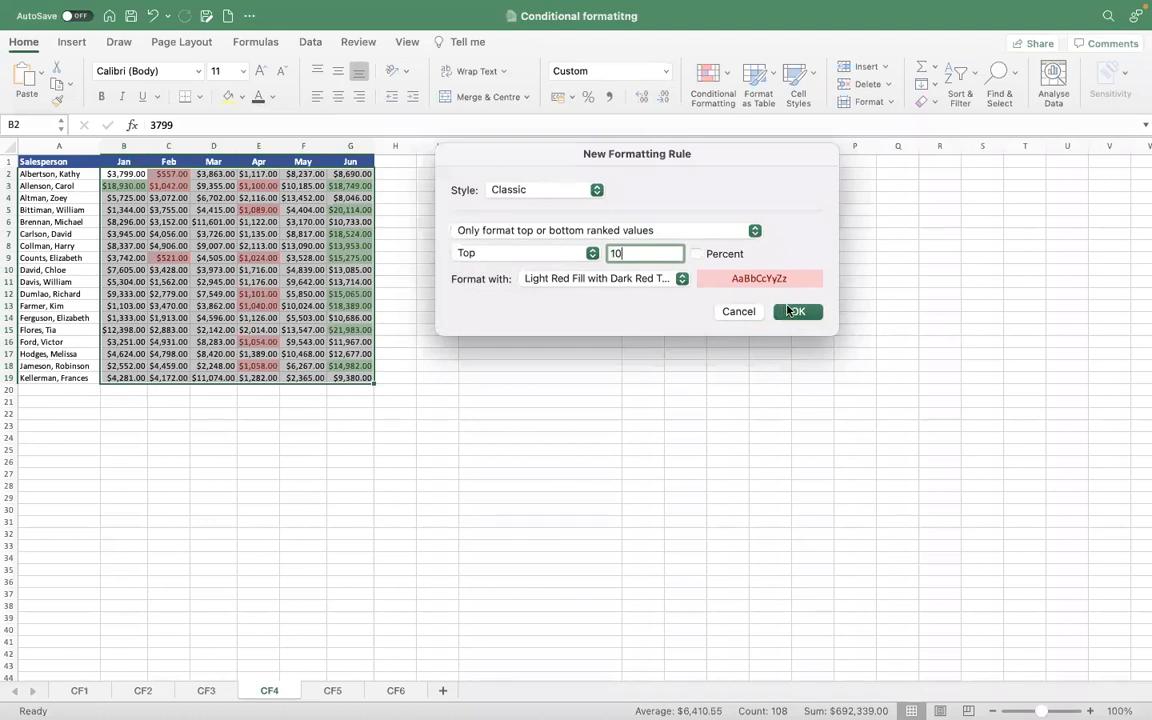
click(786, 311)
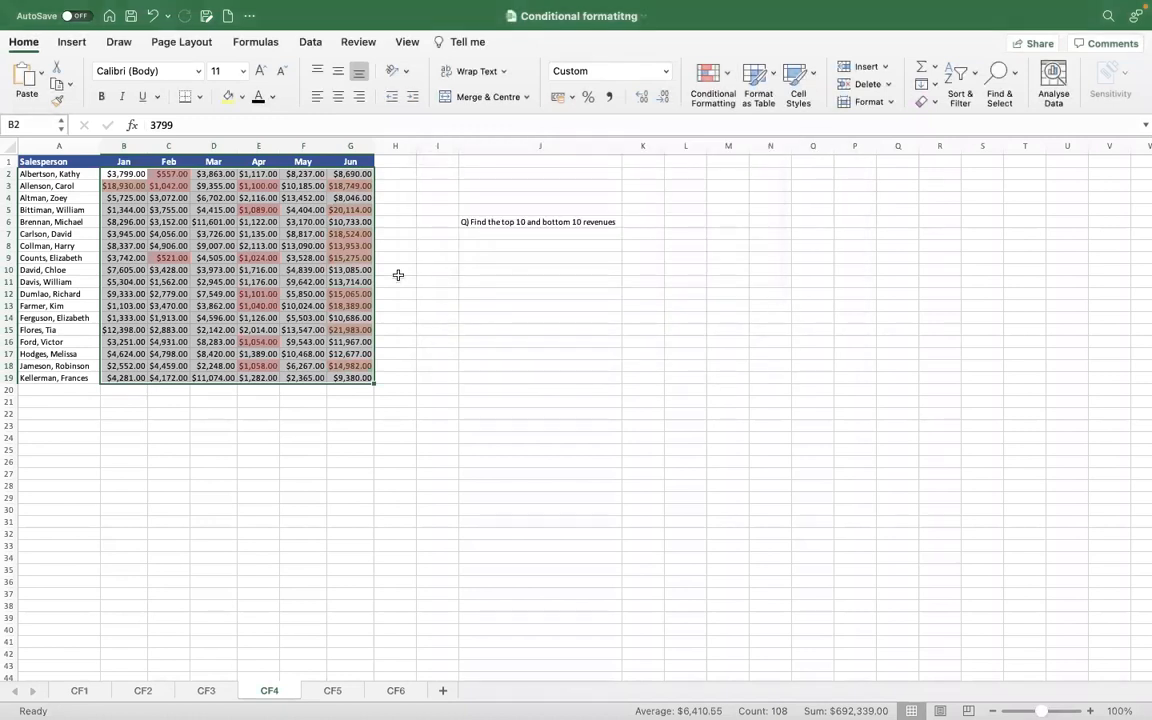
key(super+z)
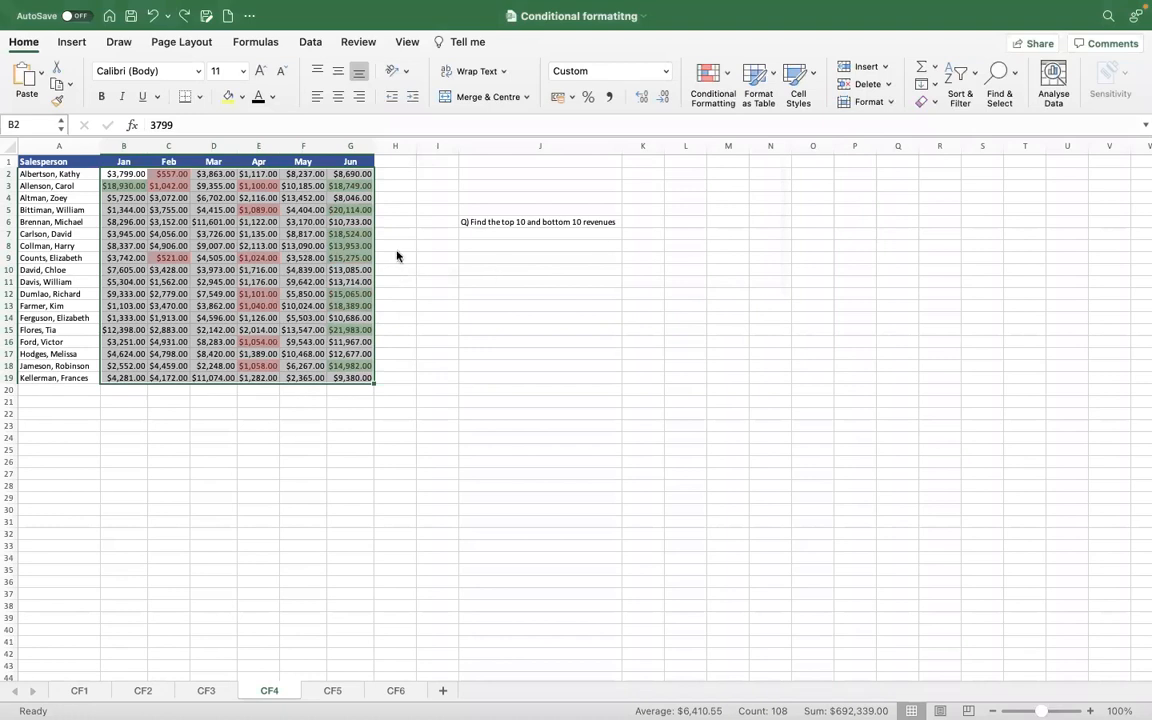
Review the Top 10 and Bottom 10 rules for B2:G19 and the minimum type options offered for a new 2-Colour Scale rule.
click(729, 87)
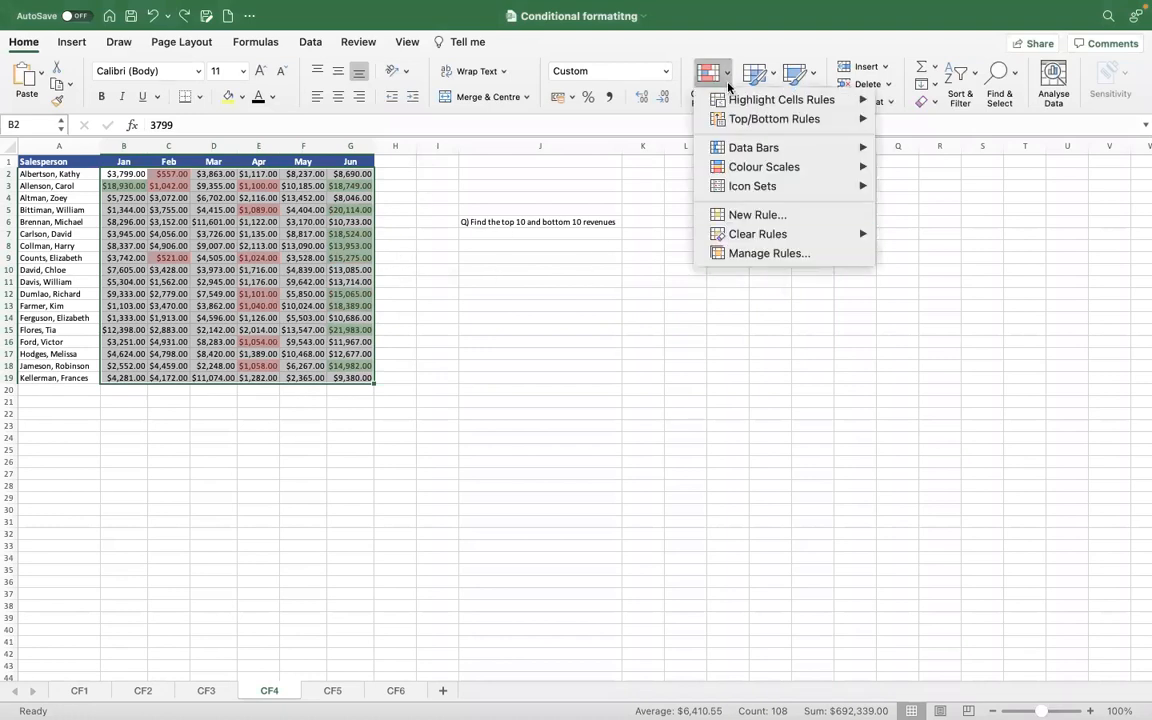
click(740, 254)
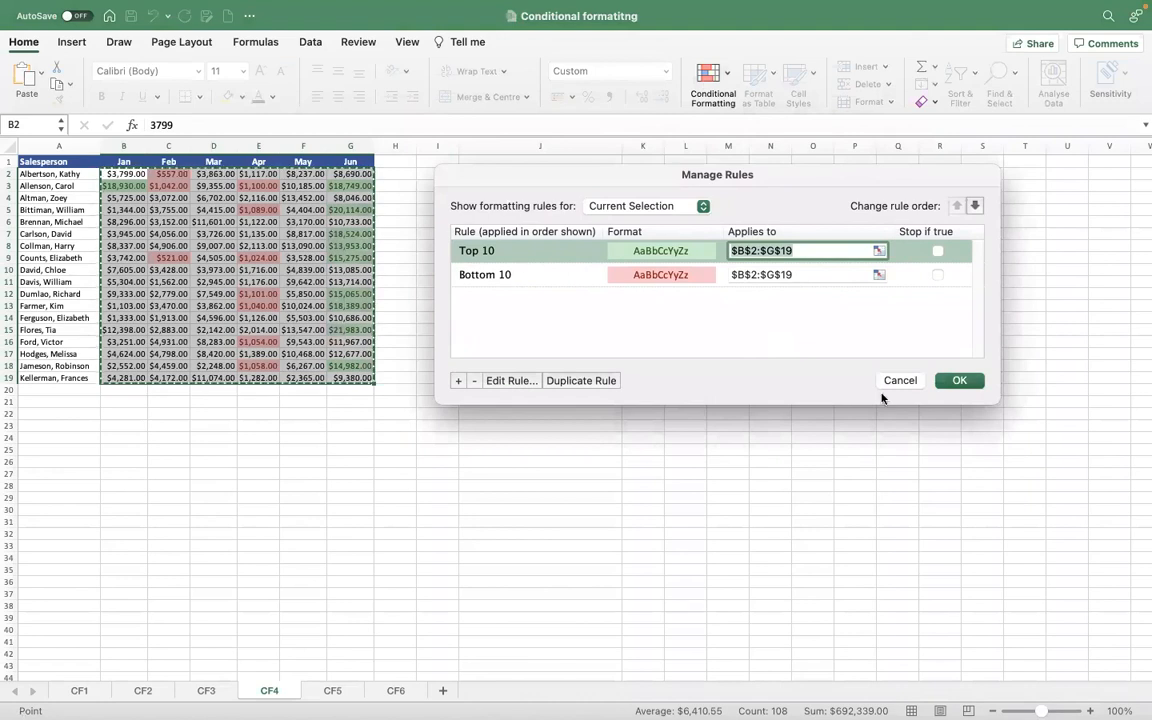
click(458, 380)
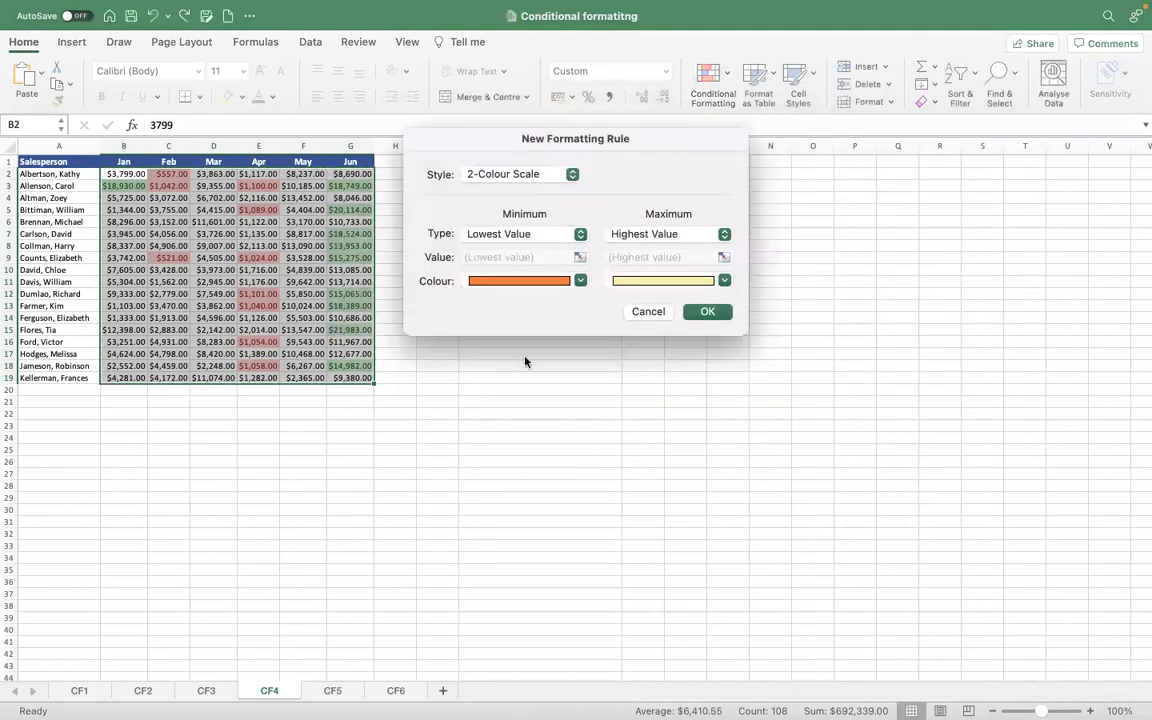
click(560, 236)
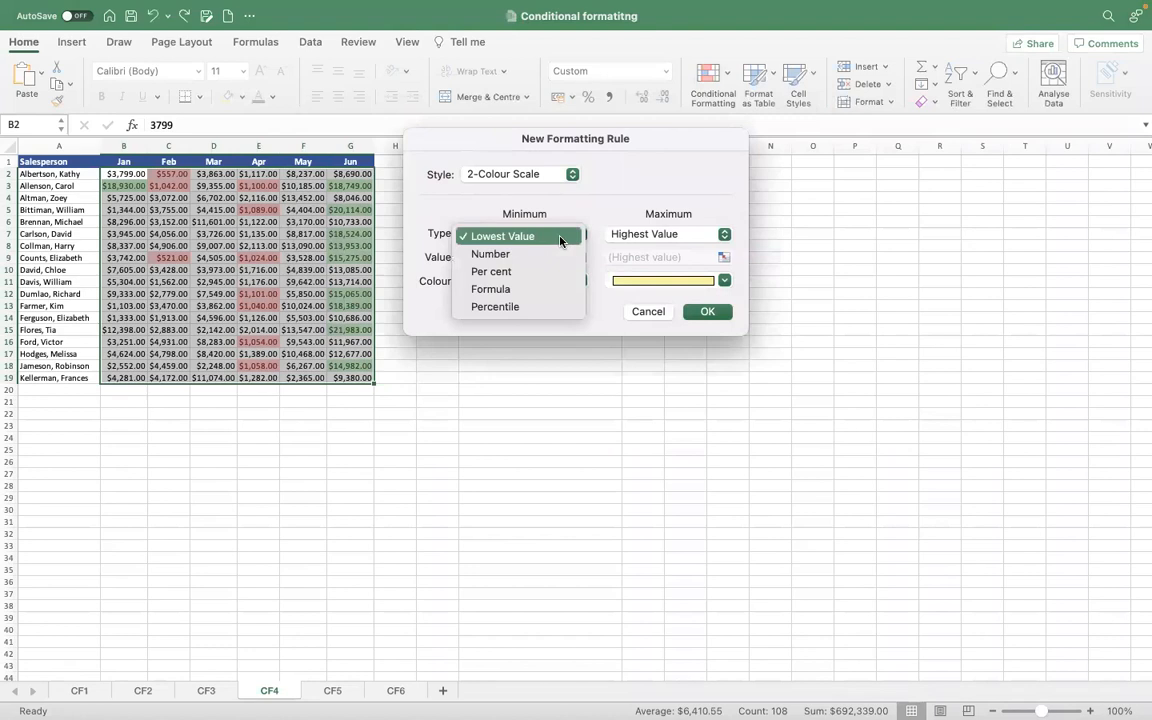
click(624, 183)
click(647, 312)
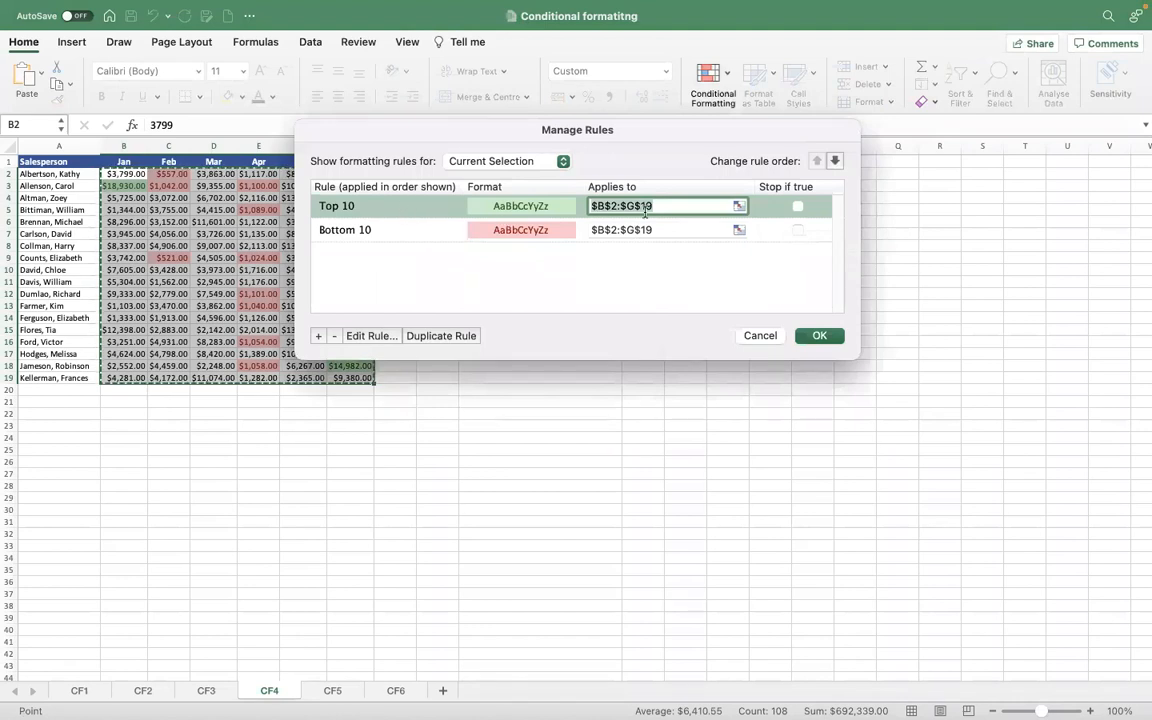
drag(543, 135, 765, 175)
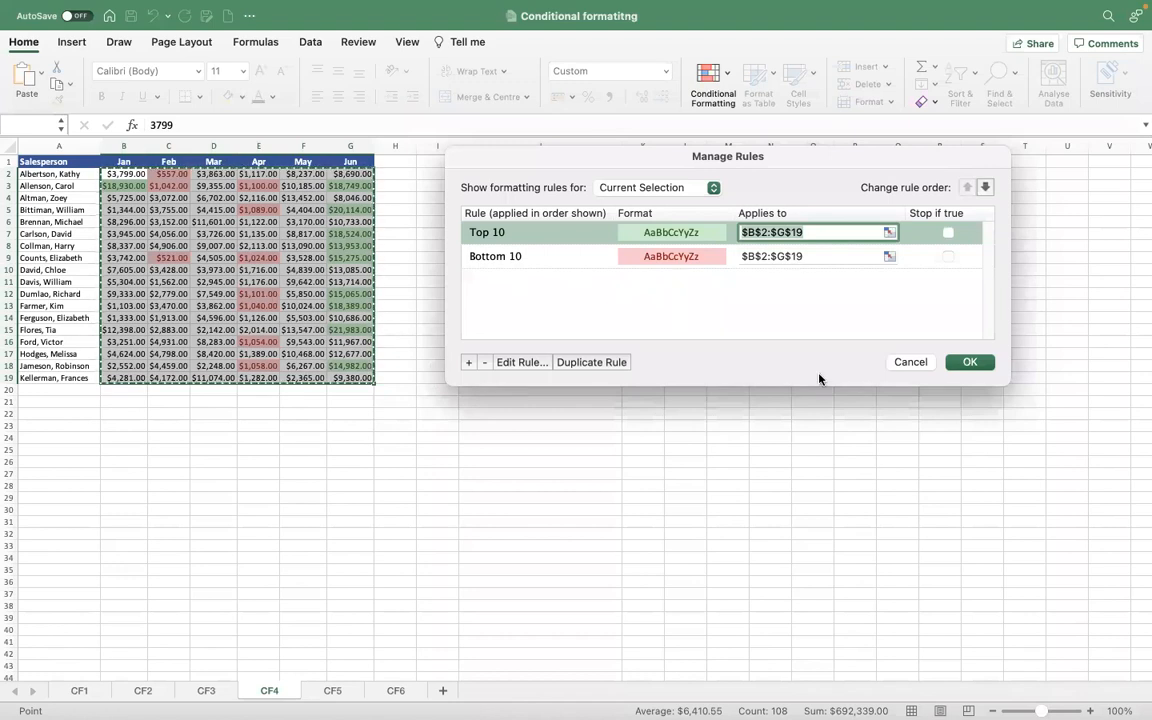
click(977, 360)
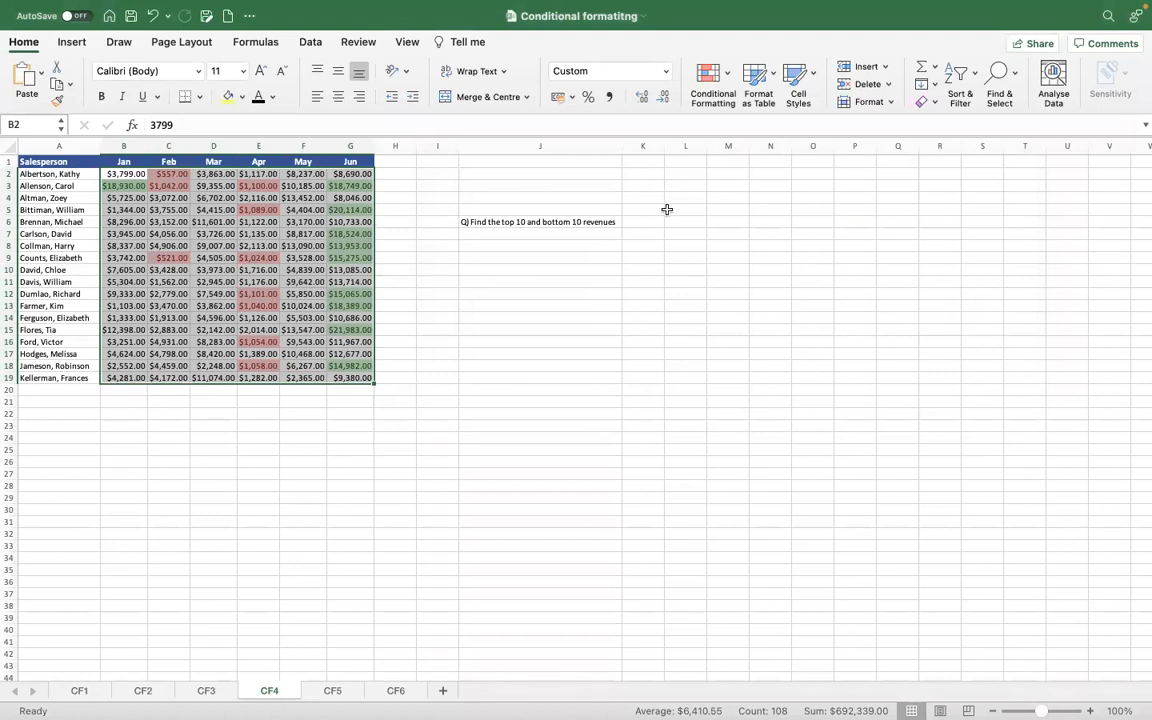
click(726, 107)
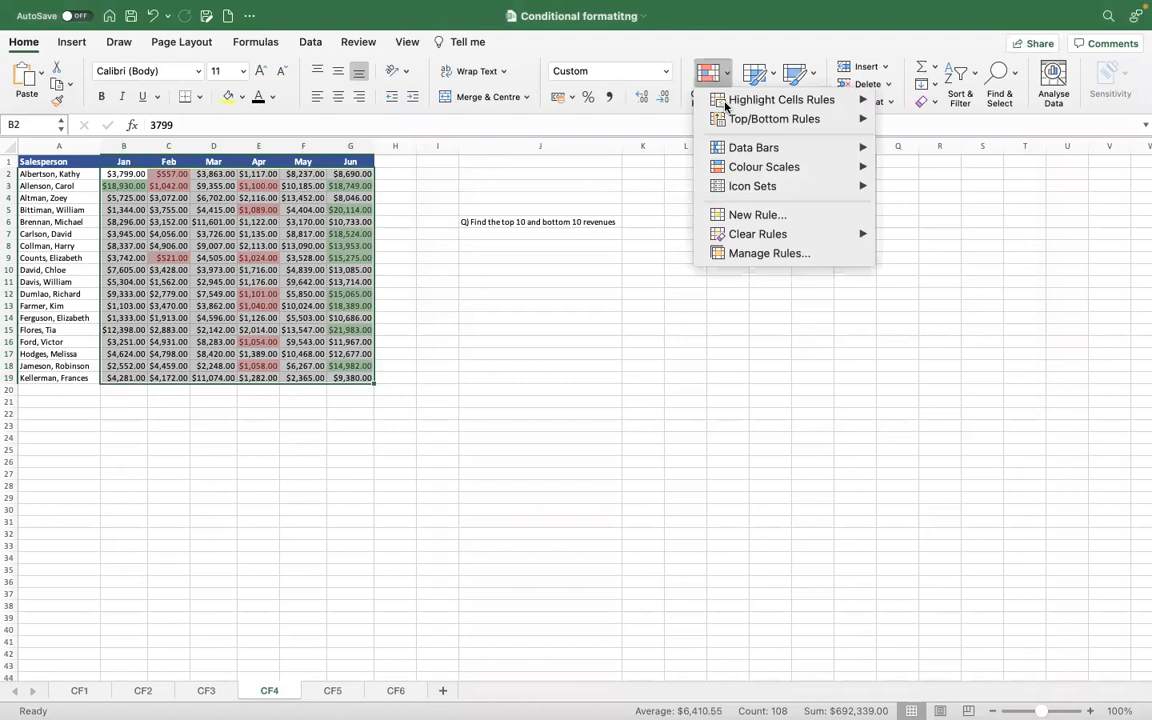
mouse_move(768, 232)
click(797, 215)
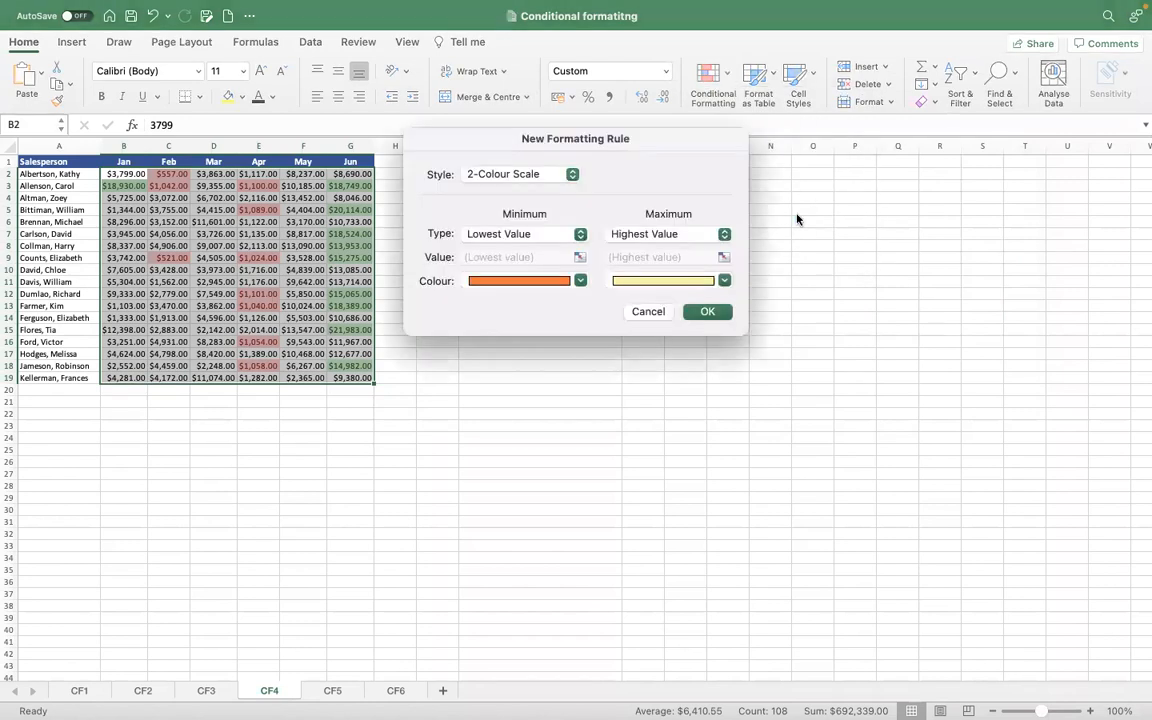
click(557, 236)
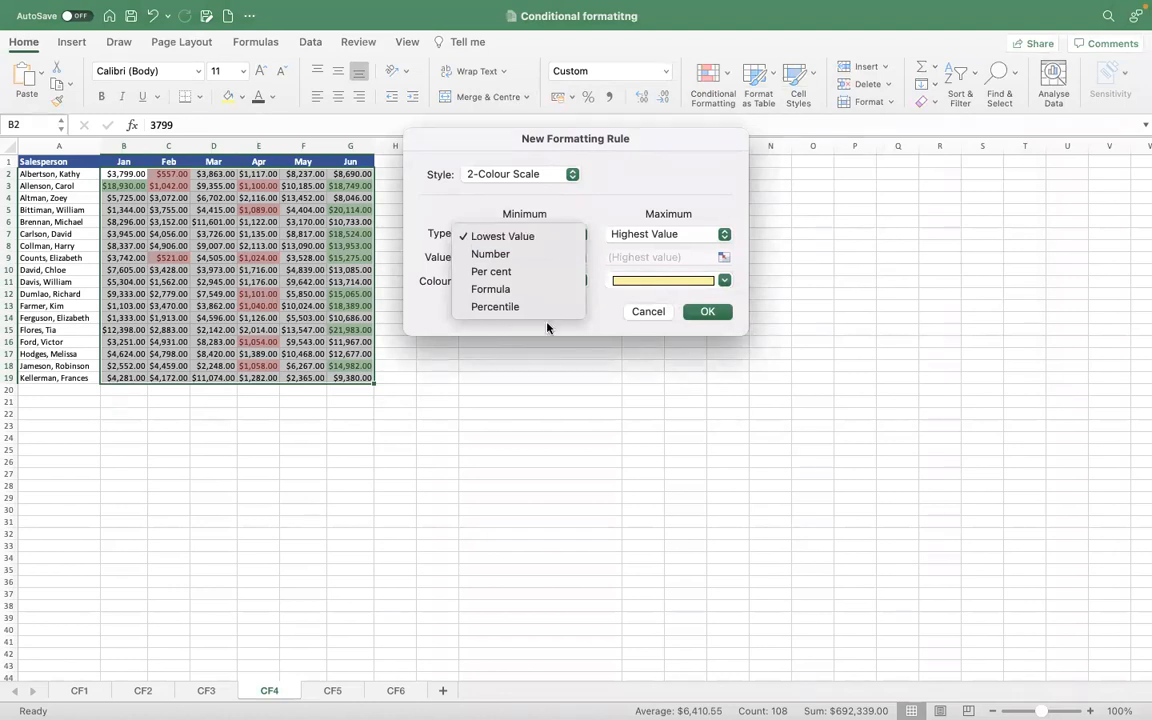
click(534, 236)
click(535, 234)
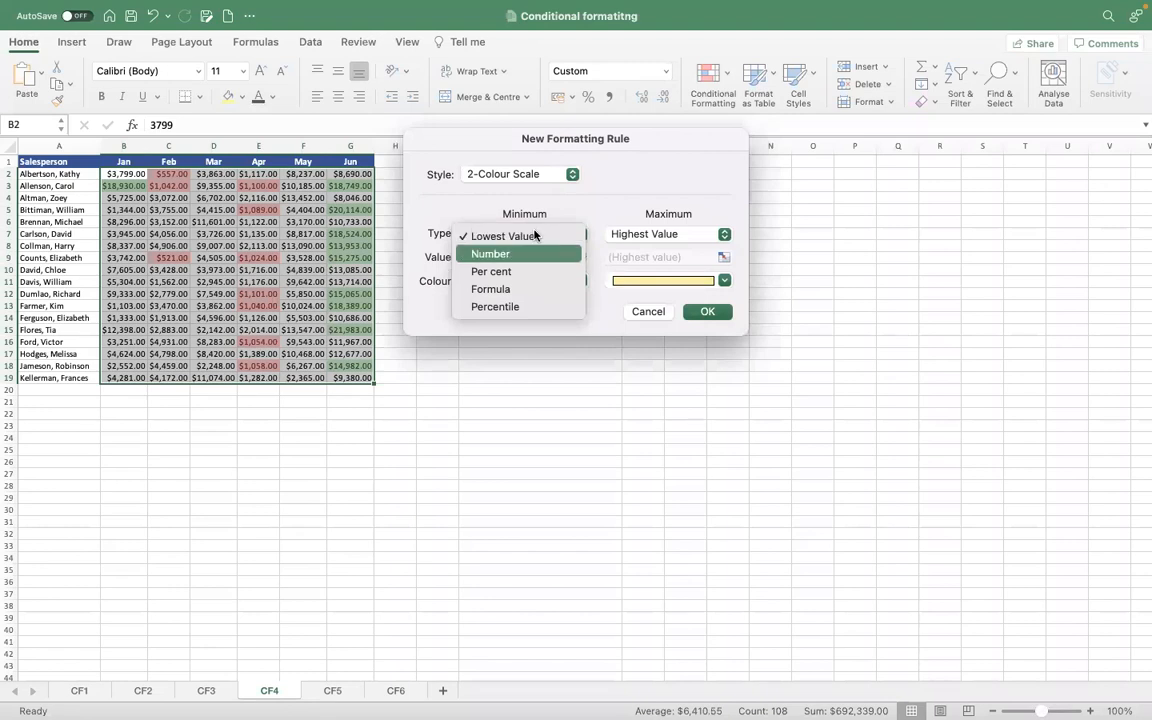
click(432, 299)
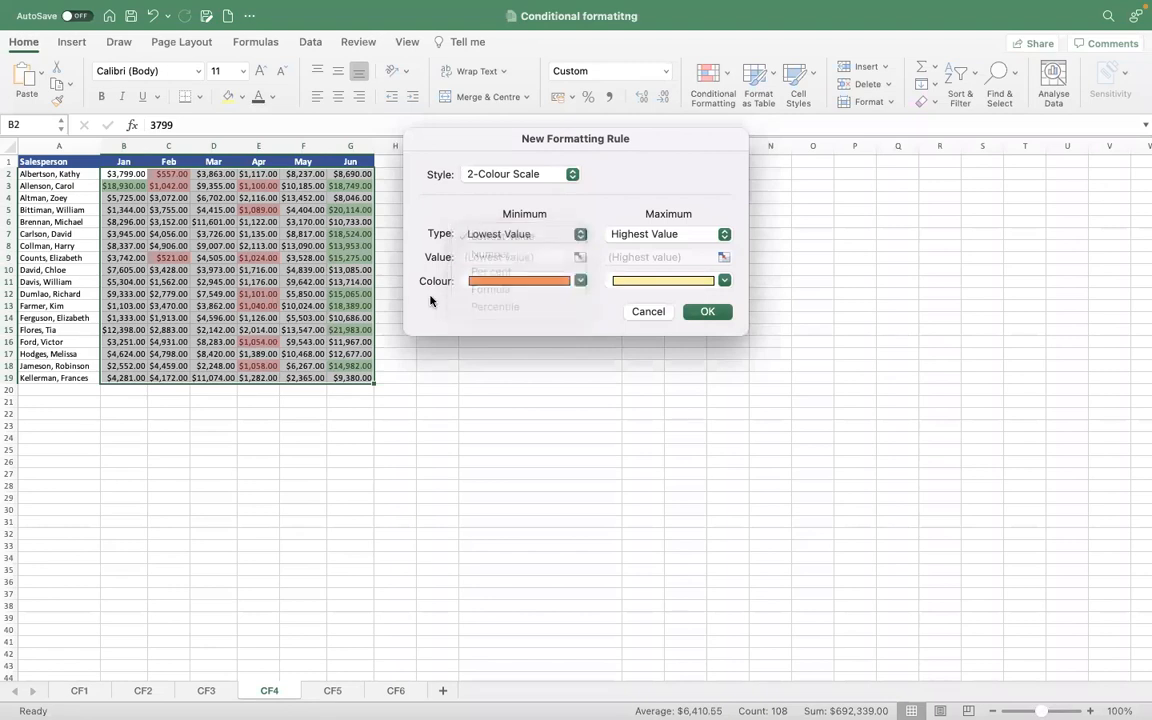
click(539, 283)
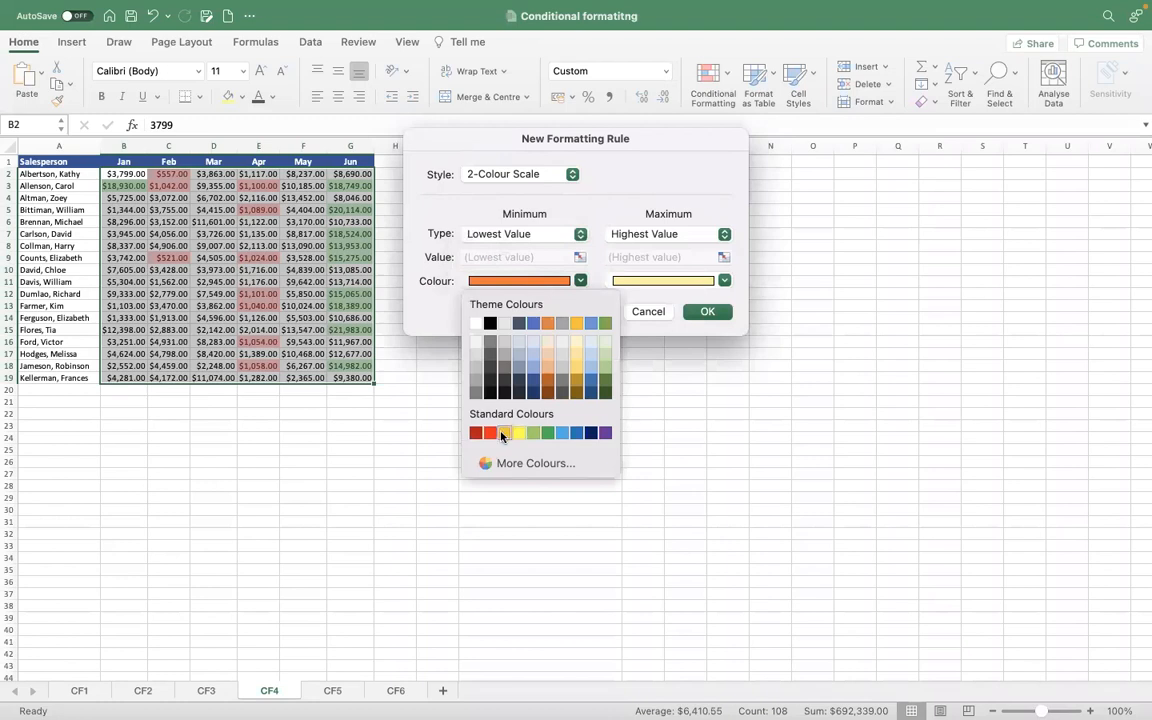
click(541, 433)
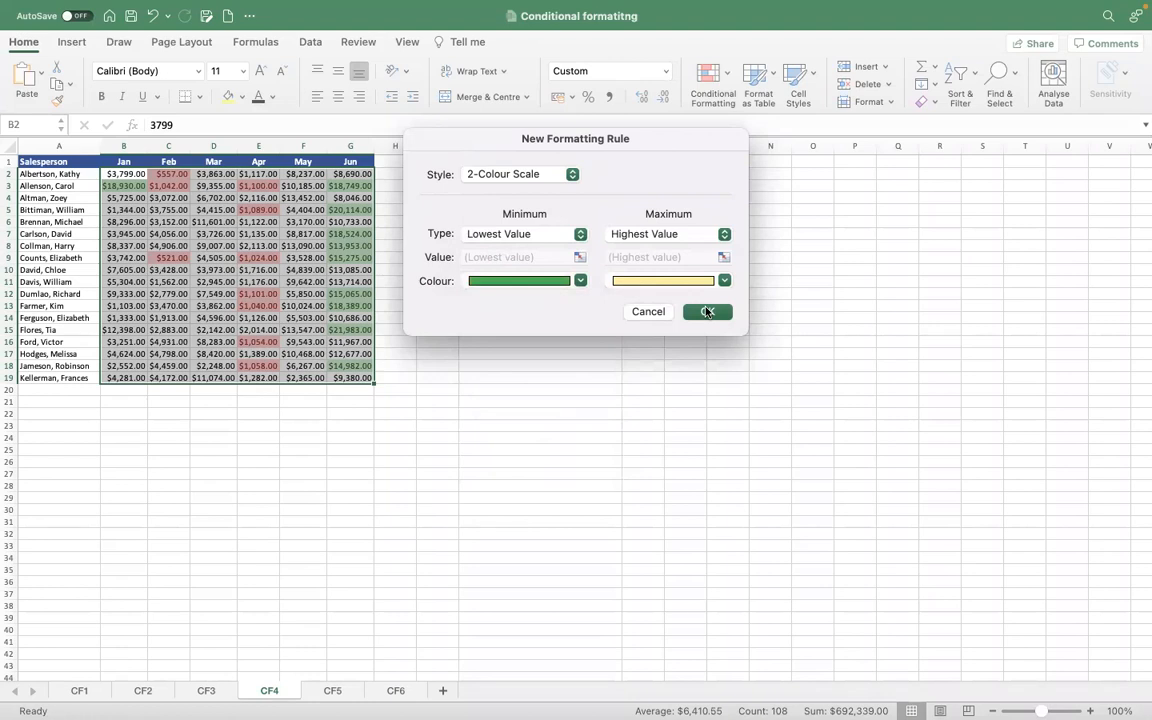
click(650, 314)
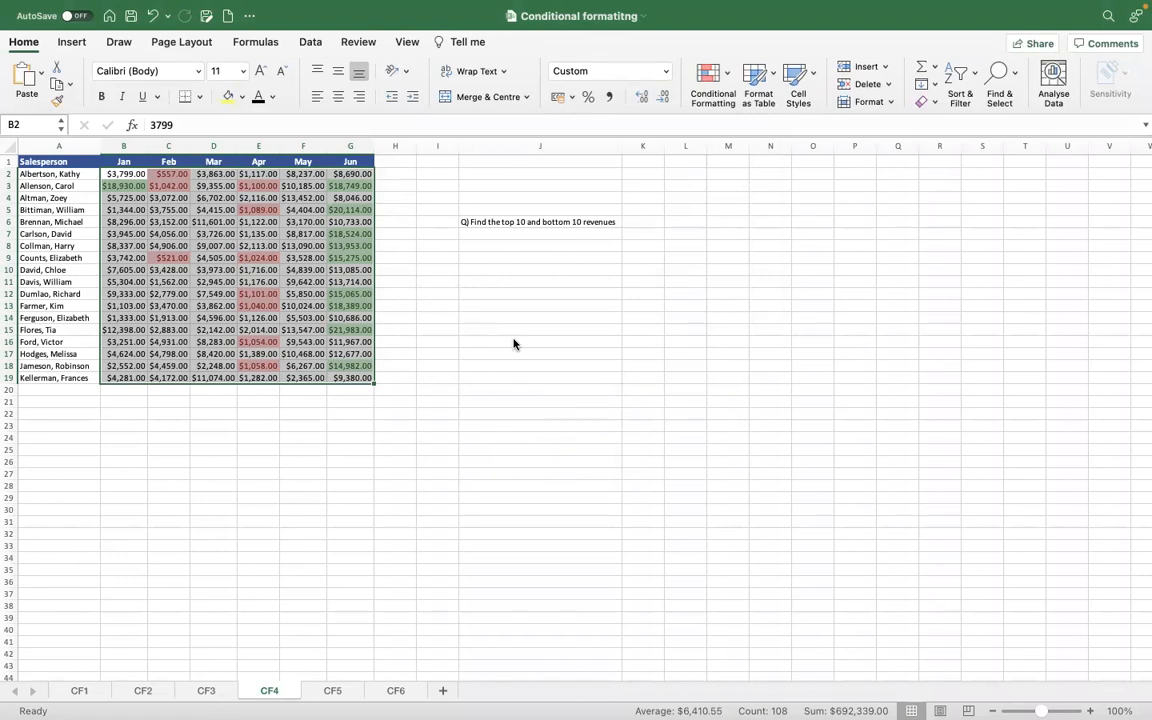
Edit the Top 10 rule on CF4's B2:G19 so that it formats the top 10 percent, and apply it.
click(140, 177)
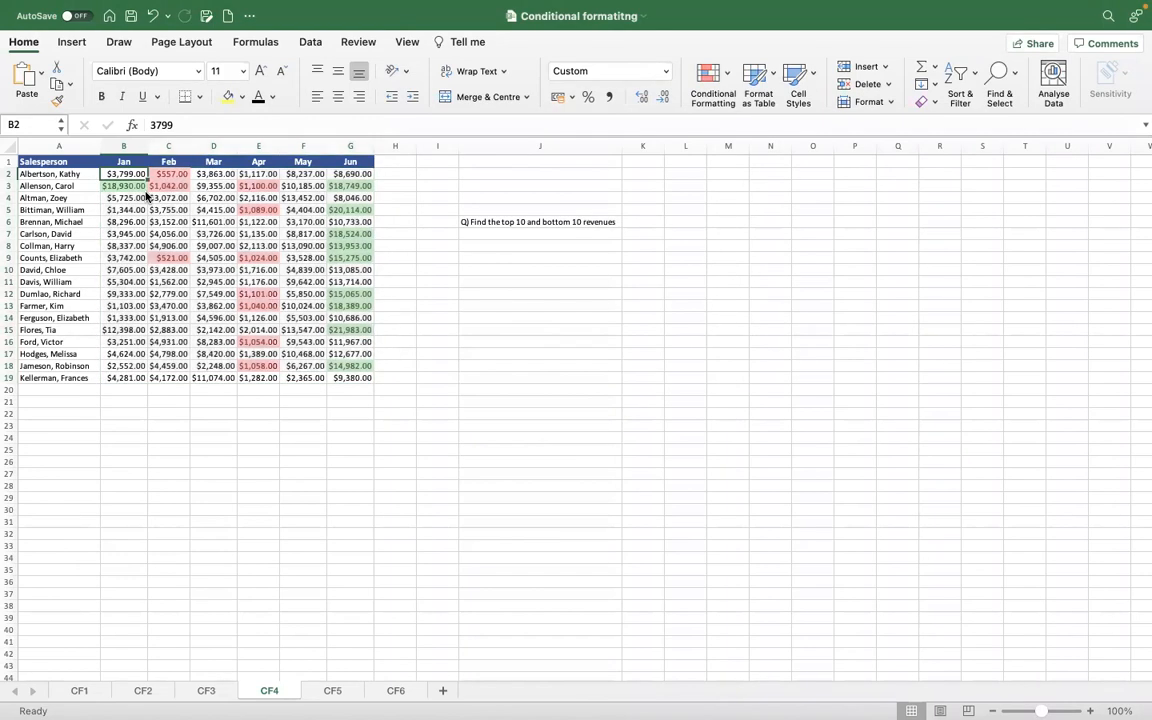
key(super+shift+Down)
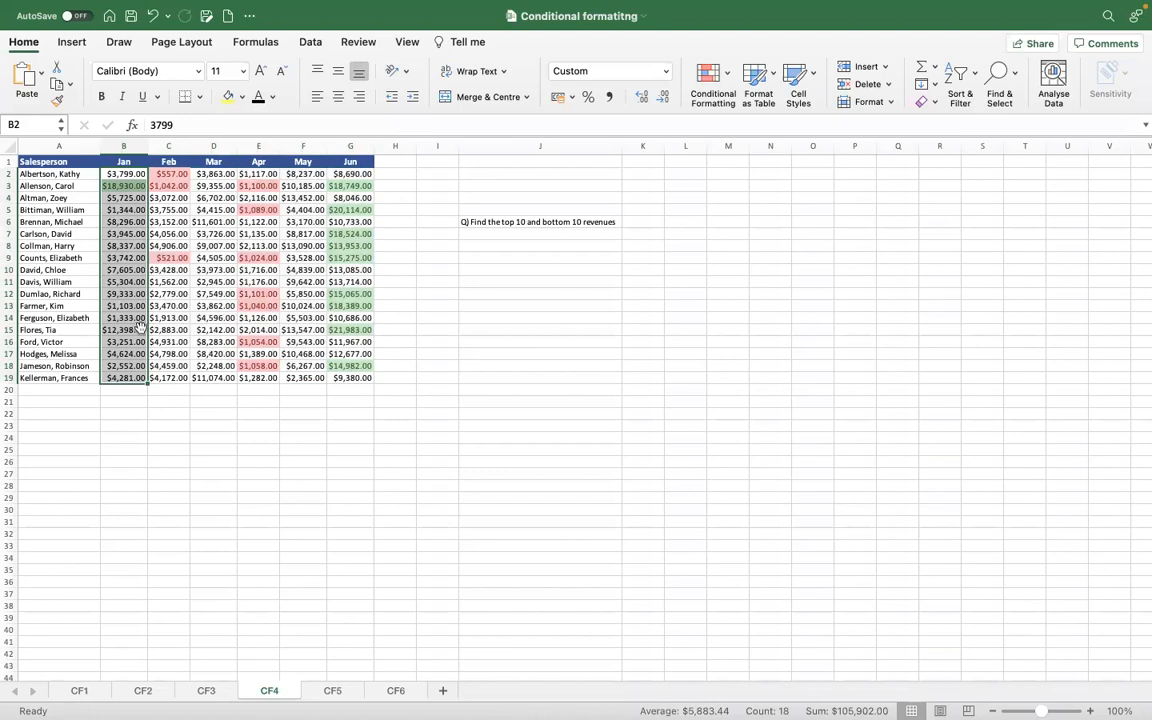
key(super+shift+Right)
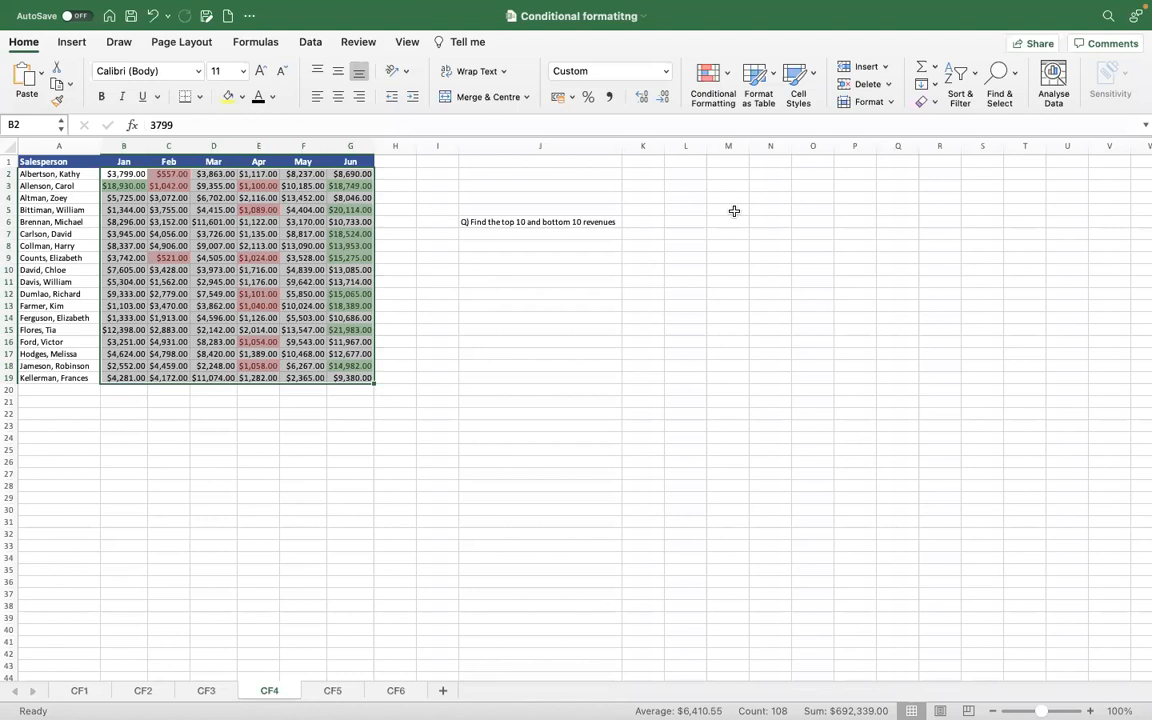
click(728, 71)
mouse_move(765, 236)
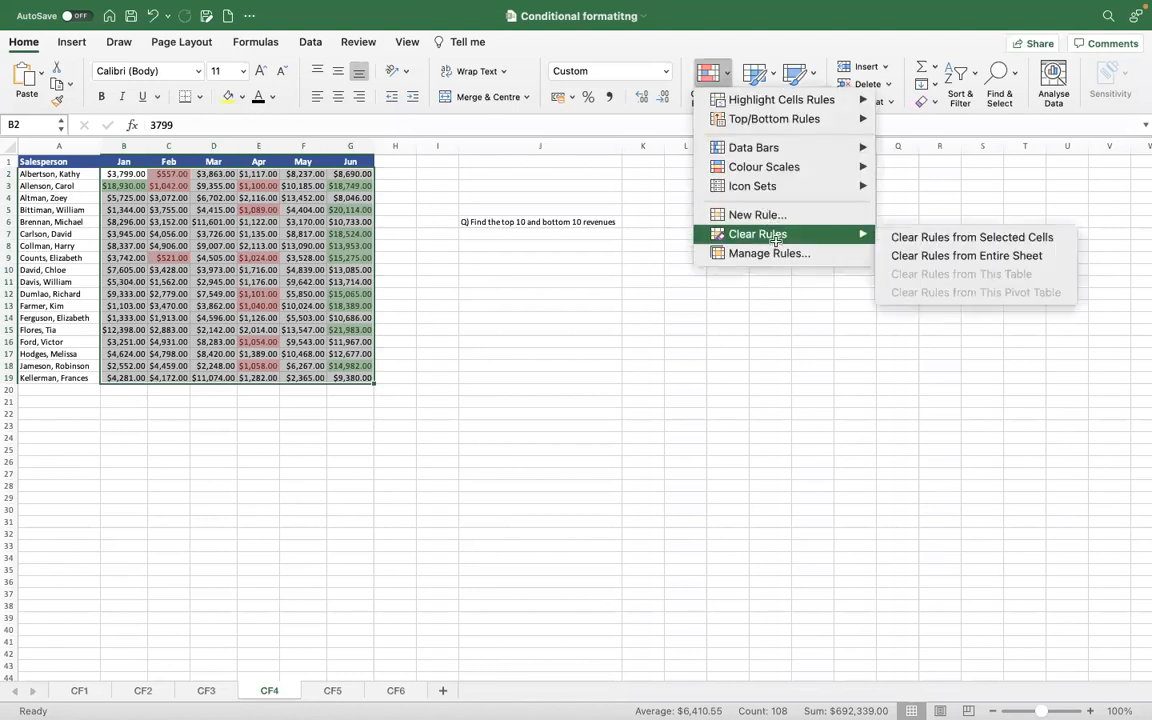
click(778, 253)
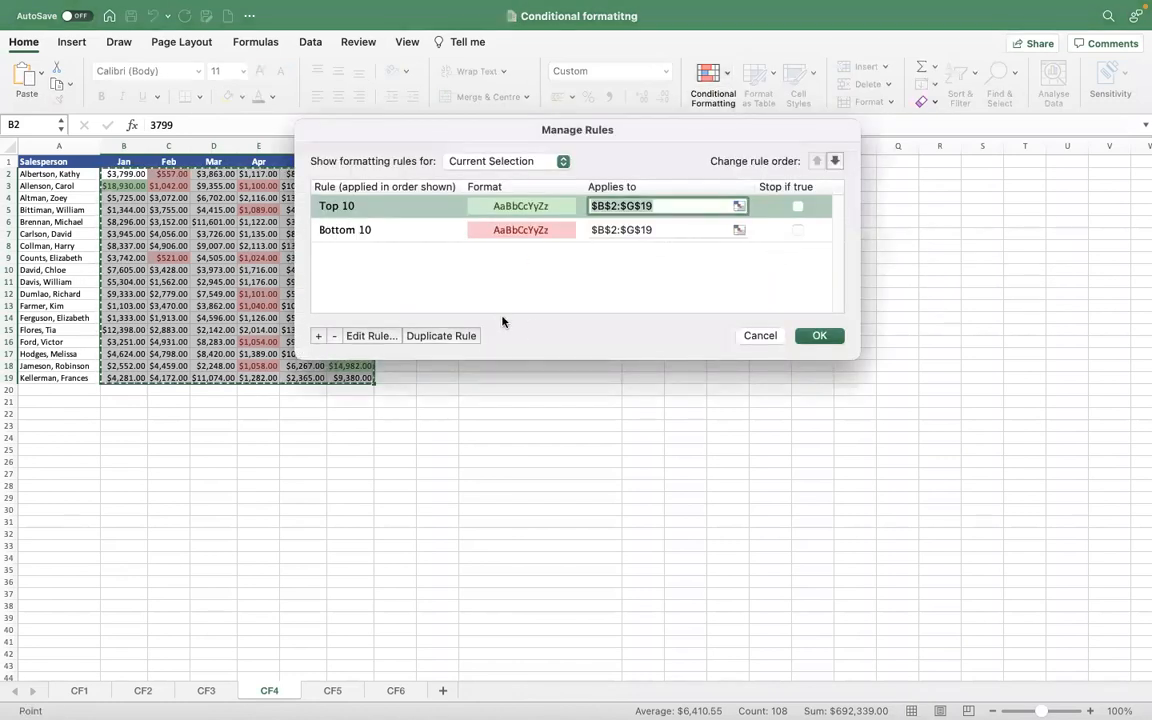
click(385, 337)
click(460, 246)
click(462, 244)
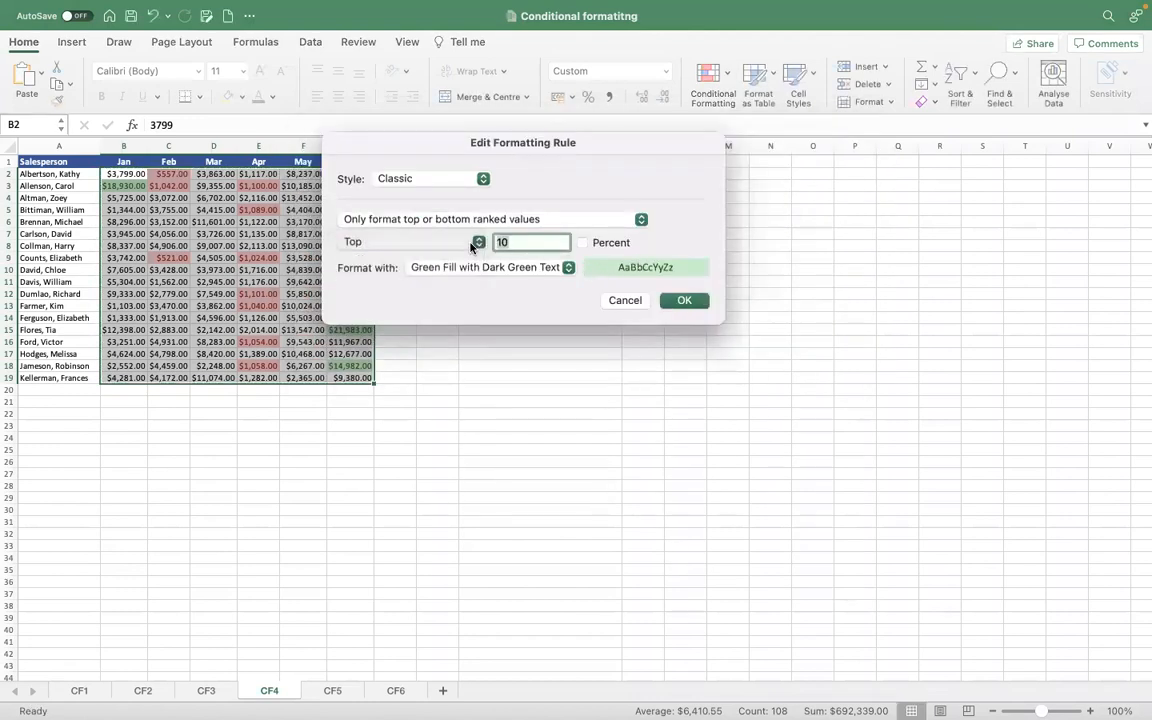
click(583, 243)
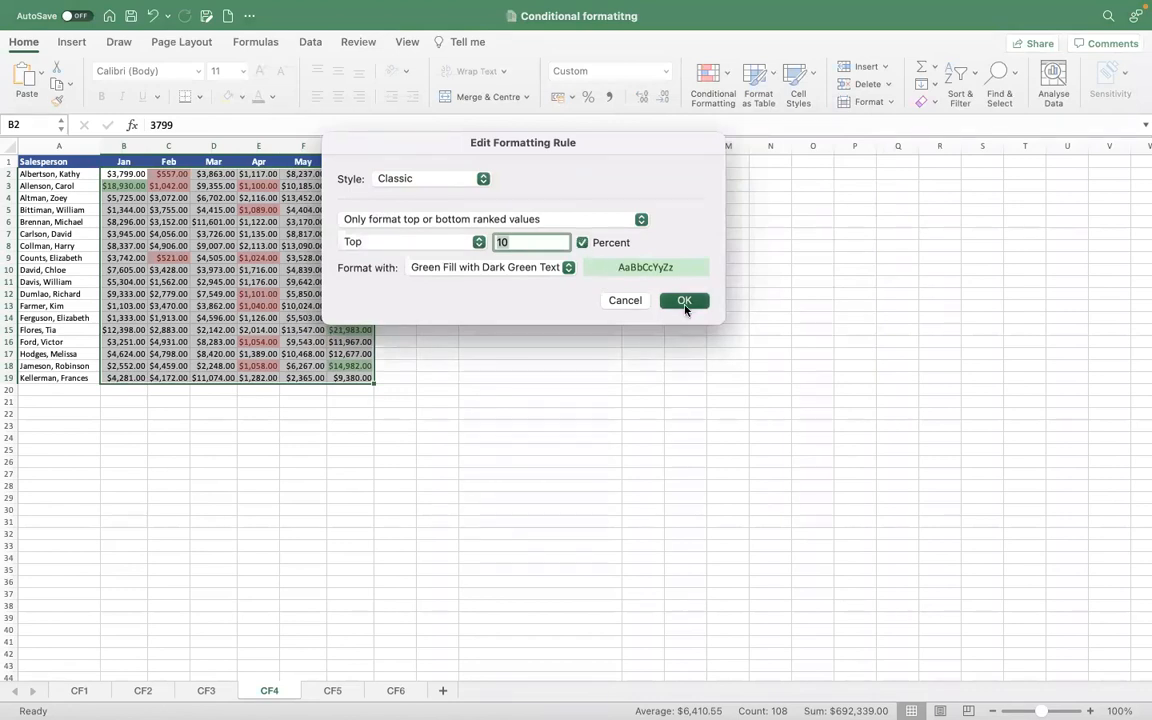
click(685, 301)
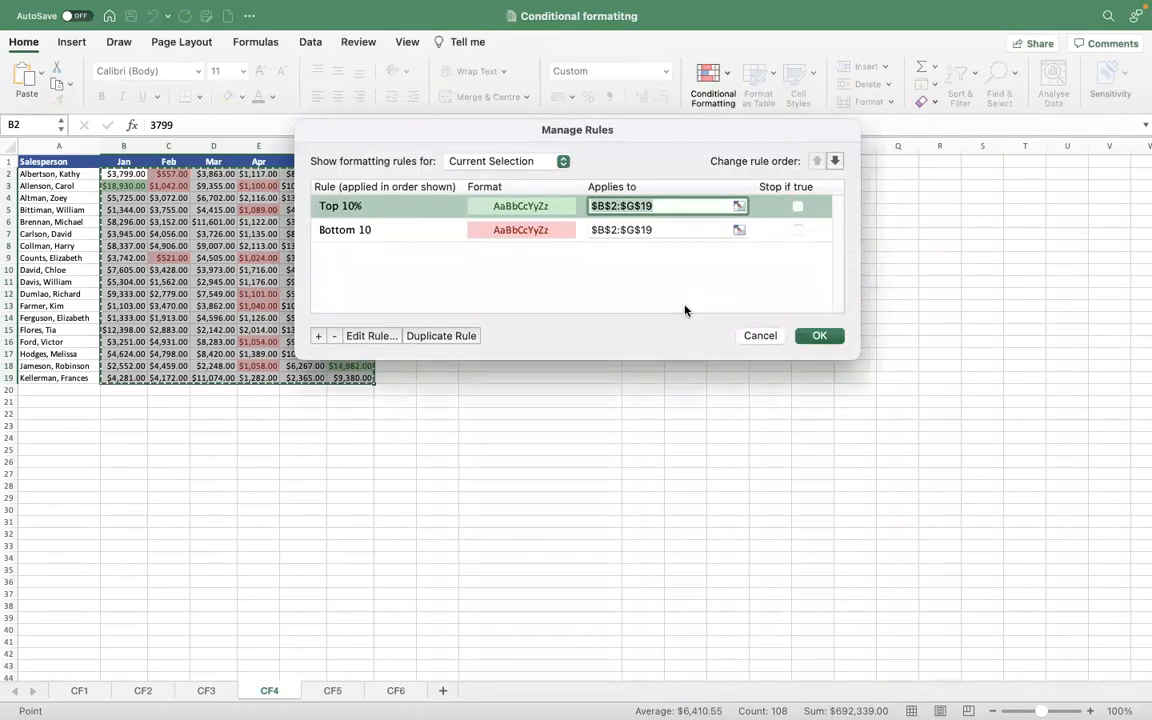
click(816, 336)
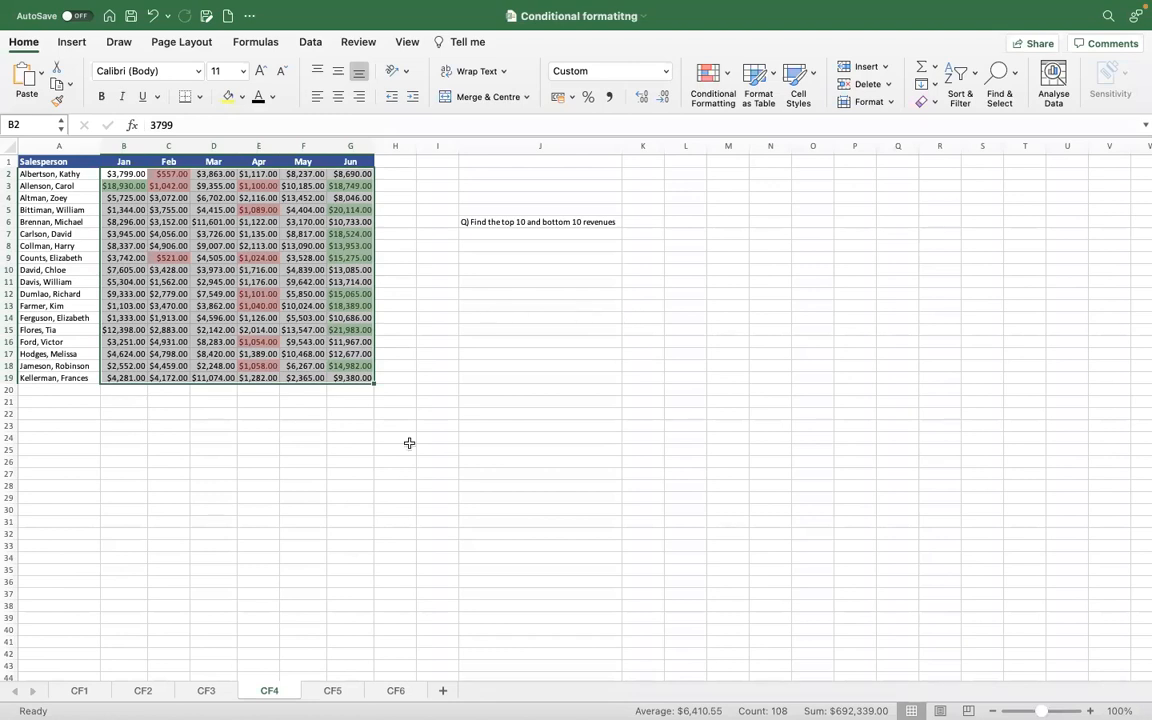
Switch to the CF5 sheet and select all the monthly sales values in B2:G19.
click(332, 690)
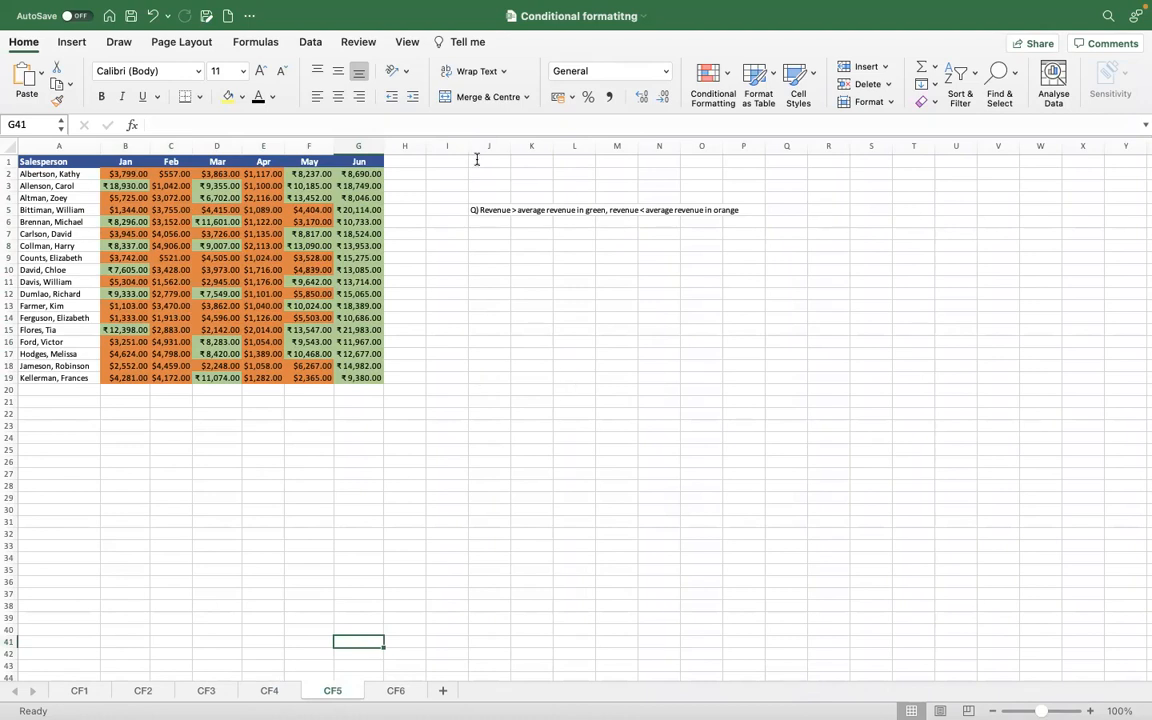
click(714, 93)
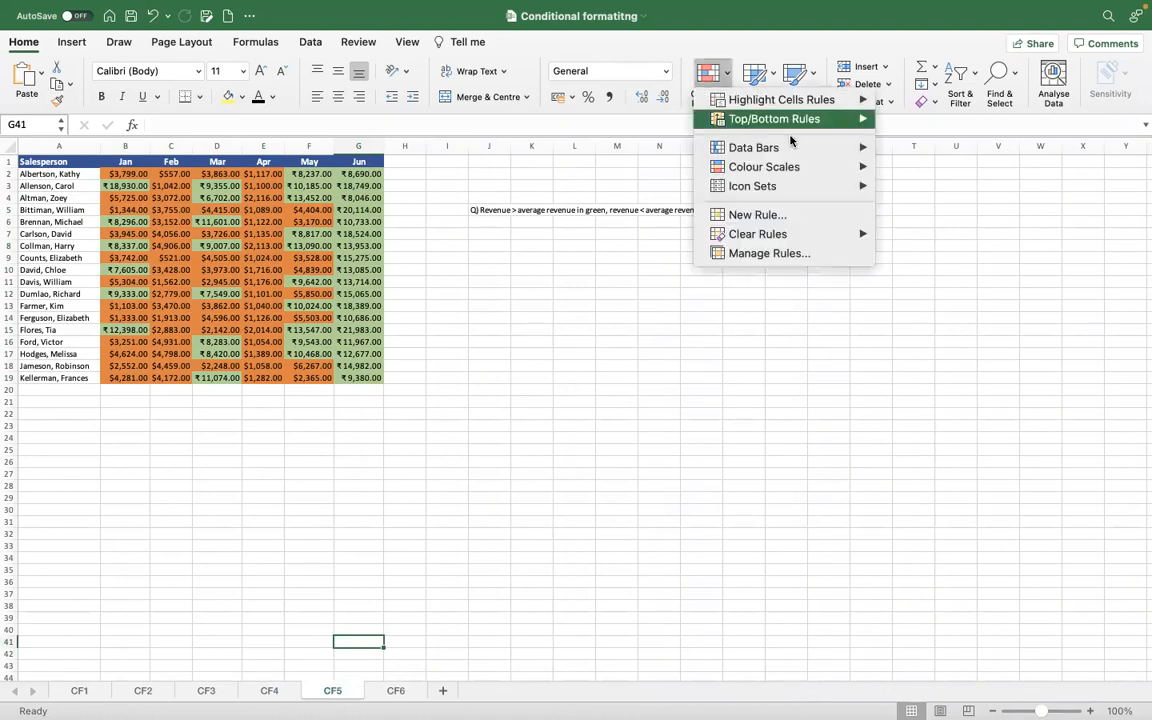
mouse_move(782, 156)
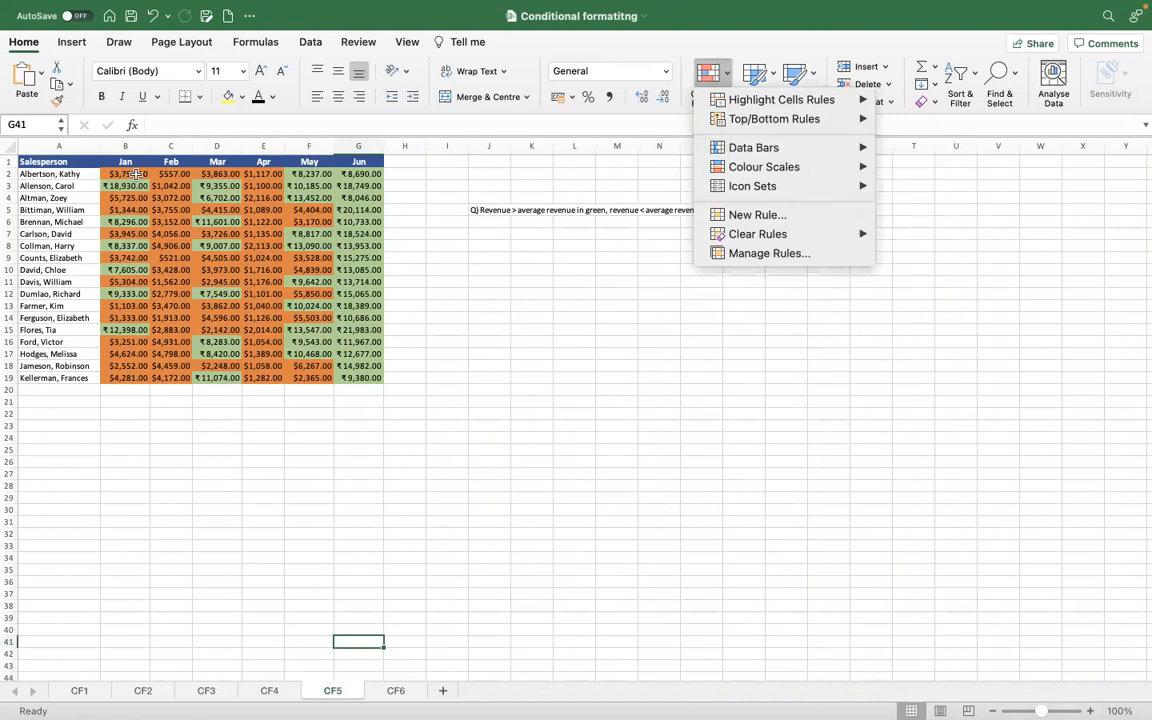
click(136, 174)
click(136, 174)
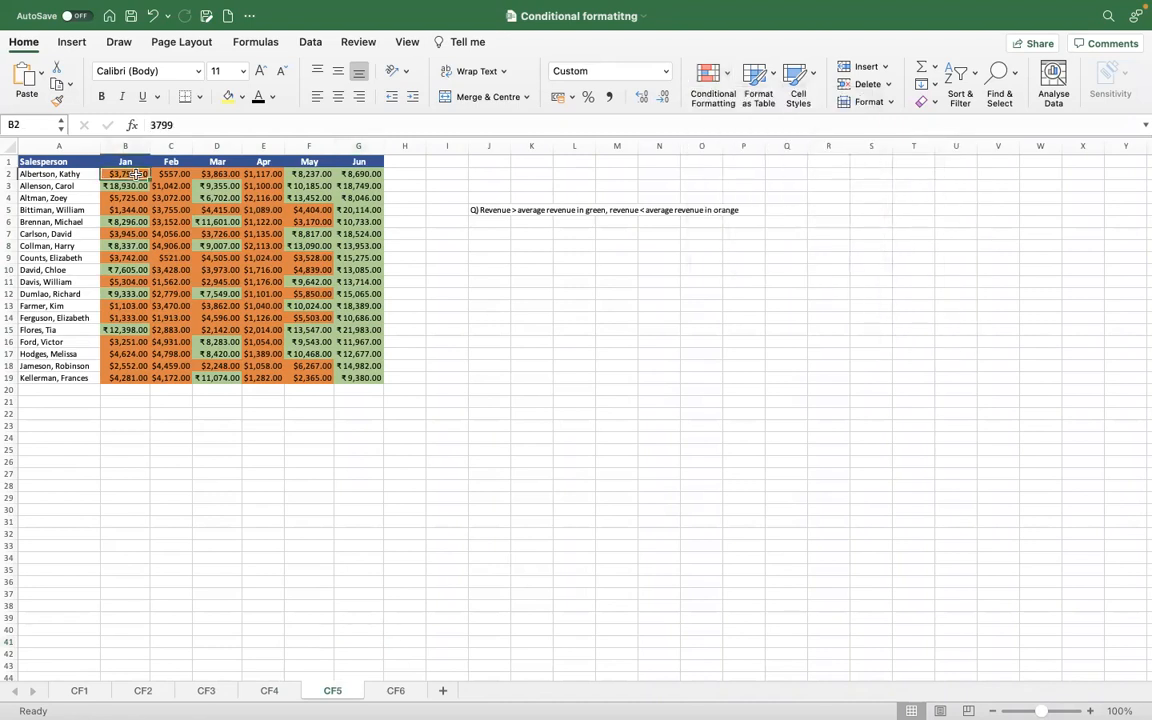
key(super+shift+Right)
key(super+shift+Down)
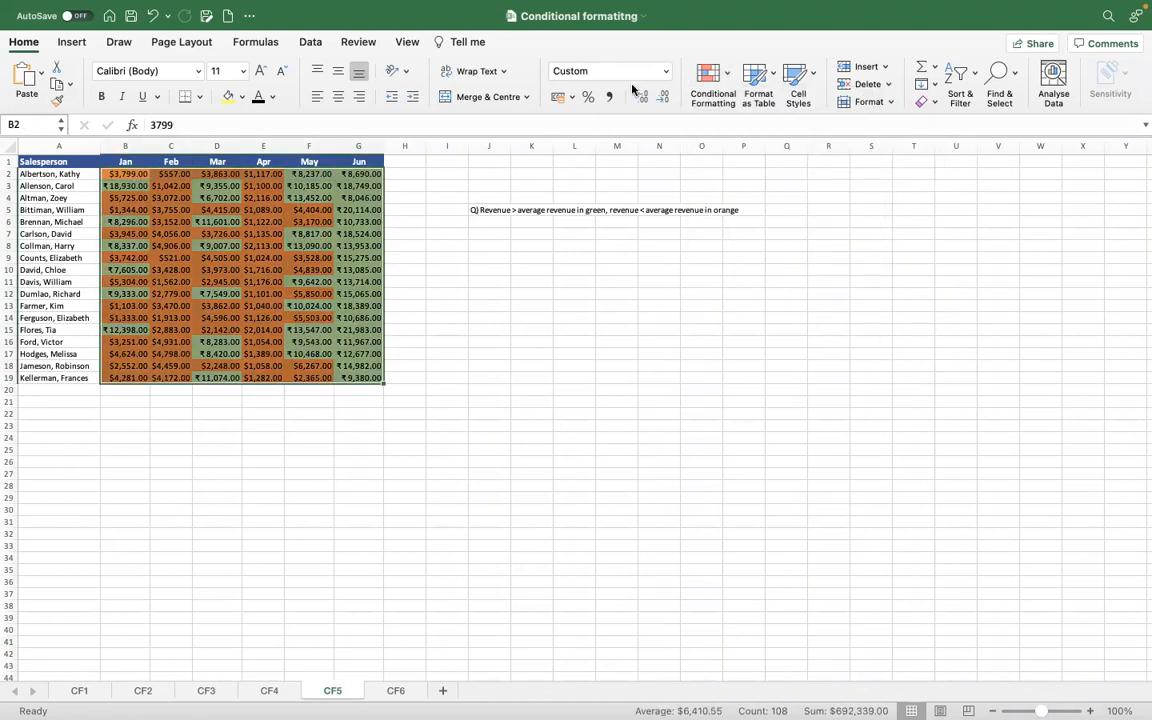
Try a Between highlight rule on CF5's B2:G19 with =average(B2:G19) as the lower bound and no upper bound.
click(727, 79)
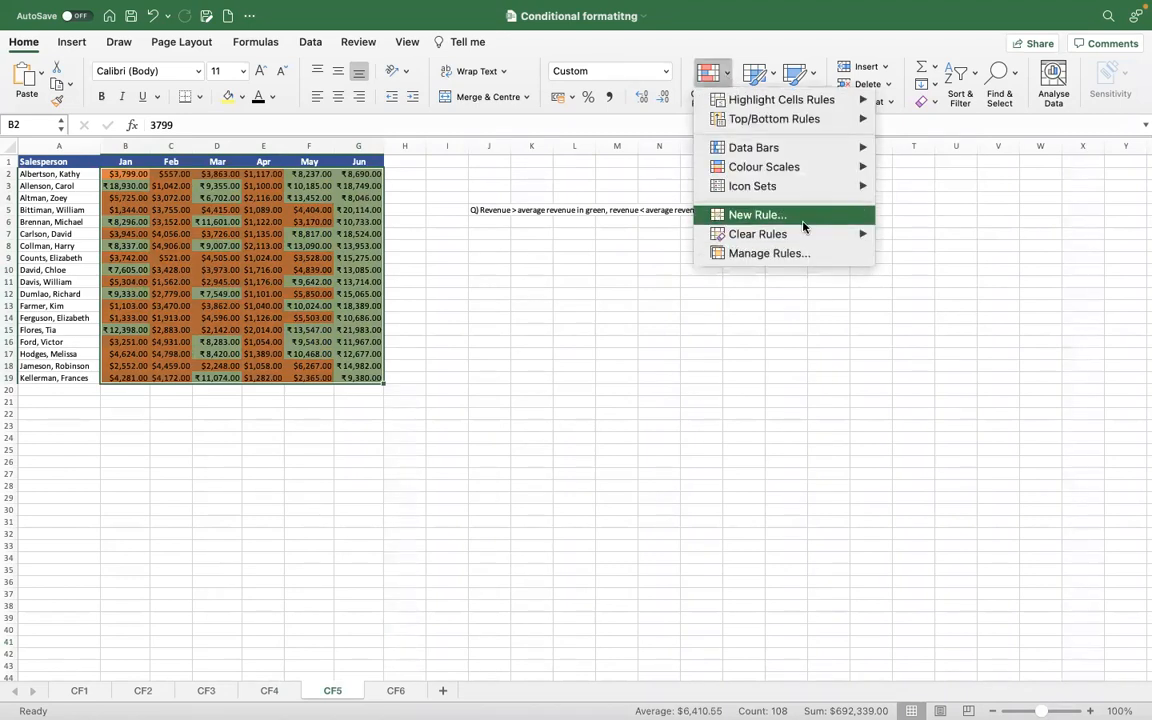
mouse_move(778, 240)
mouse_move(831, 133)
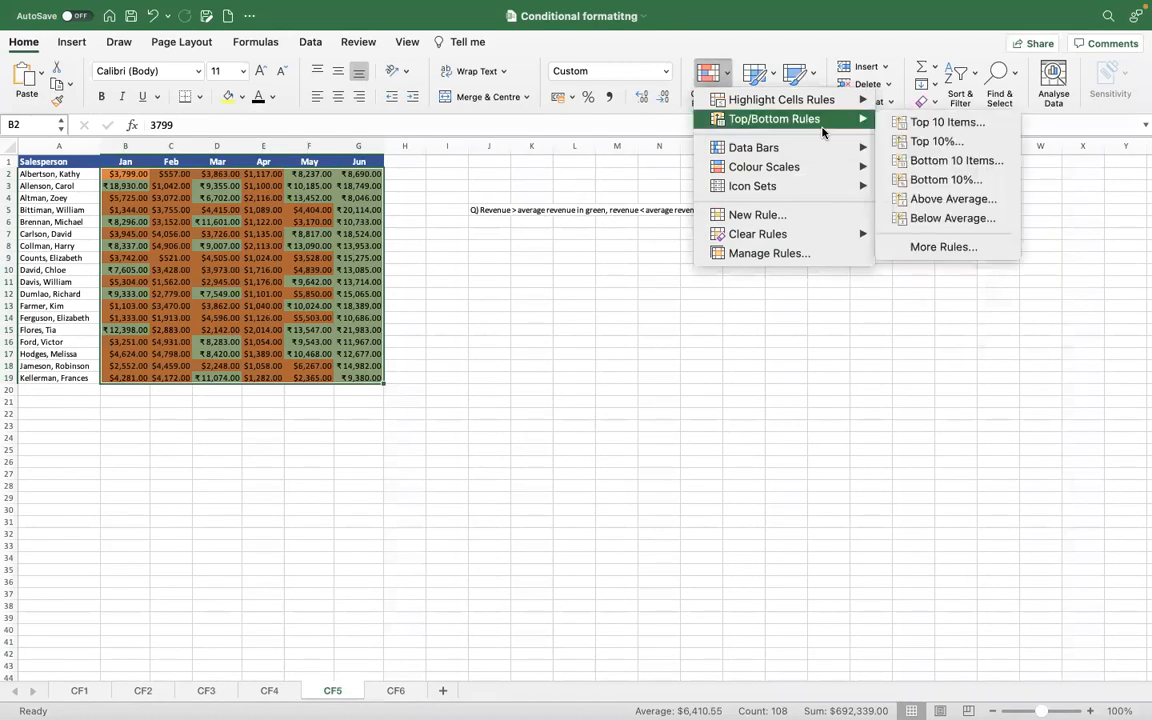
mouse_move(828, 107)
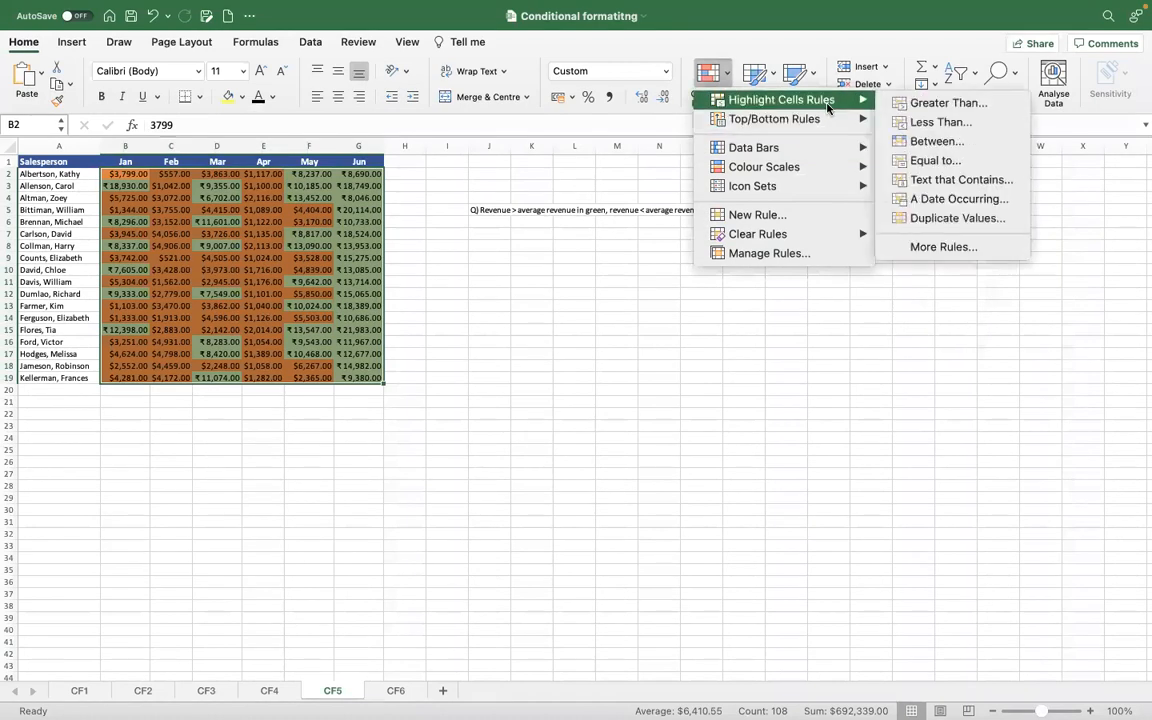
click(913, 142)
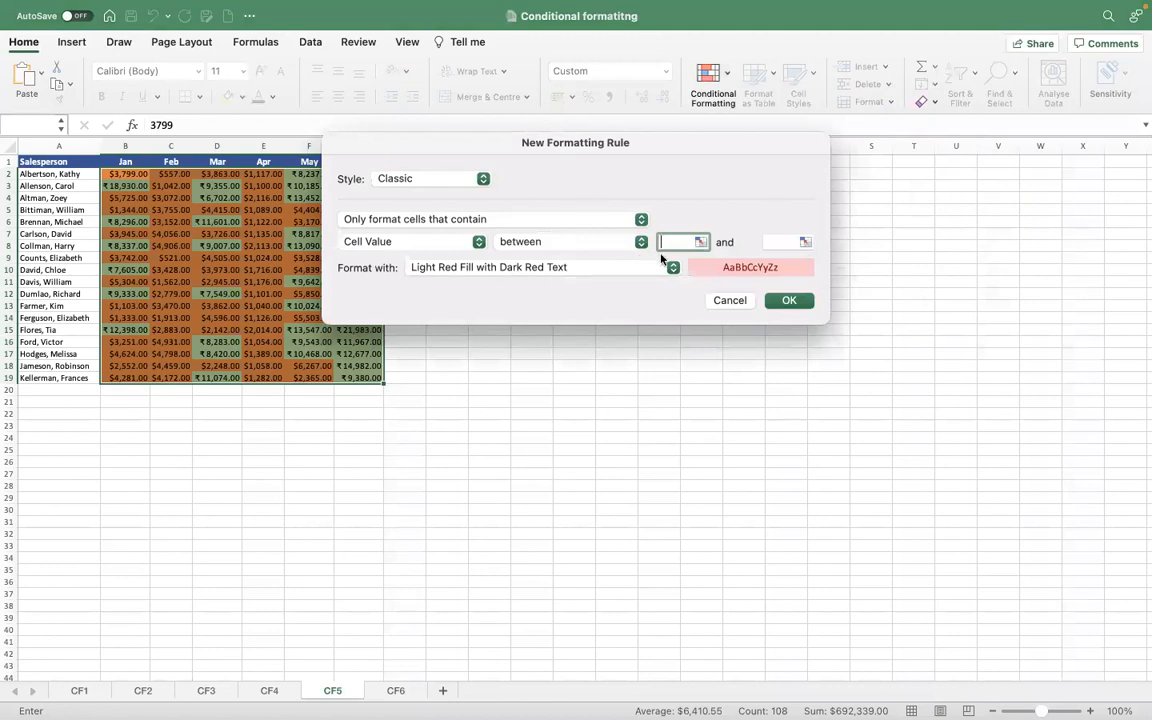
text(=averag)
text(e)
text((B2)
text(:)
text(G19)
text())
click(814, 307)
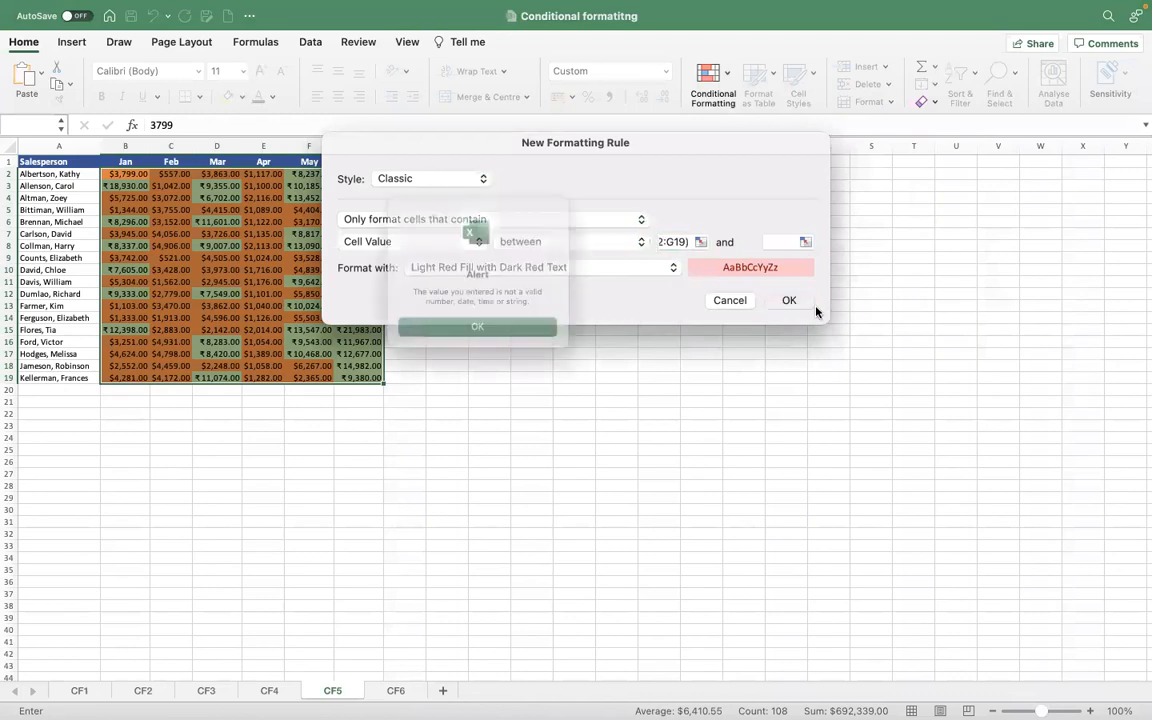
click(510, 338)
Re-enter =Average(B2:G19) as the Between rule's lower bound, try to apply it again, and discard the rule.
key(Left)
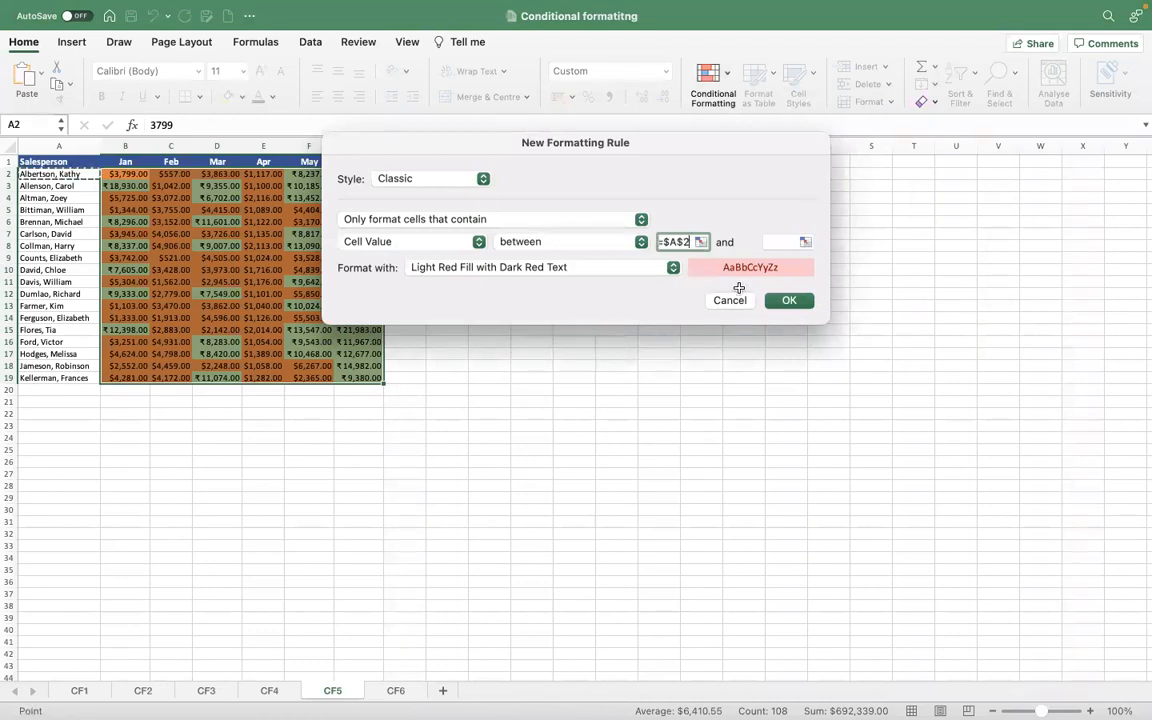
key(Right)
key(Right)
key(Right)
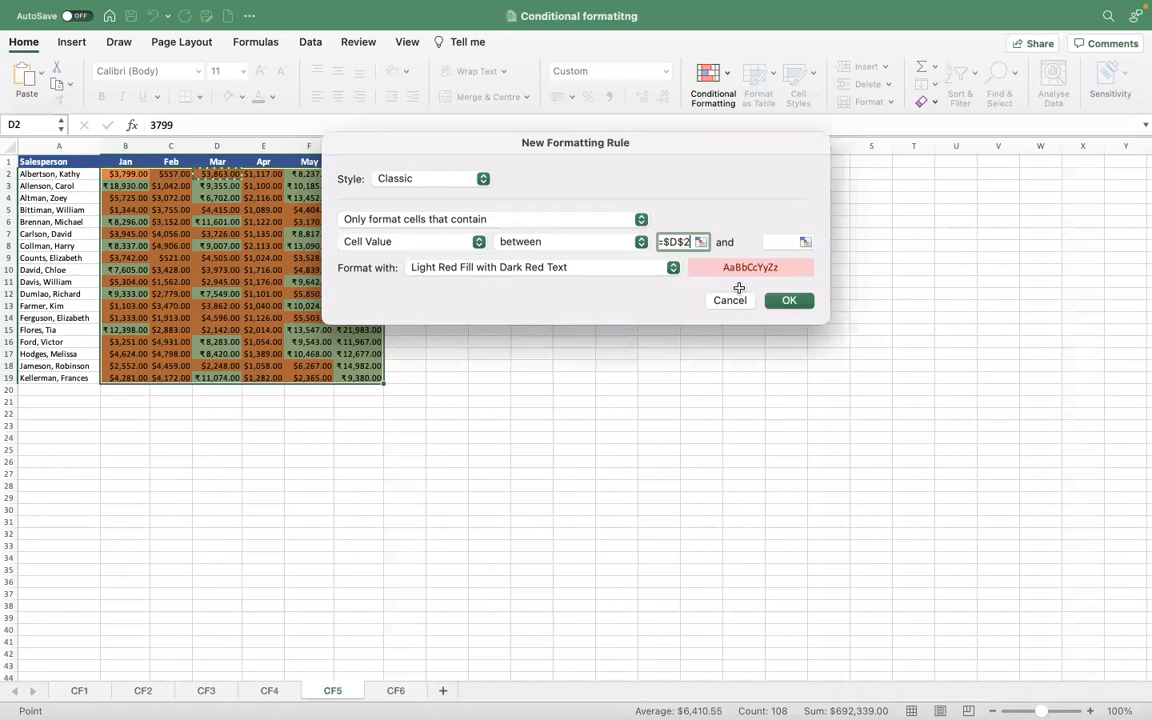
key(Left)
key(Left)
click(701, 241)
key(BackSpace)
key(BackSpace)
key(BackSpace)
key(BackSpace)
text(AAve)
key(BackSpace)
key(BackSpace)
key(BackSpace)
text(verag)
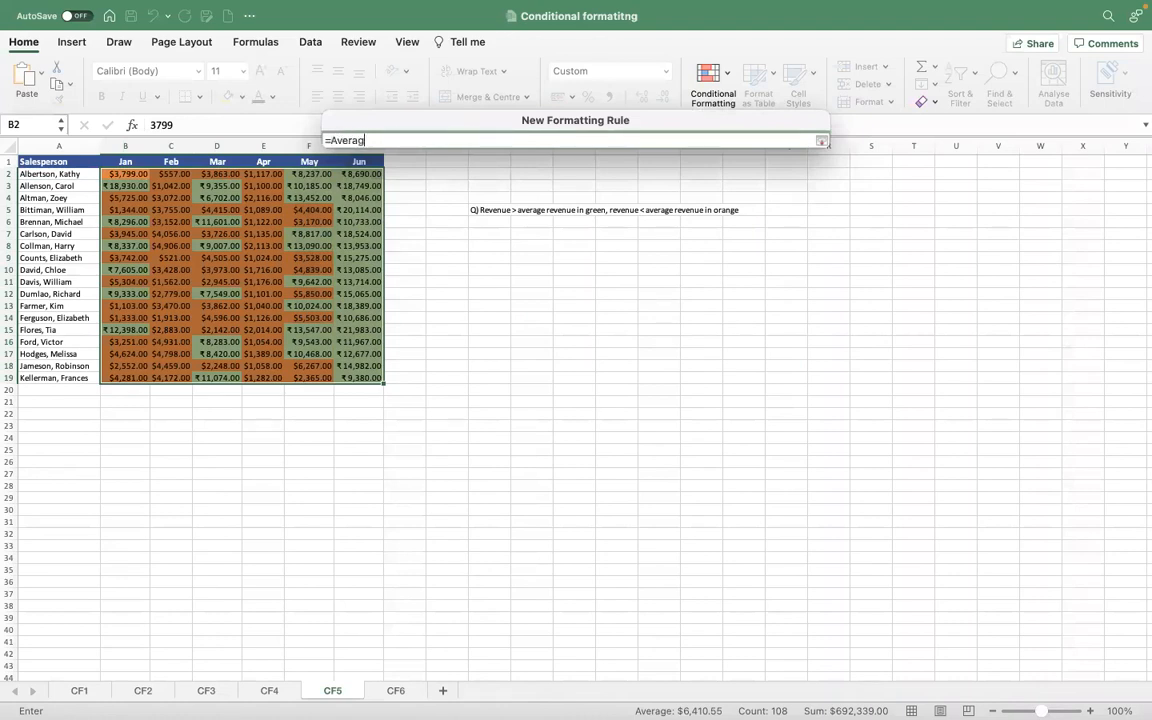
text(e(B2:G19))
key(Return)
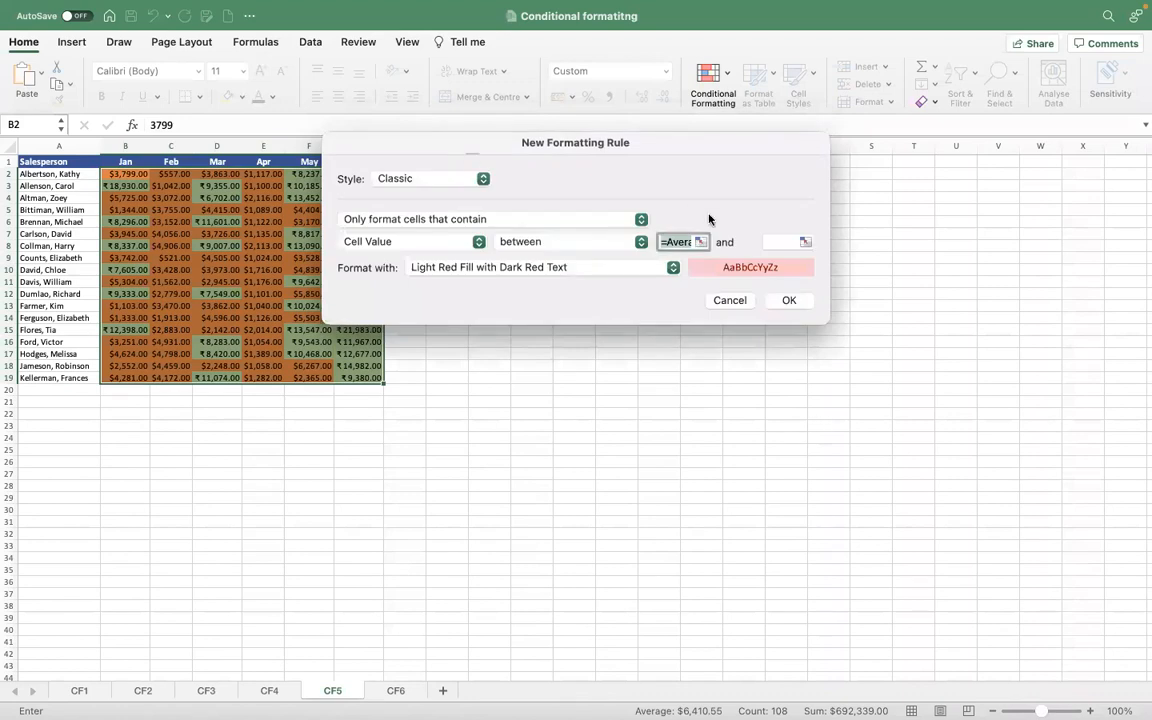
click(781, 301)
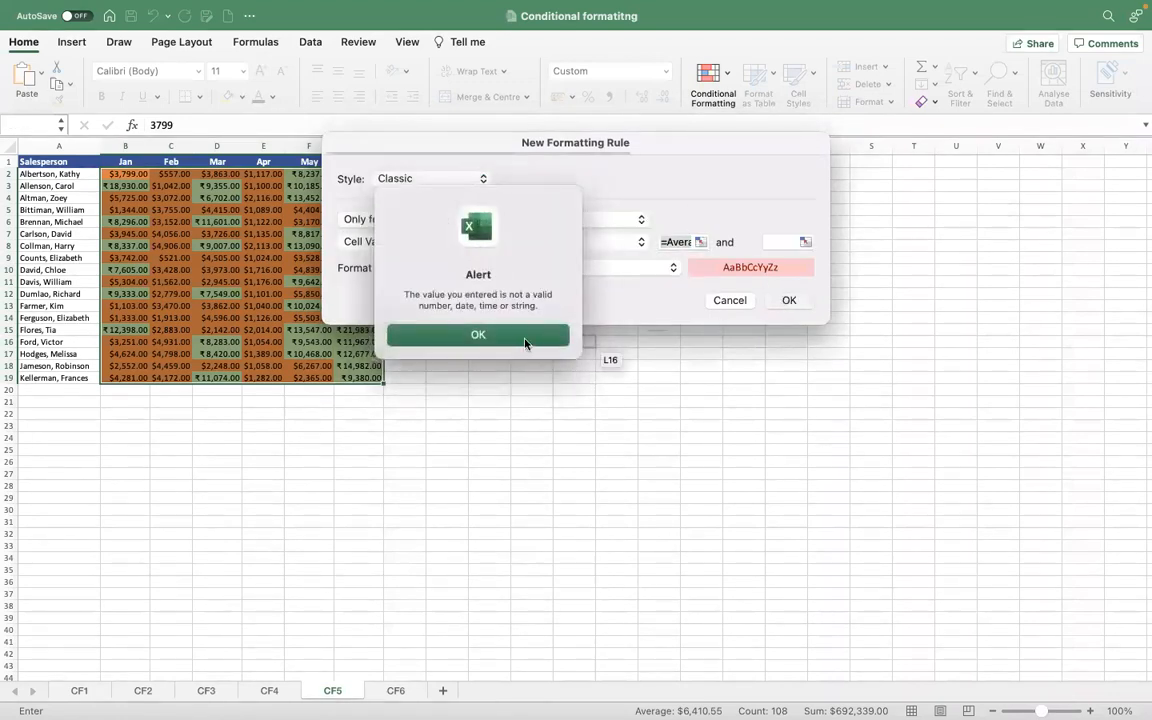
click(478, 335)
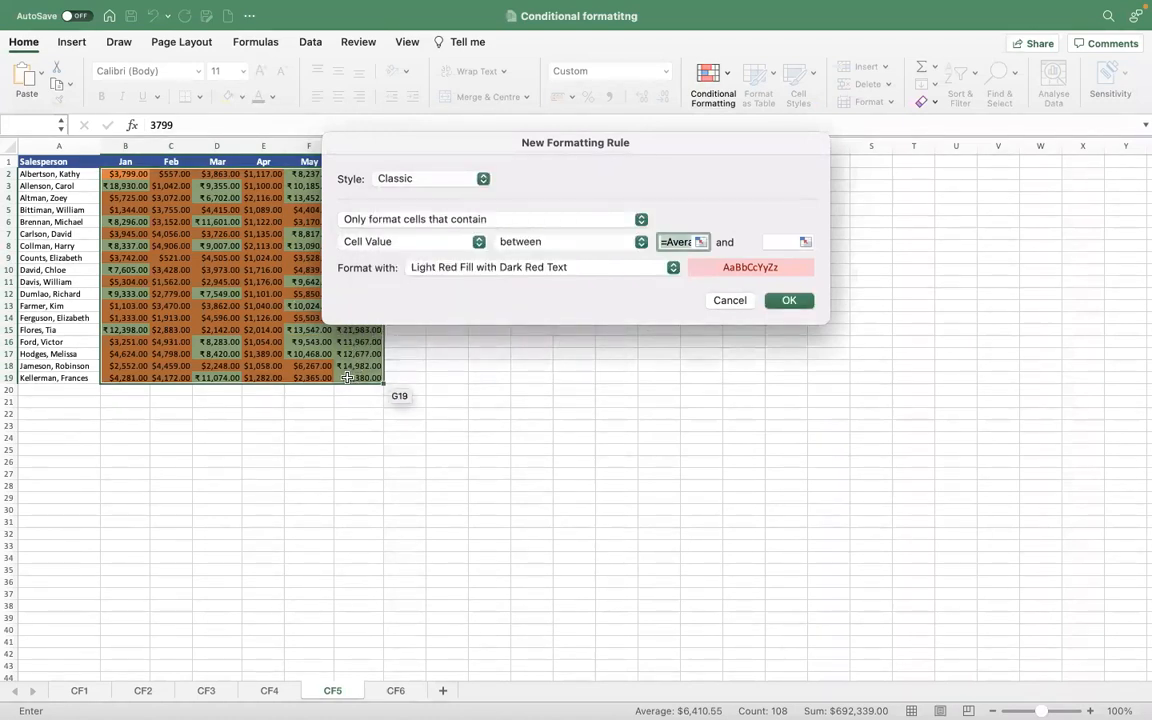
click(715, 300)
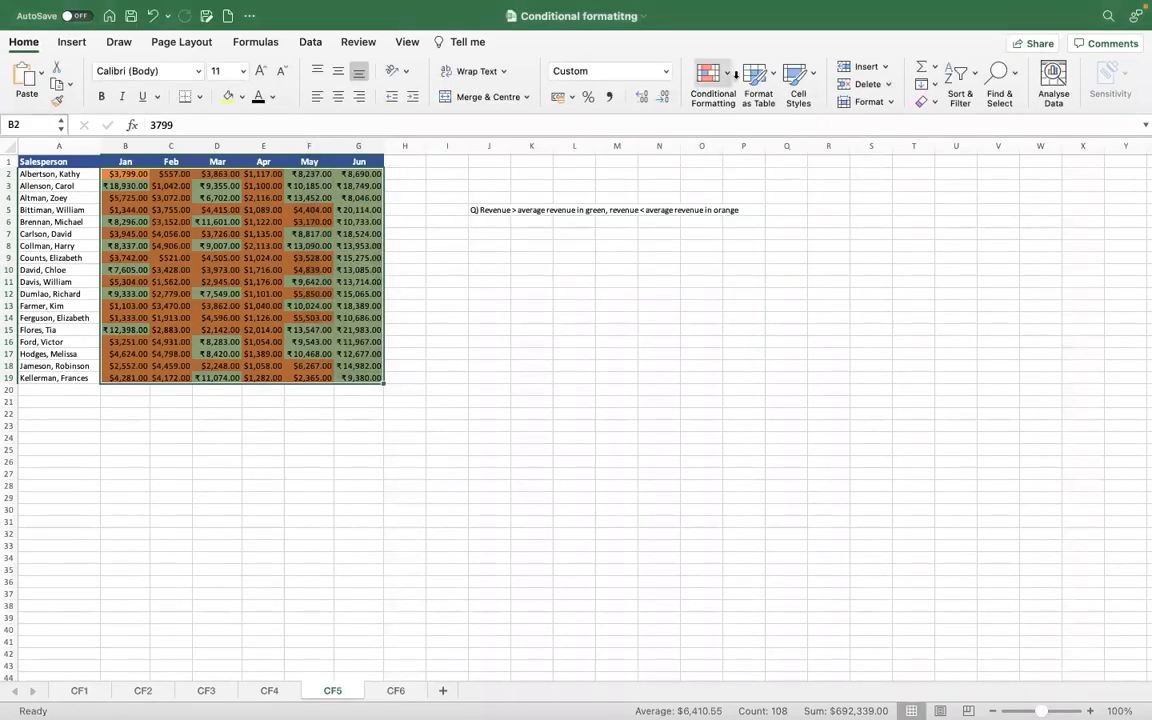
click(733, 74)
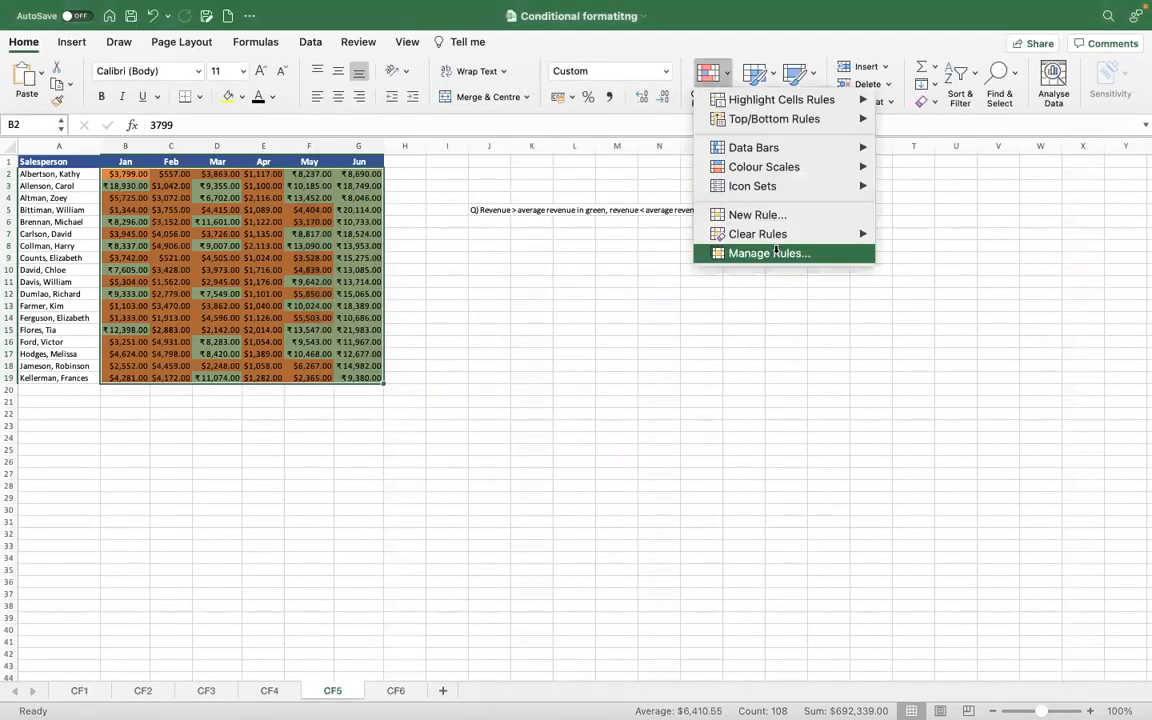
click(775, 252)
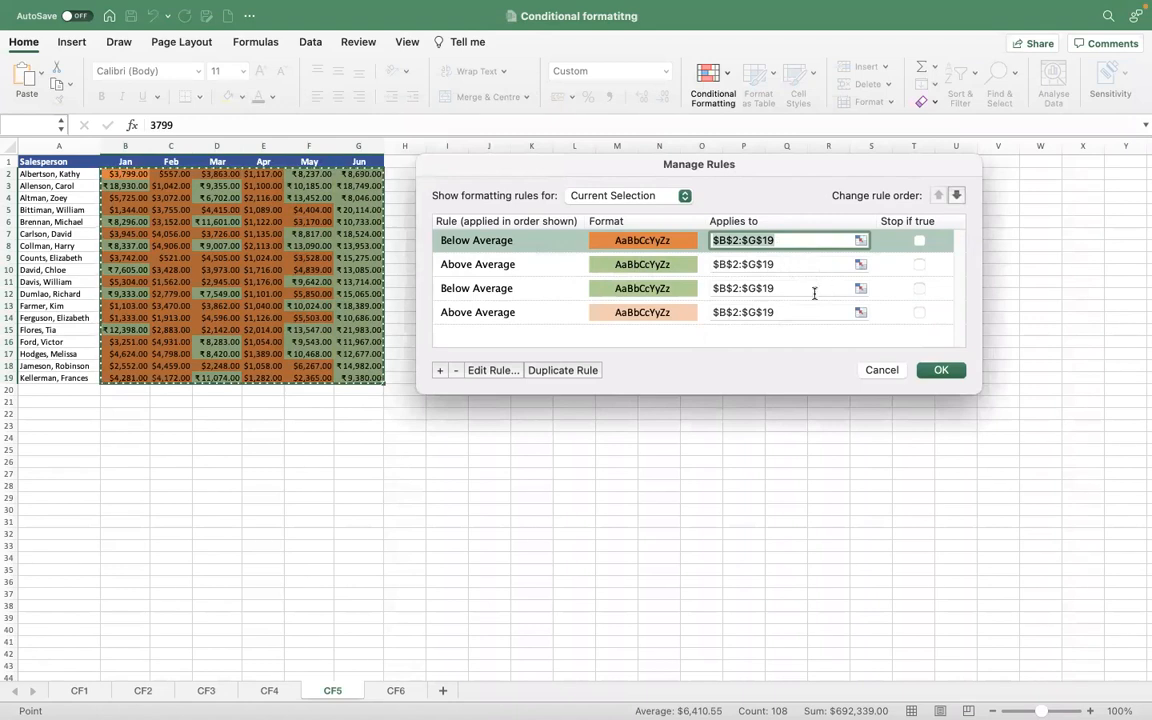
click(920, 289)
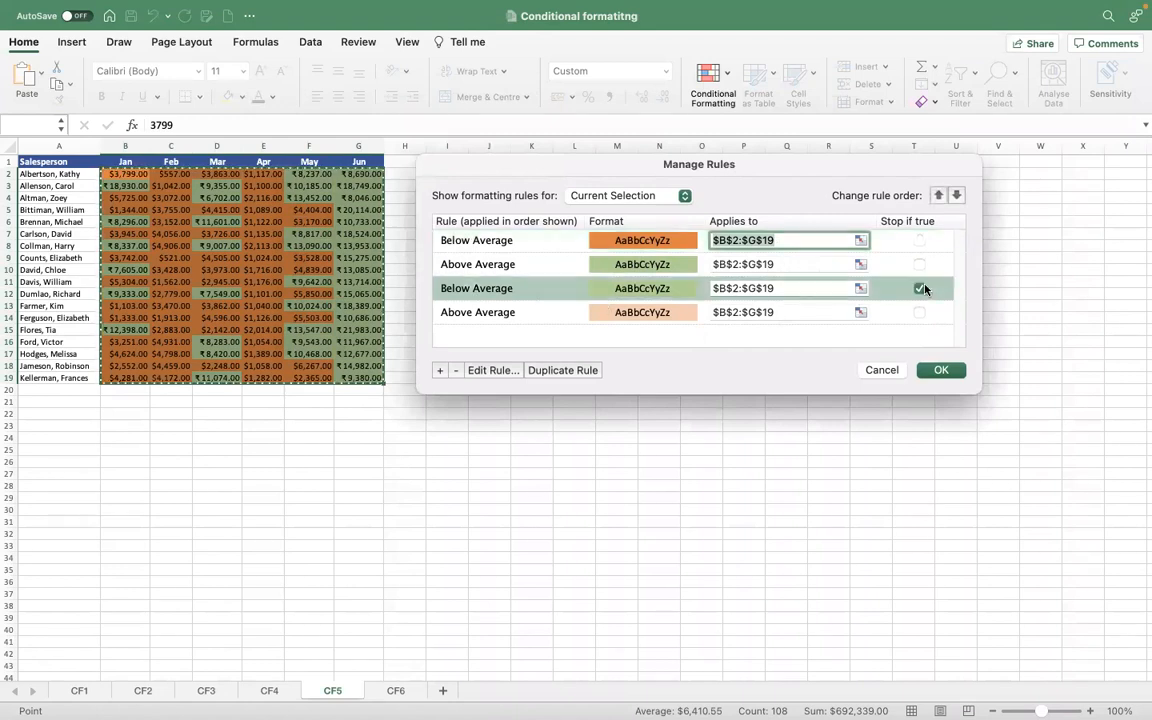
click(920, 313)
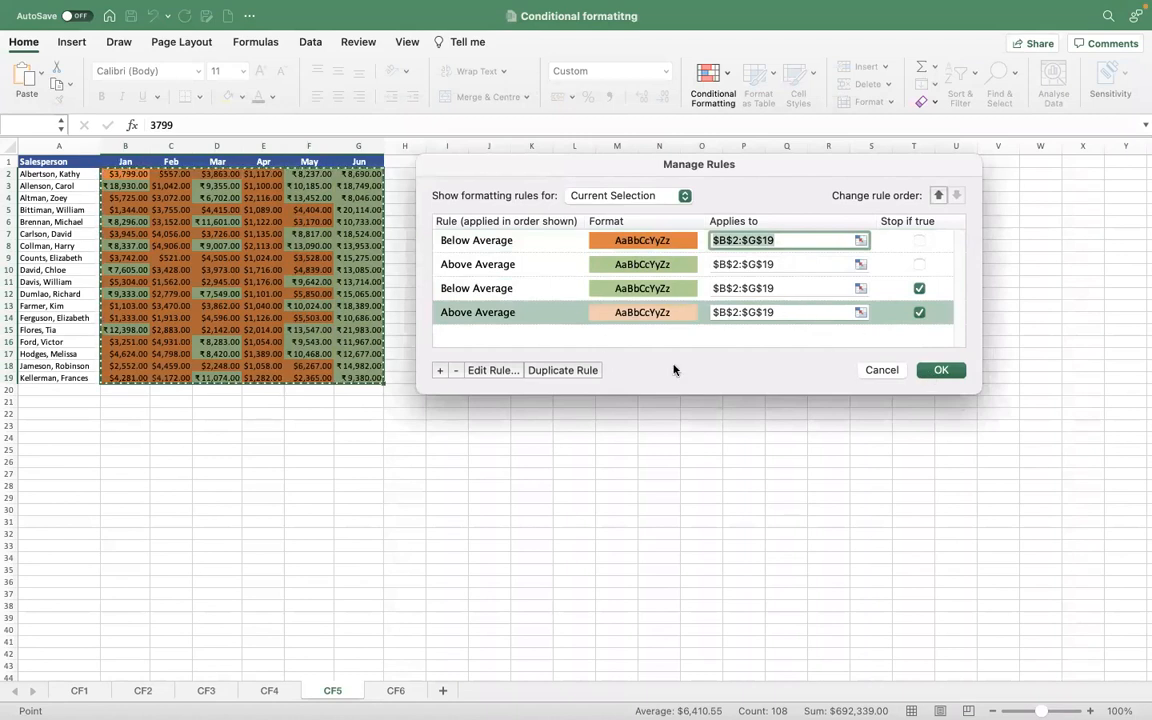
click(510, 372)
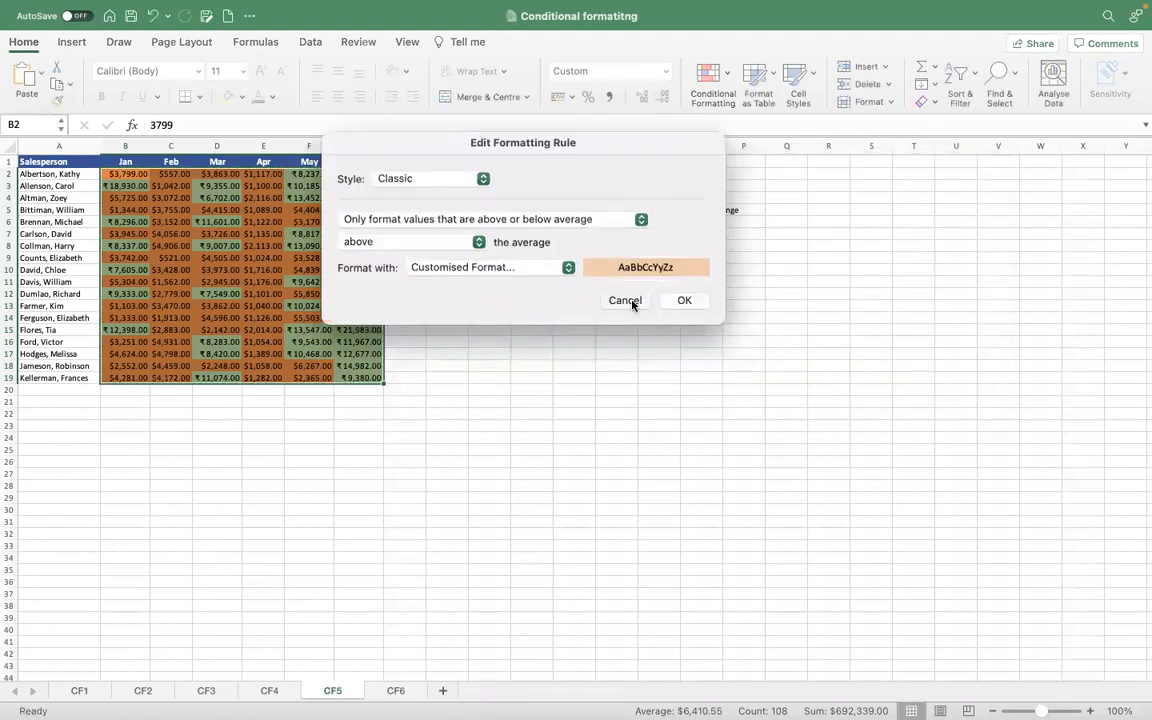
click(632, 301)
click(797, 277)
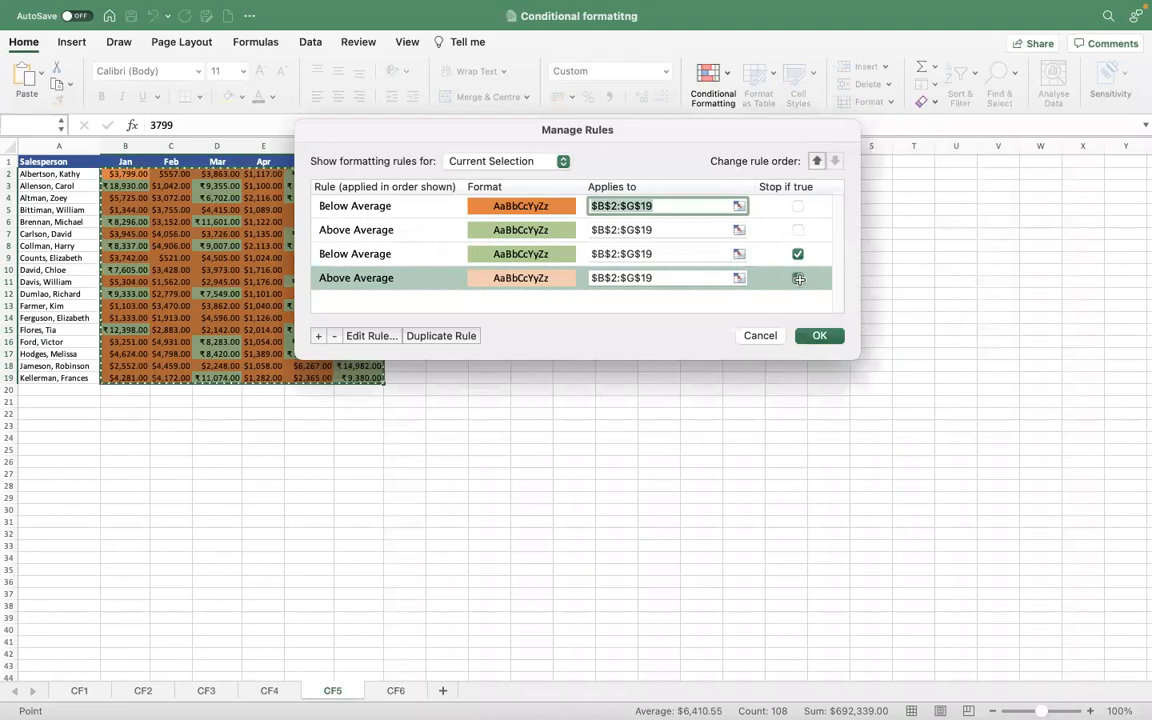
click(797, 254)
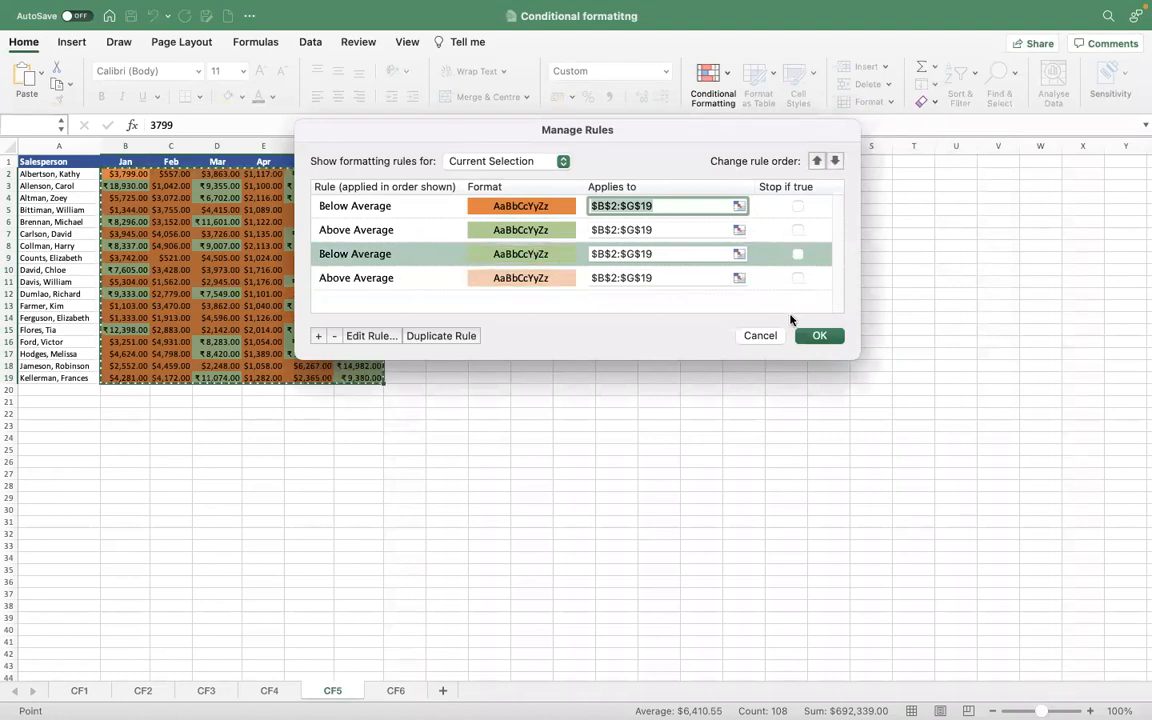
click(762, 336)
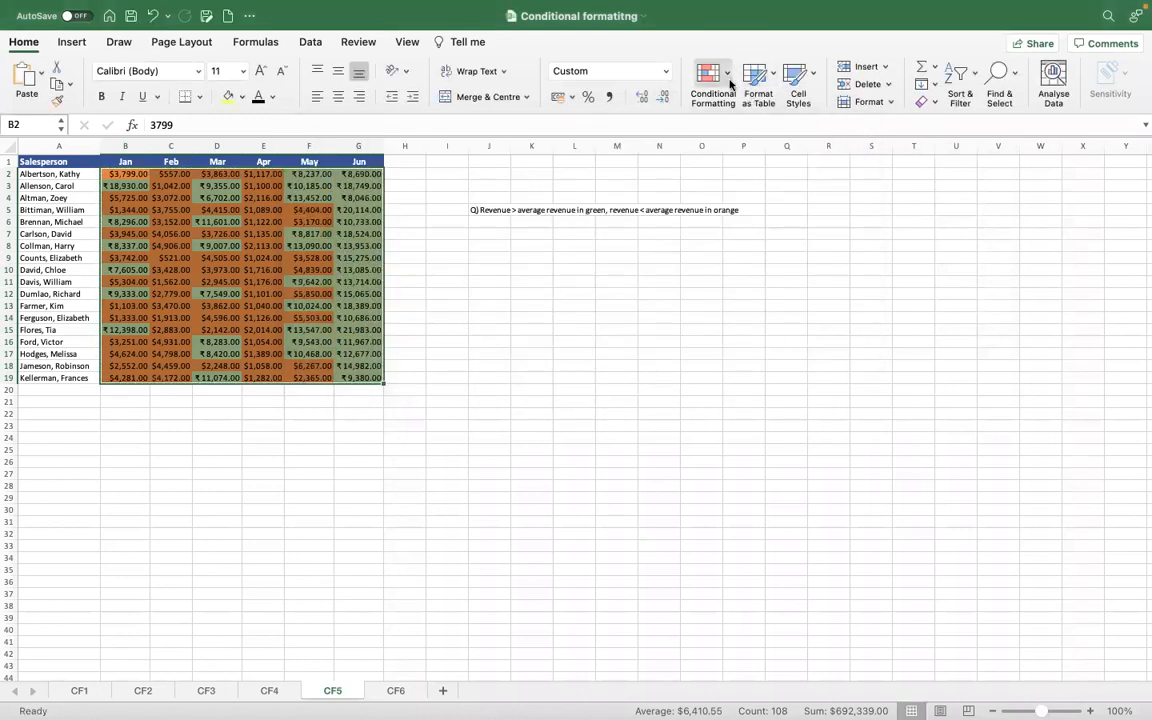
Clear the conditional formatting rules from the selected cells B2:G19 and check the rule list for that selection.
click(710, 82)
mouse_move(815, 238)
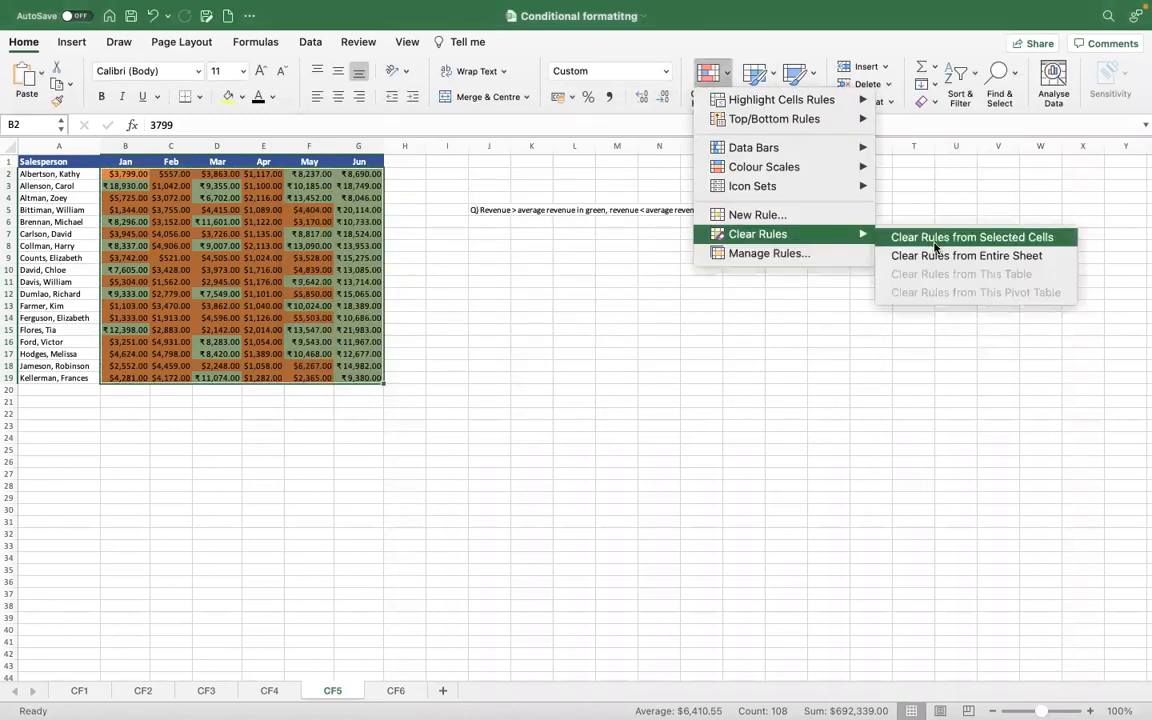
click(960, 237)
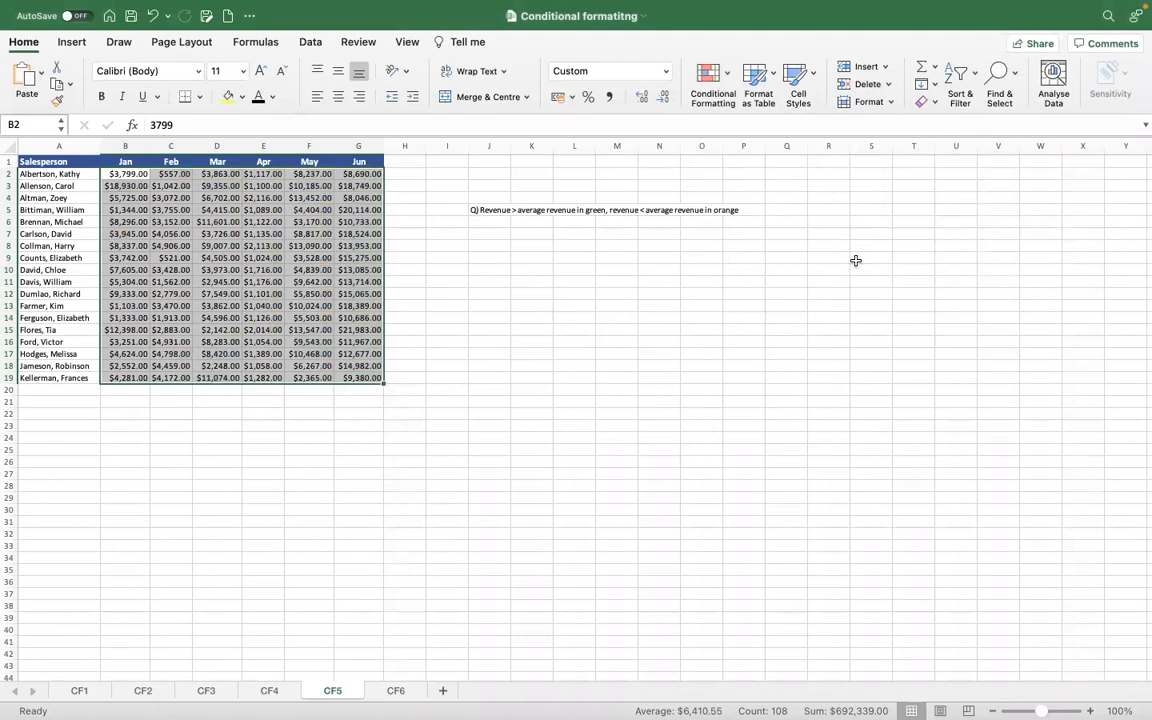
click(720, 82)
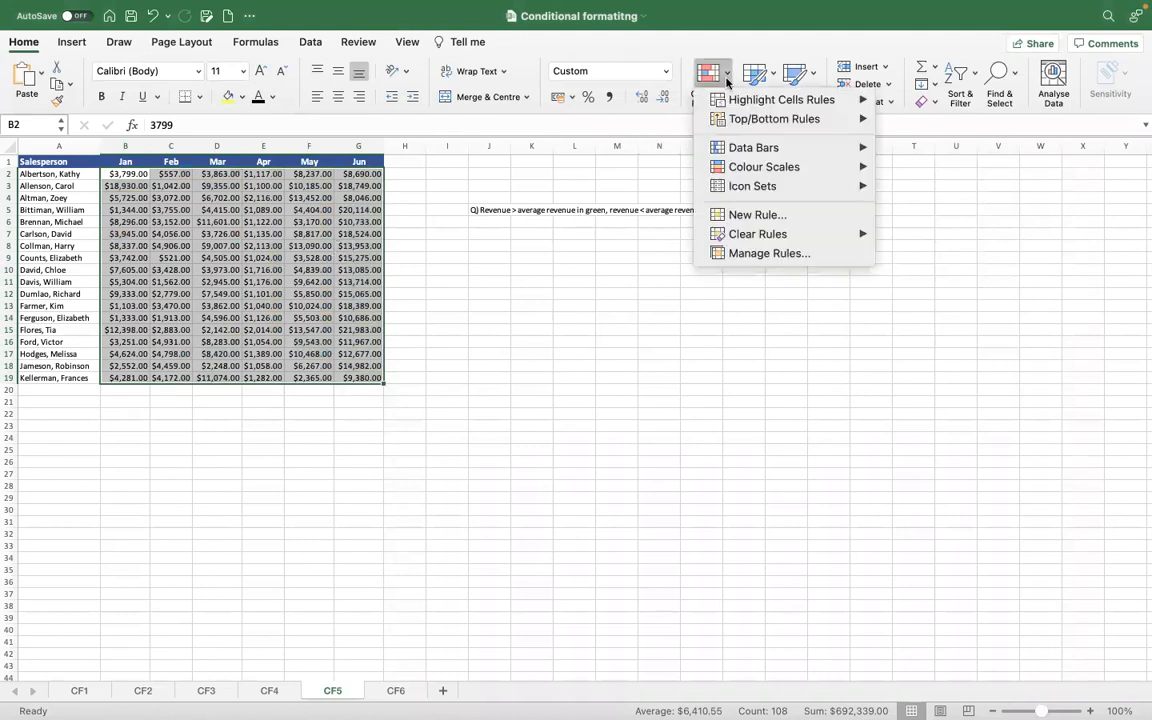
click(778, 256)
click(766, 334)
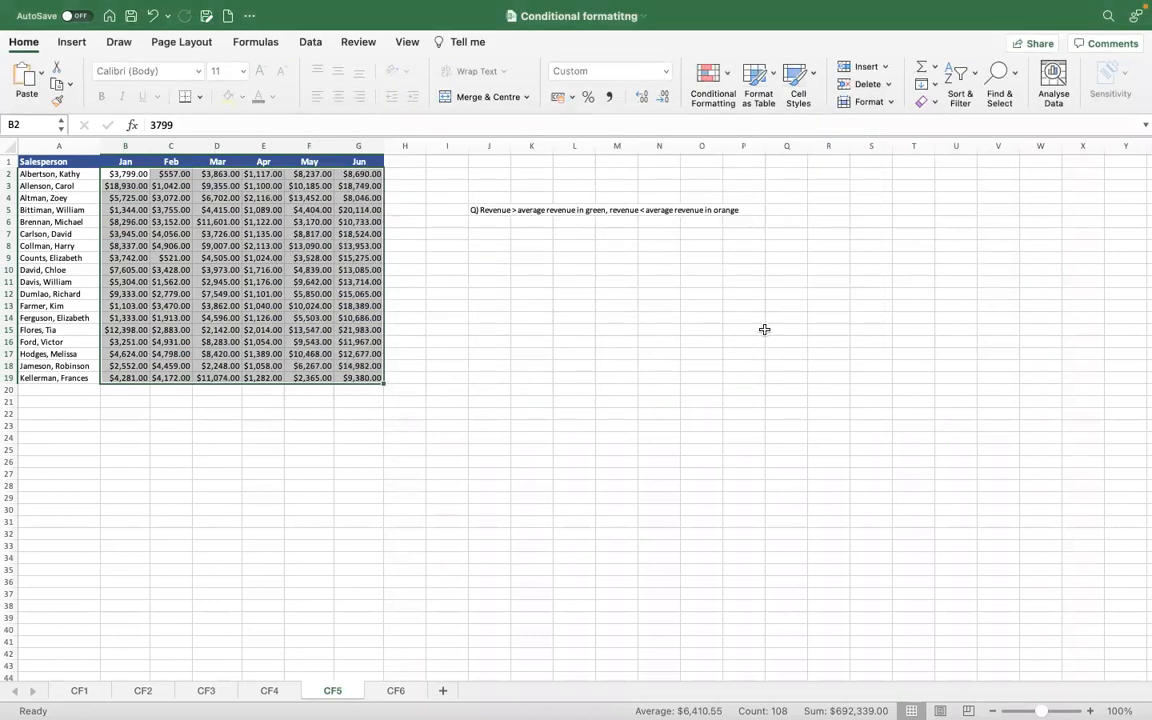
click(712, 78)
mouse_move(805, 123)
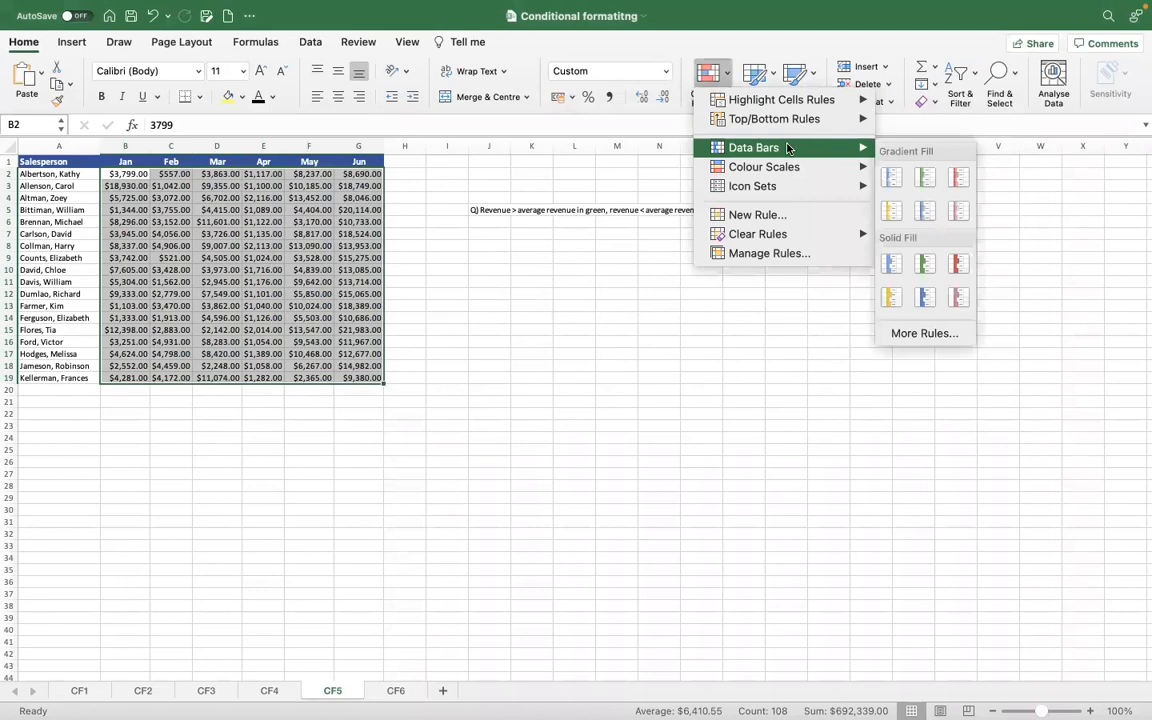
click(757, 214)
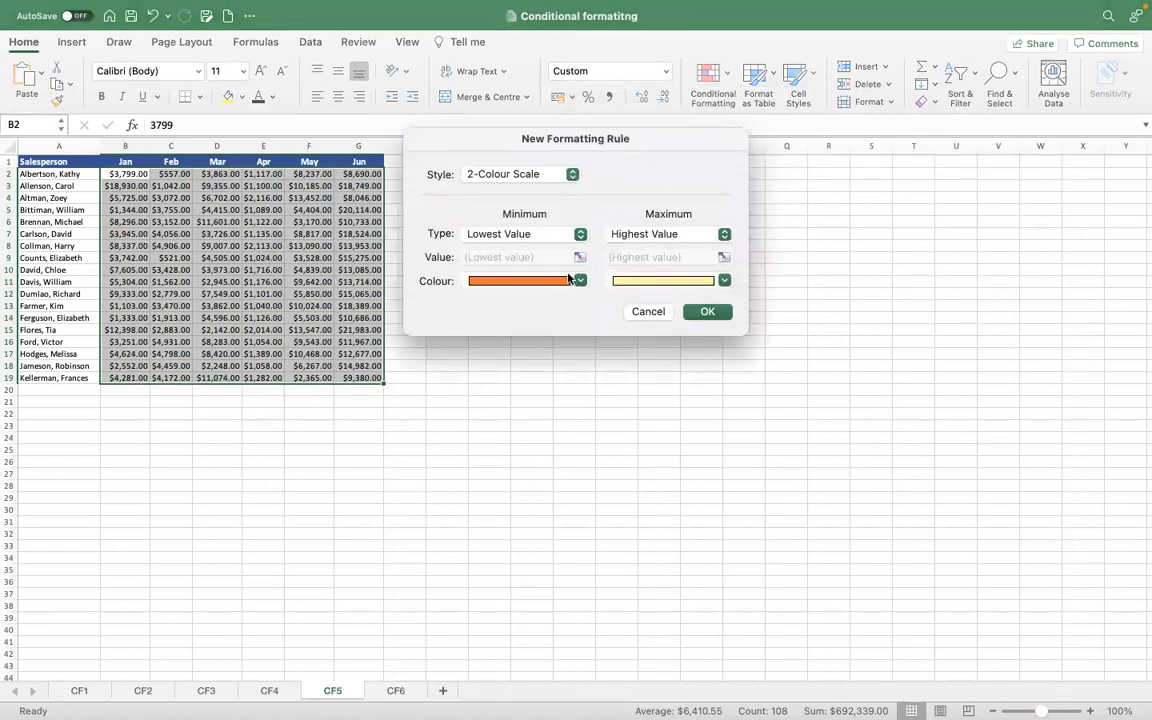
click(559, 238)
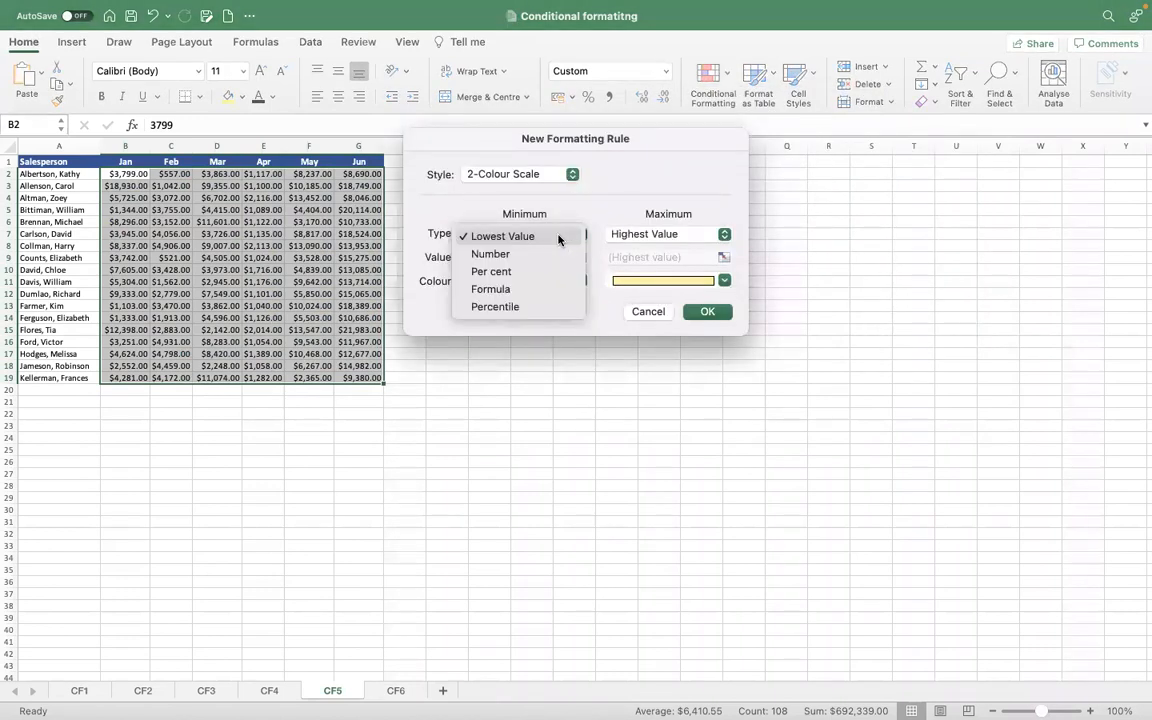
click(441, 317)
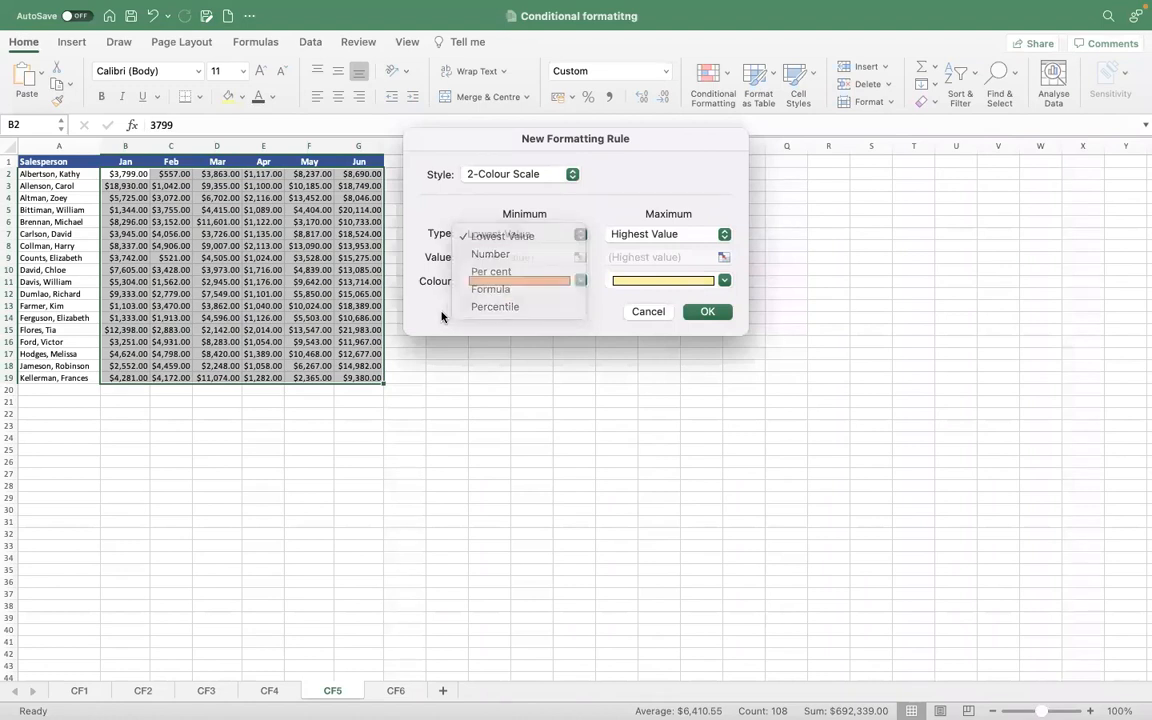
click(640, 311)
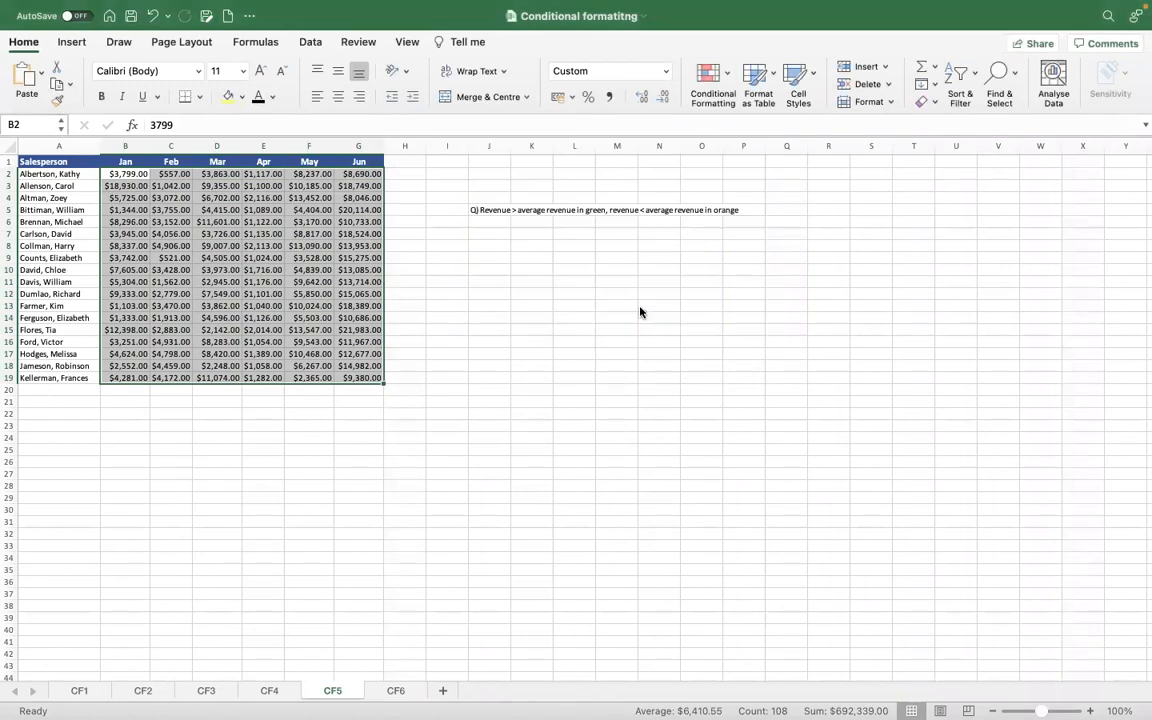
Add an Above Average rule to B2:G19 with a customised format whose fill pattern colour is standard orange.
click(724, 75)
mouse_move(830, 98)
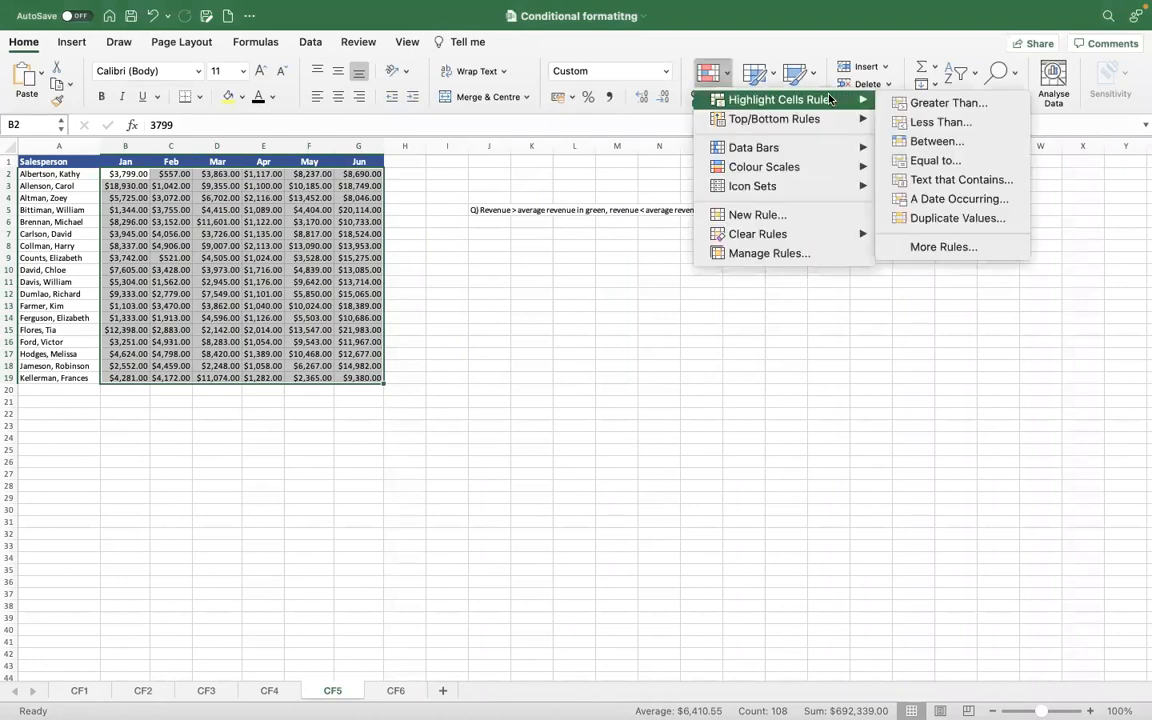
mouse_move(832, 122)
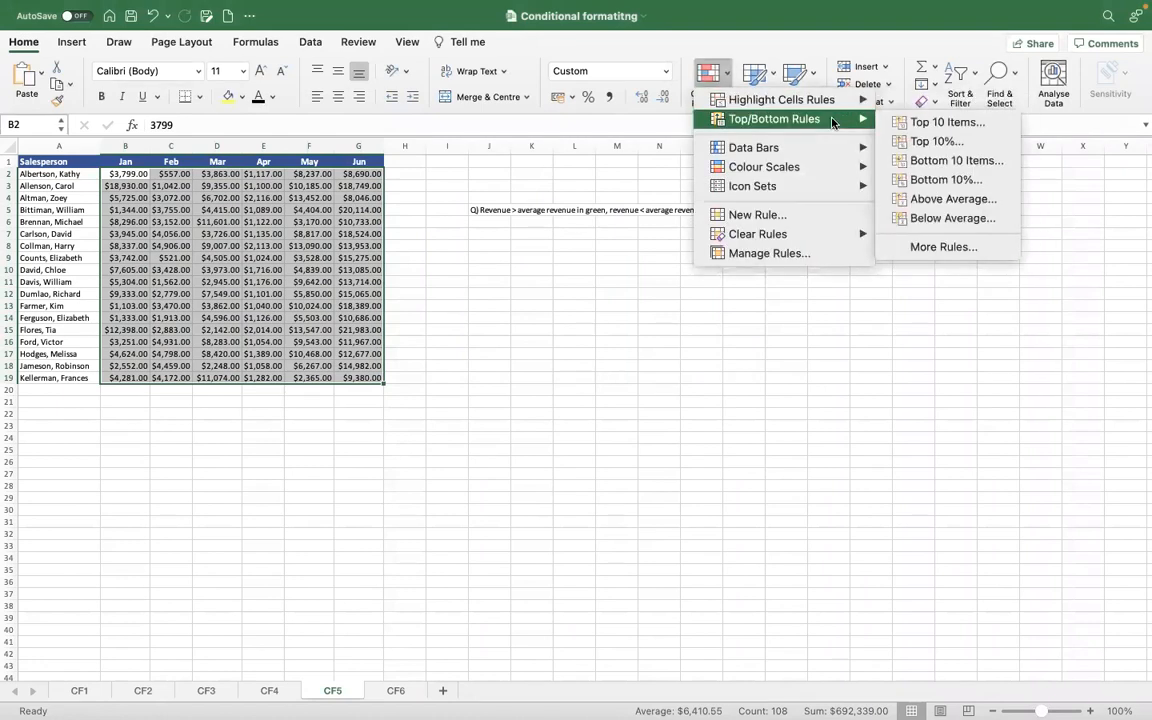
click(918, 199)
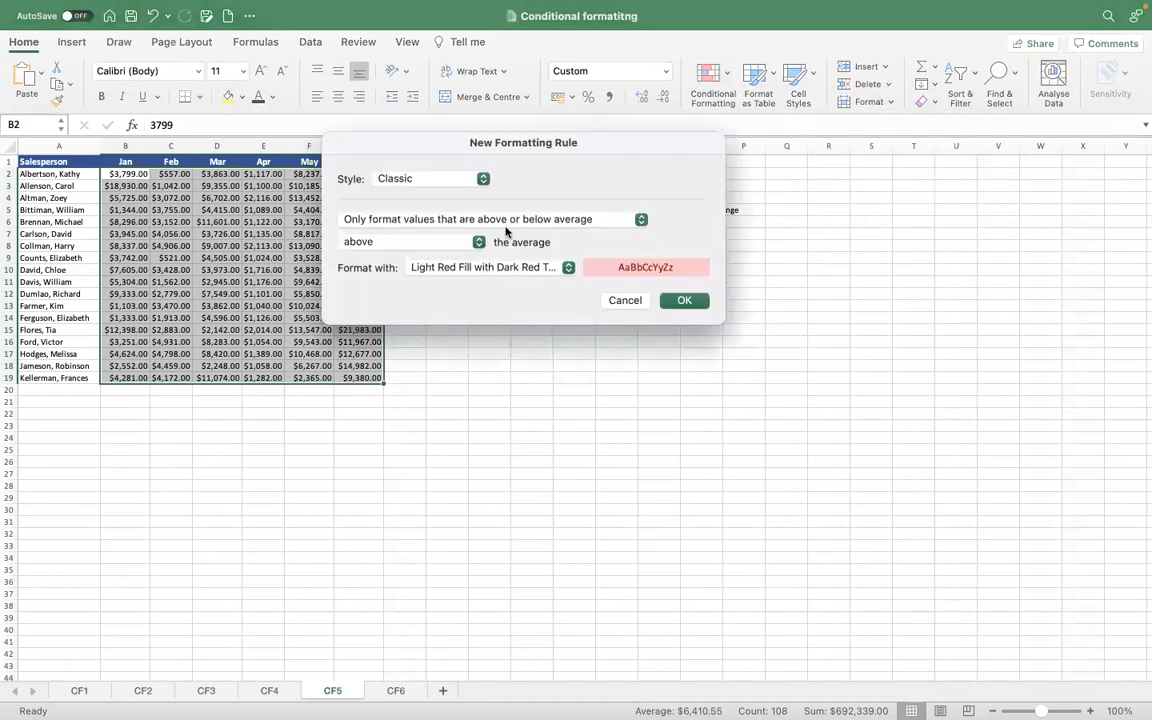
click(549, 268)
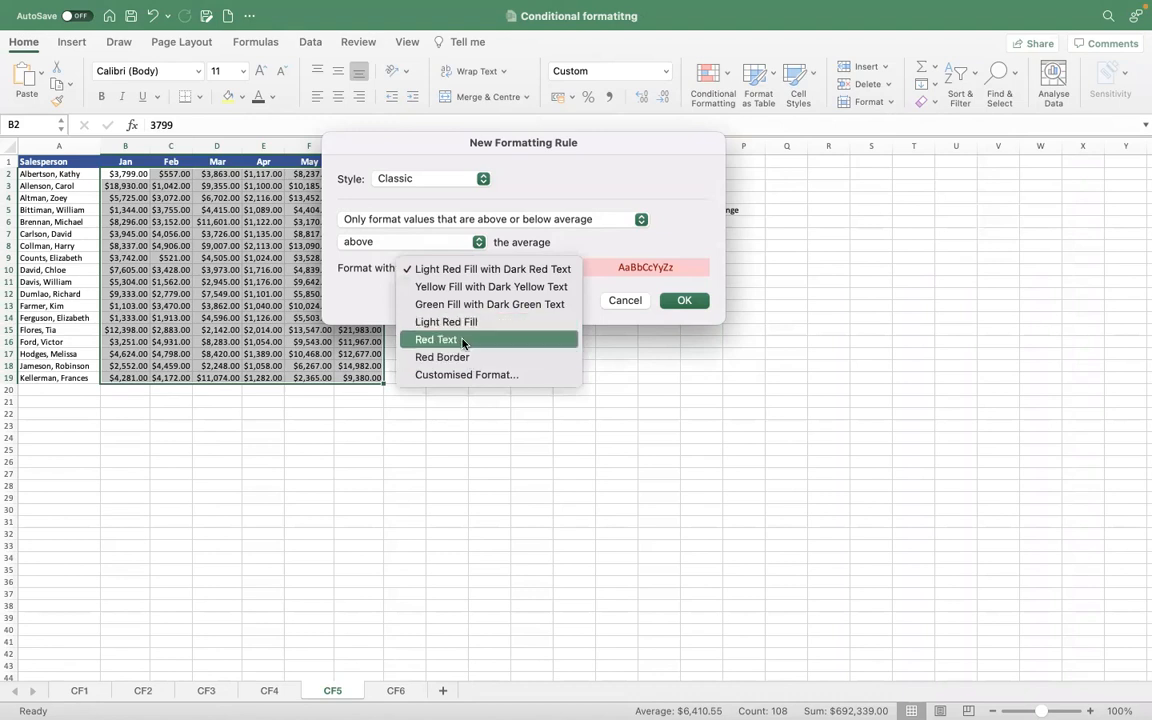
click(469, 374)
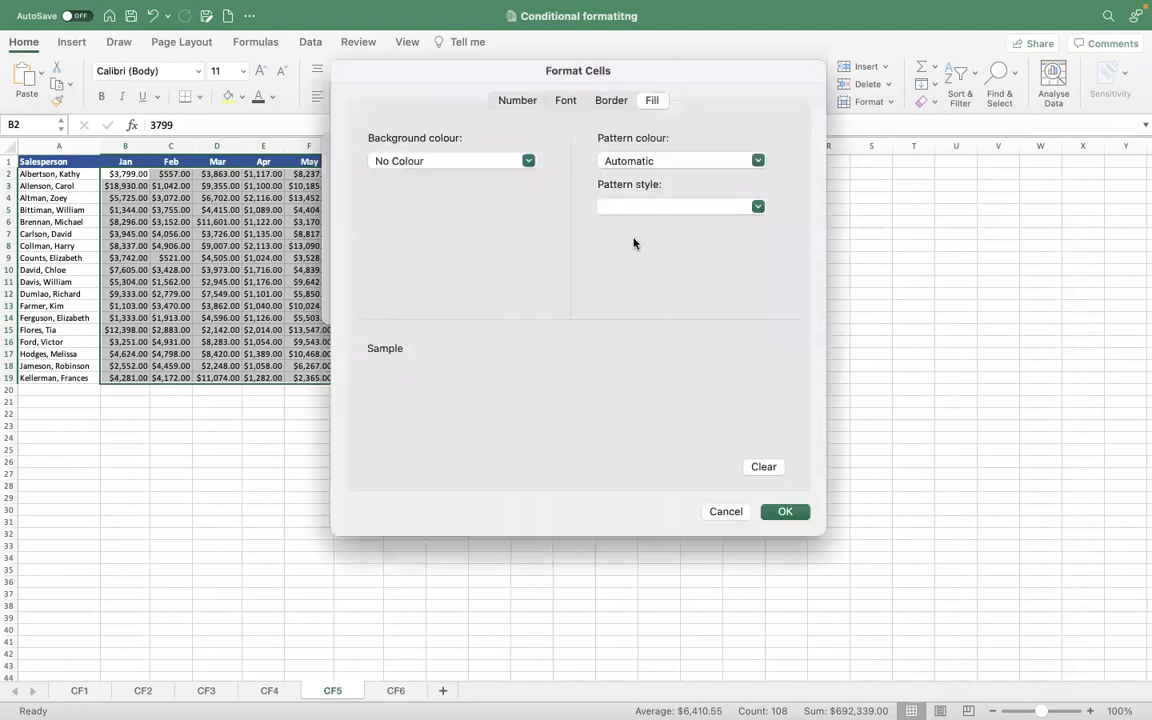
click(694, 163)
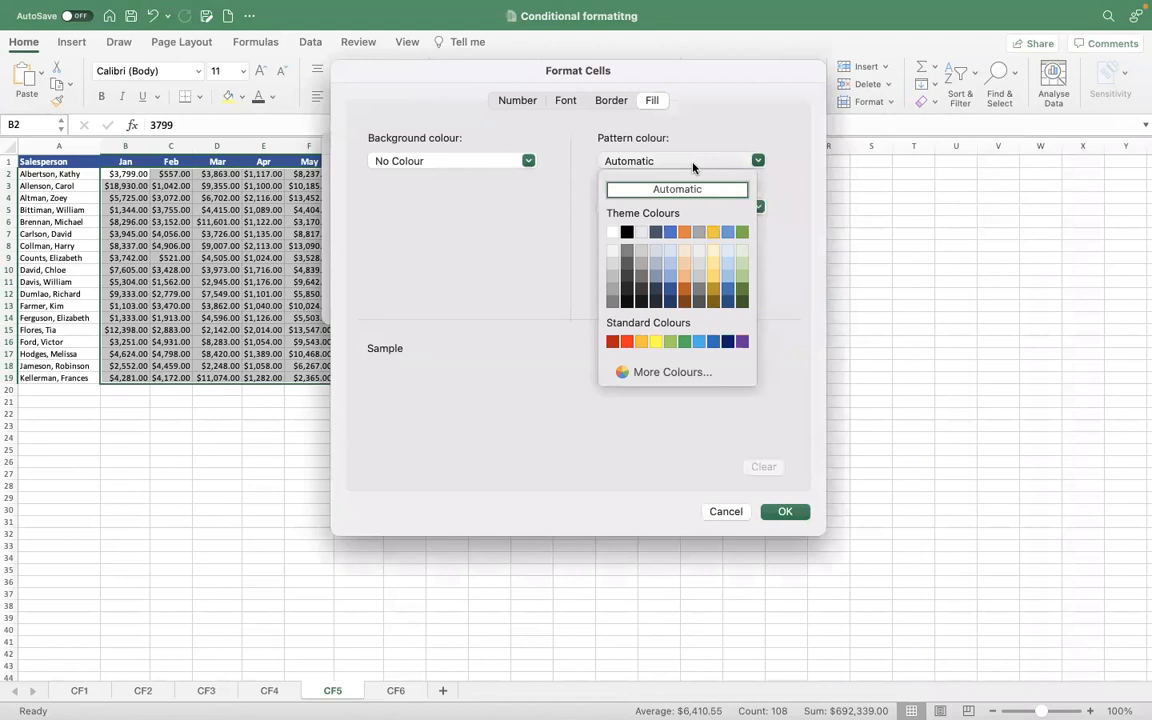
click(656, 342)
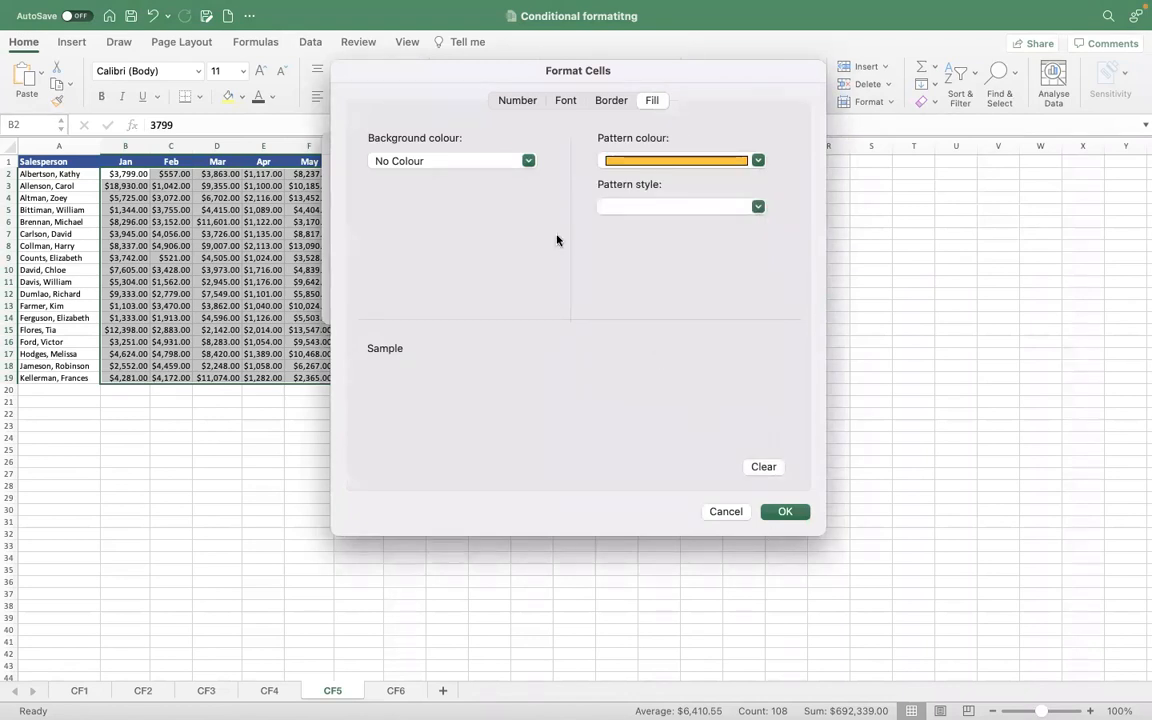
click(785, 513)
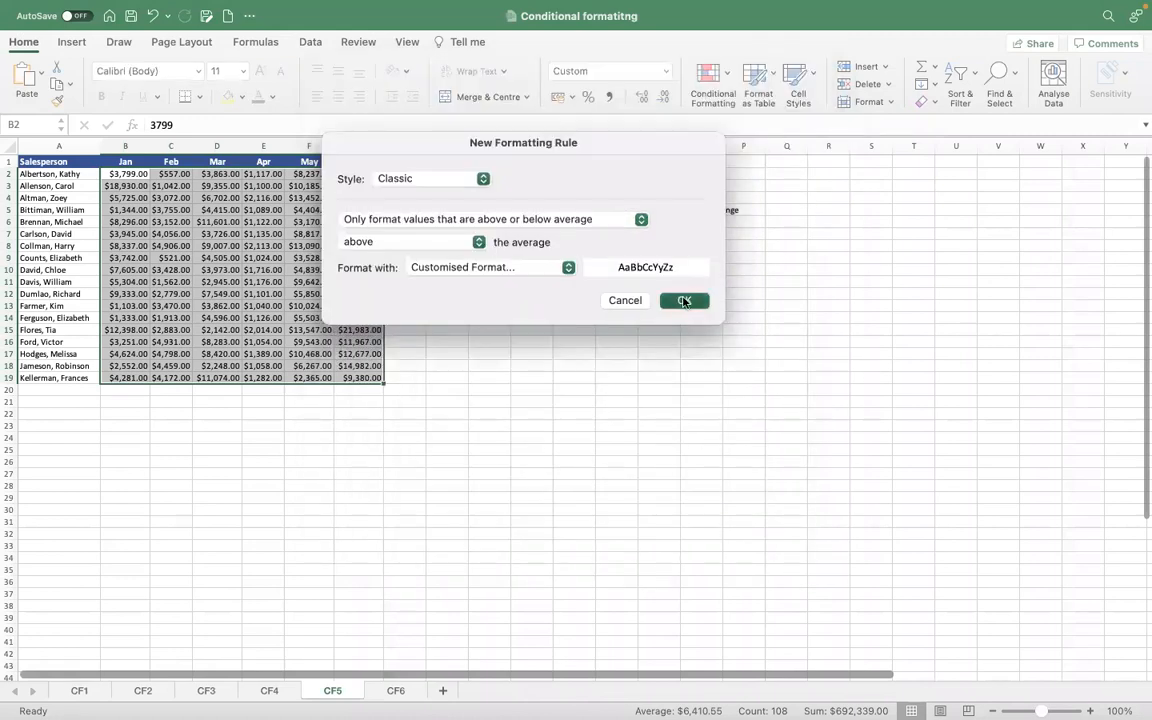
click(684, 301)
Add a Below Average rule to B2:G19, keeping Light Red Fill with Dark Red Text as its format.
click(728, 84)
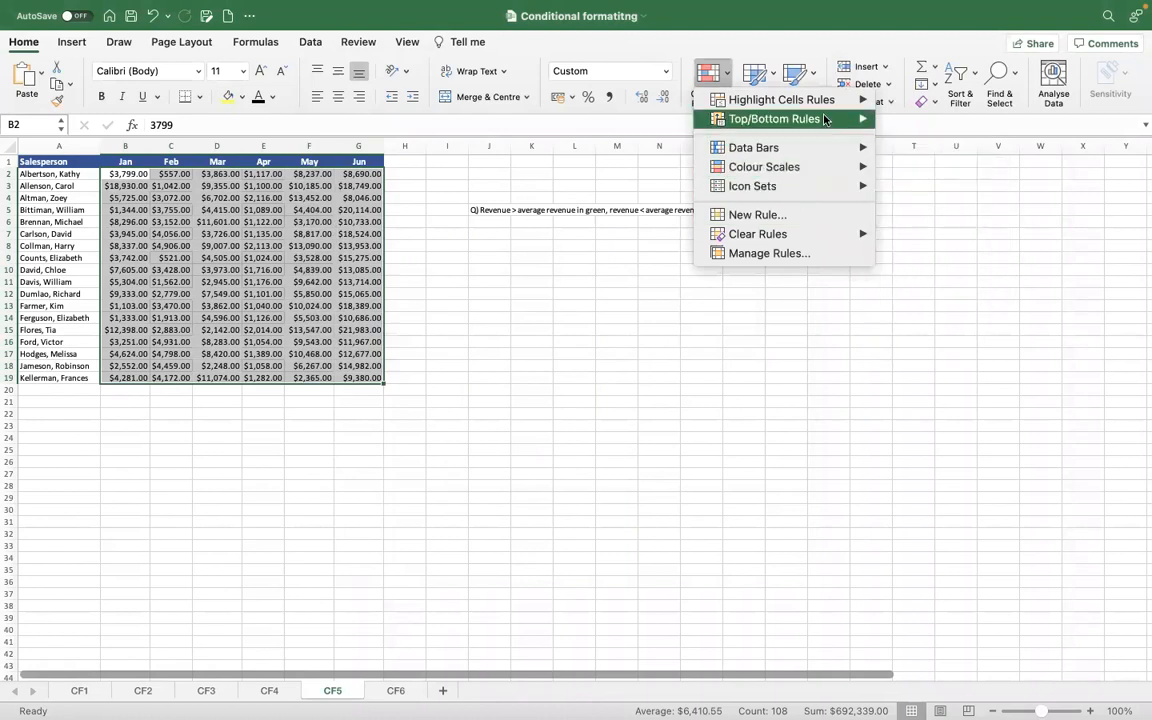
mouse_move(824, 119)
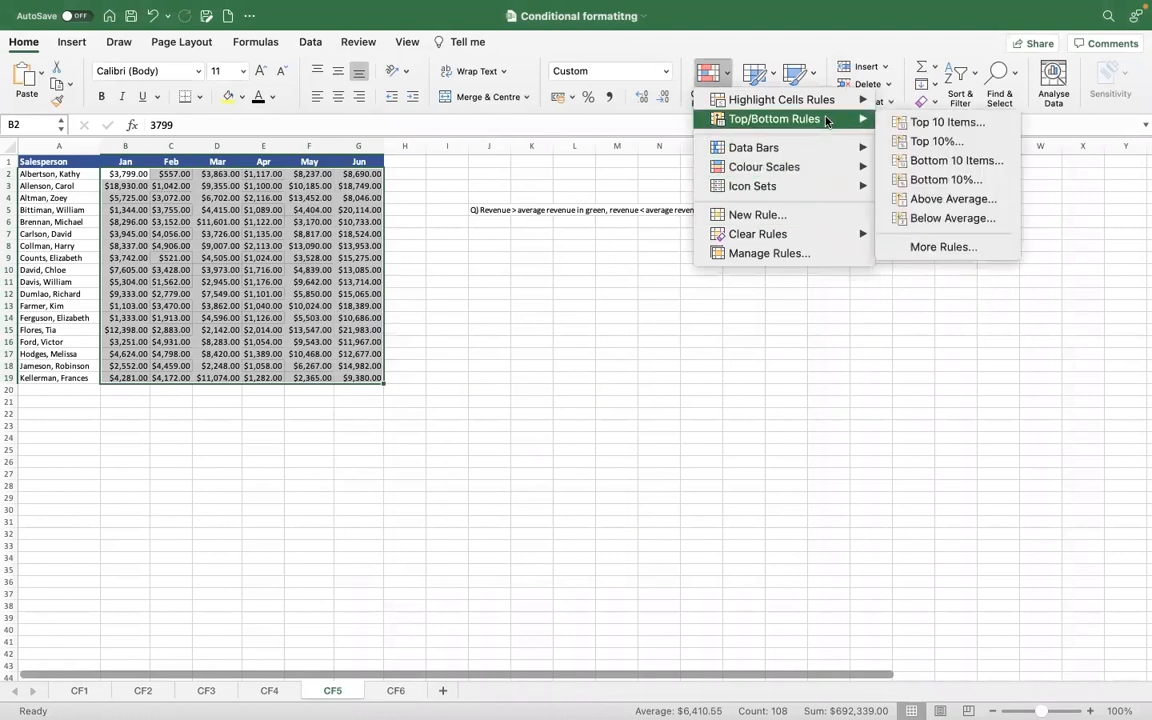
click(921, 218)
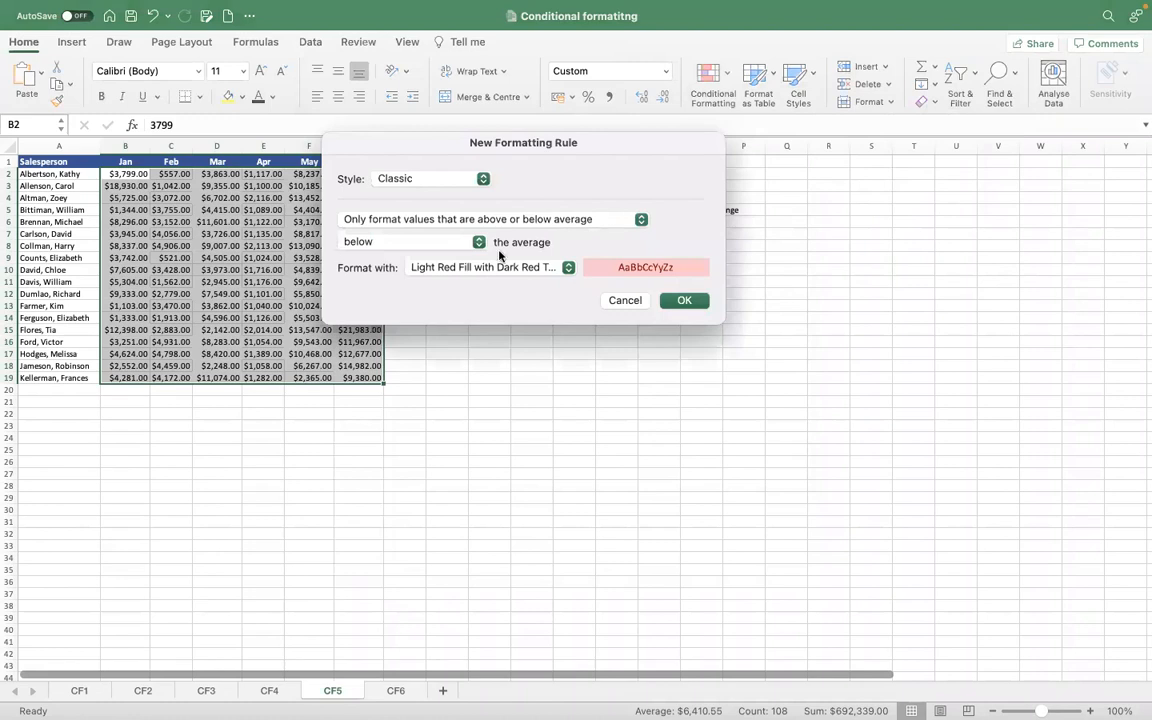
click(548, 267)
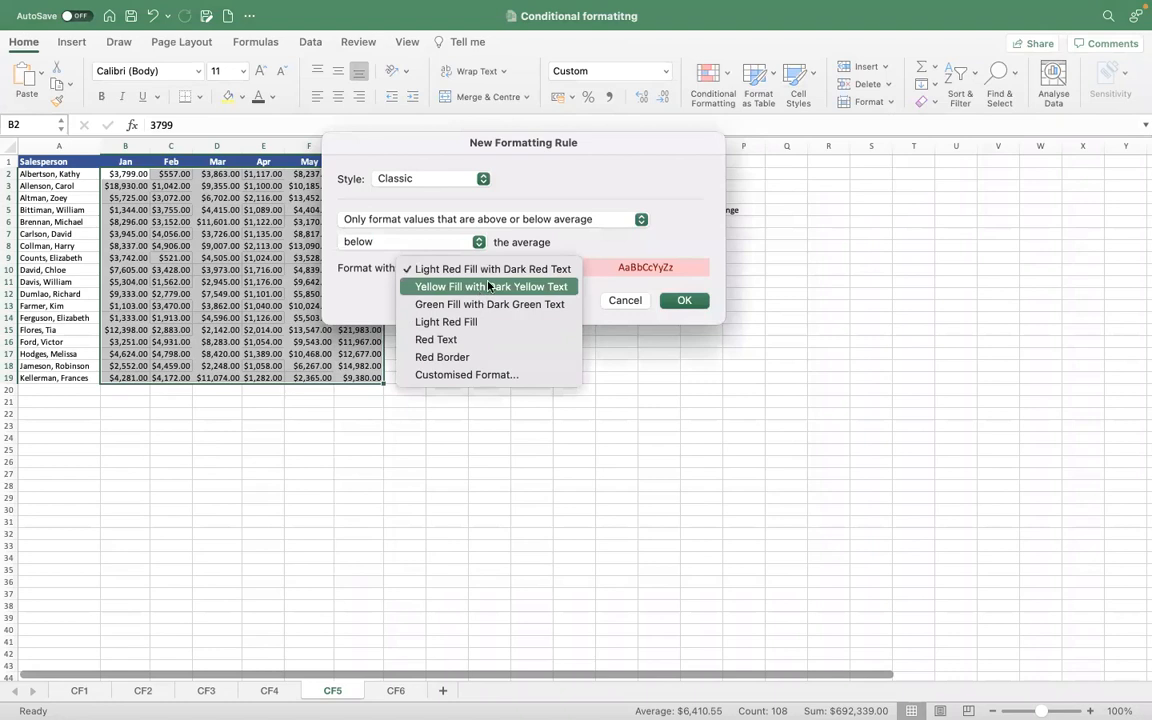
click(438, 253)
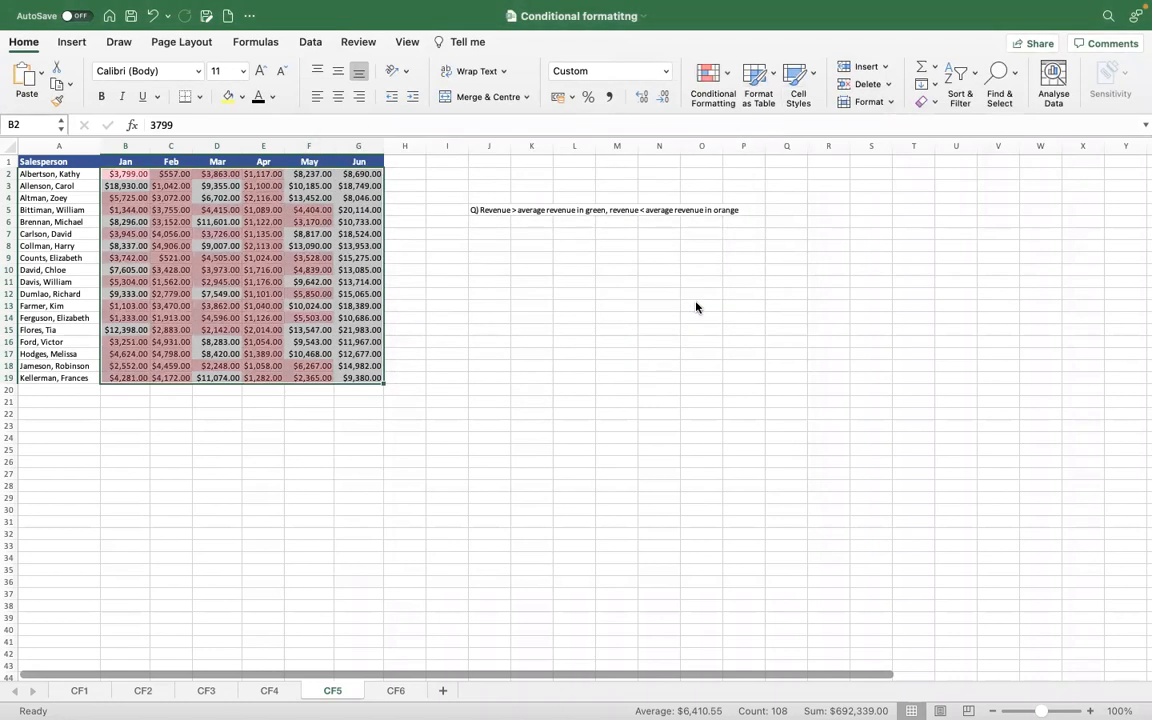
Edit the Above Average rule on B2:G19 so its customised format uses a standard orange background colour, and apply it to the sheet.
click(722, 96)
click(746, 250)
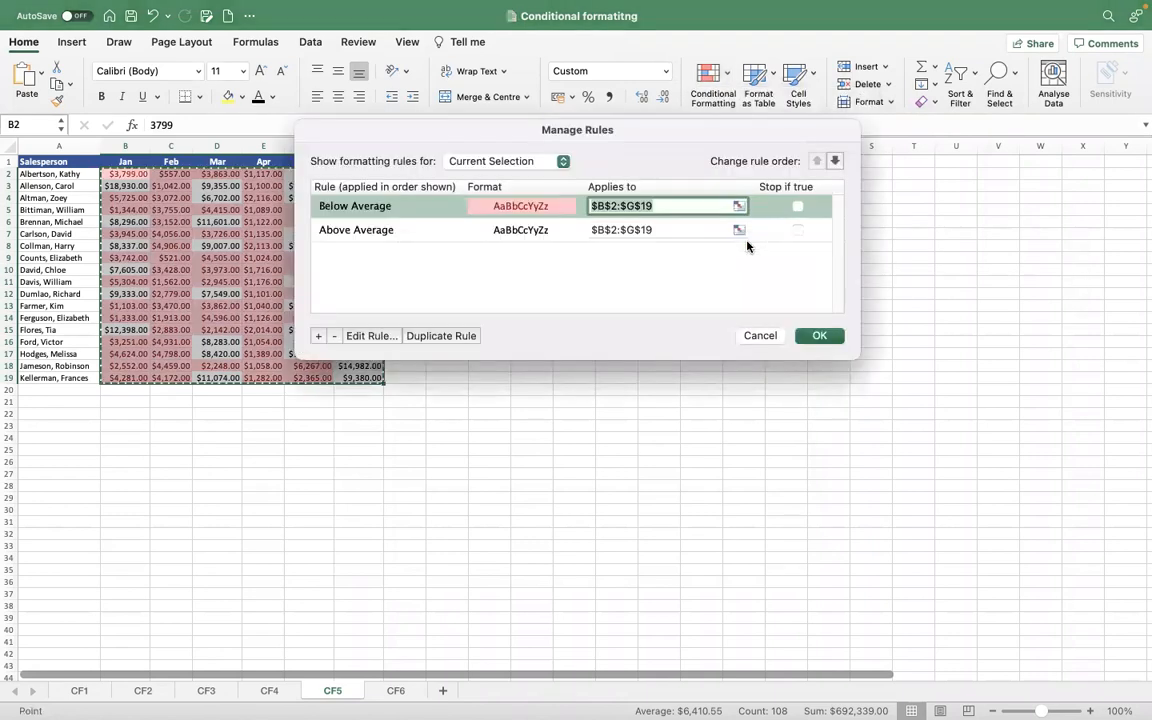
click(406, 231)
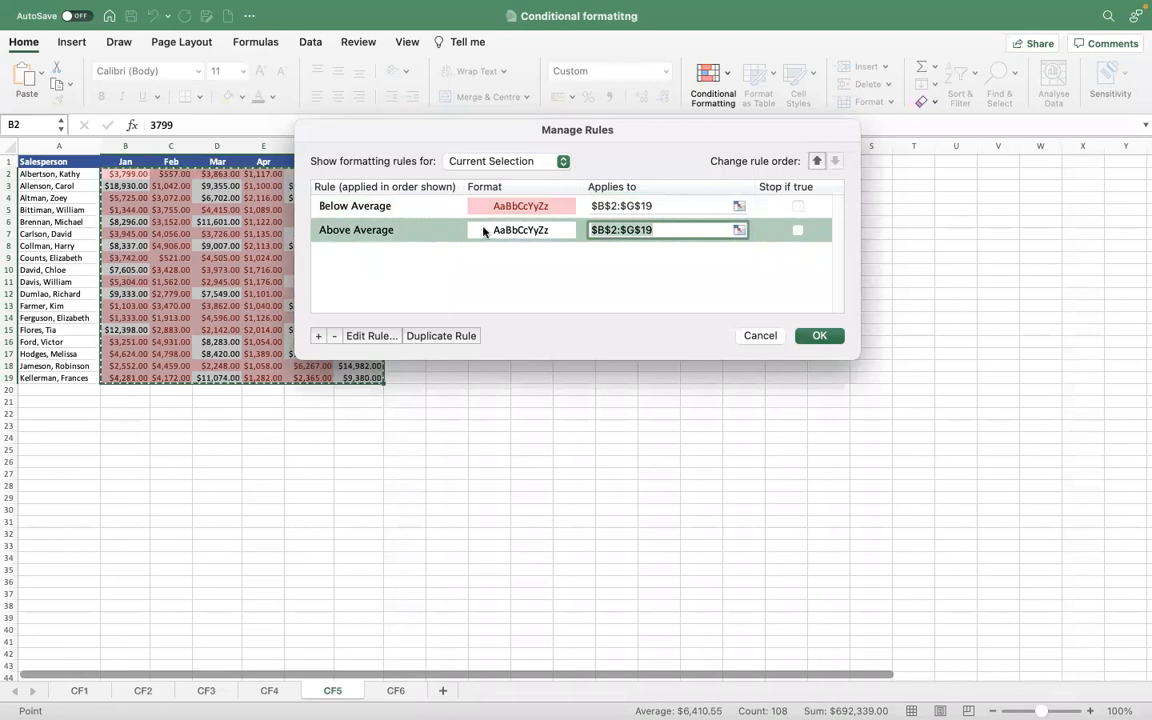
click(371, 335)
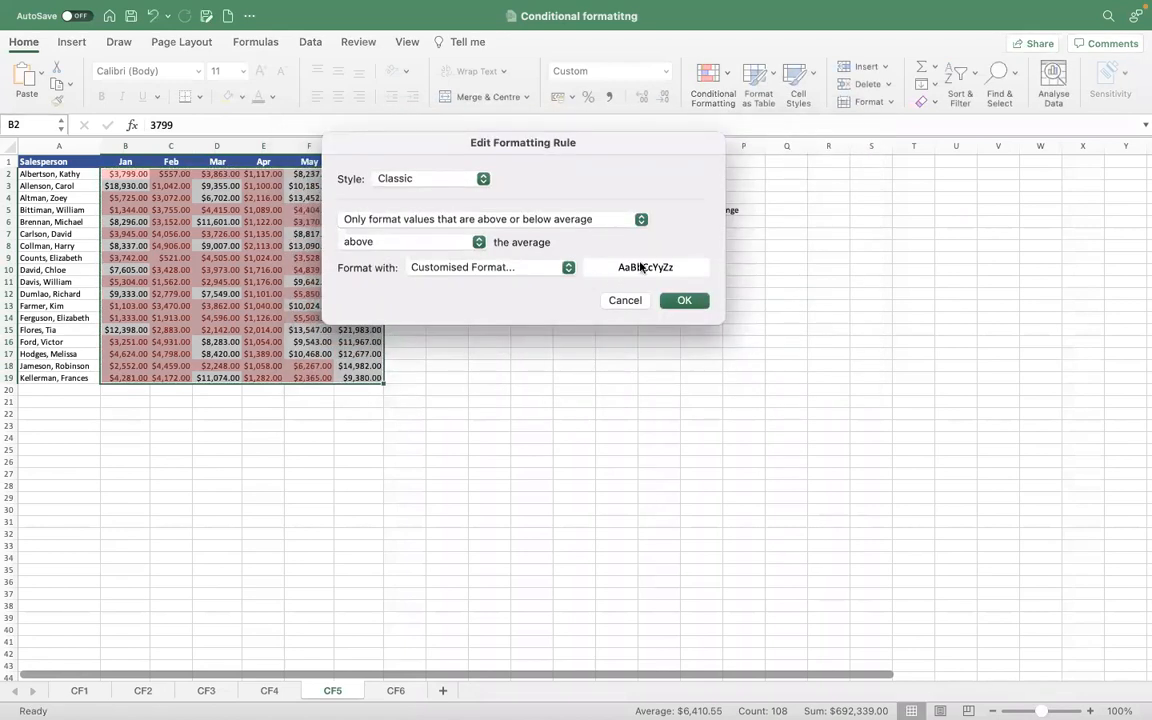
click(534, 270)
click(472, 268)
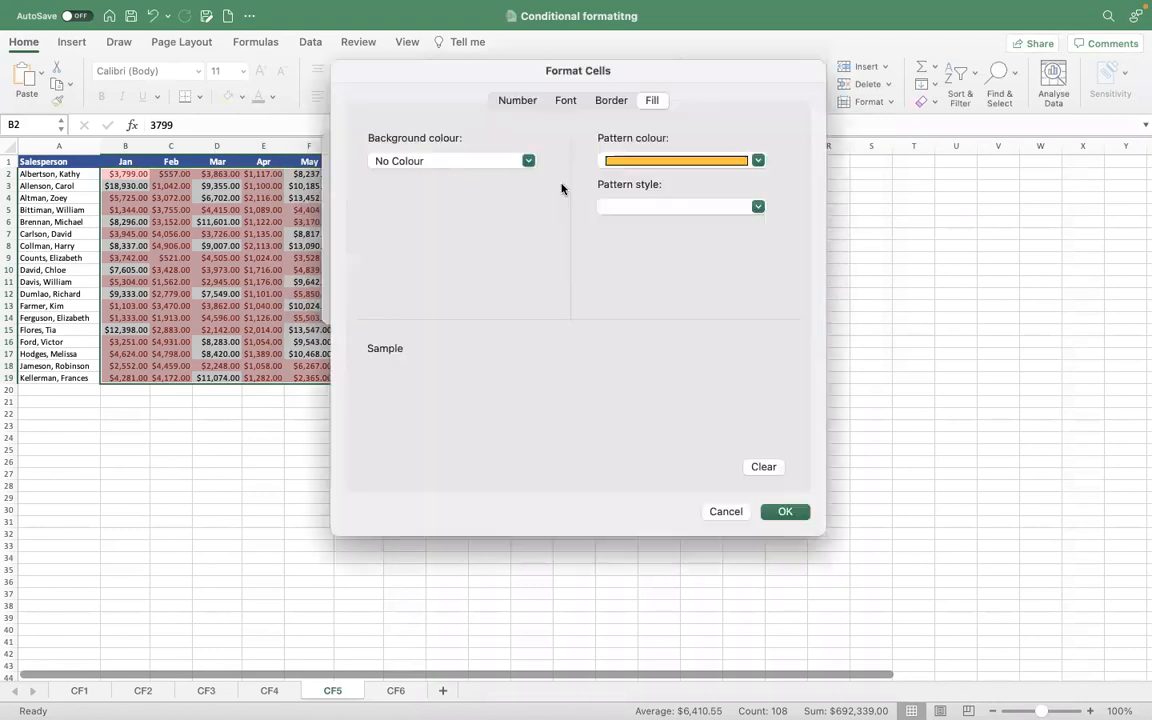
click(612, 101)
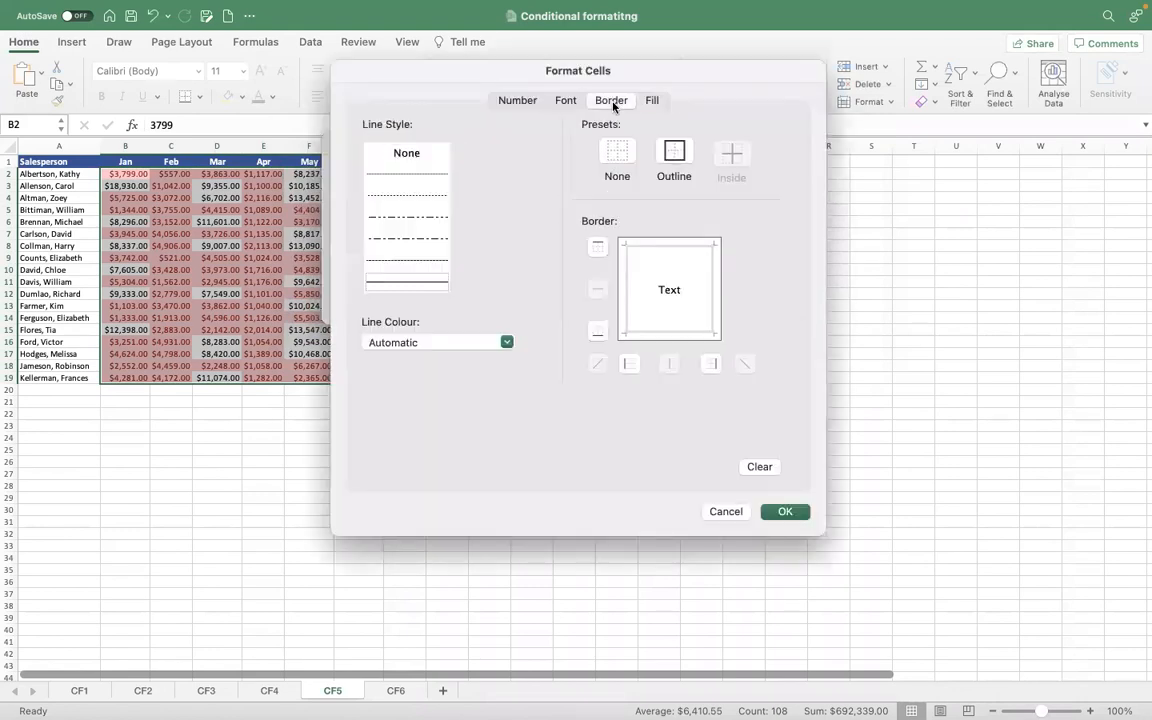
click(652, 100)
click(477, 161)
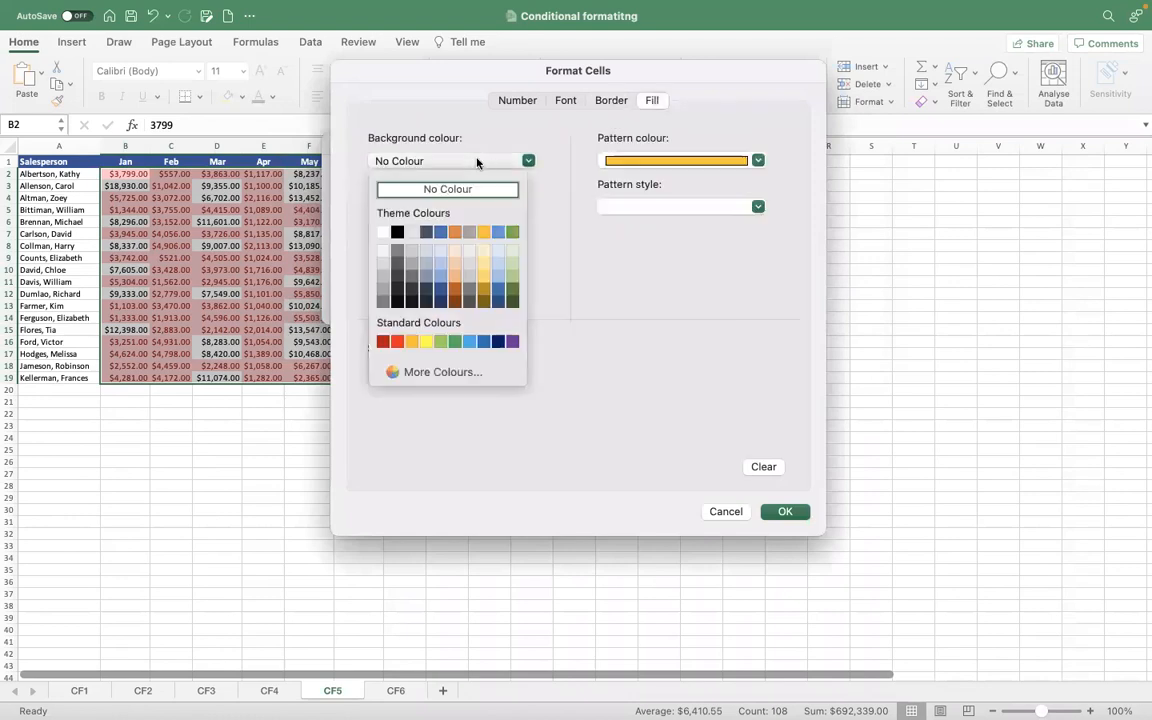
click(412, 341)
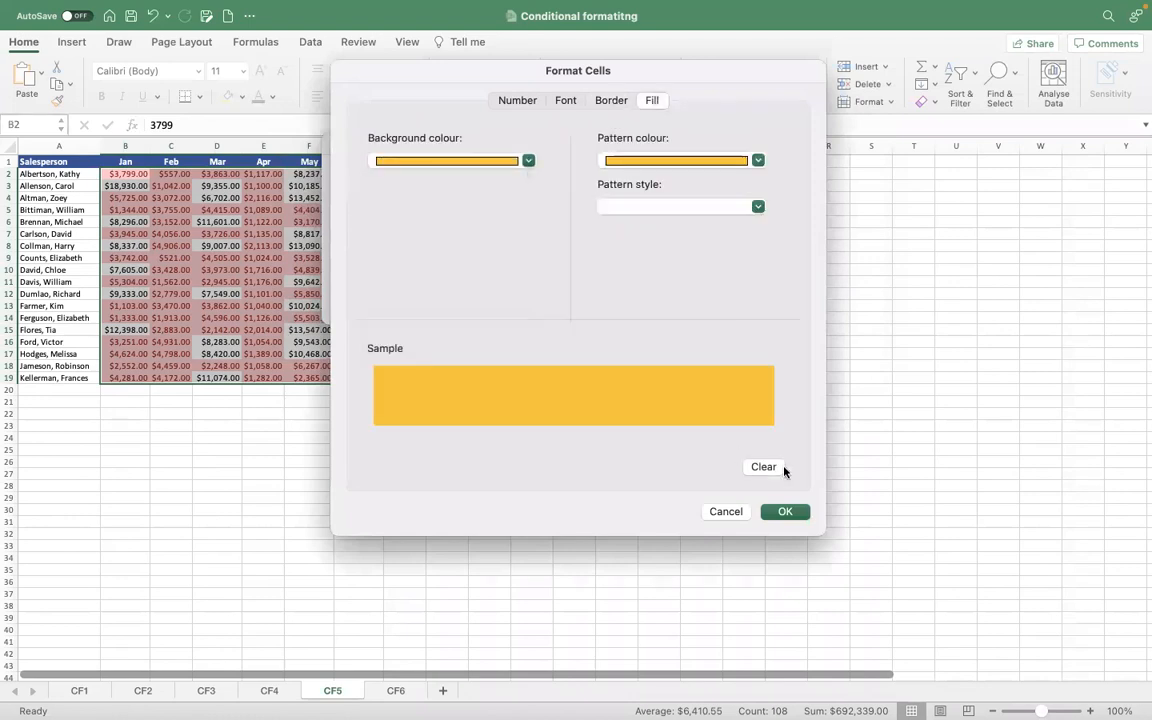
key(Return)
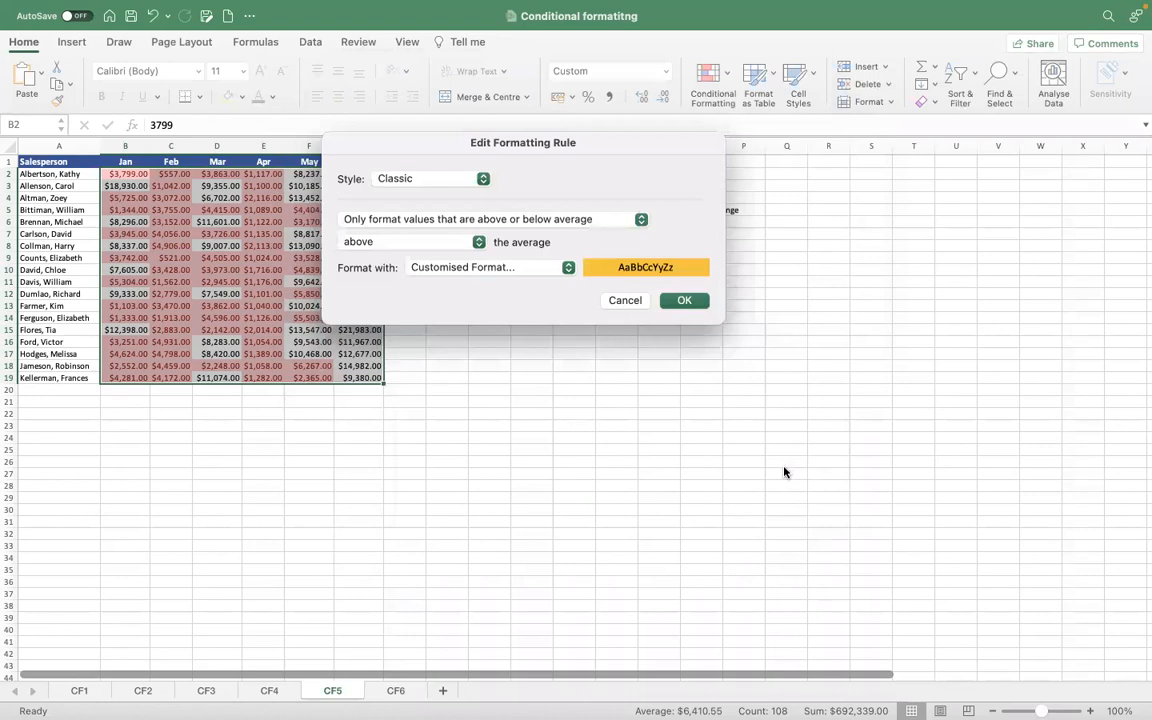
click(684, 300)
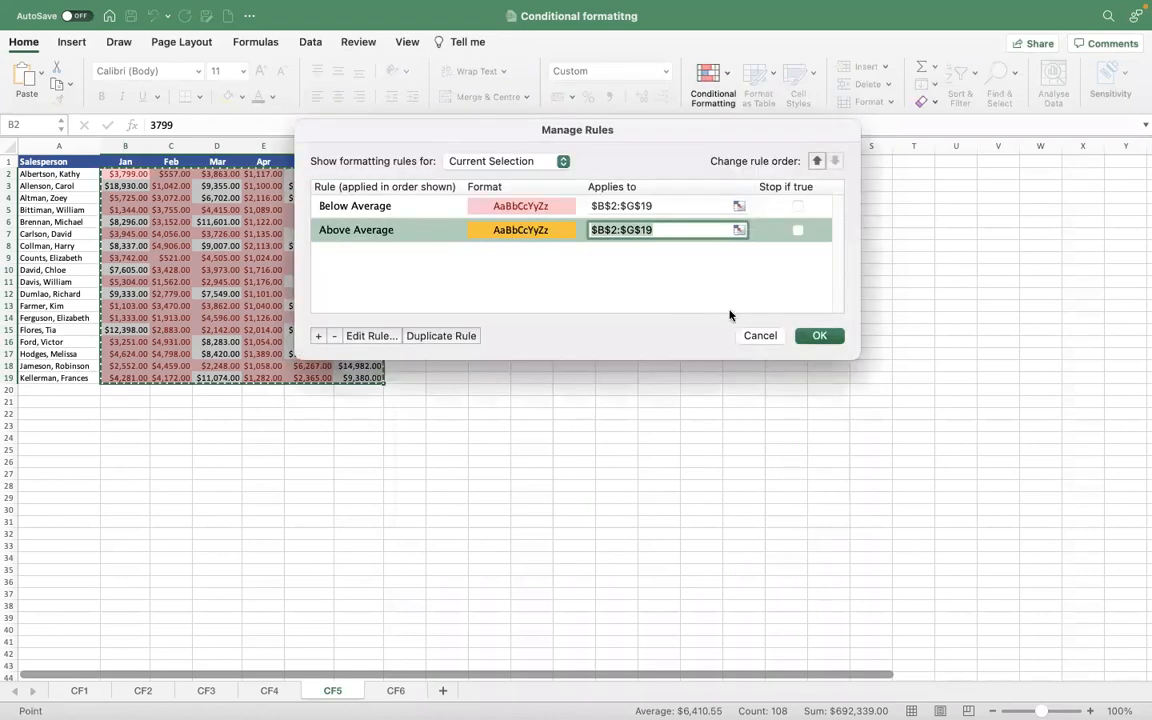
click(818, 336)
click(540, 354)
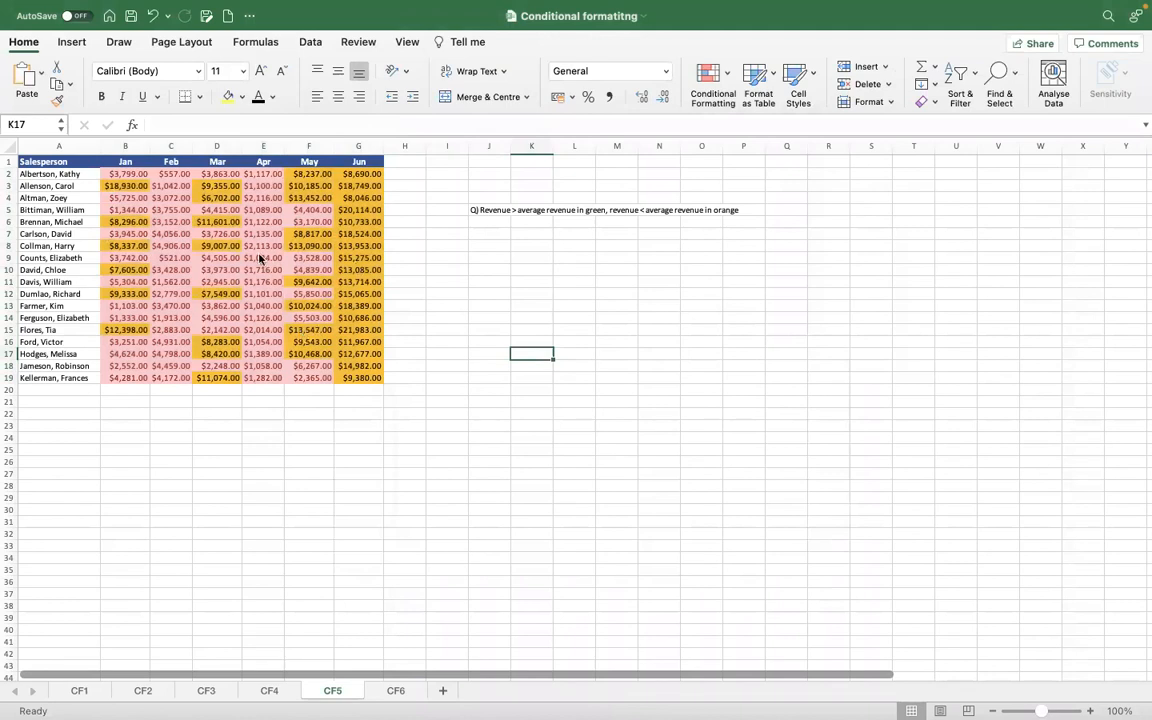
Examine the comparison, format and background colour options of a new Above Average rule, then discard the rule.
click(729, 76)
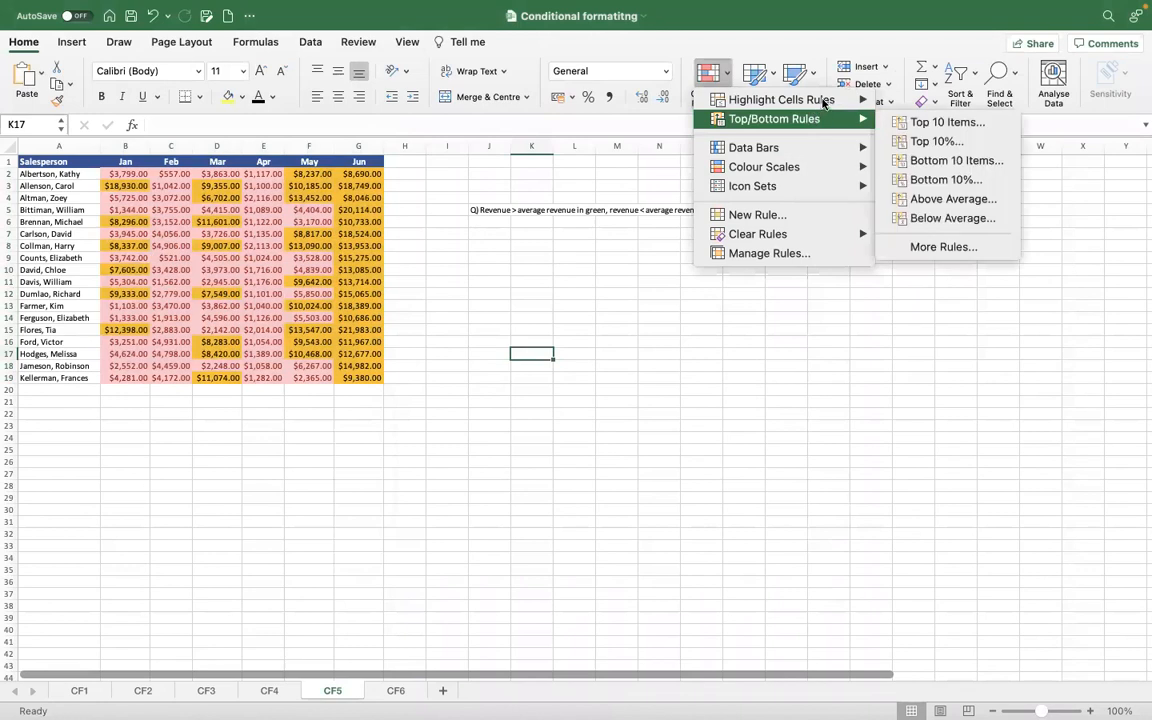
mouse_move(824, 103)
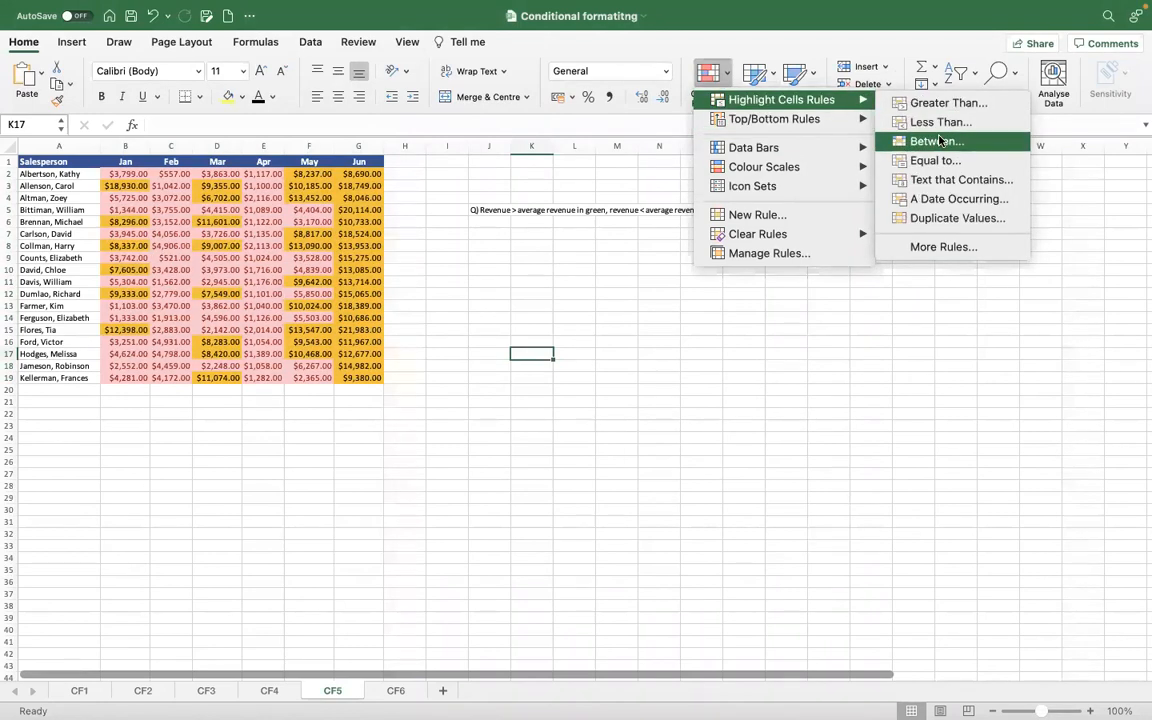
mouse_move(850, 120)
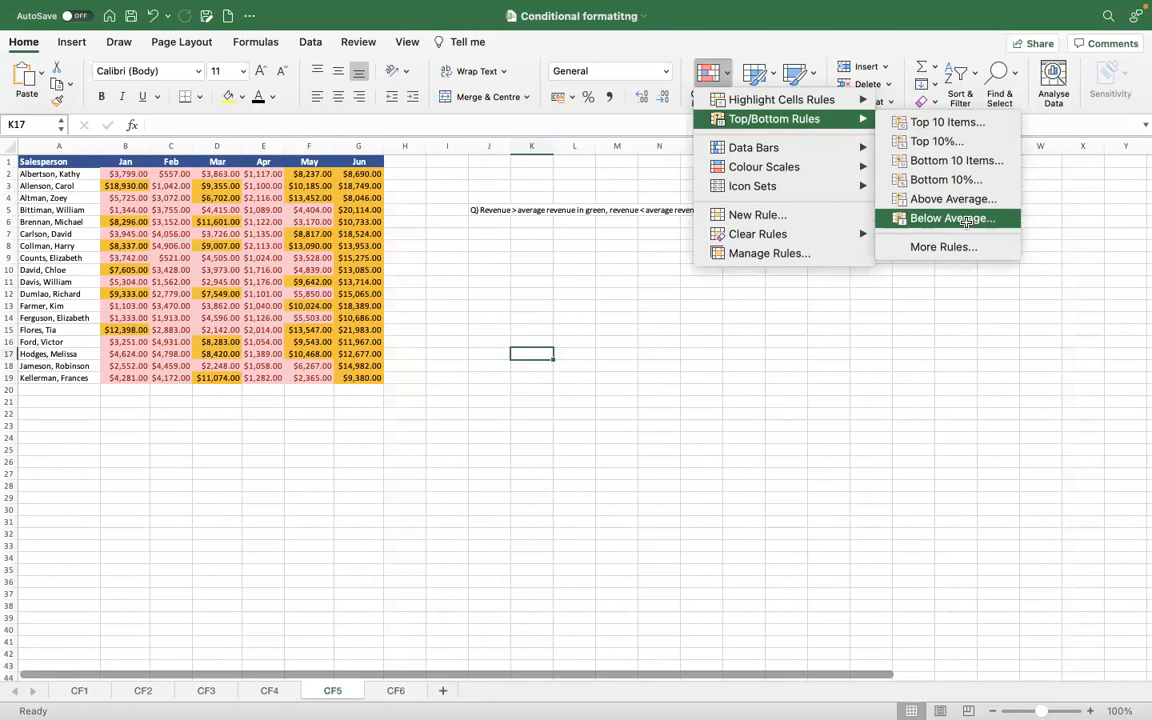
click(966, 200)
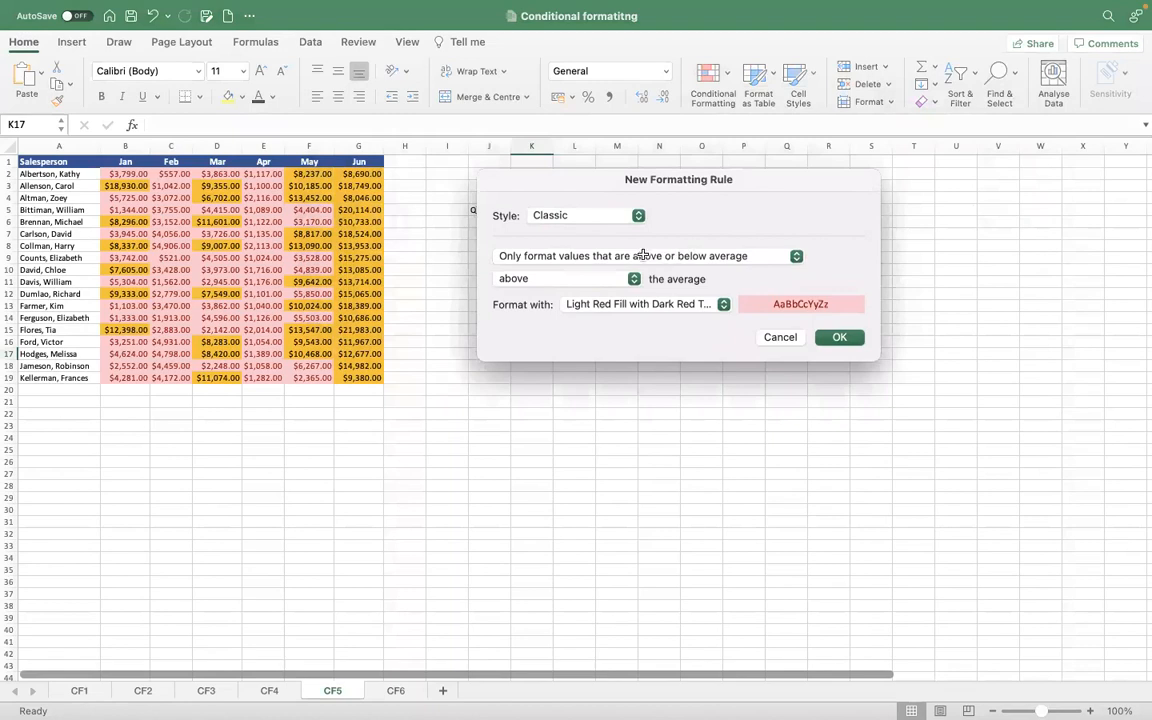
click(567, 279)
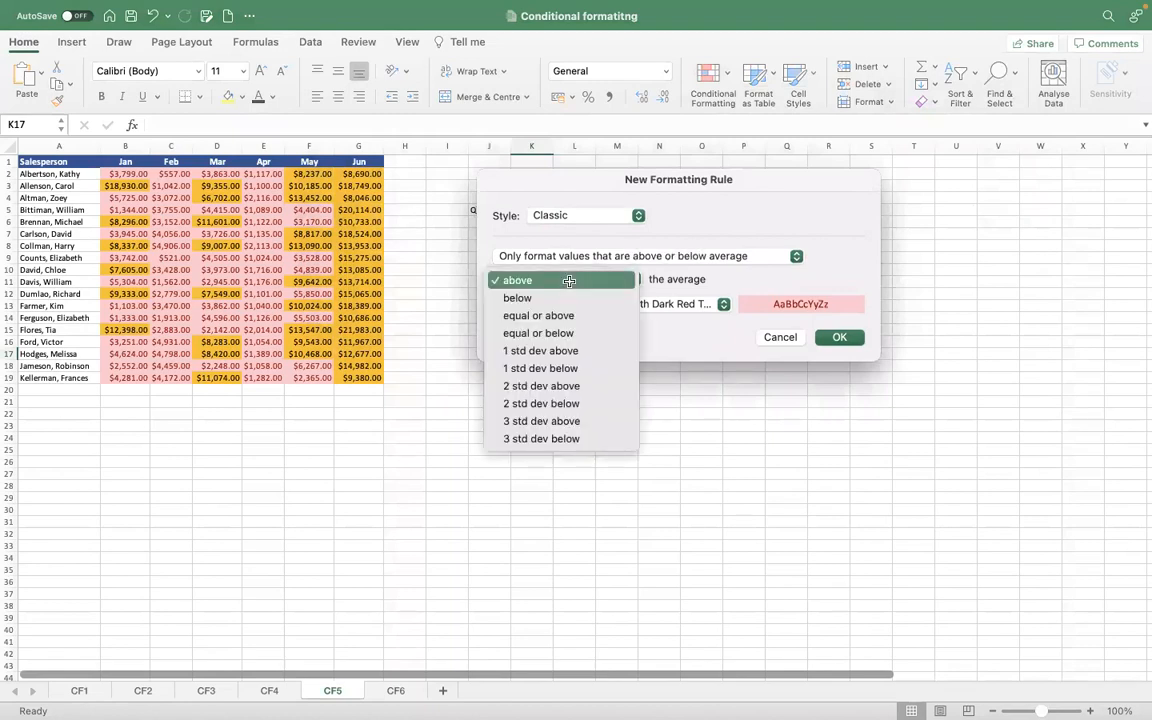
click(568, 280)
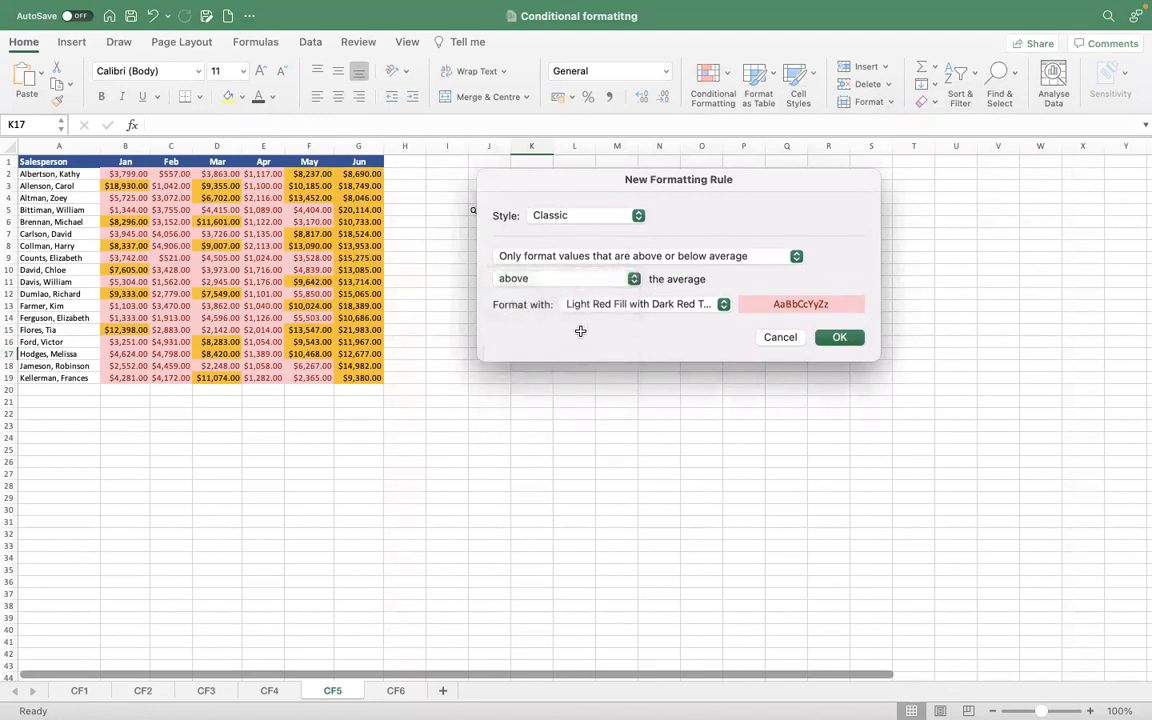
click(650, 303)
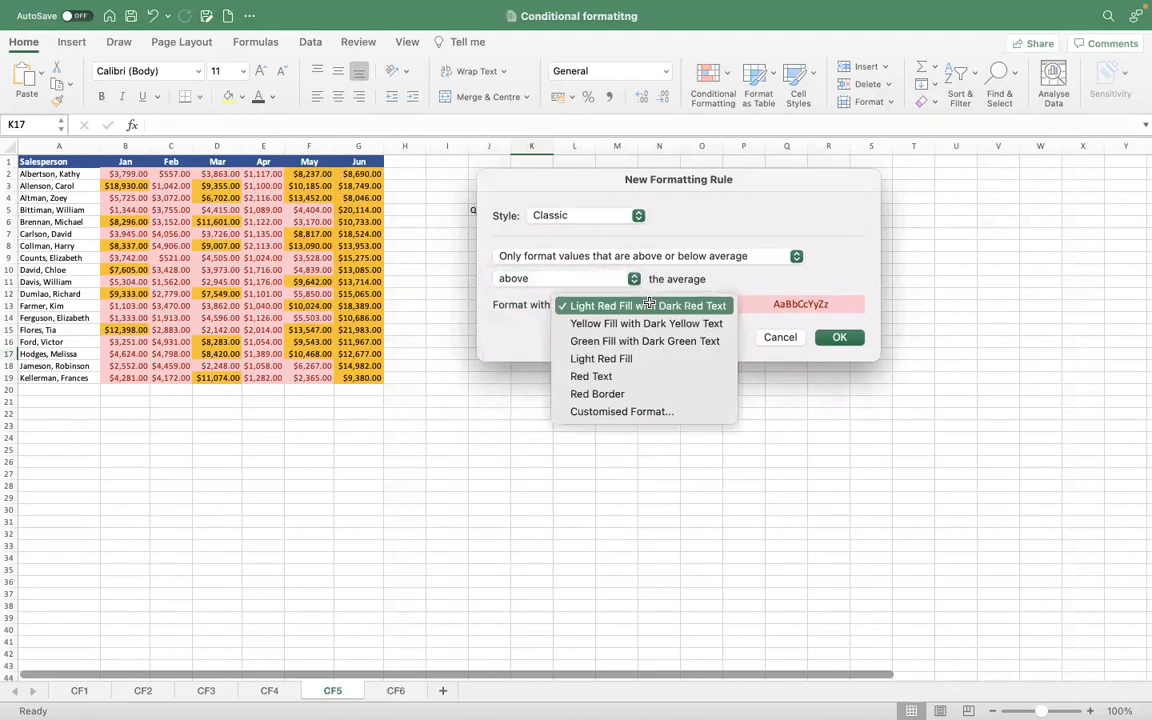
click(608, 412)
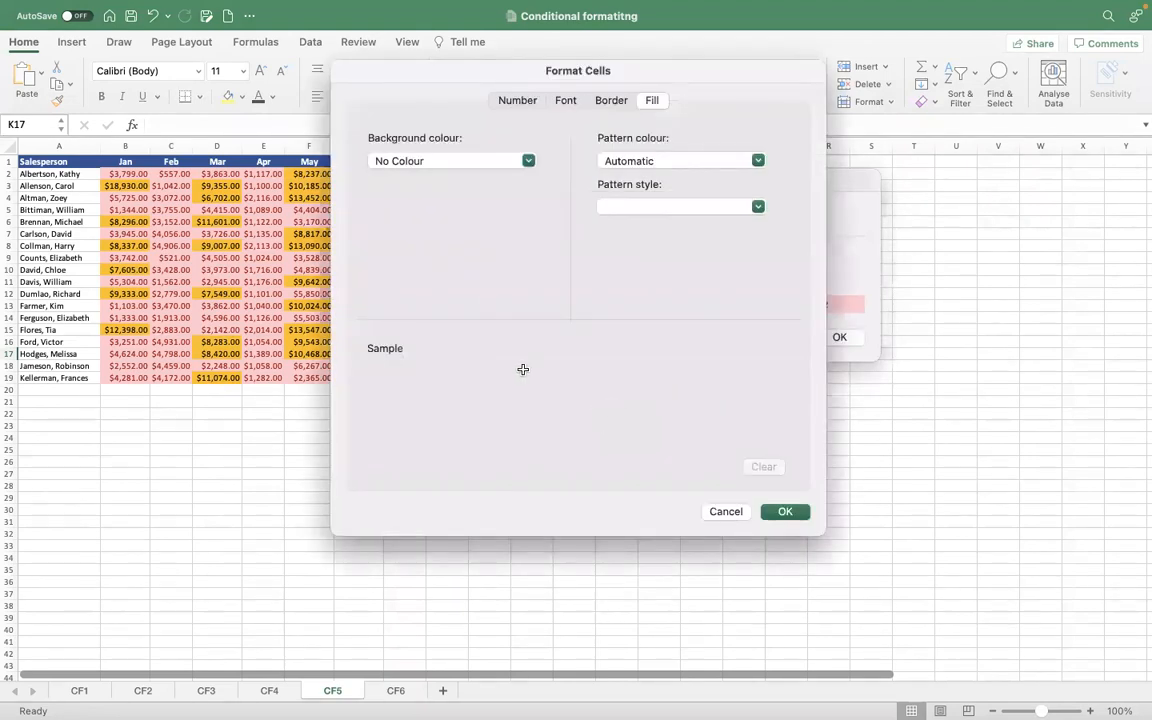
click(466, 161)
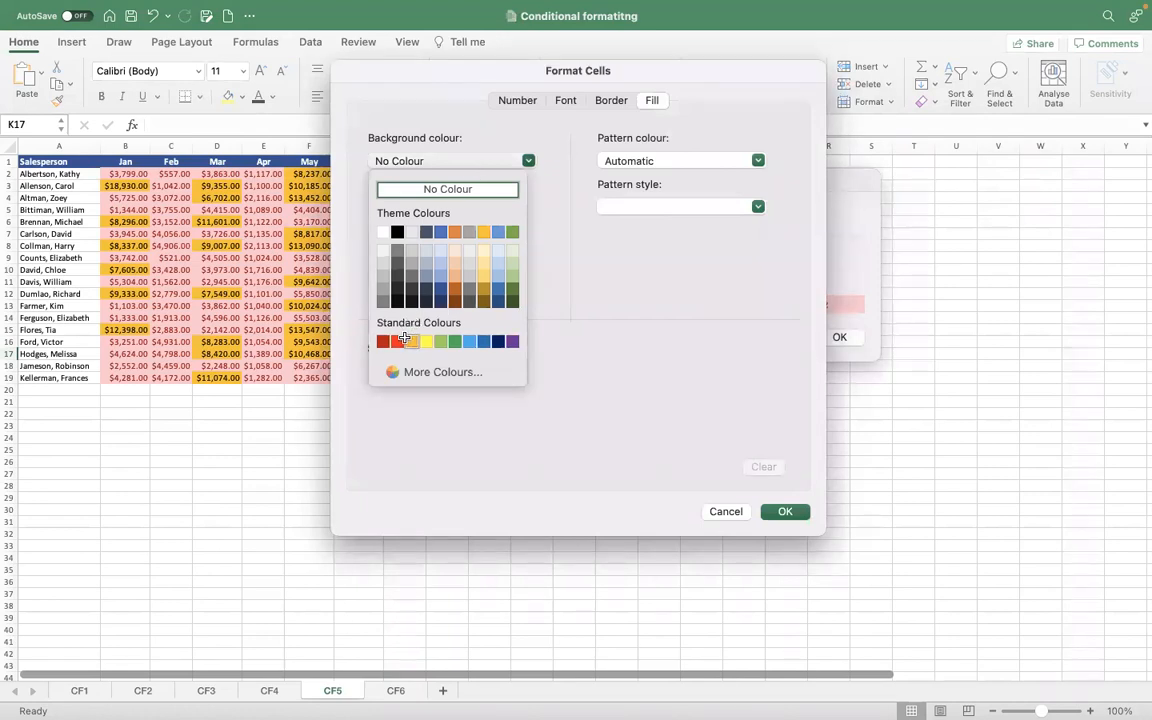
click(659, 311)
click(726, 511)
click(778, 337)
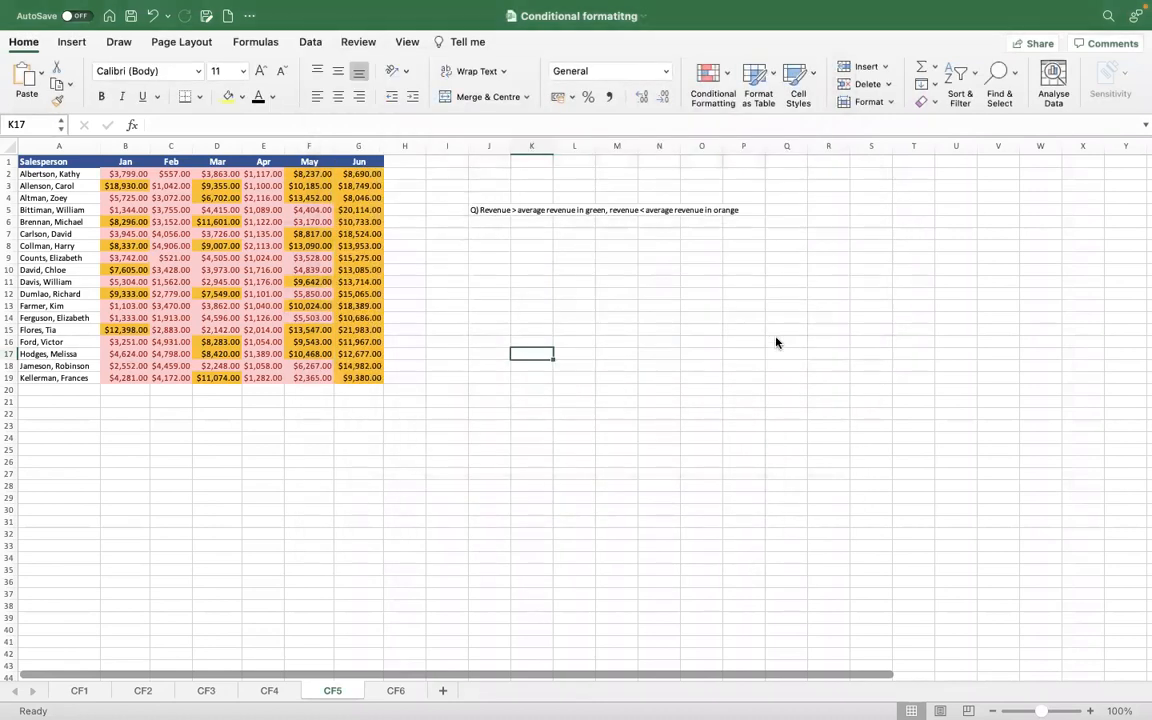
Check the rule list for cell K17 and the format options of a new Below Average rule, discarding both.
click(710, 76)
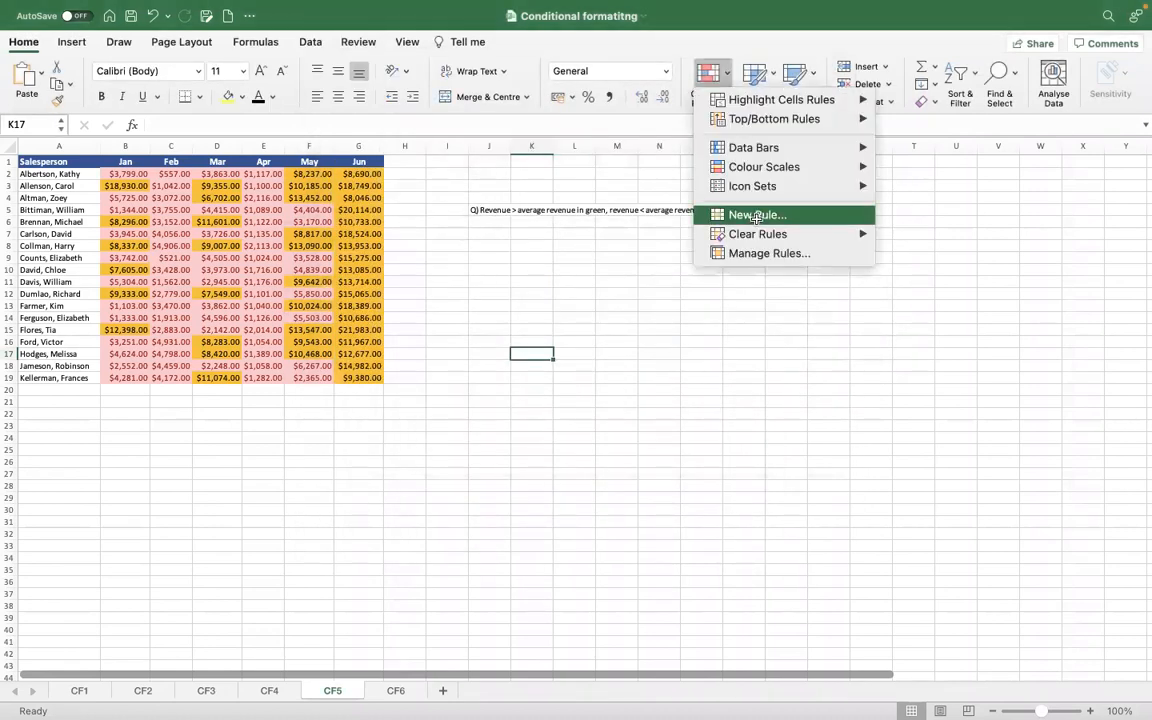
click(748, 252)
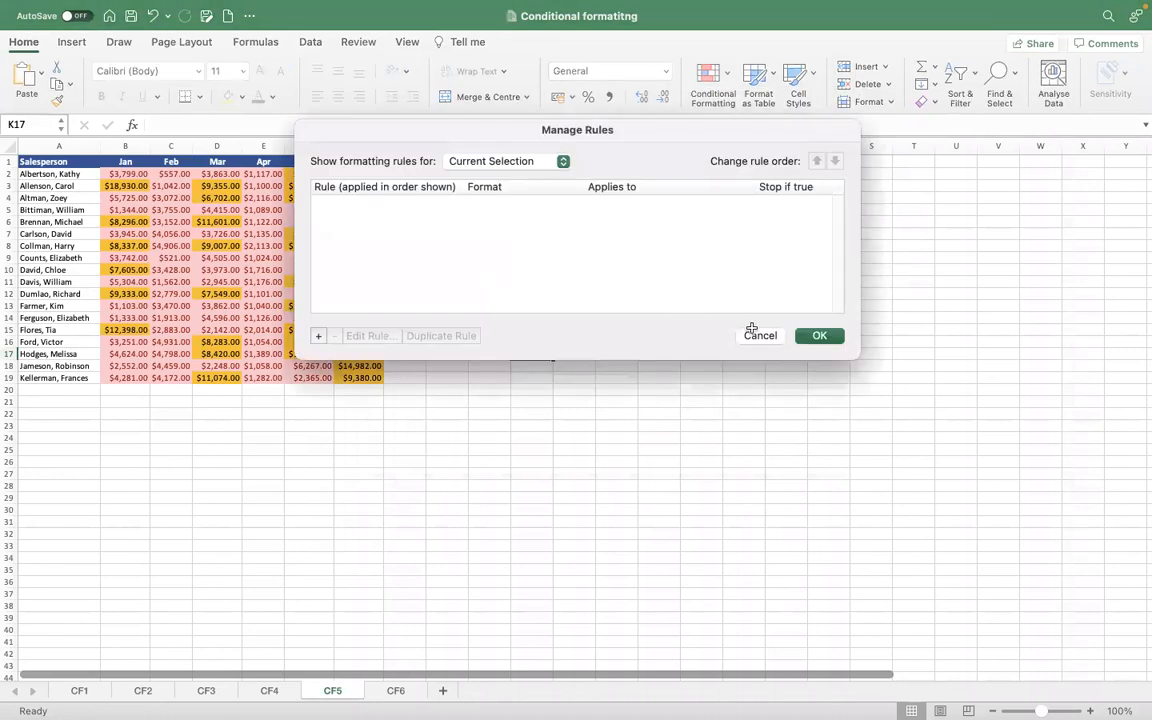
click(756, 334)
click(726, 80)
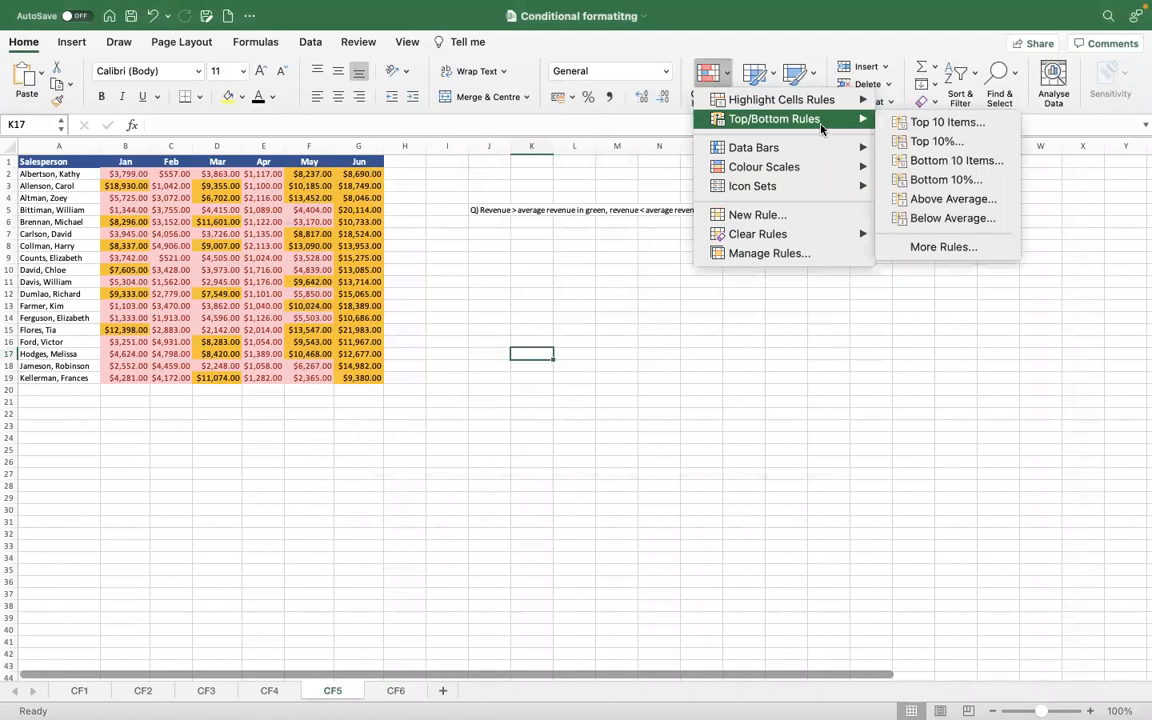
click(918, 218)
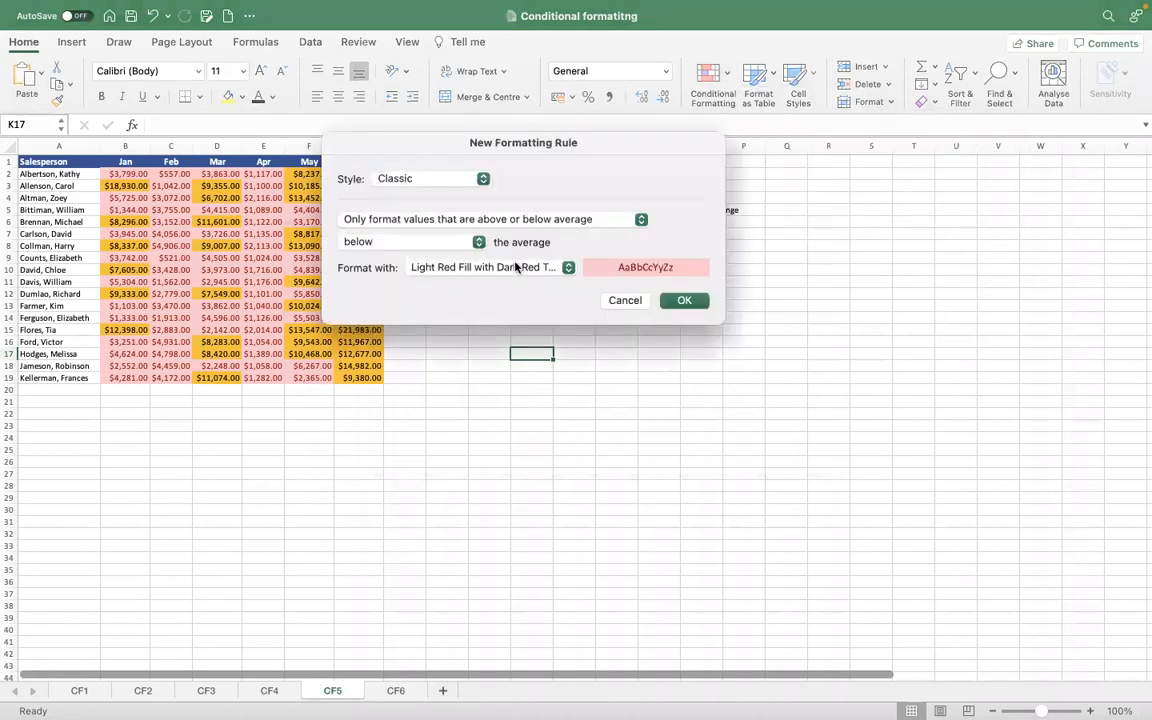
click(511, 267)
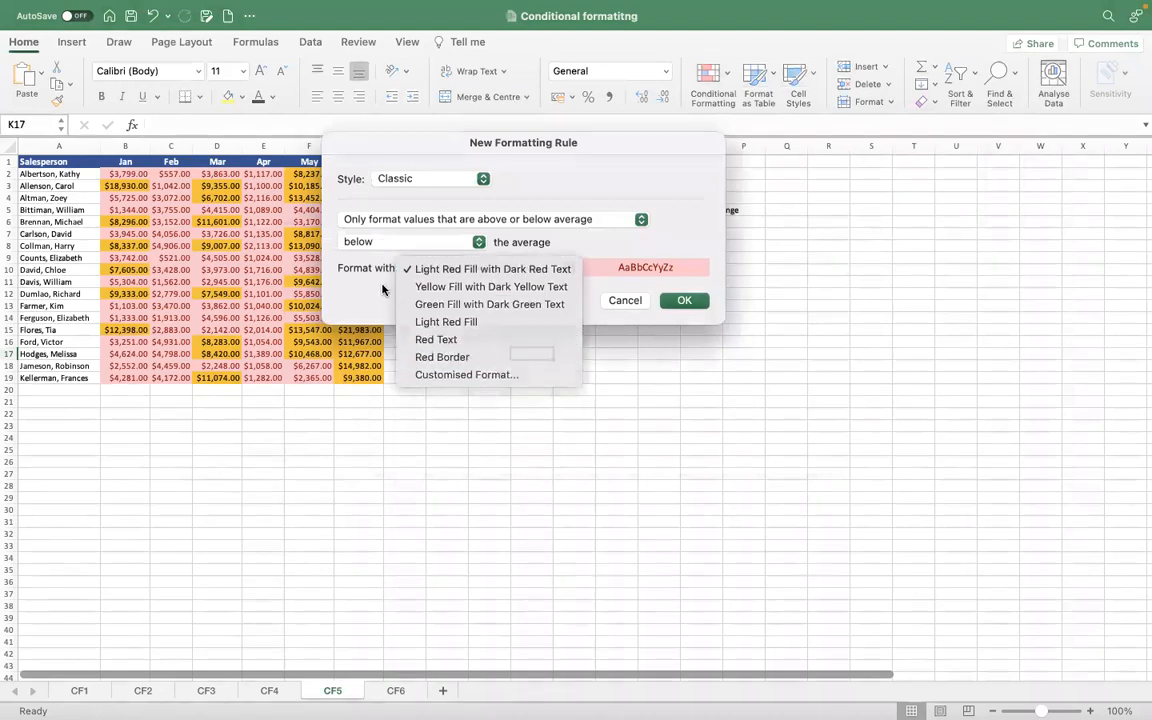
click(529, 270)
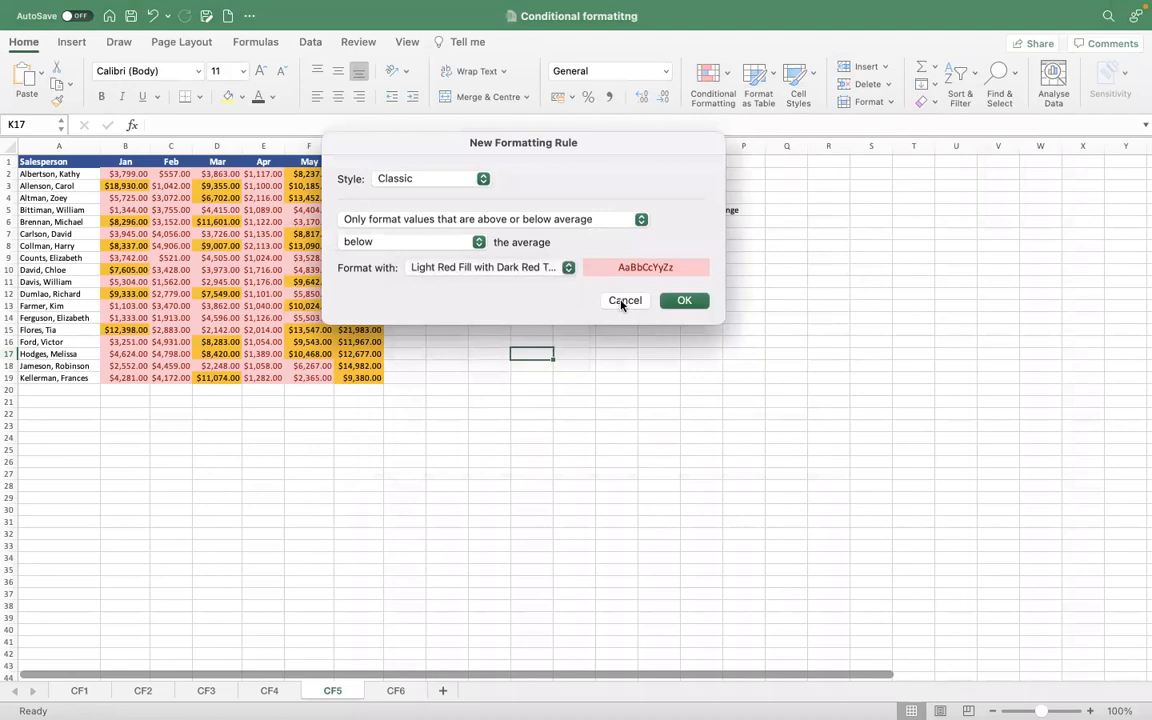
click(619, 300)
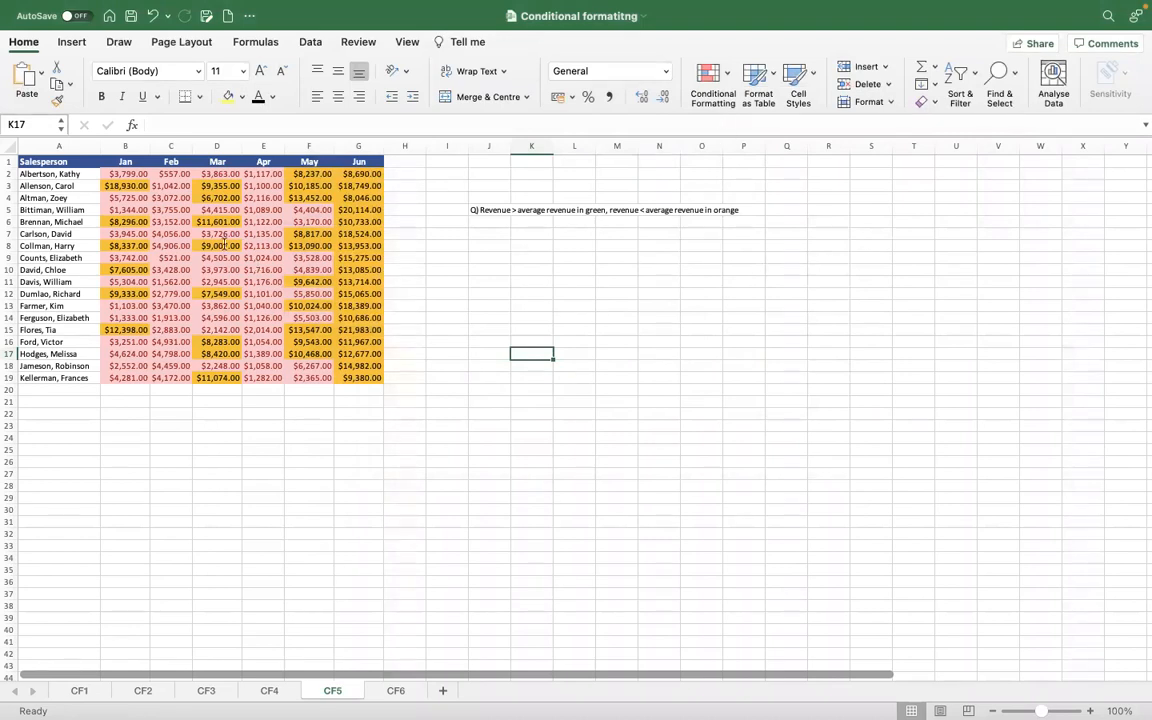
Bring up the rules applying to cell B2 and delete the Above Average rule from the list.
click(125, 174)
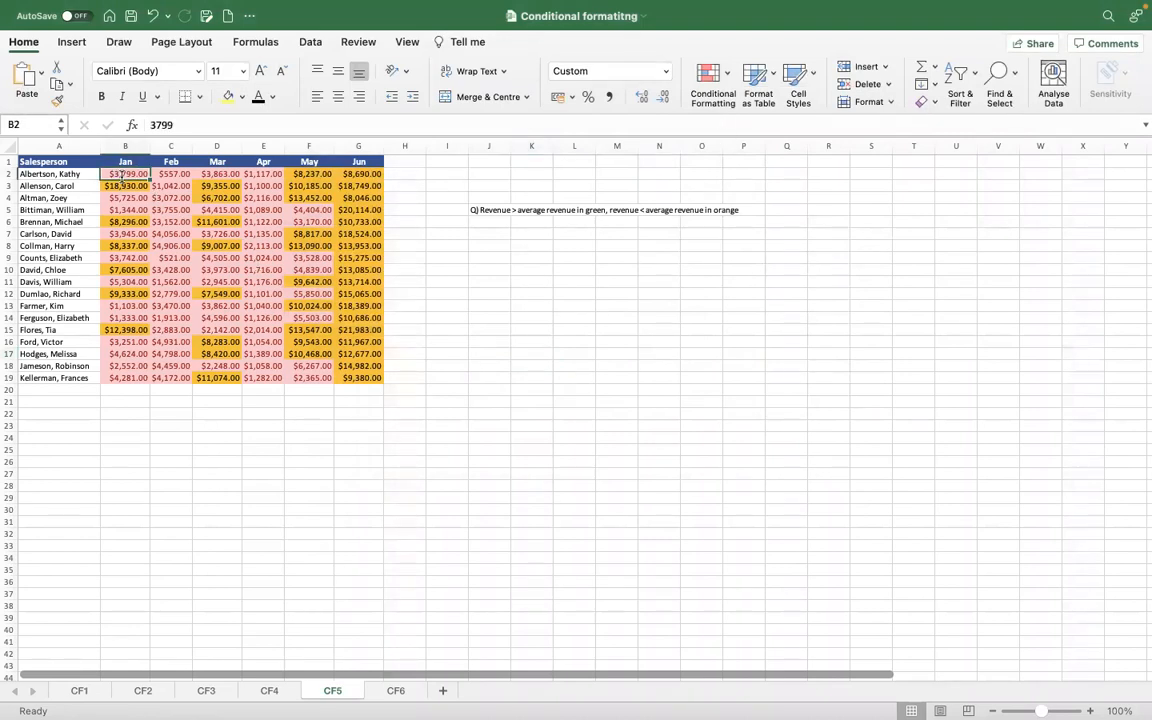
click(724, 75)
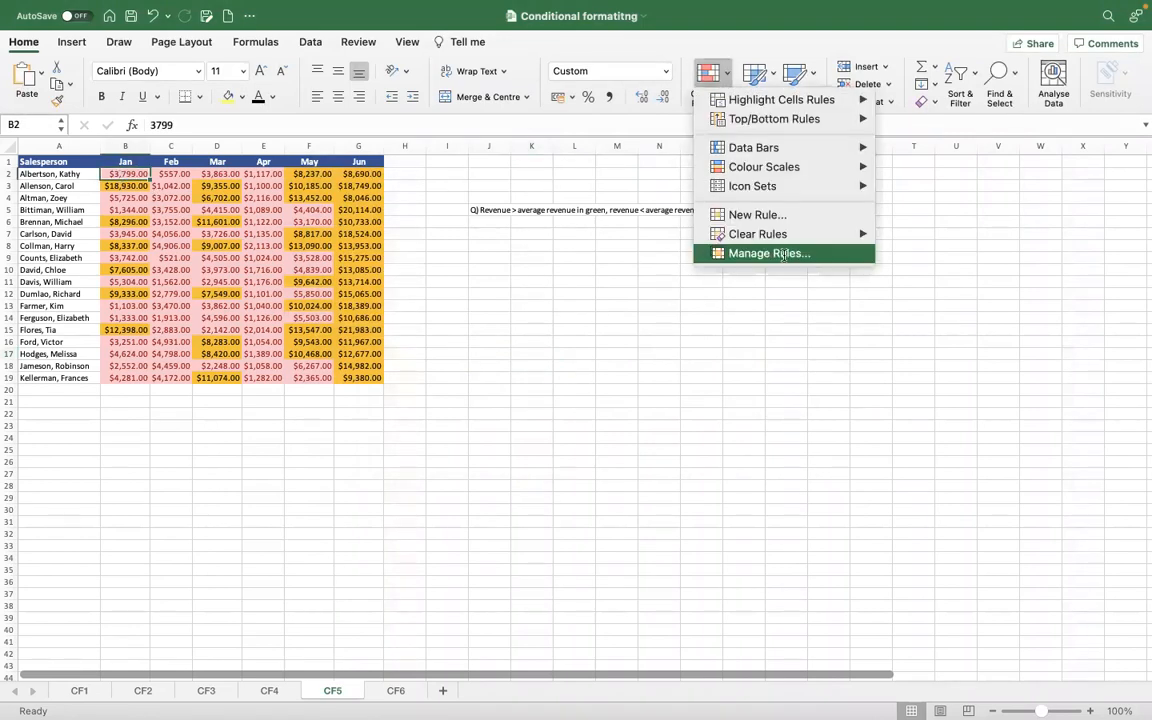
click(784, 254)
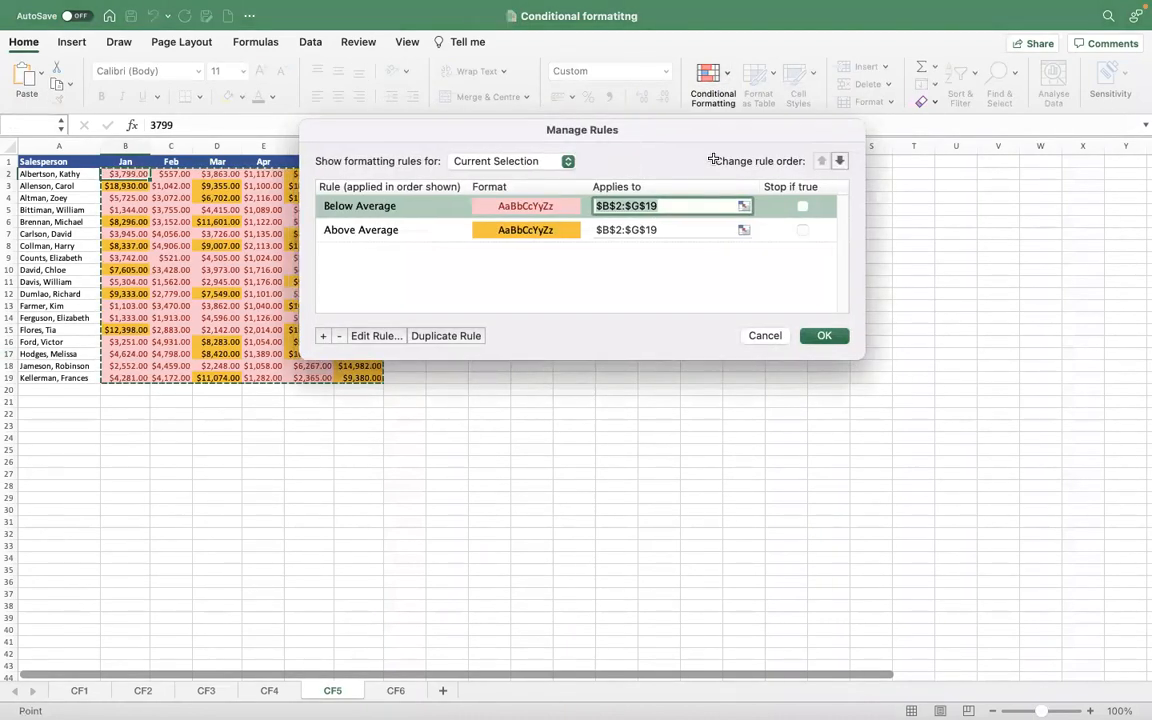
drag(713, 160, 824, 195)
click(518, 257)
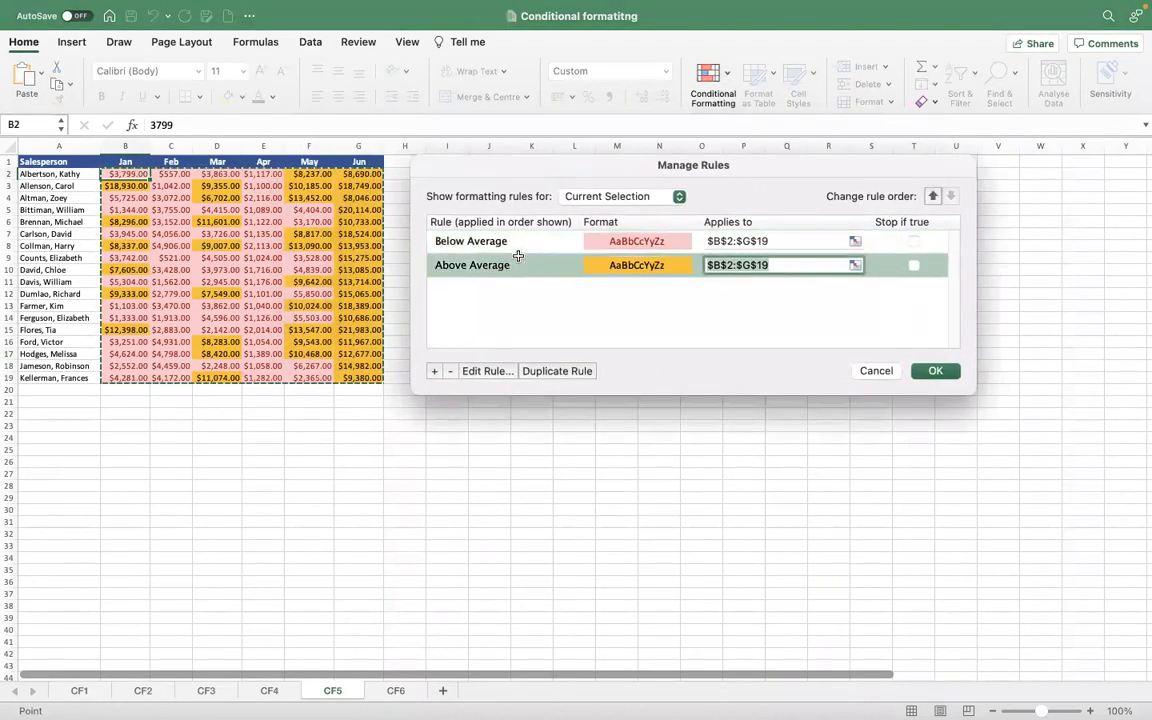
click(503, 242)
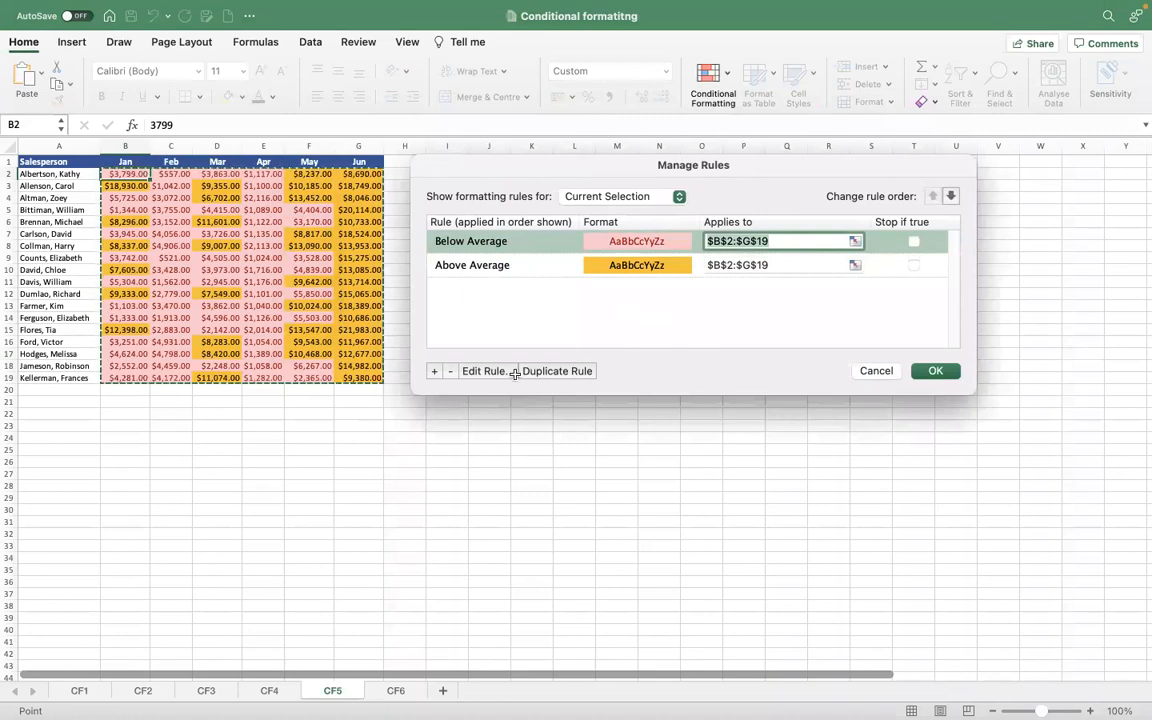
click(468, 272)
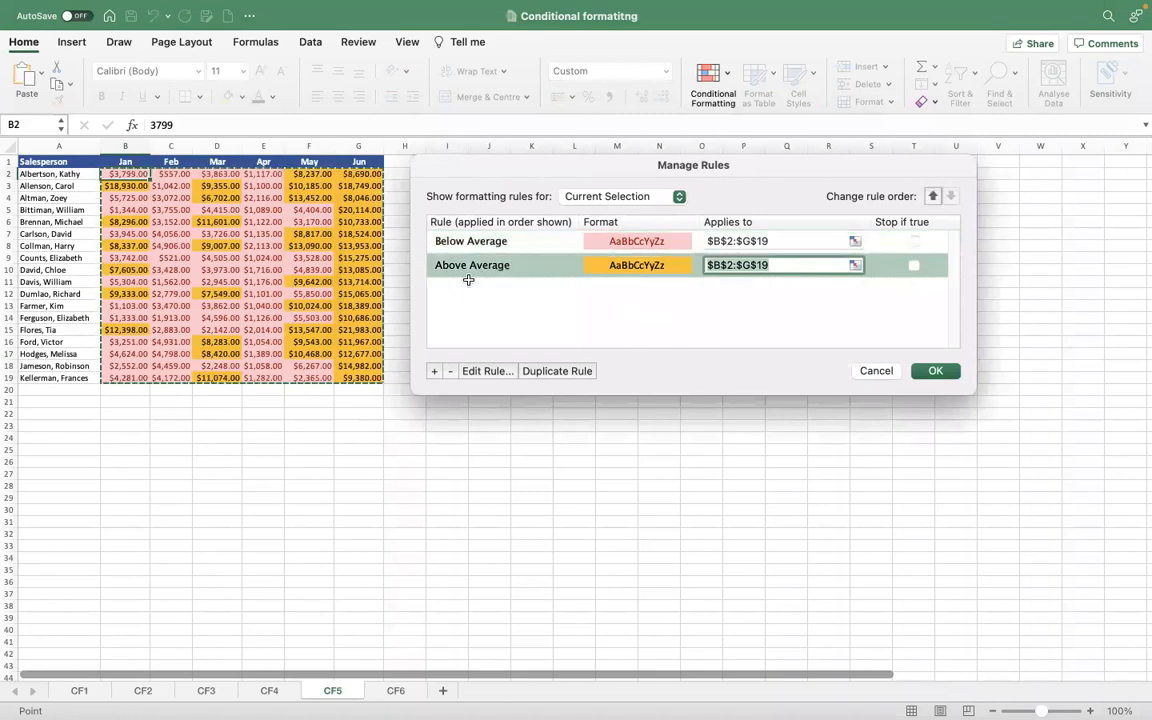
click(451, 371)
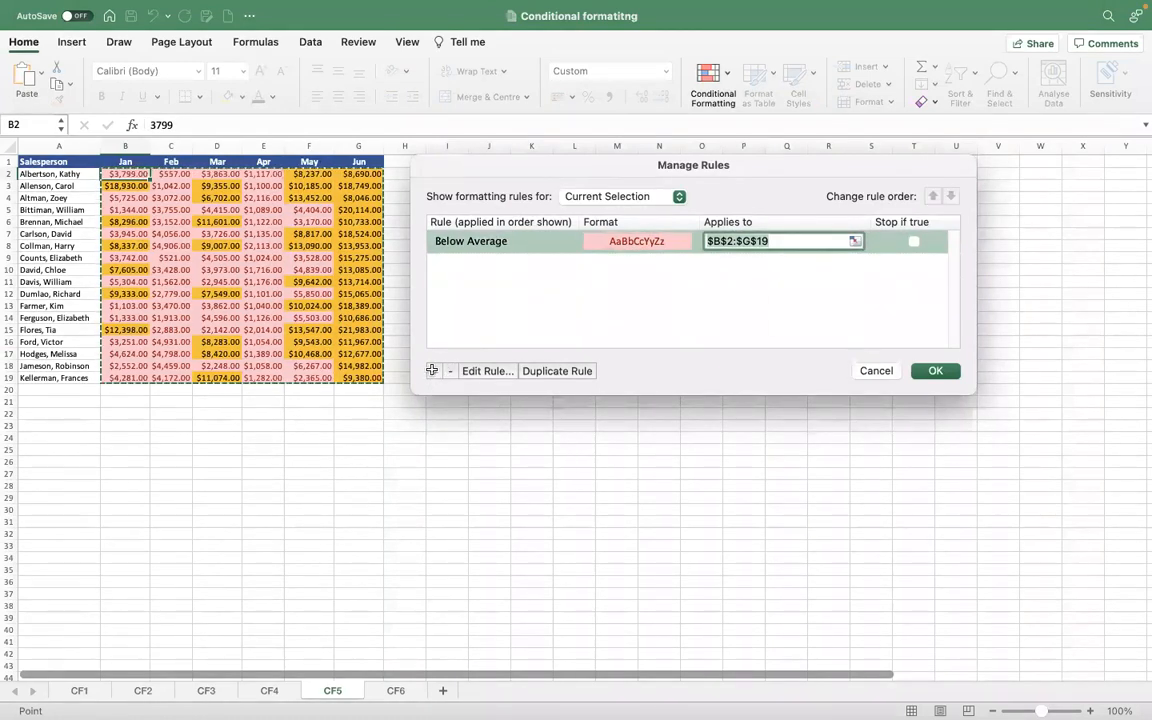
Discard the pending rule changes for cell B2 and close the rule list.
click(432, 371)
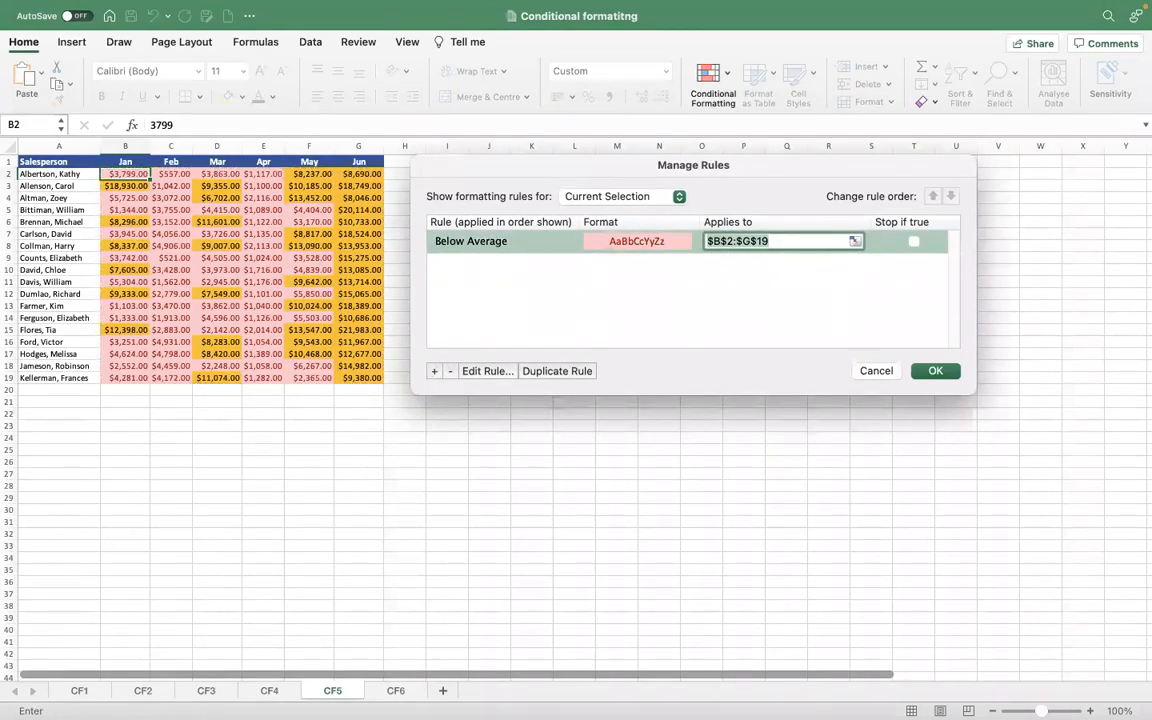
click(894, 368)
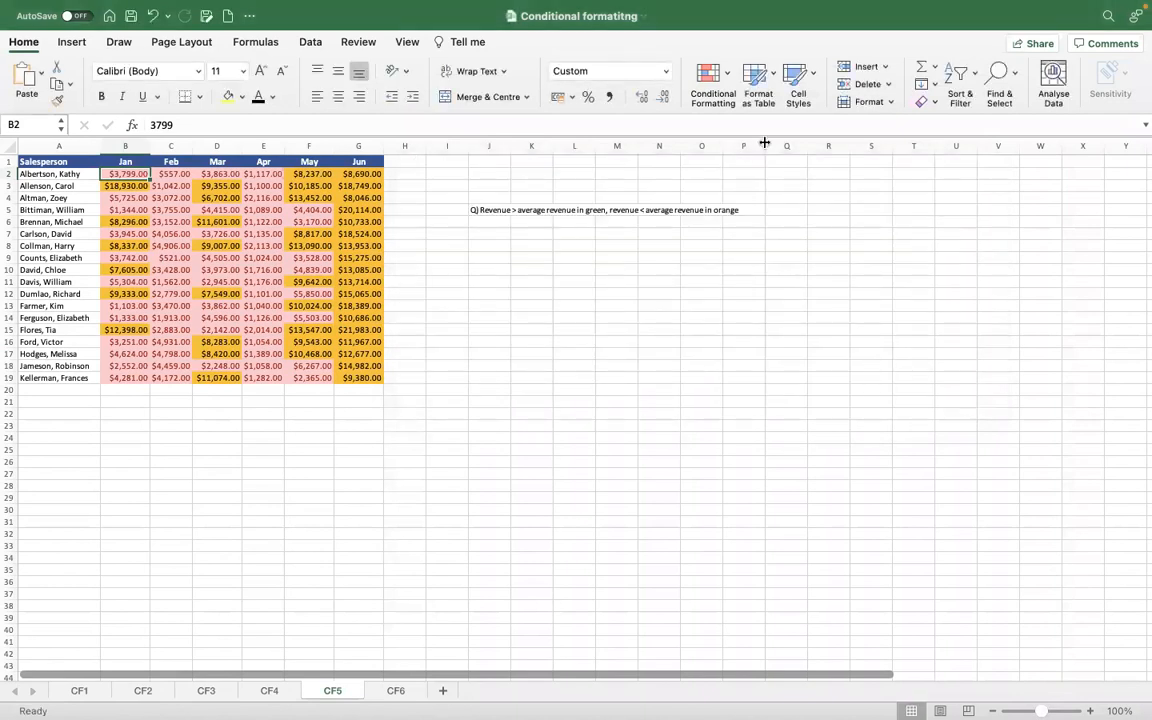
Autofit column J on sheet CF5 to the width of its revenue question text.
click(727, 86)
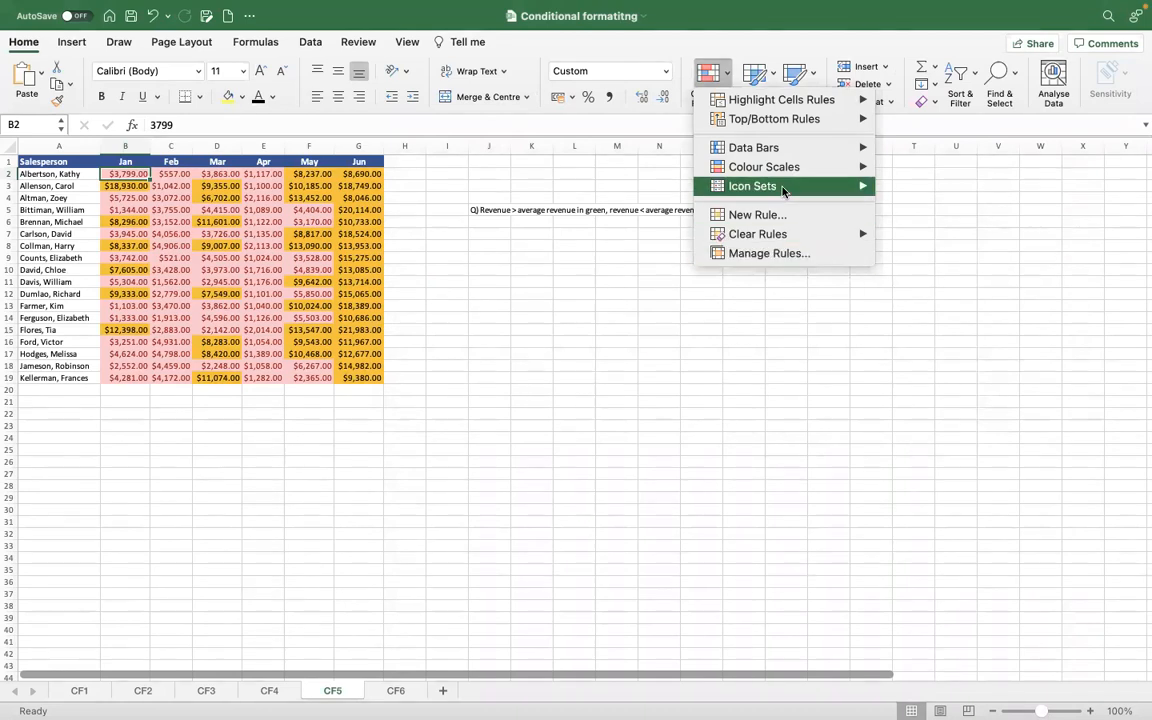
mouse_move(823, 125)
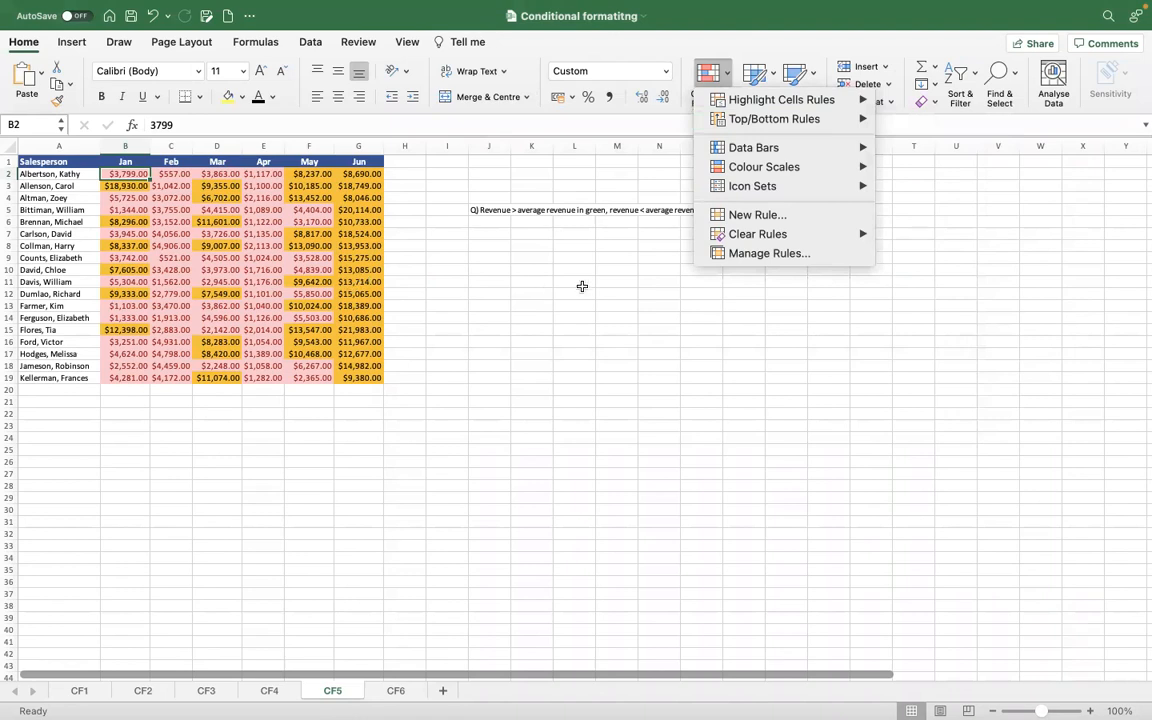
click(496, 211)
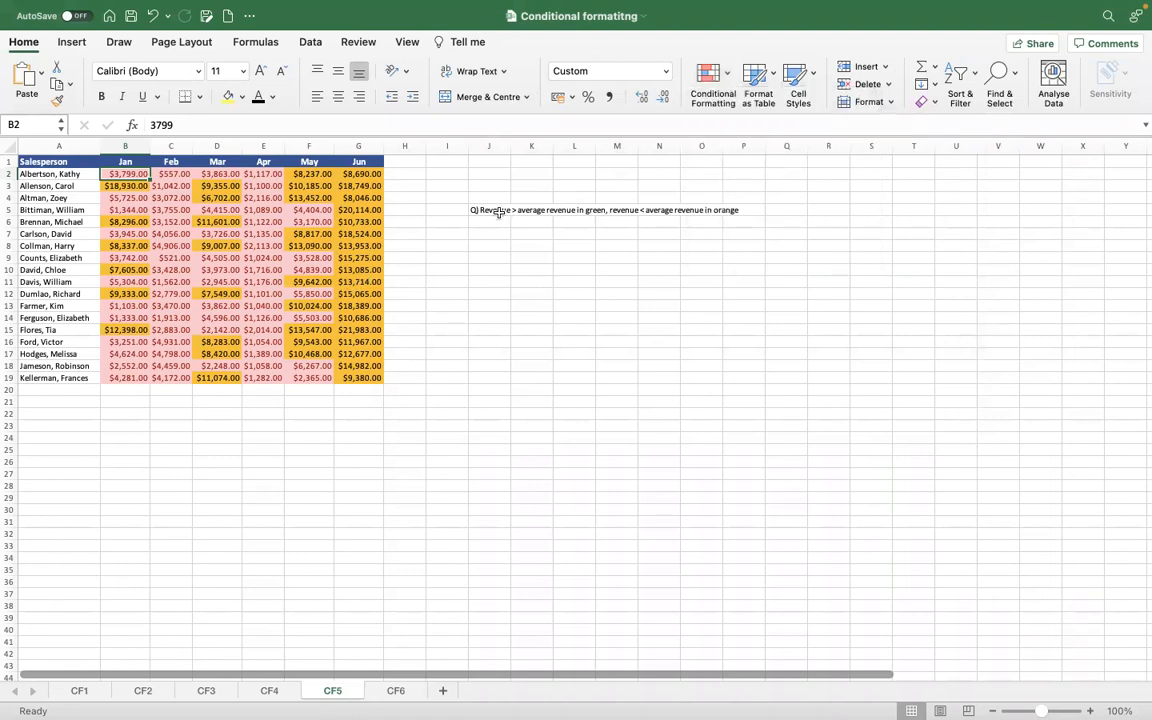
double_click(510, 147)
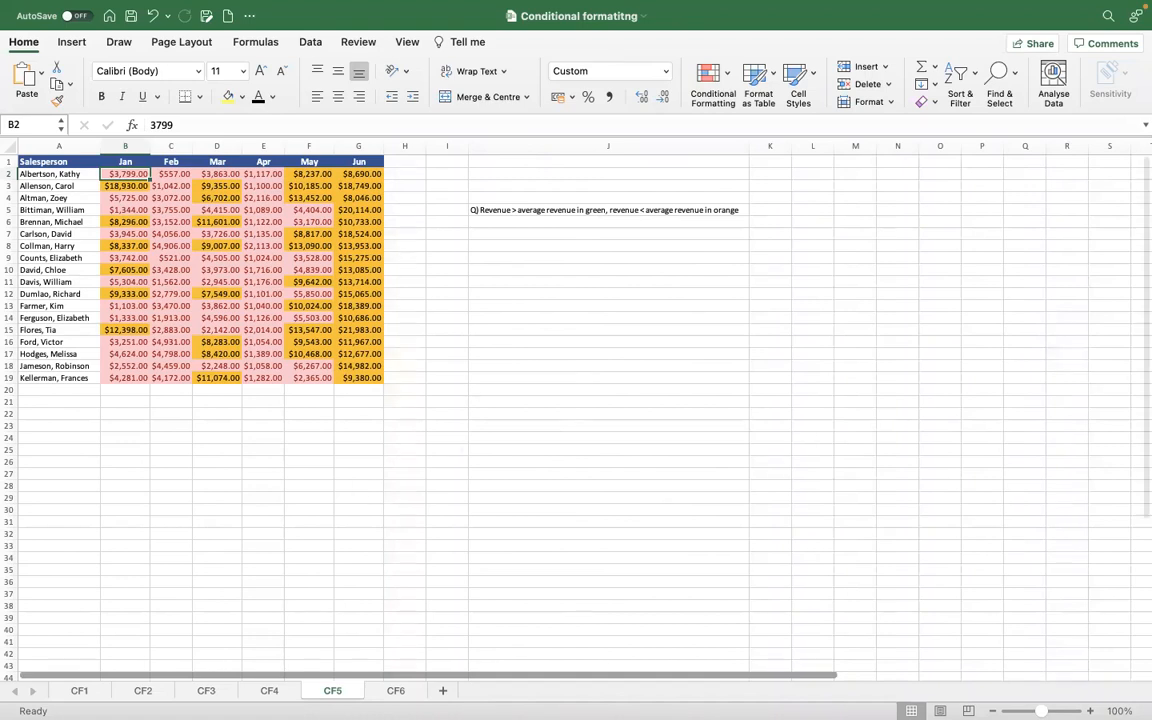
Select the monthly sales figures B2:G19 on sheet CF6.
click(398, 690)
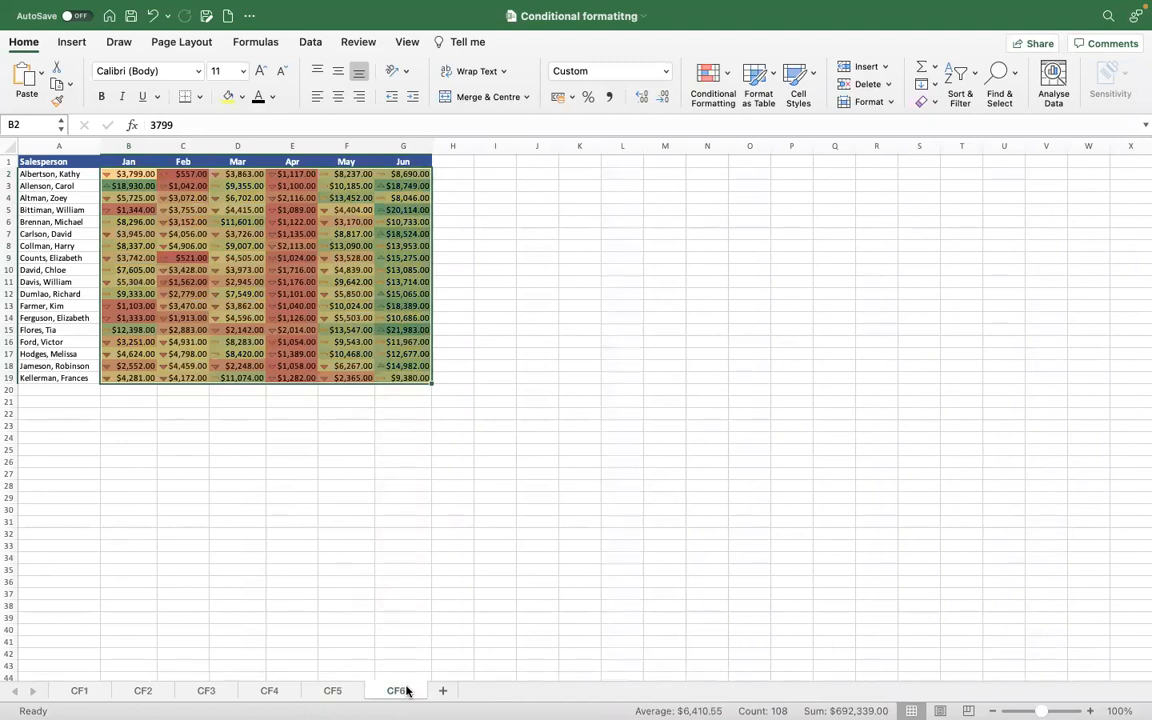
click(147, 257)
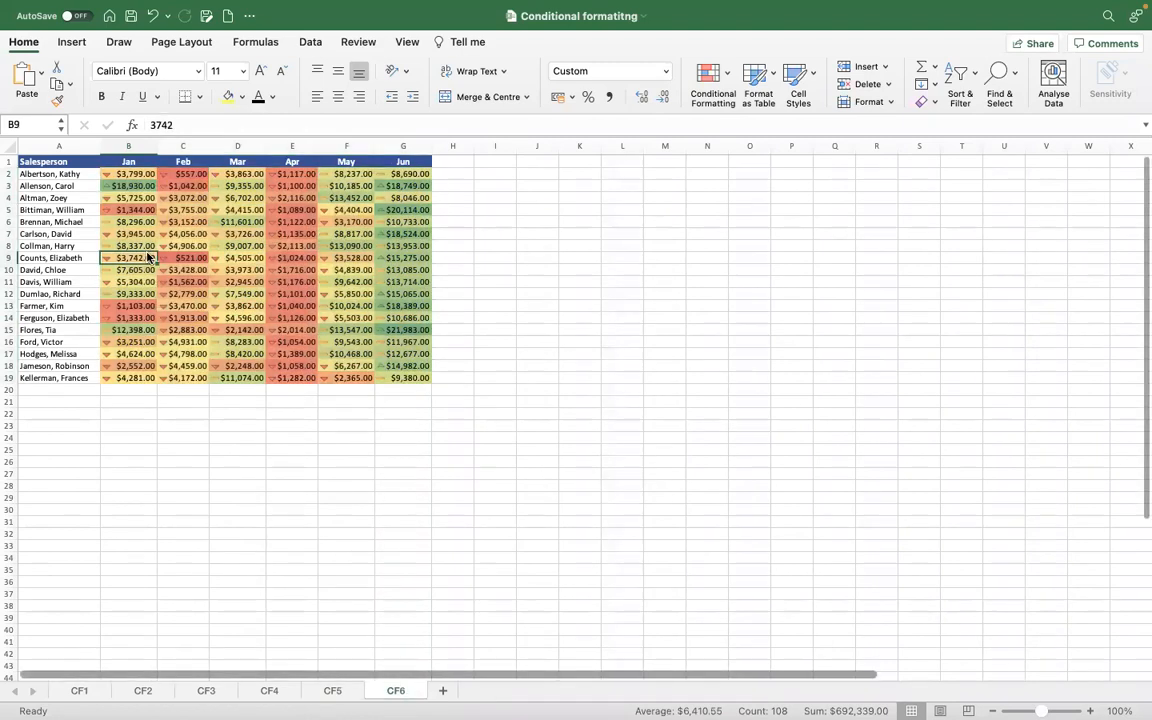
key(super+Up)
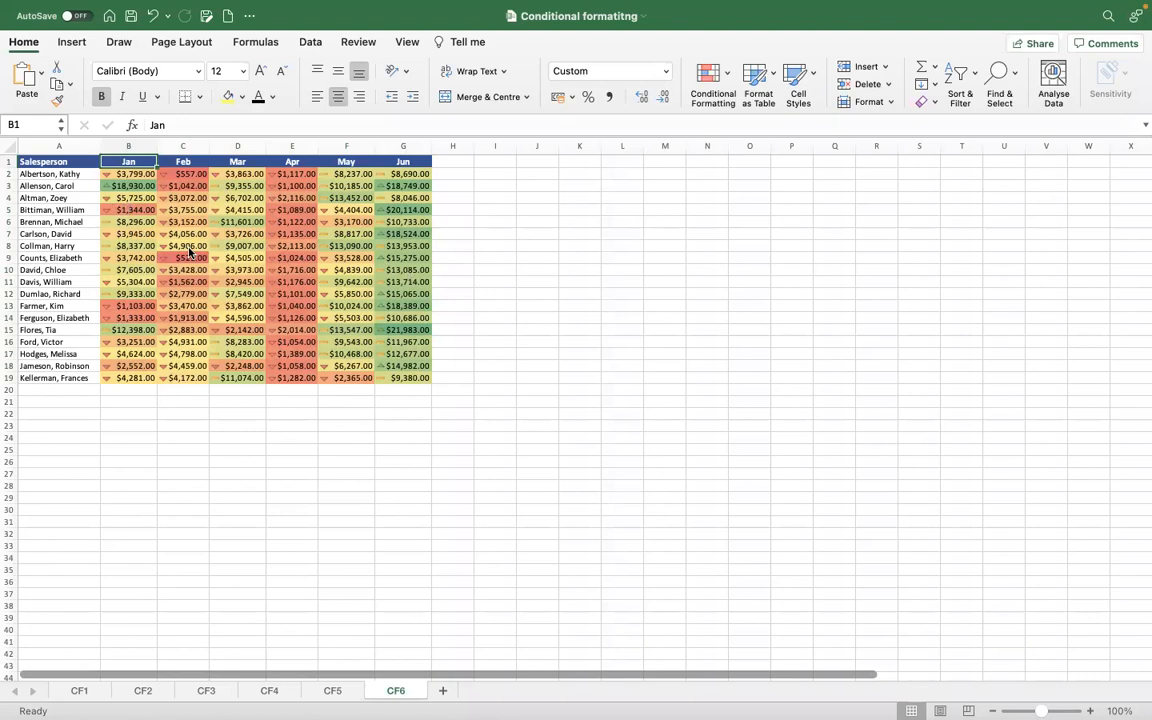
key(Down)
key(super+shift+Right)
key(super+shift+Down)
Check the conditional formatting already used on sheets CF1 and CF2.
click(698, 100)
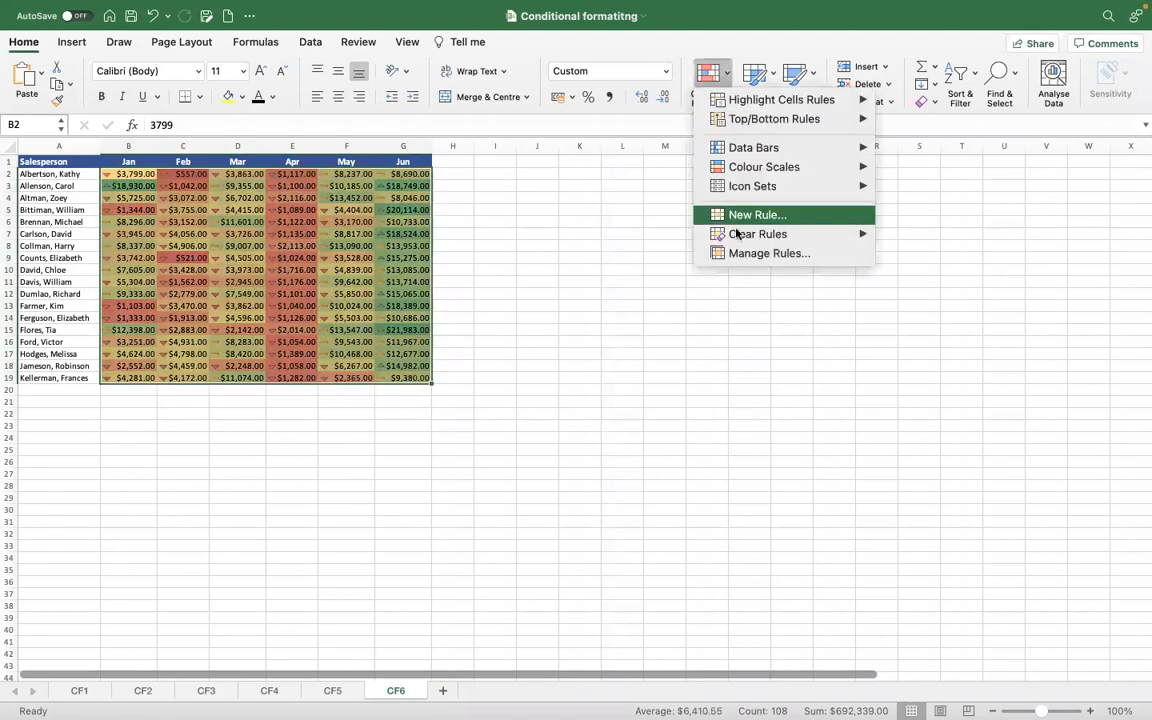
click(408, 343)
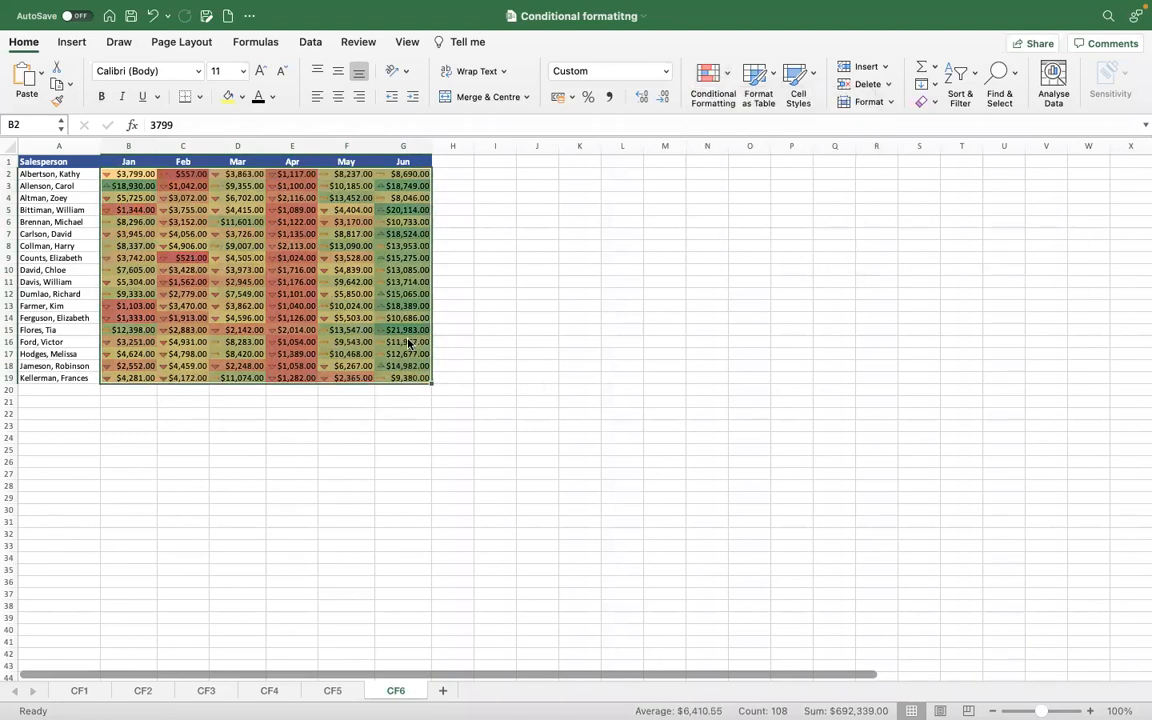
click(82, 690)
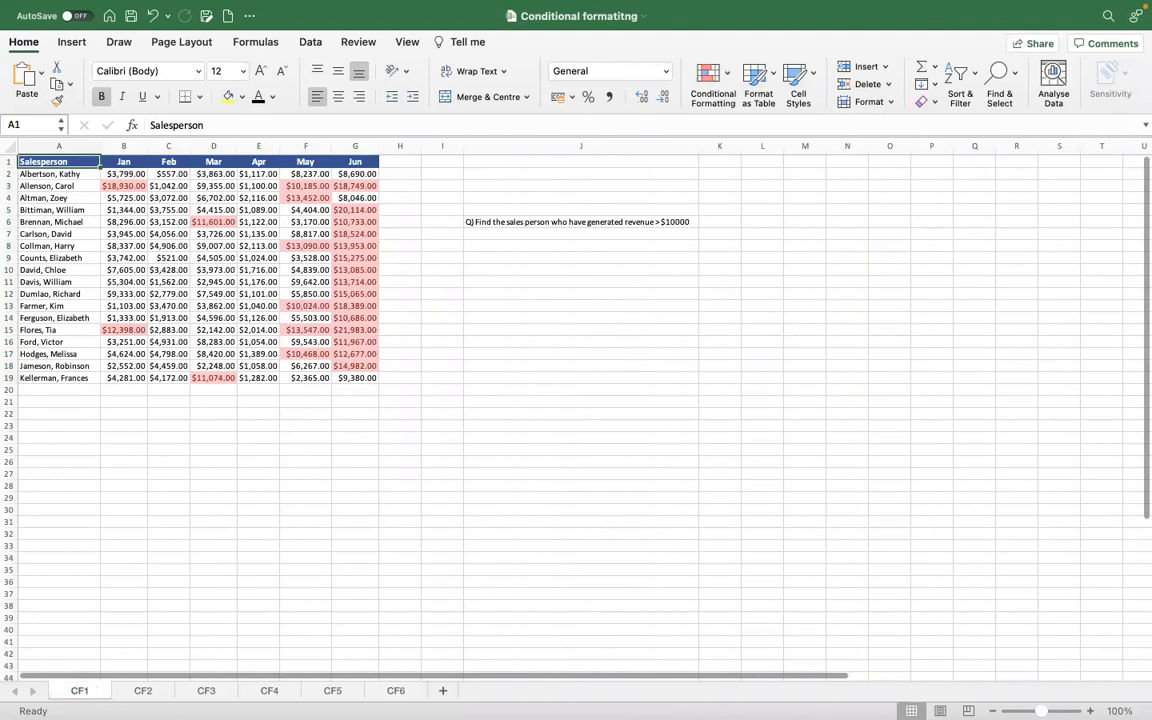
click(143, 691)
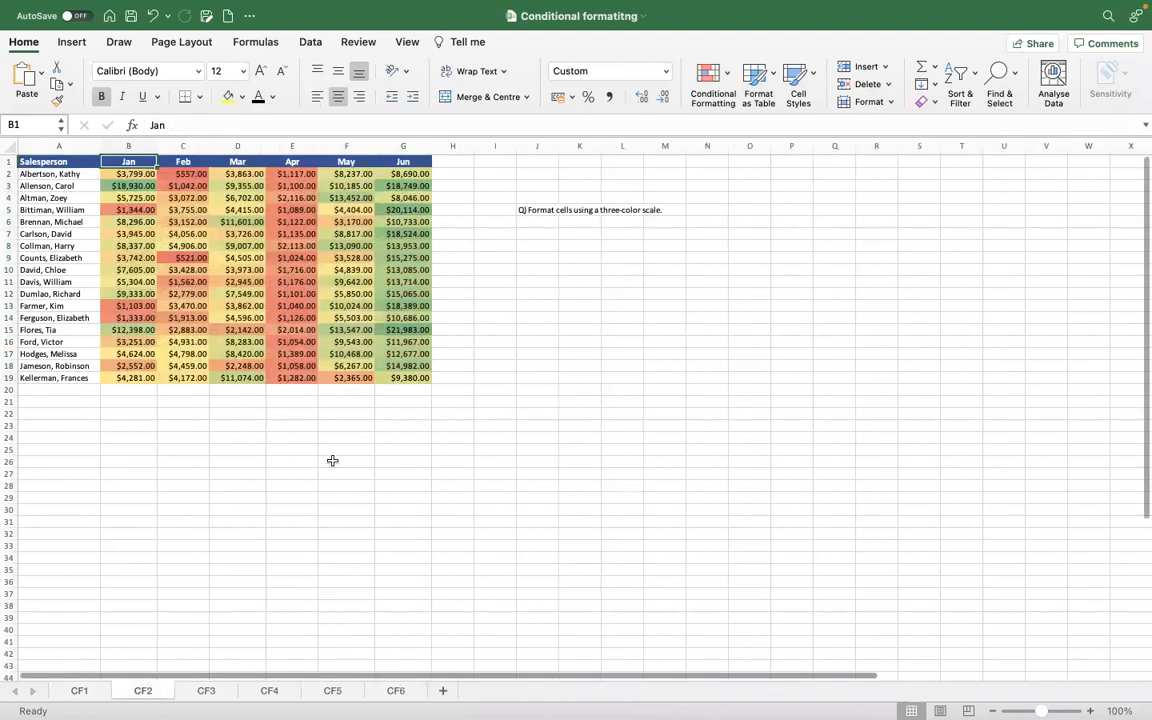
Clear the conditional formatting rules from the selected sales figures B2:G19 on sheet CF6.
click(405, 692)
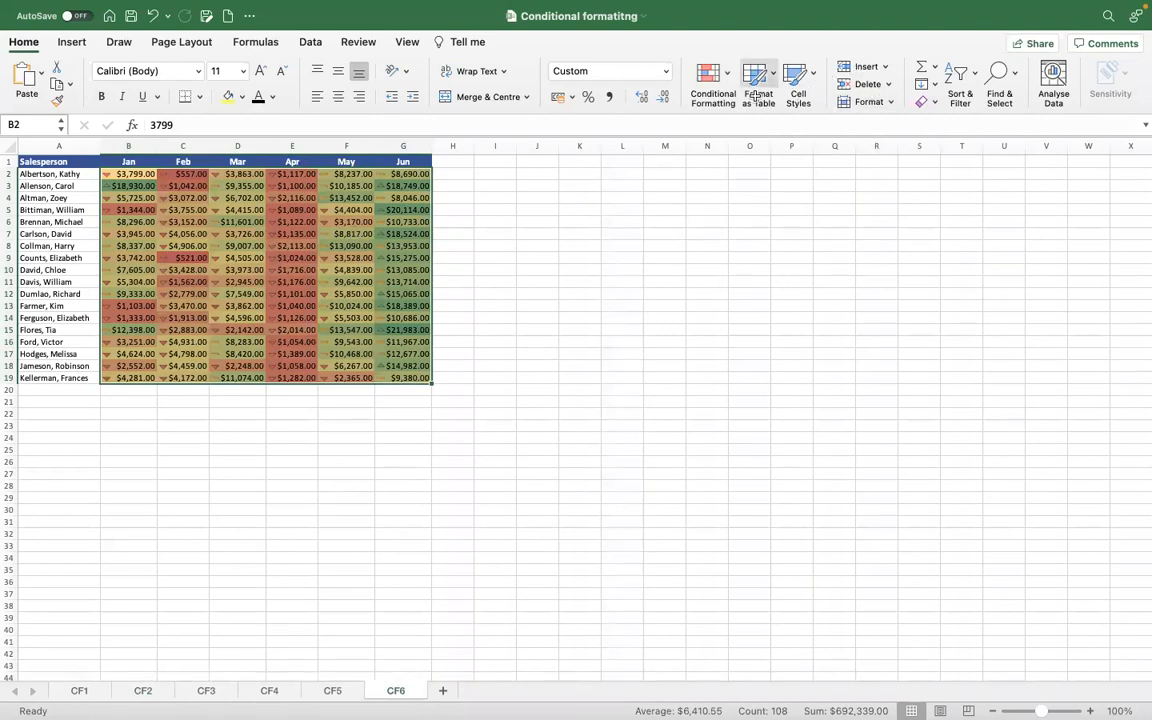
click(708, 75)
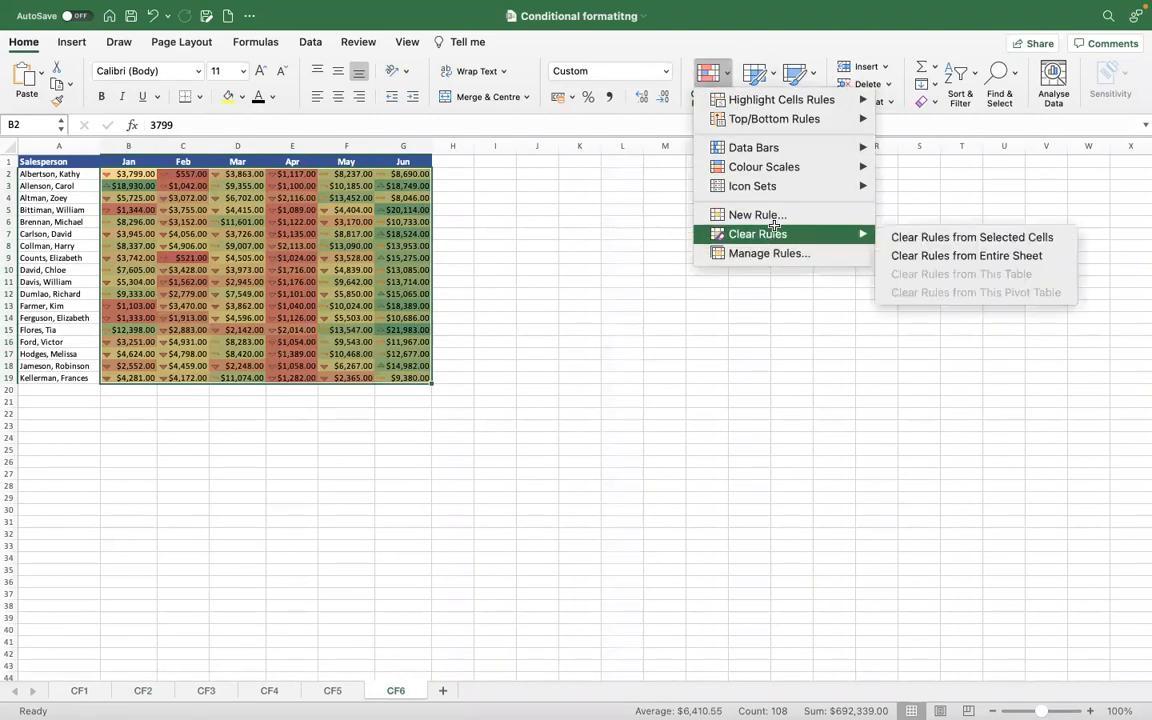
mouse_move(850, 234)
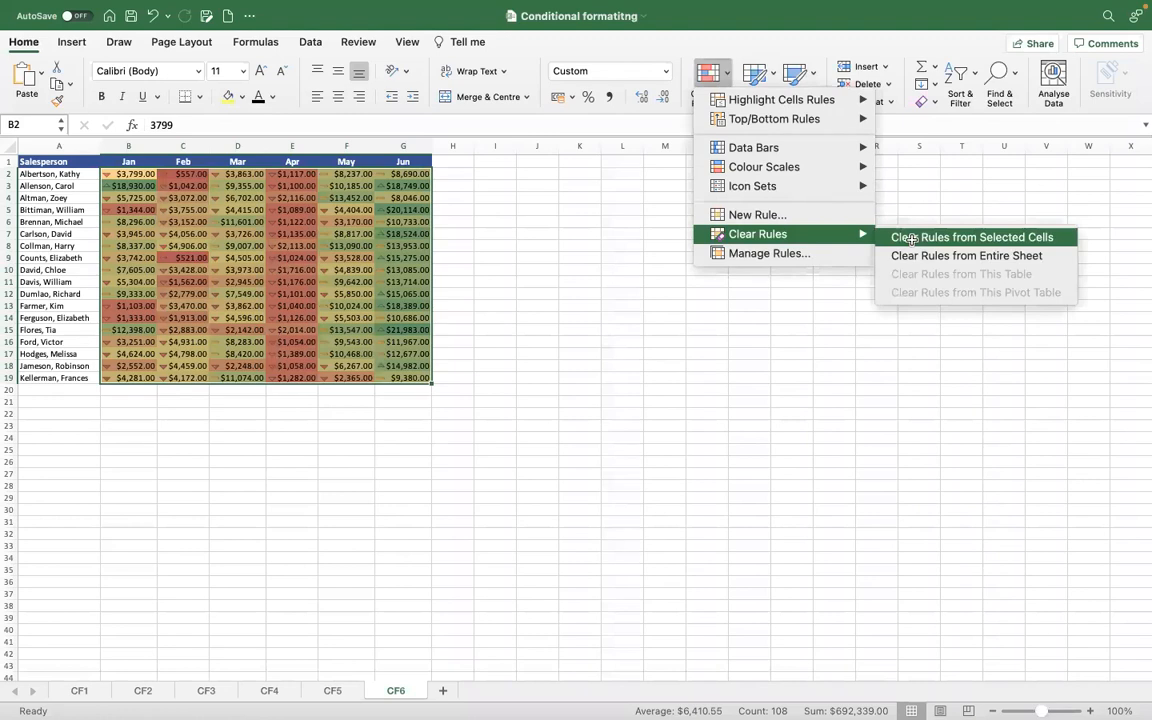
click(908, 237)
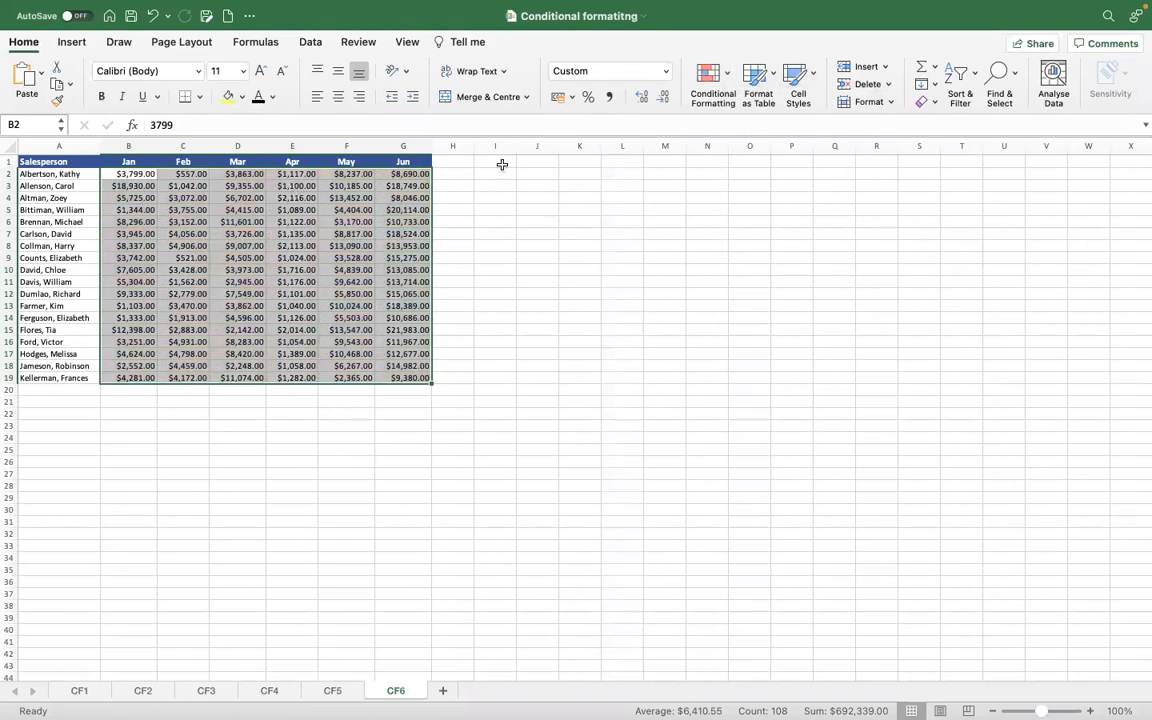
Apply the directional three-triangle icon set (green up, yellow dash, red down) to the sales figures B2:G19 on CF6.
click(730, 77)
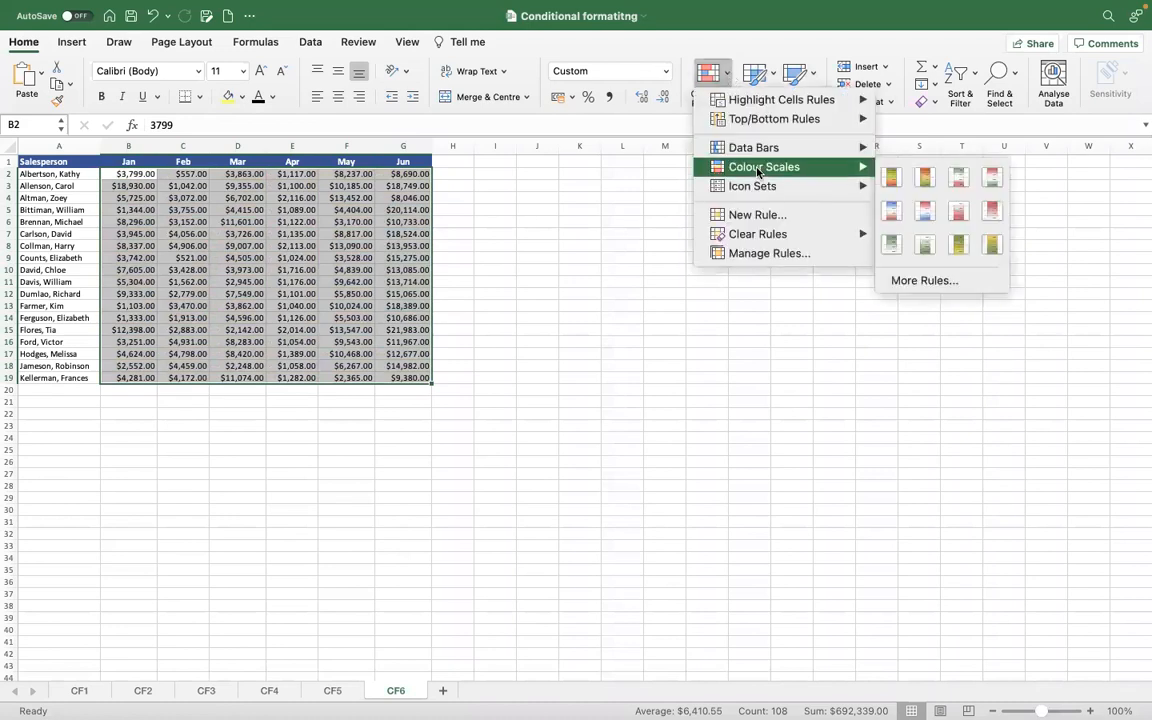
mouse_move(755, 188)
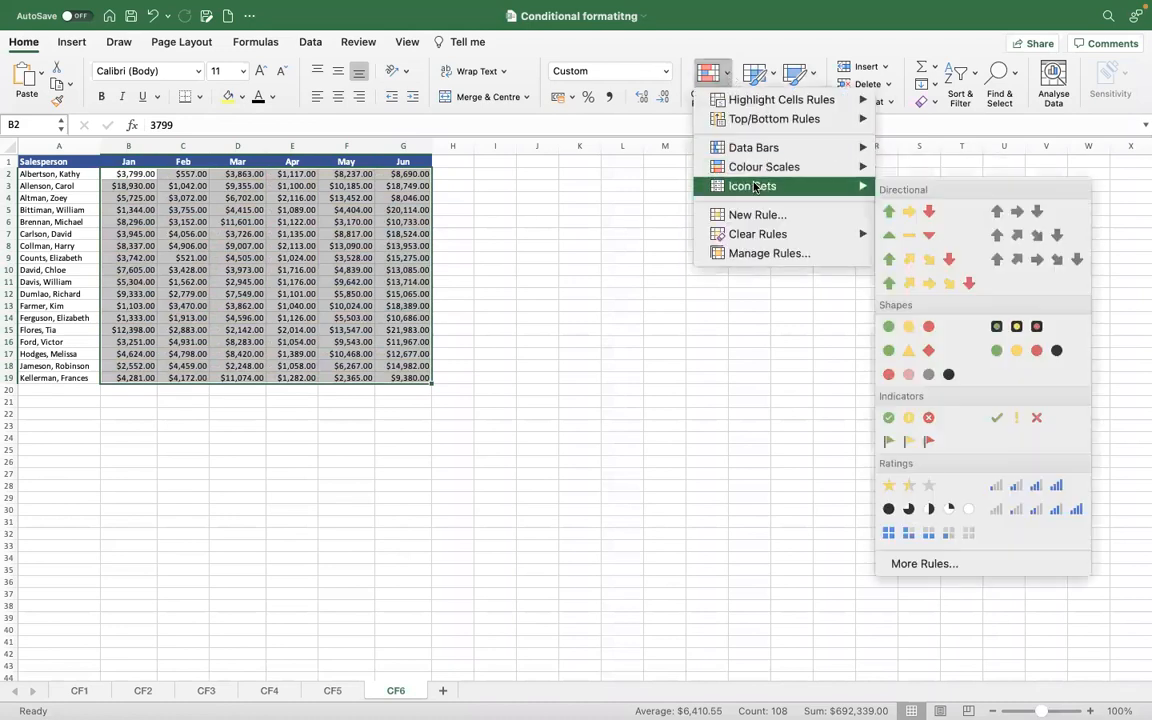
click(922, 237)
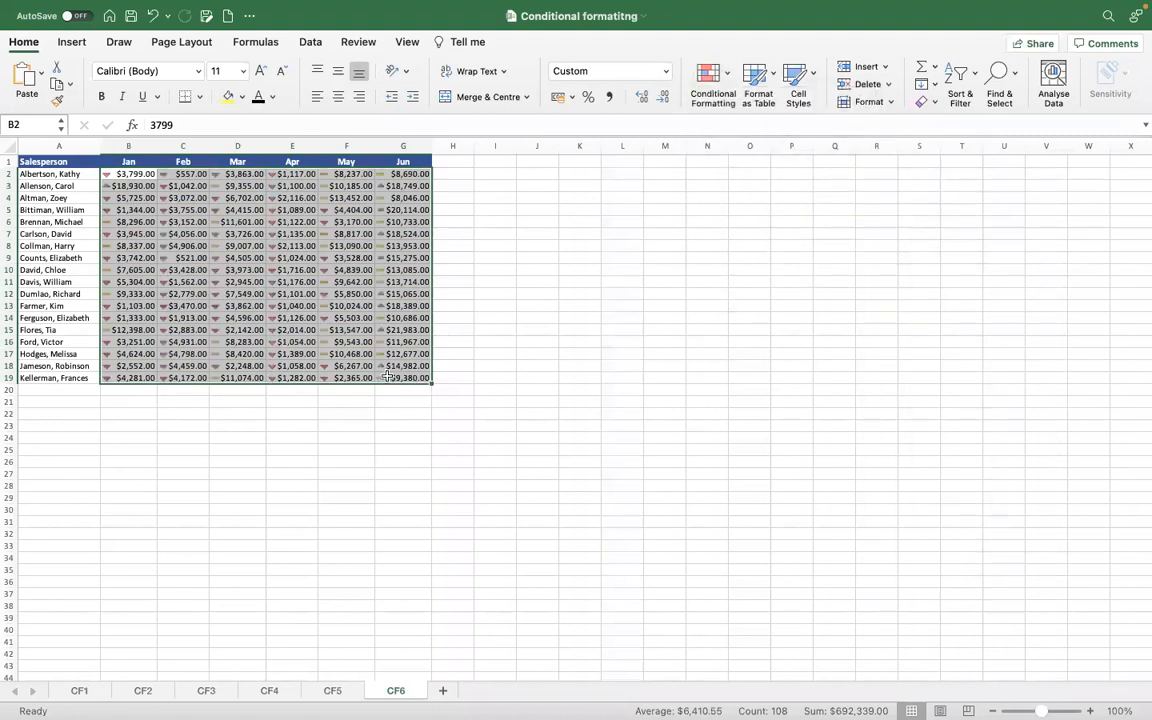
click(136, 189)
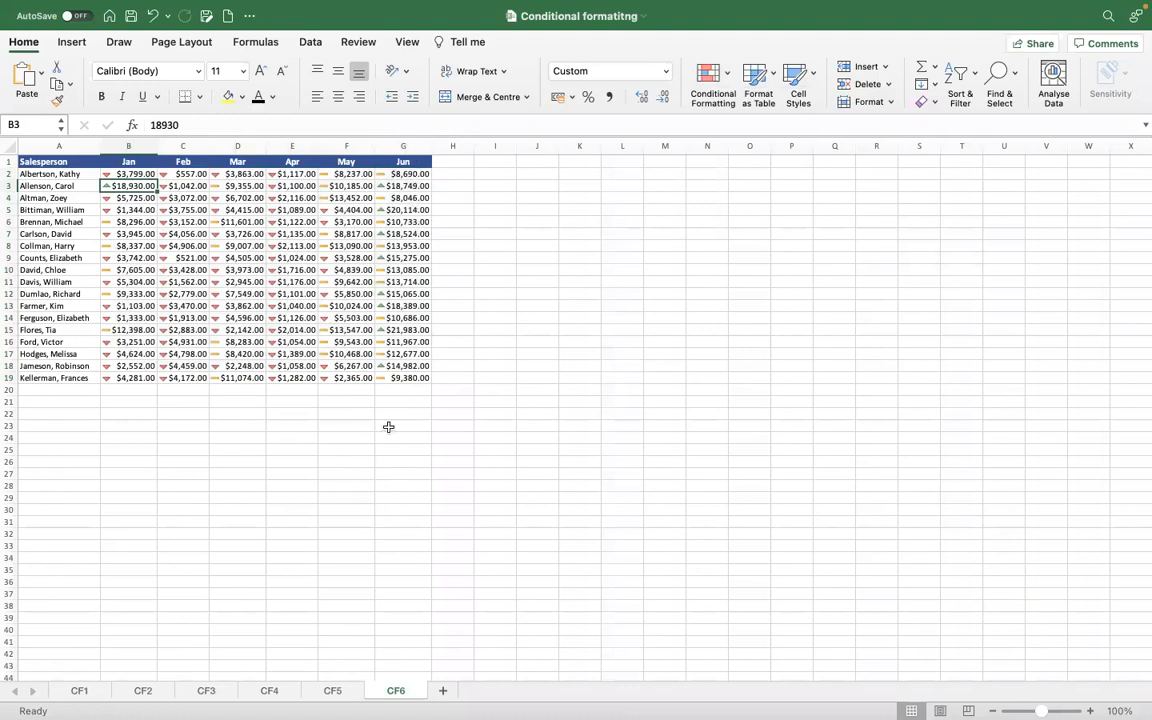
Compare the three-colour scale on sheet CF2 with the directional icons on sheet CF6.
click(157, 691)
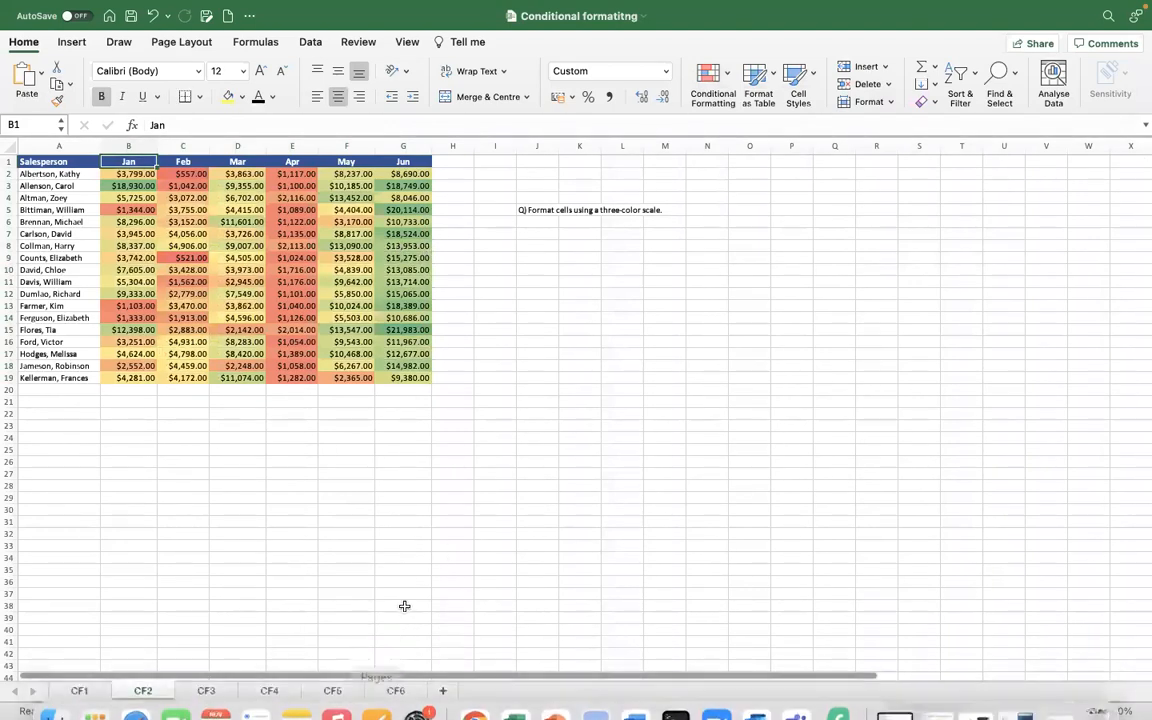
click(400, 696)
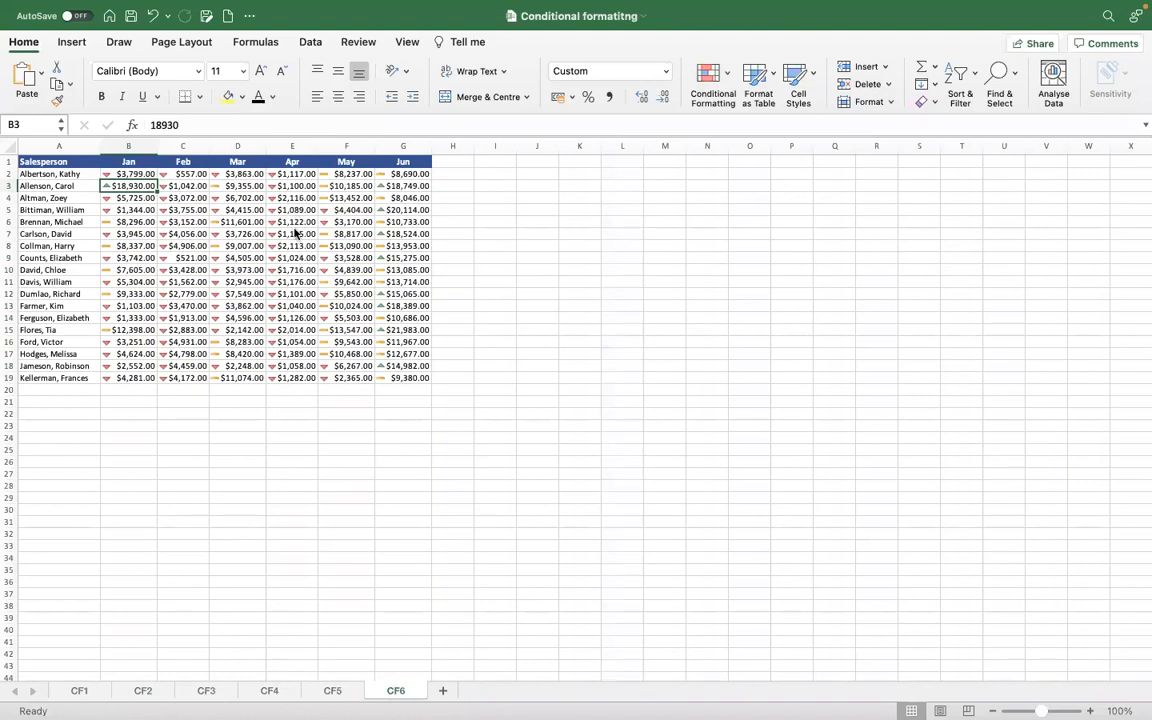
click(160, 690)
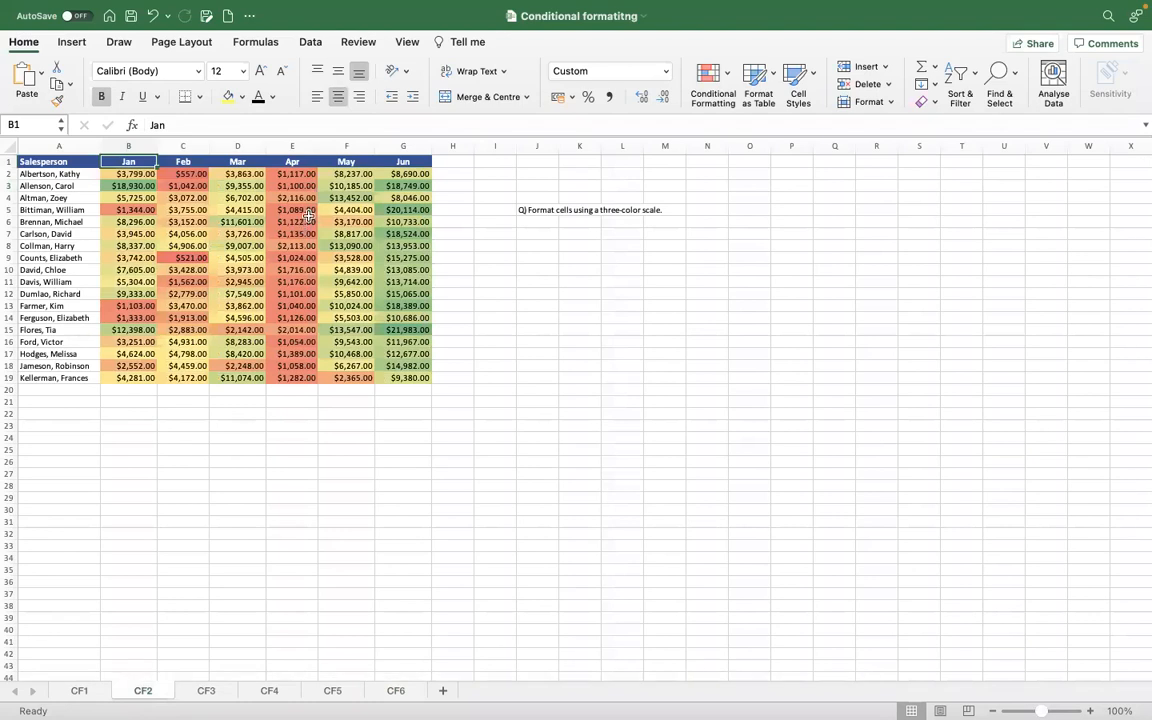
click(398, 692)
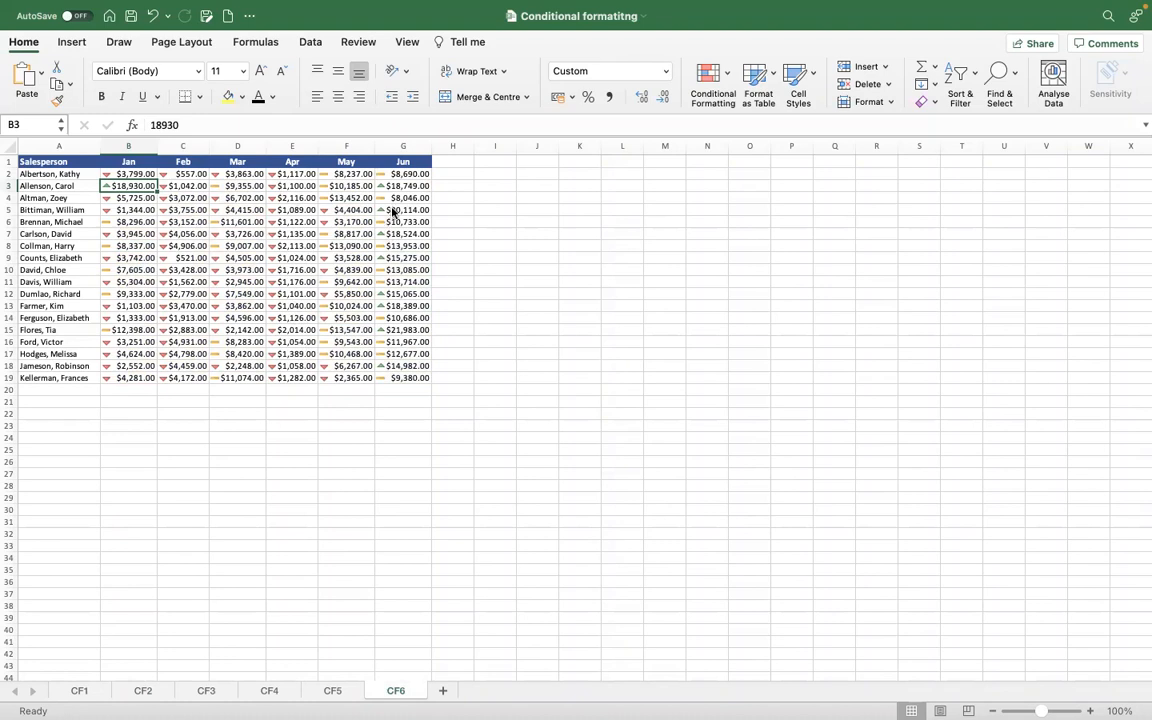
Open the Icon Set rule covering cell B2 for editing and examine its value thresholds and available icon styles.
key(Up)
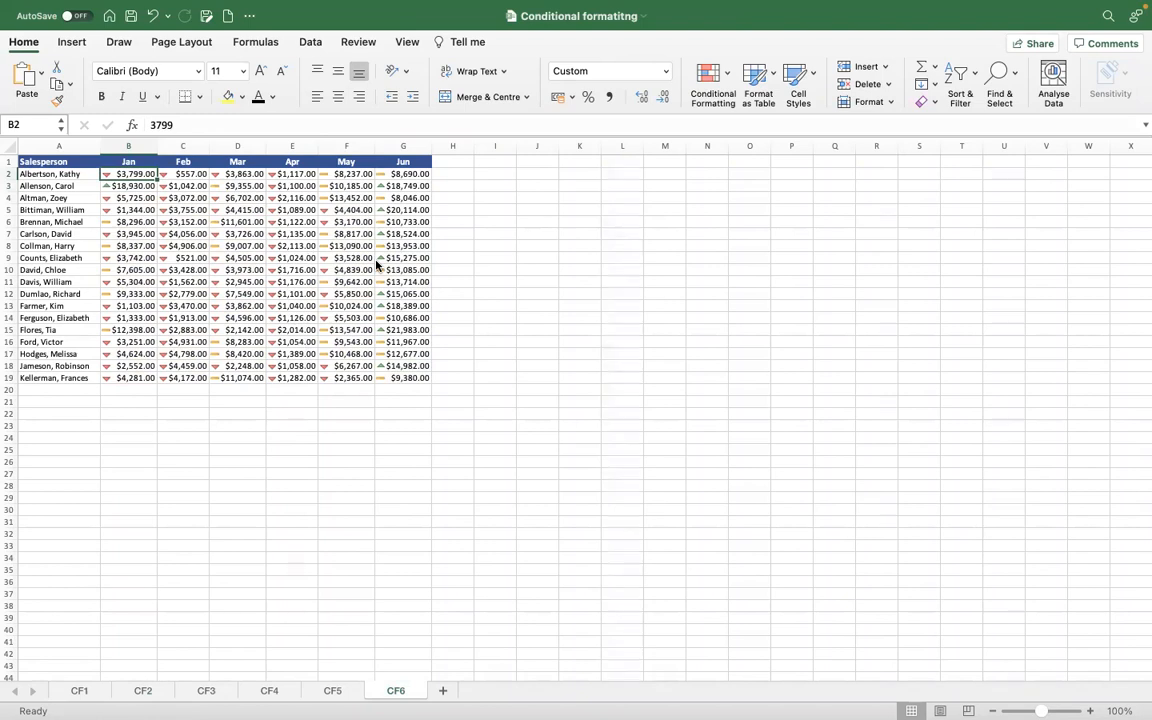
click(710, 82)
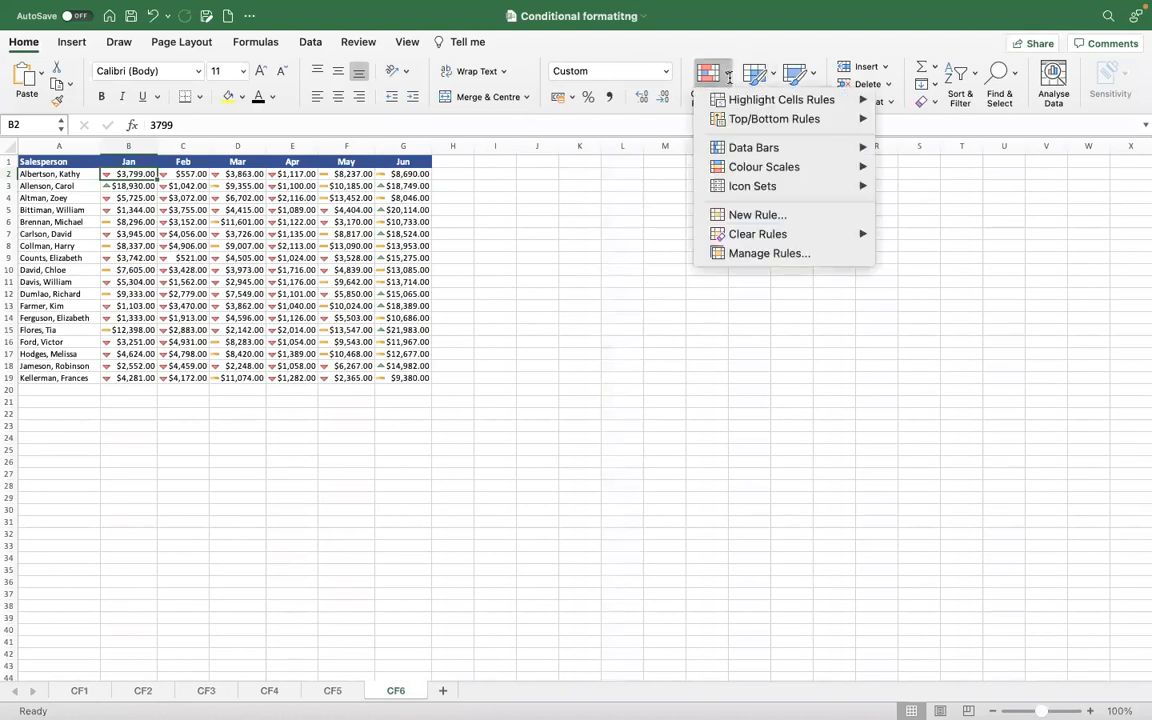
click(745, 254)
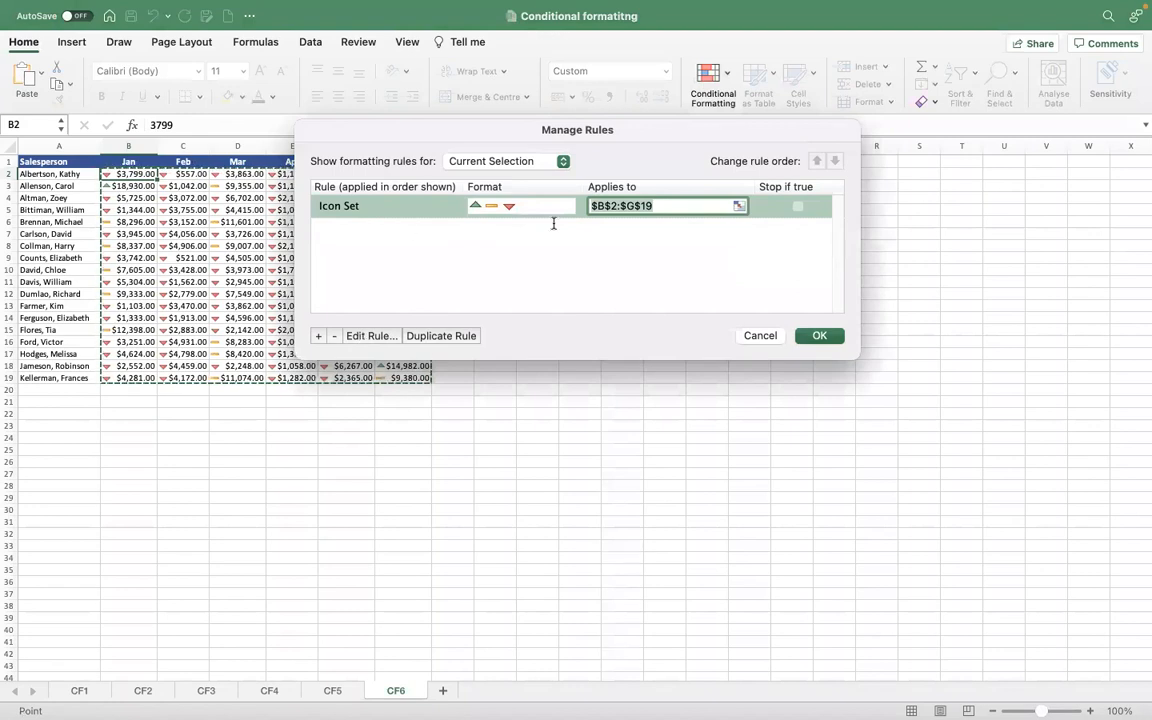
click(387, 334)
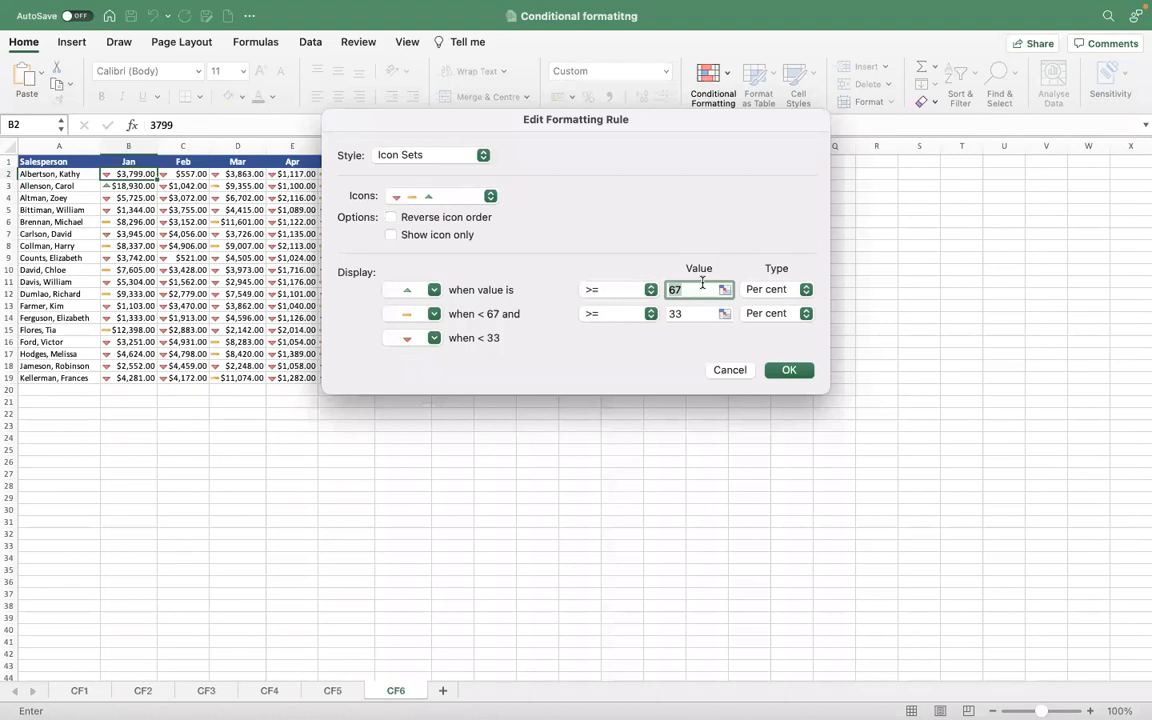
click(693, 312)
click(471, 196)
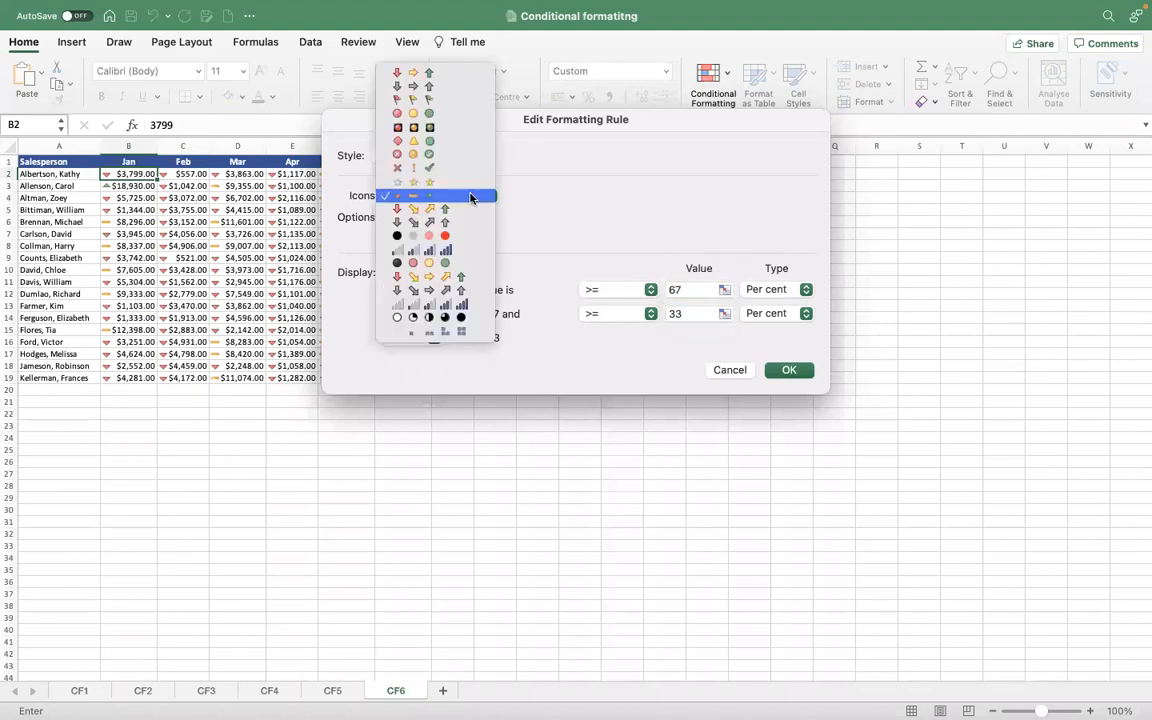
click(620, 217)
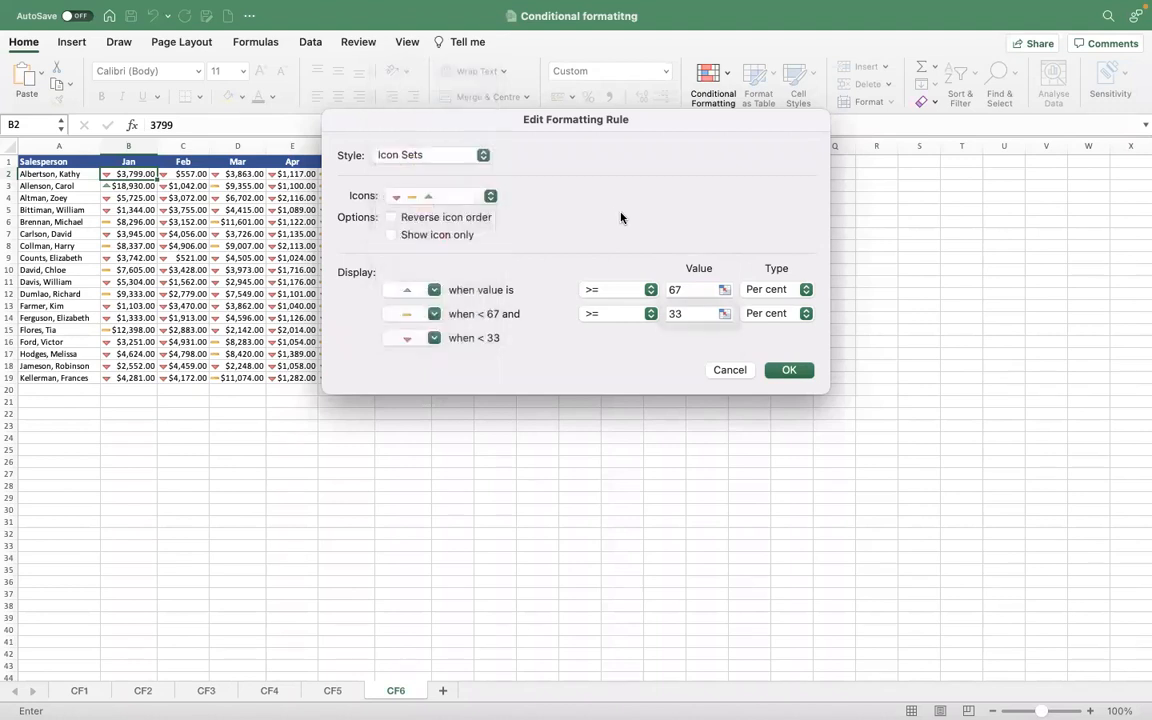
Try the Reverse icon order option, switch it back off, and discard the Icon Set rule edits.
click(392, 218)
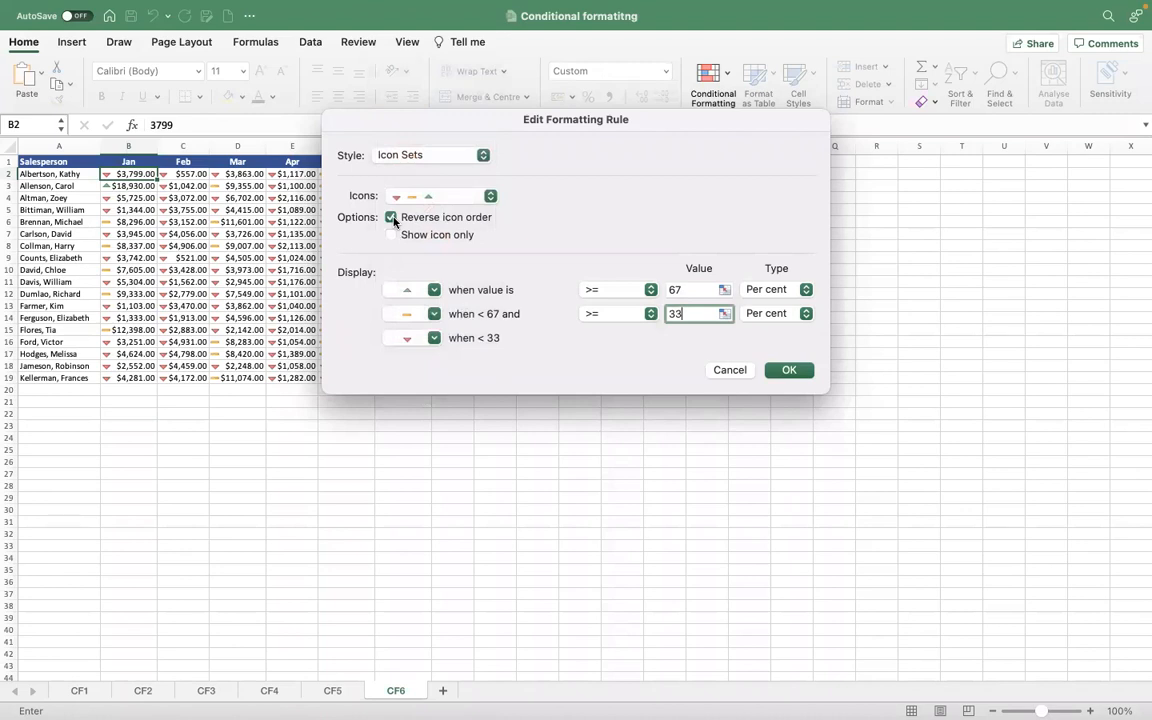
click(392, 218)
click(728, 370)
click(759, 336)
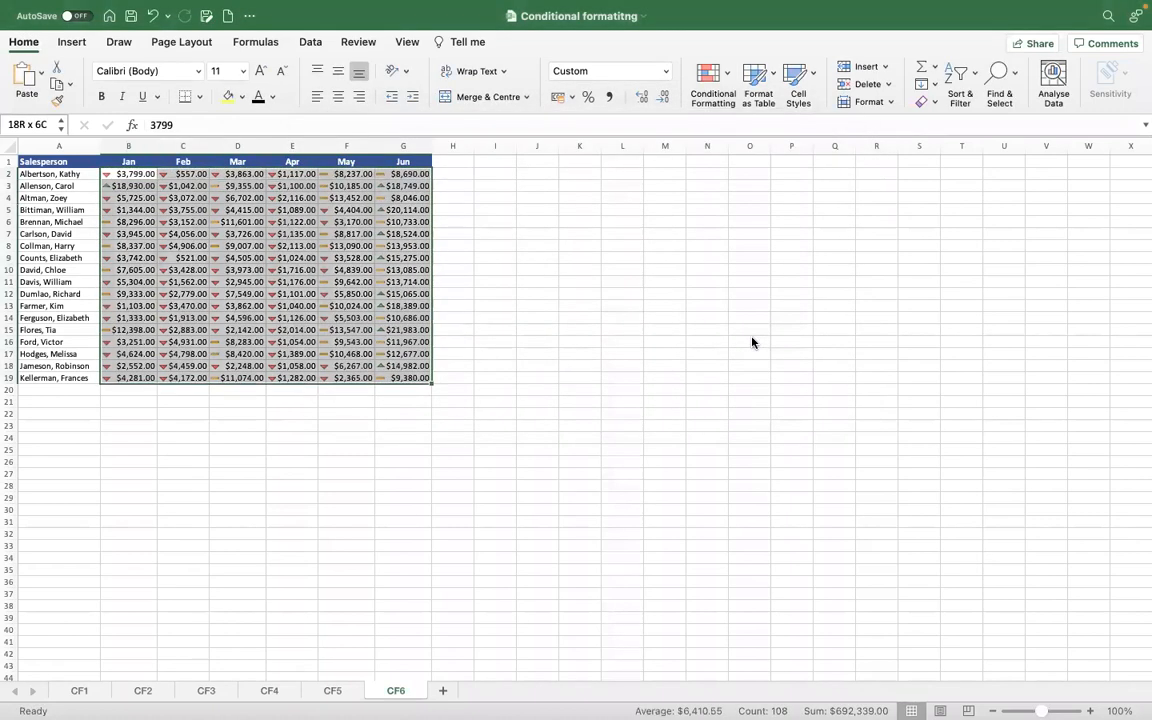
Add the green-yellow-red colour scale to the sales figures B2:G19 on CF6, on top of the icon set.
click(728, 68)
mouse_move(838, 163)
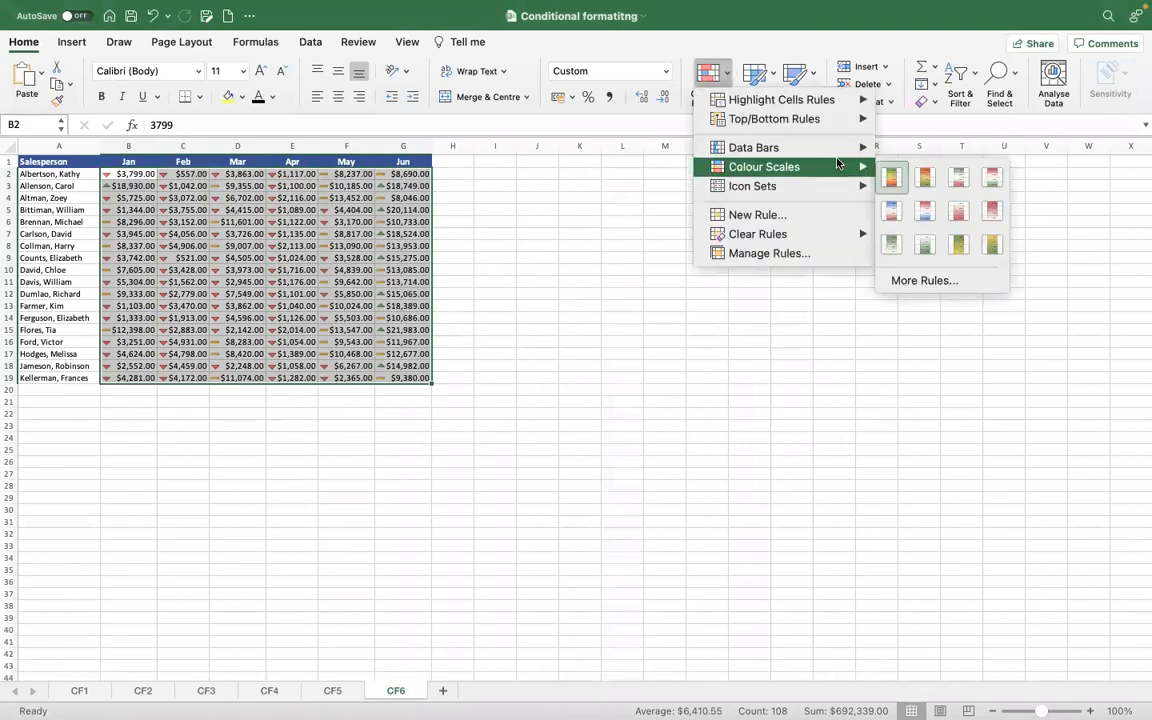
click(891, 177)
click(436, 364)
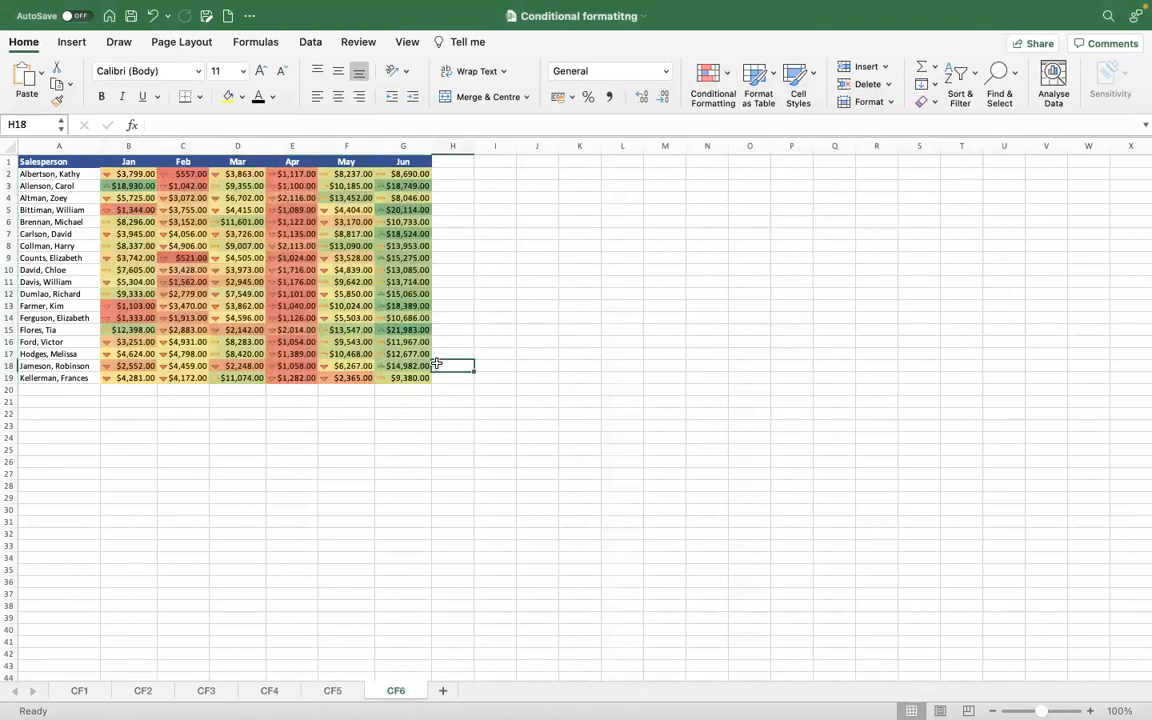
key(Left)
key(super+Up)
key(super+Left)
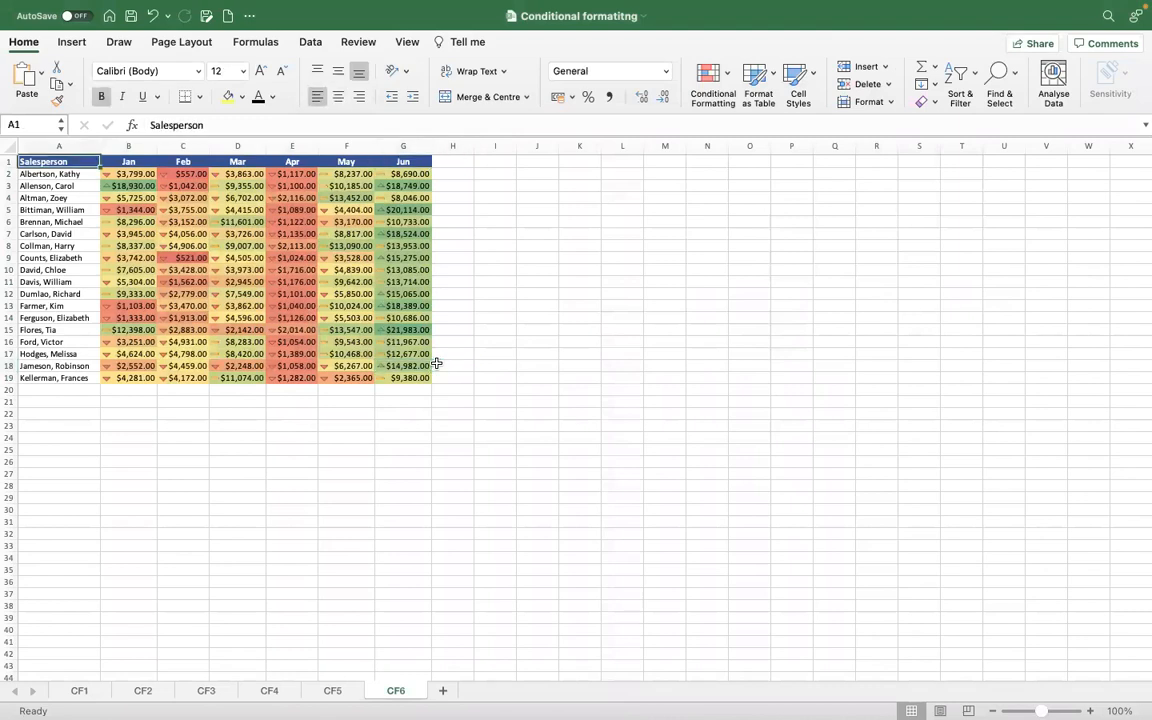
key(Right)
key(Down)
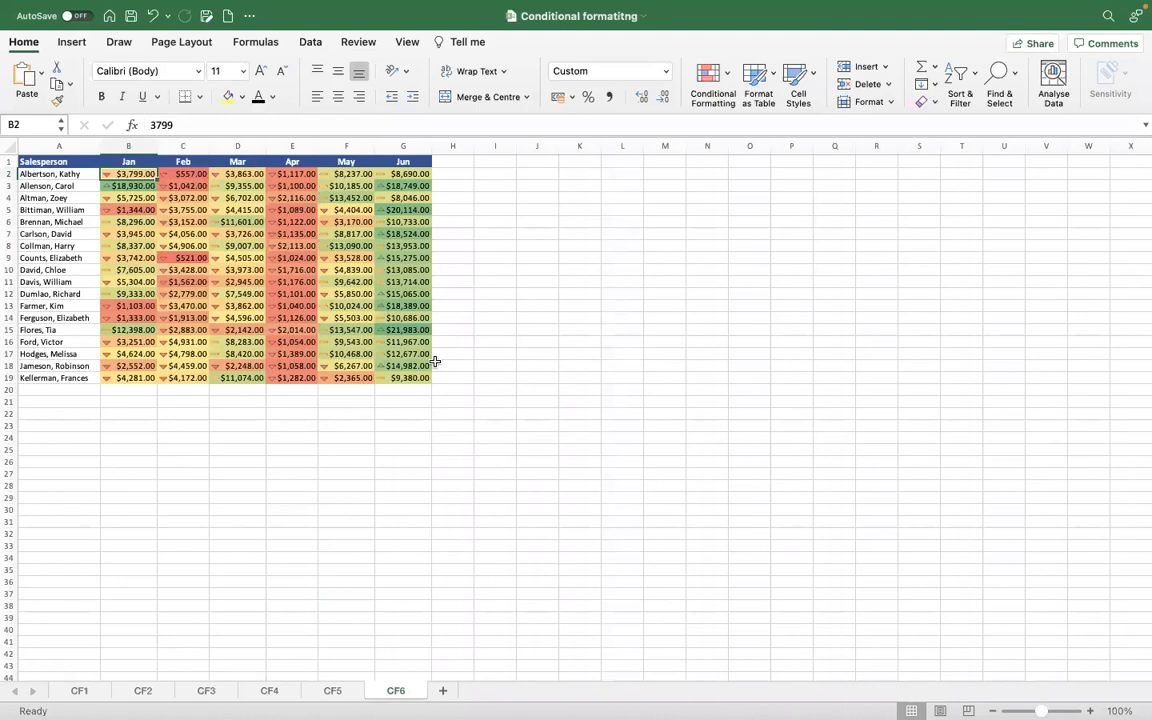
key(Up)
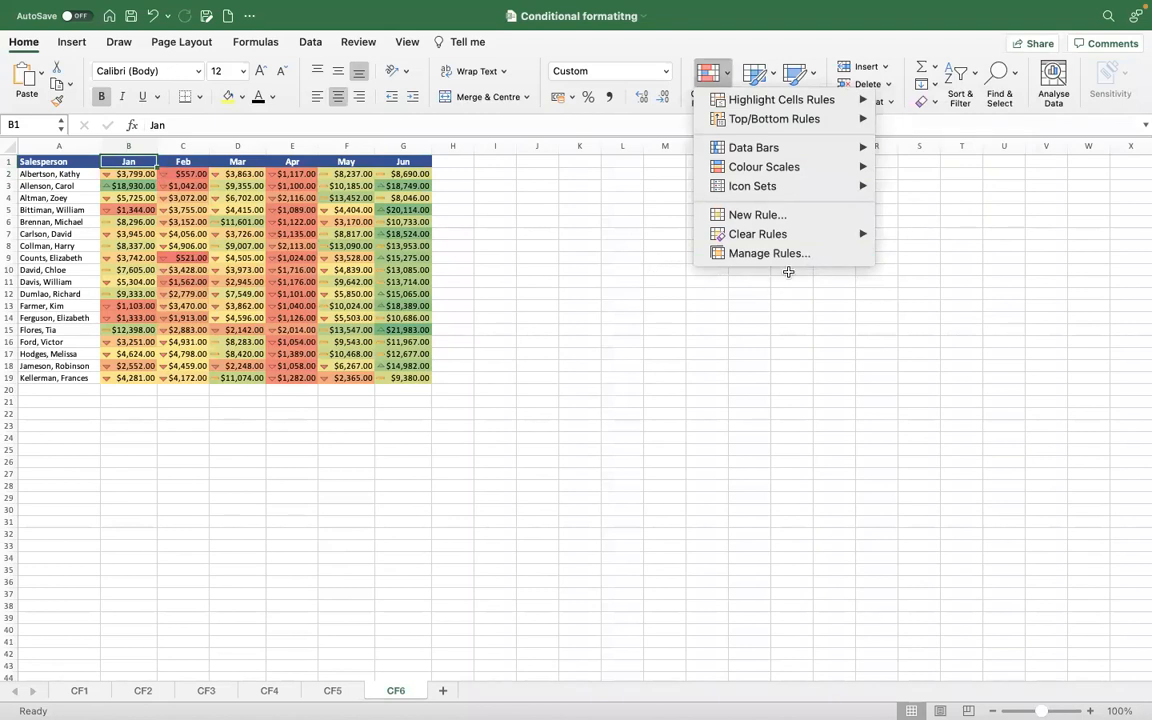
mouse_move(860, 189)
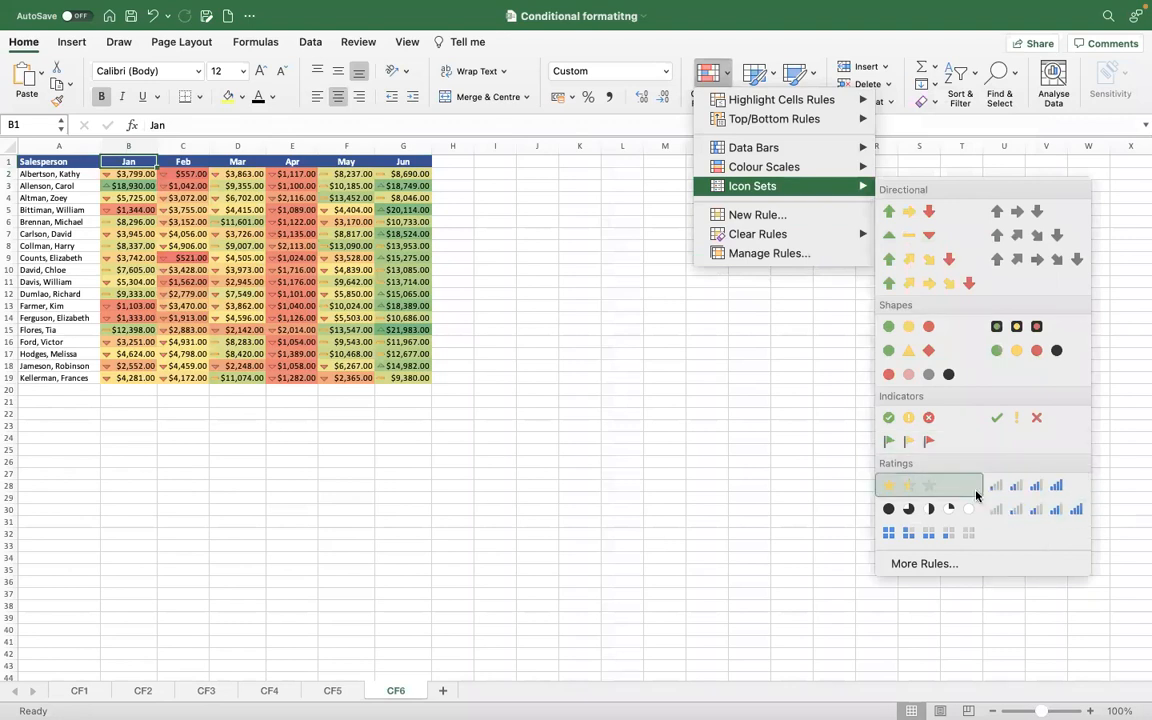
mouse_move(843, 168)
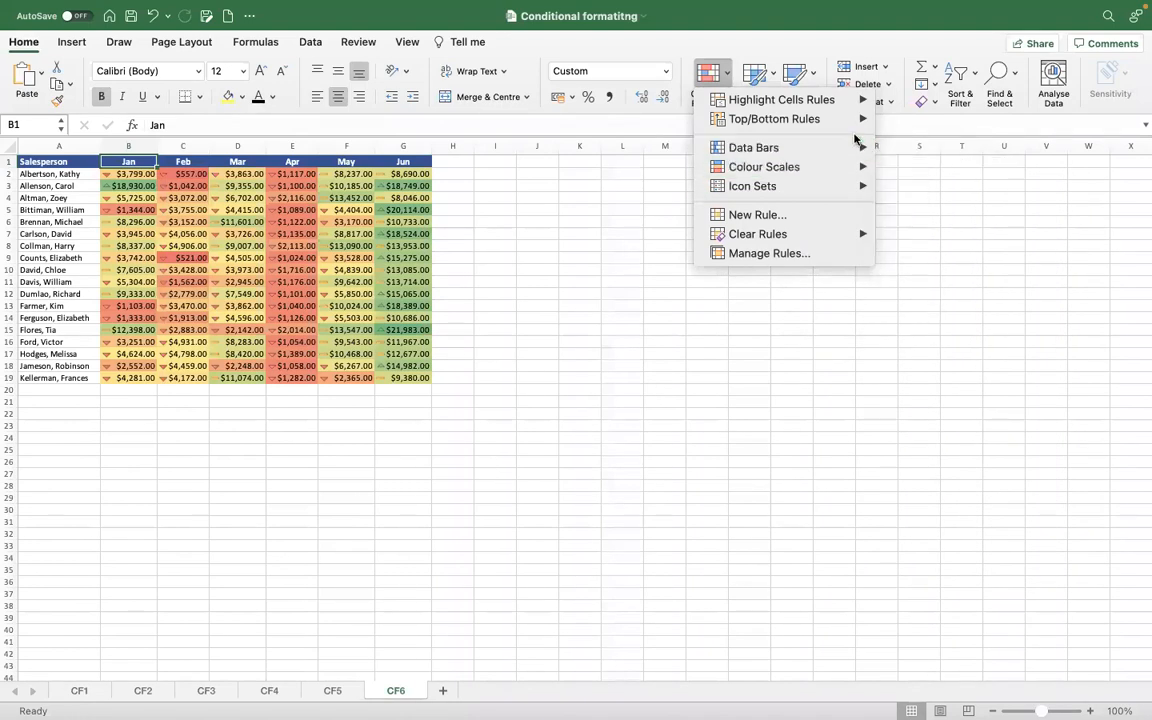
mouse_move(856, 124)
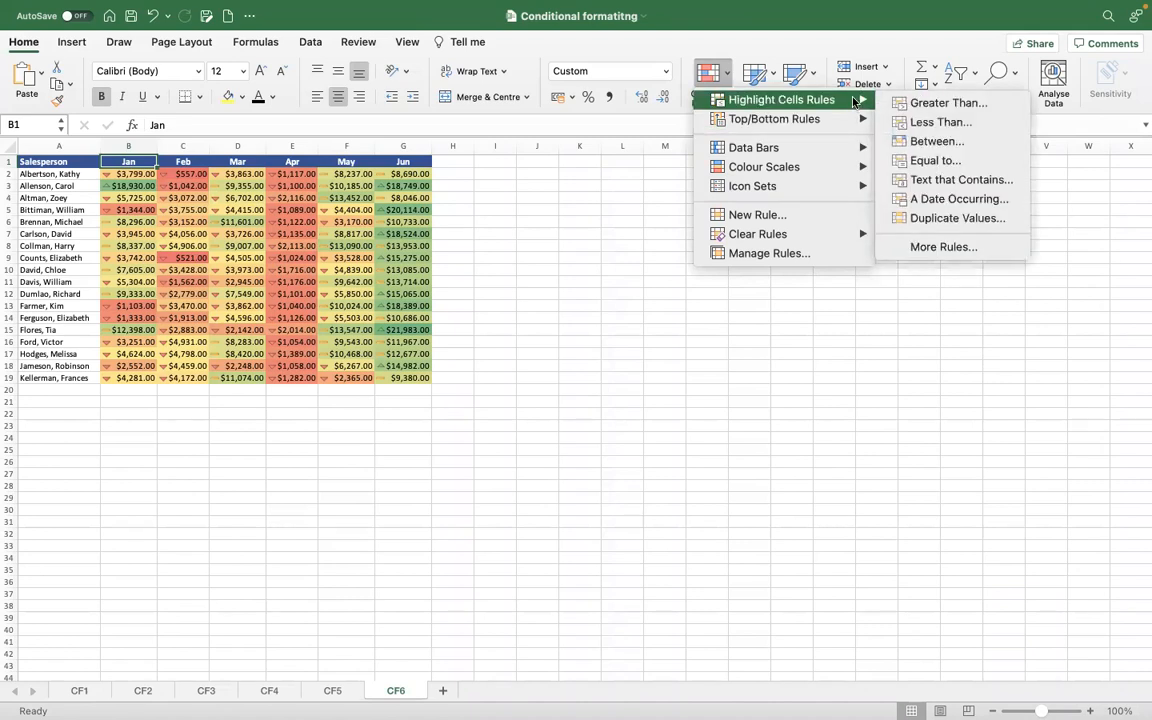
mouse_move(741, 234)
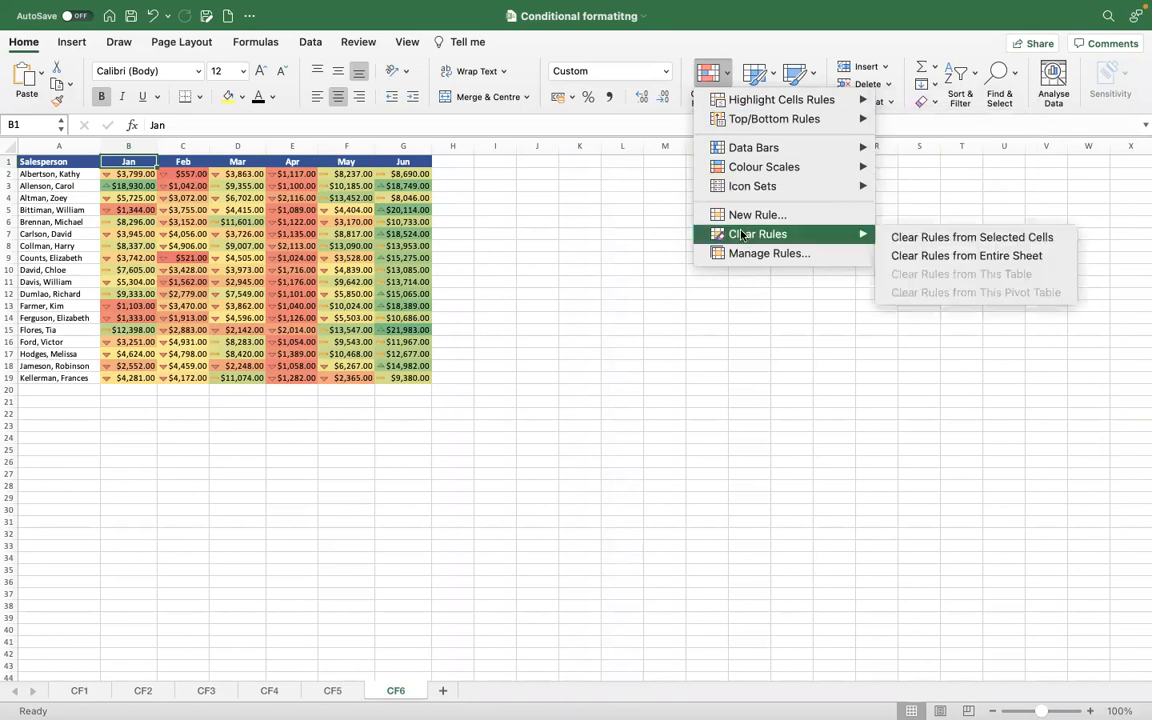
click(651, 195)
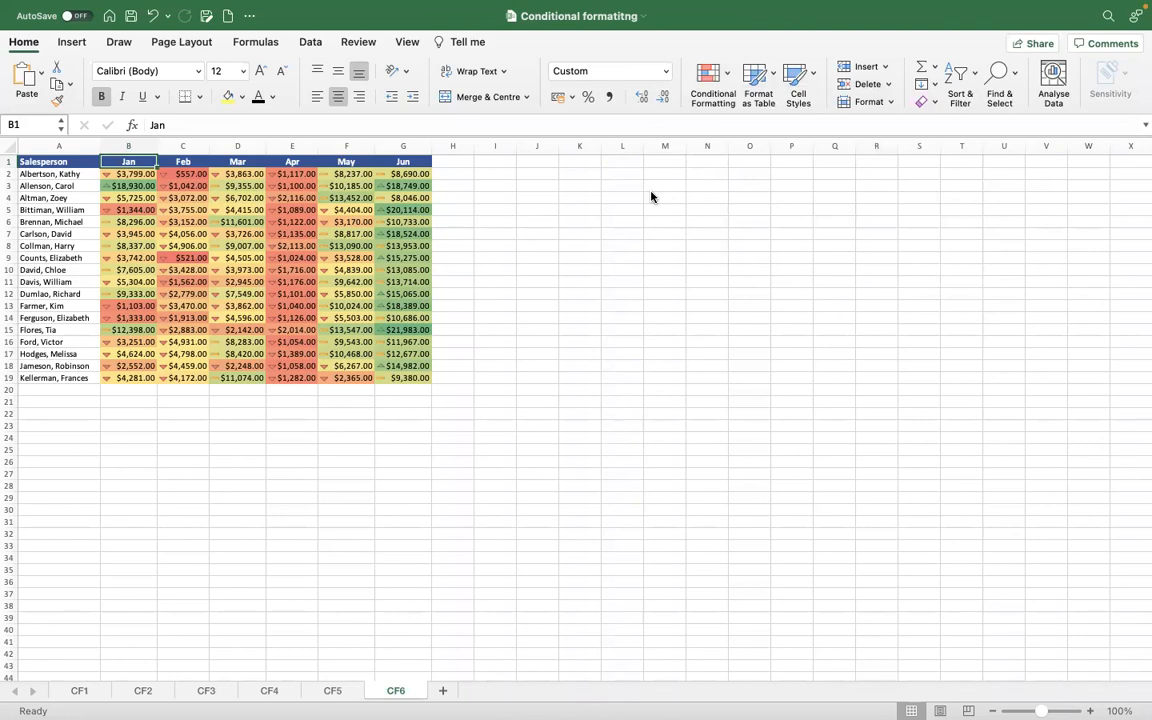
click(727, 86)
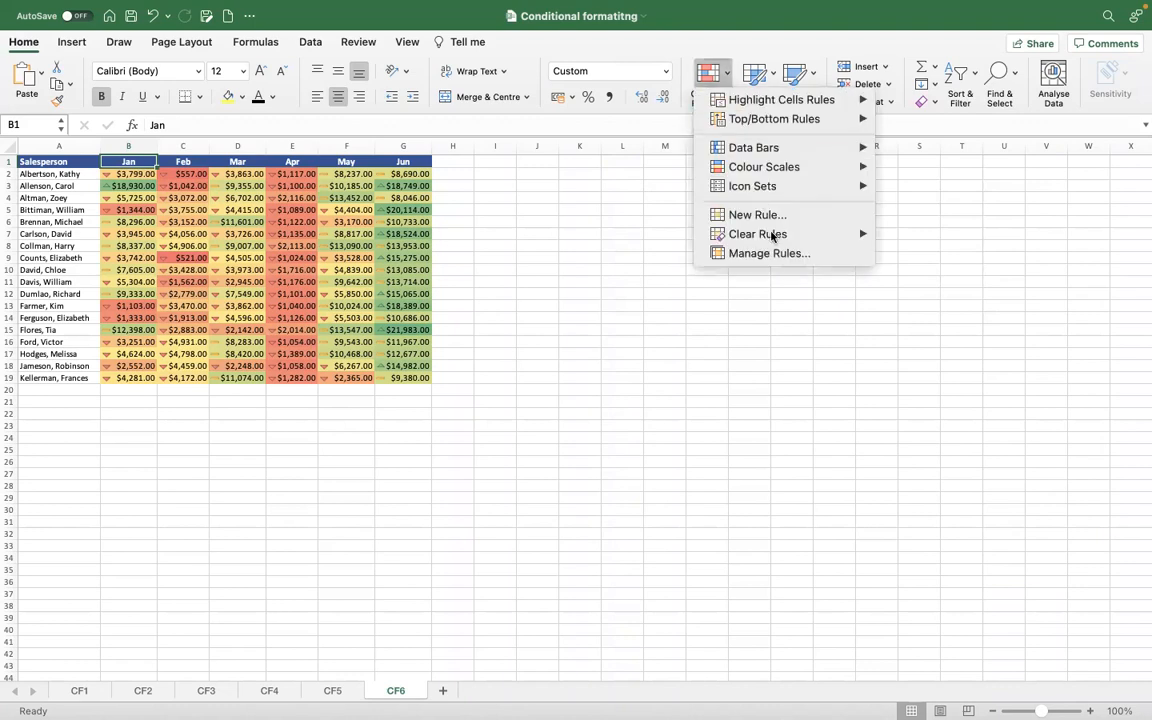
click(766, 252)
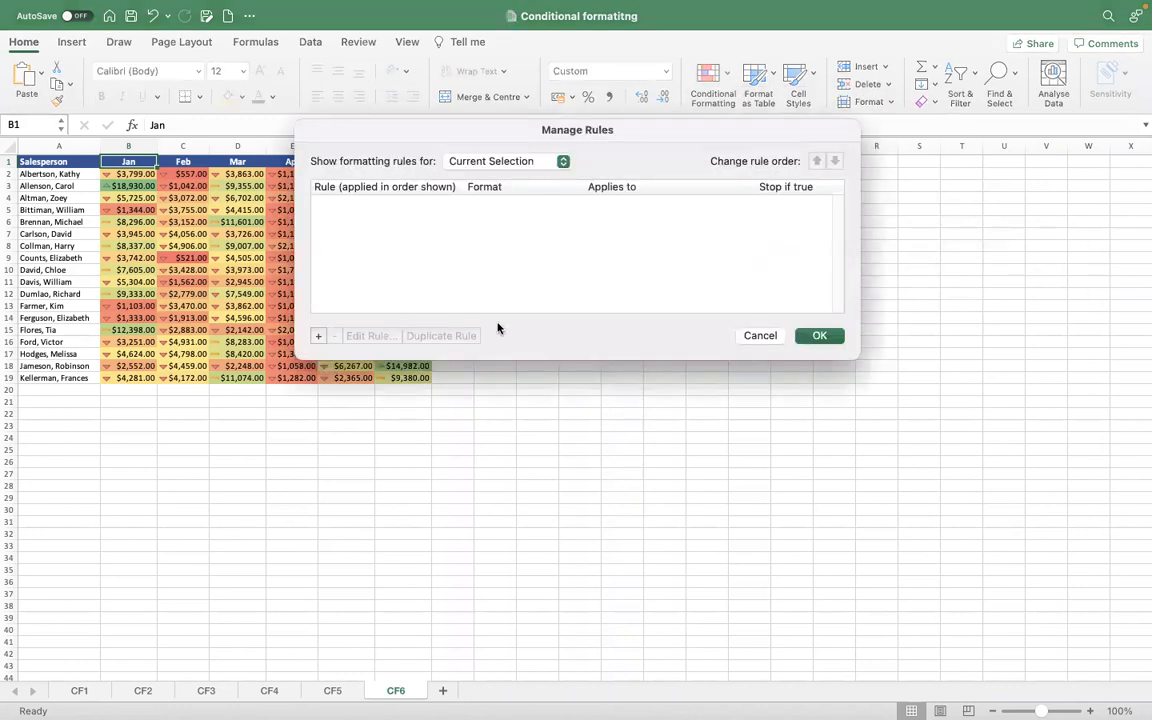
click(750, 336)
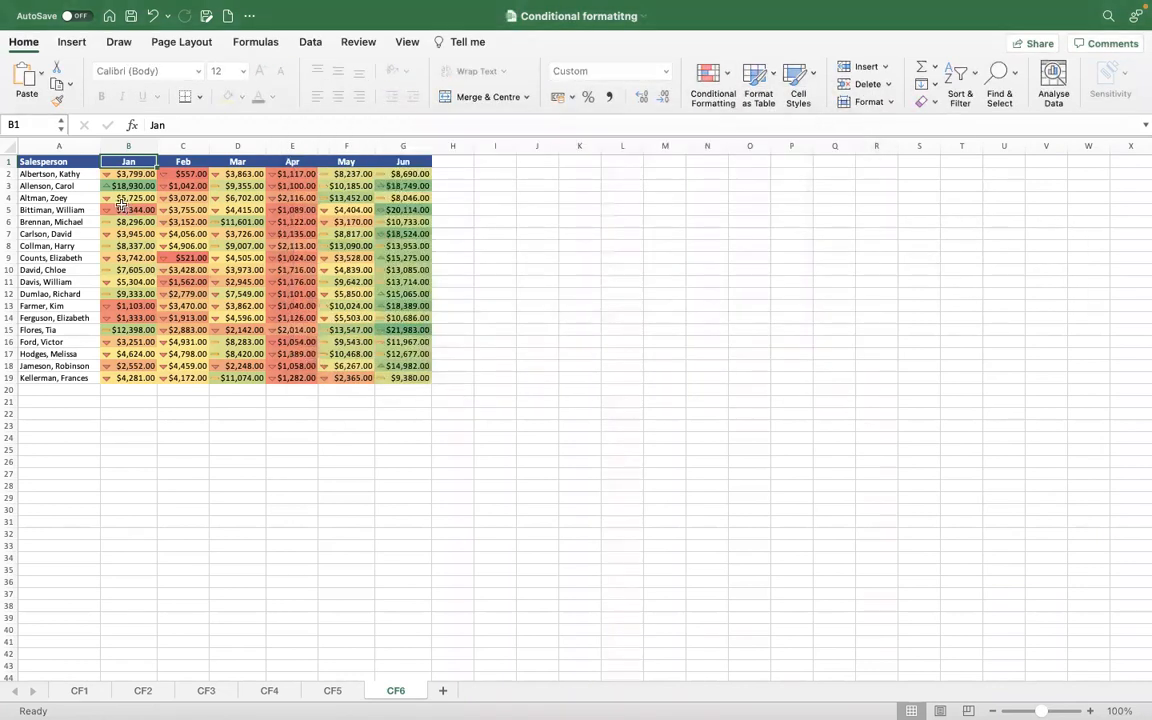
Examine the rules covering cell B5 and the Graded Colour Scale rule's minimum, midpoint and maximum settings, leaving both without changes.
key(Down)
key(Down)
key(Down)
key(Down)
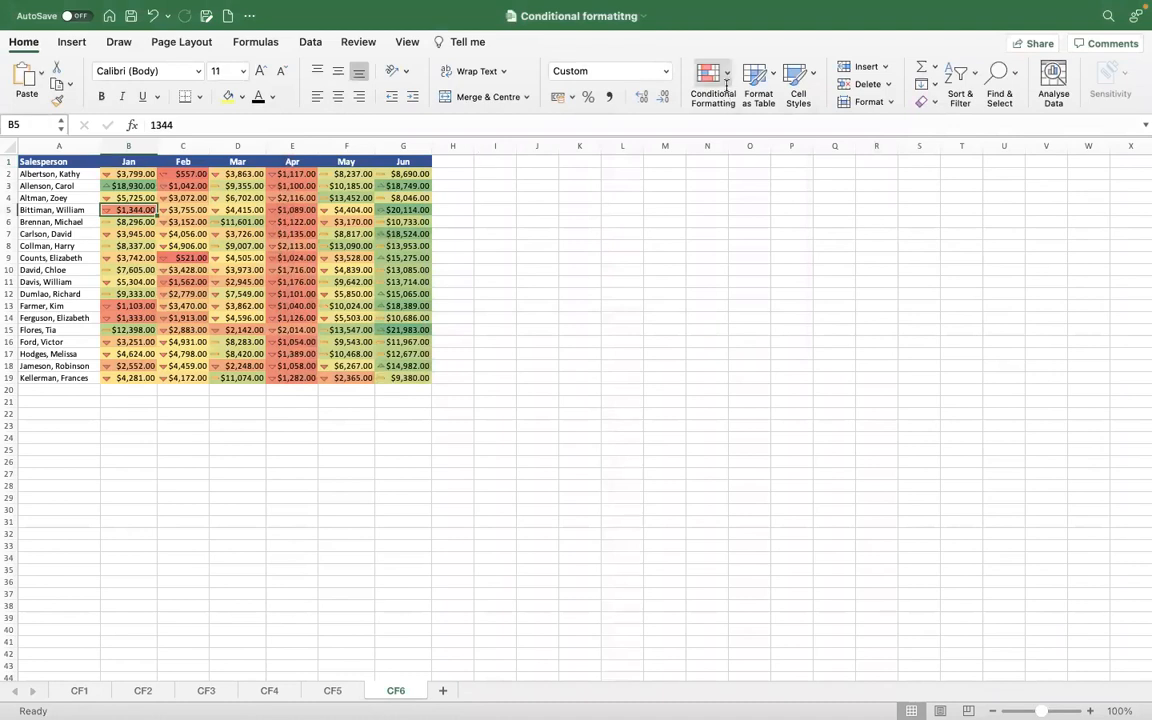
click(726, 86)
click(746, 252)
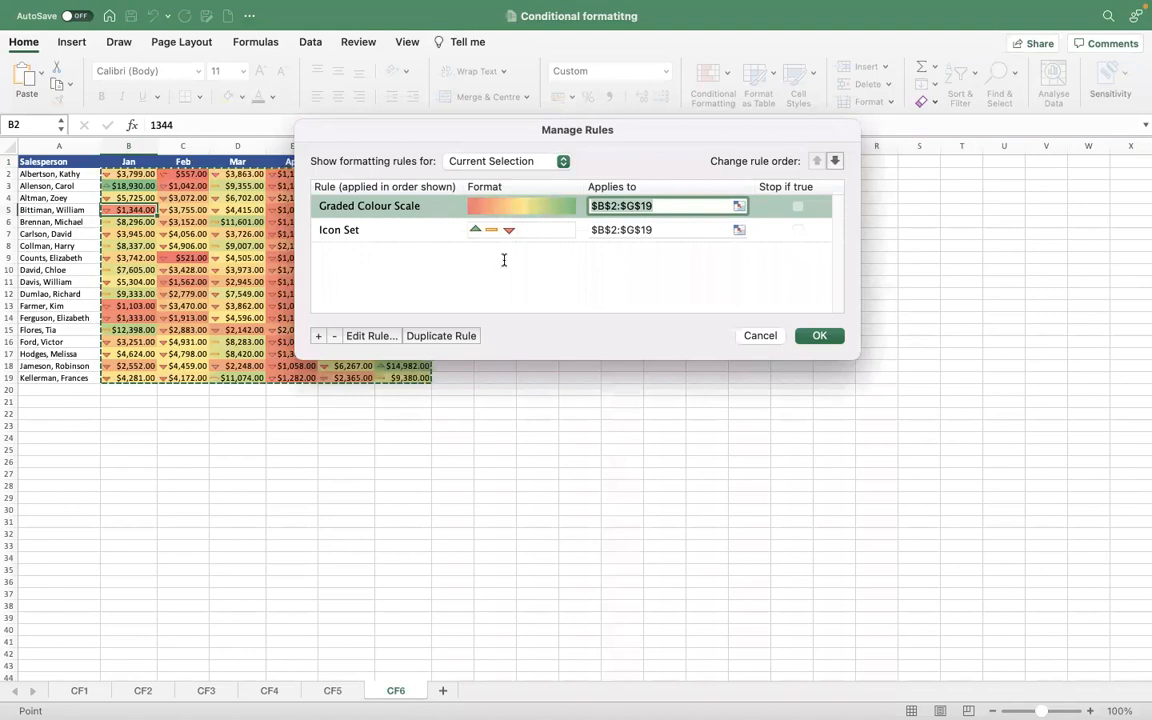
click(370, 336)
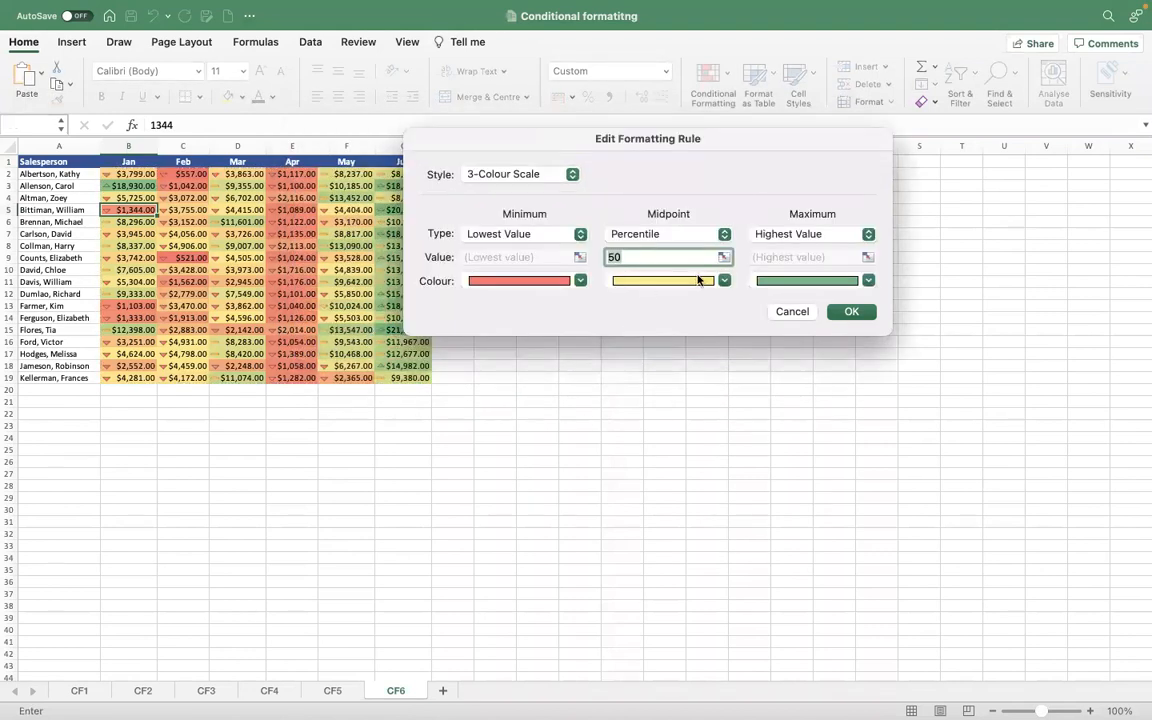
click(793, 312)
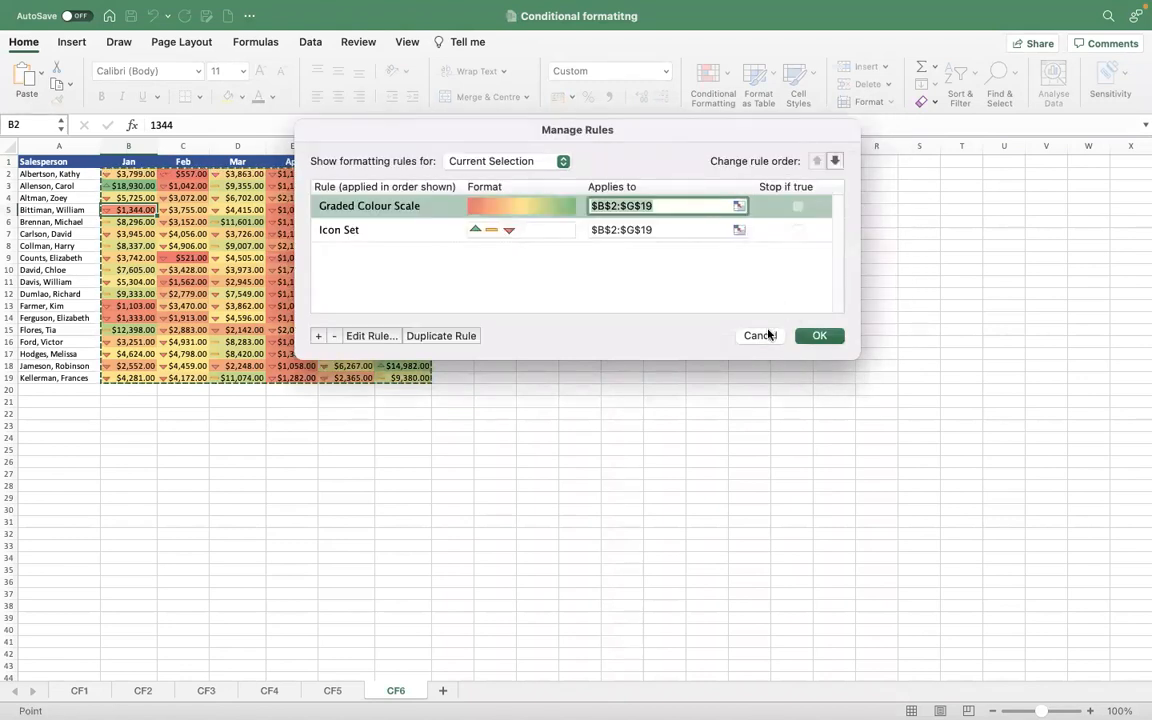
click(764, 333)
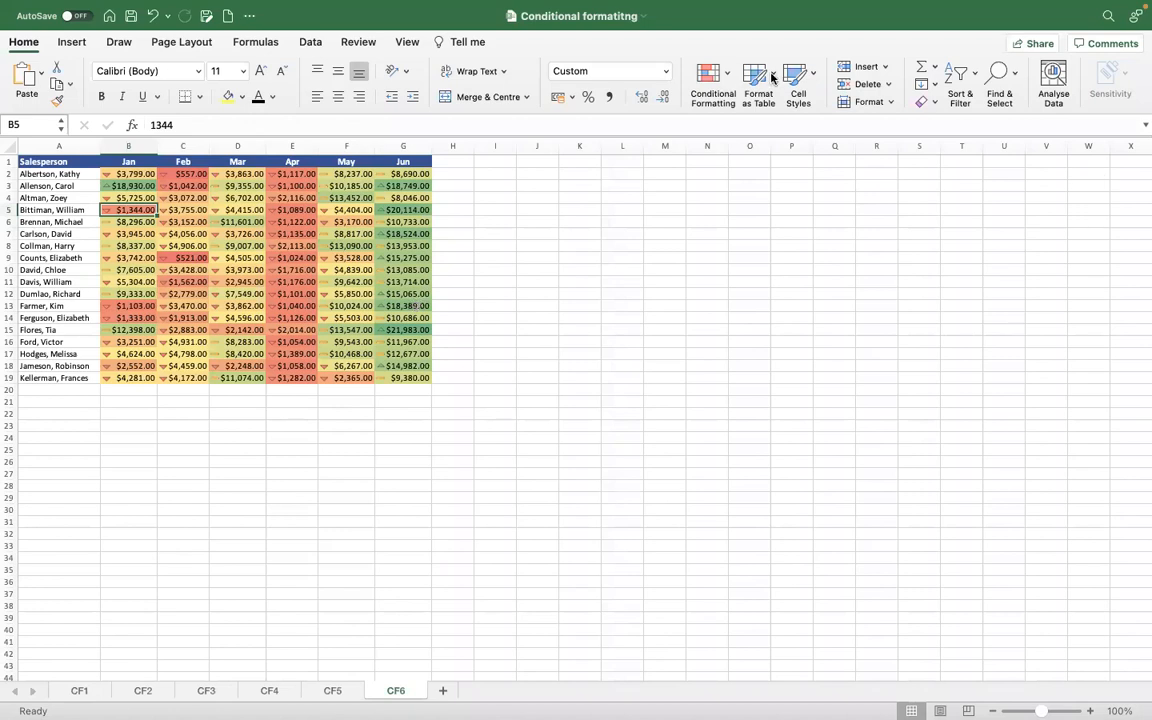
Start a new 2-Colour Scale rule for cell B5 with Formula as its minimum type.
click(712, 80)
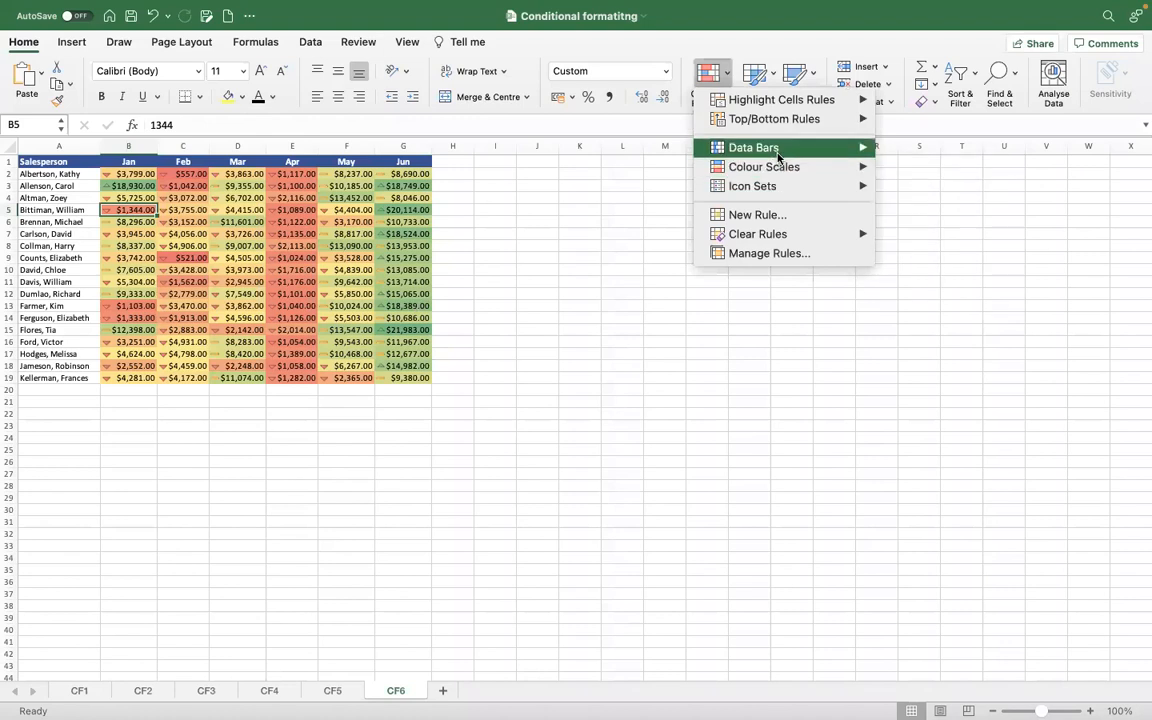
mouse_move(800, 119)
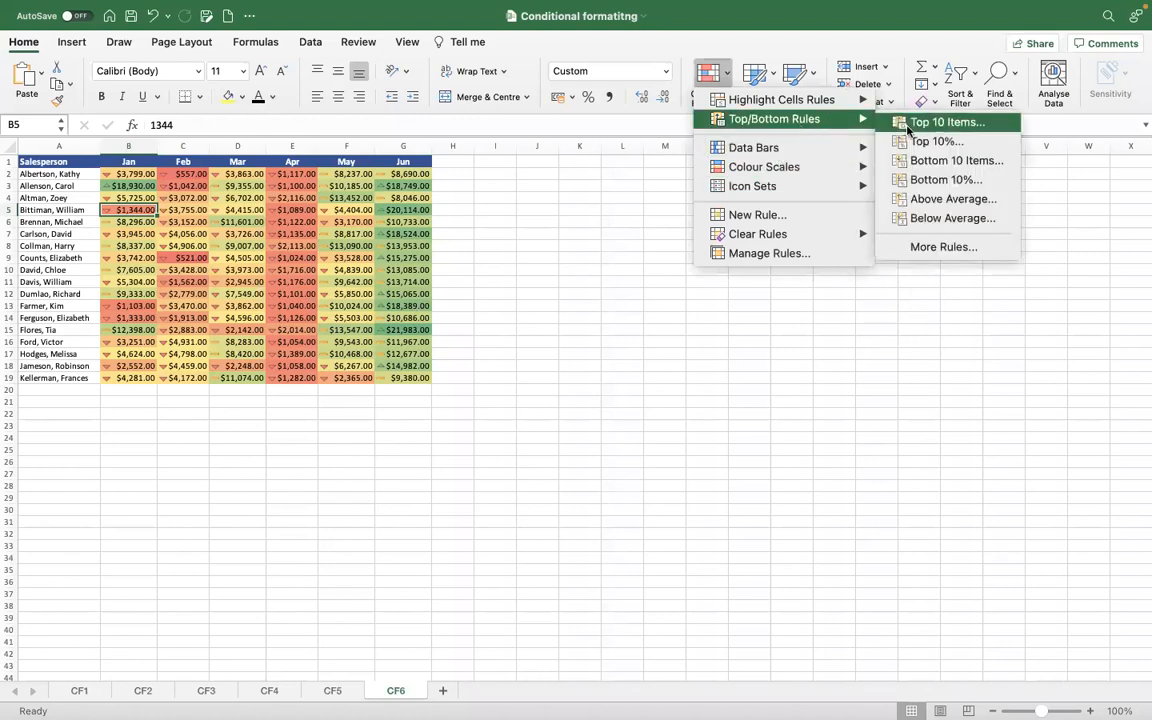
click(795, 217)
click(549, 239)
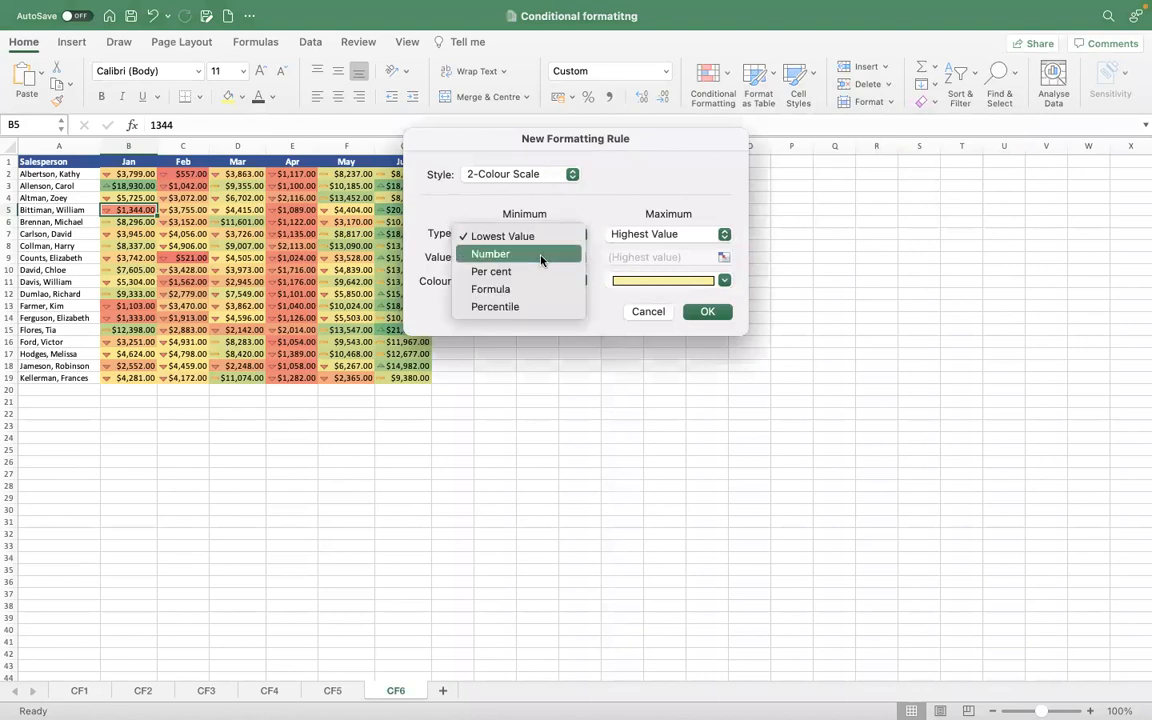
click(506, 290)
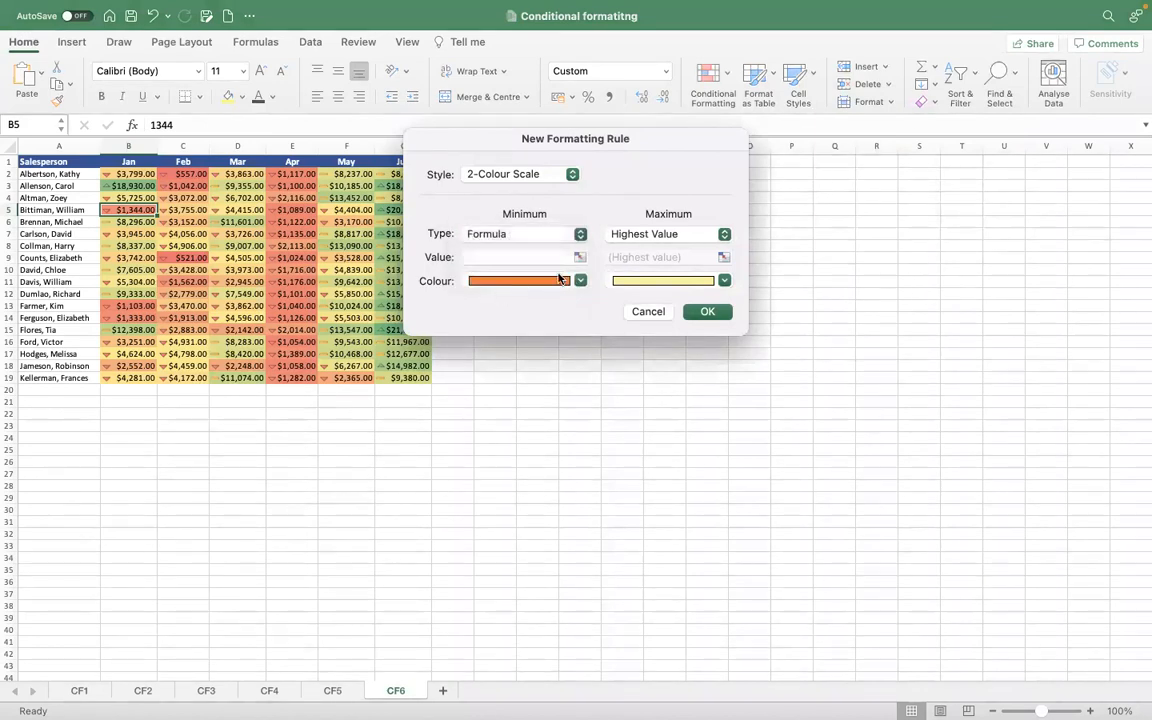
click(541, 258)
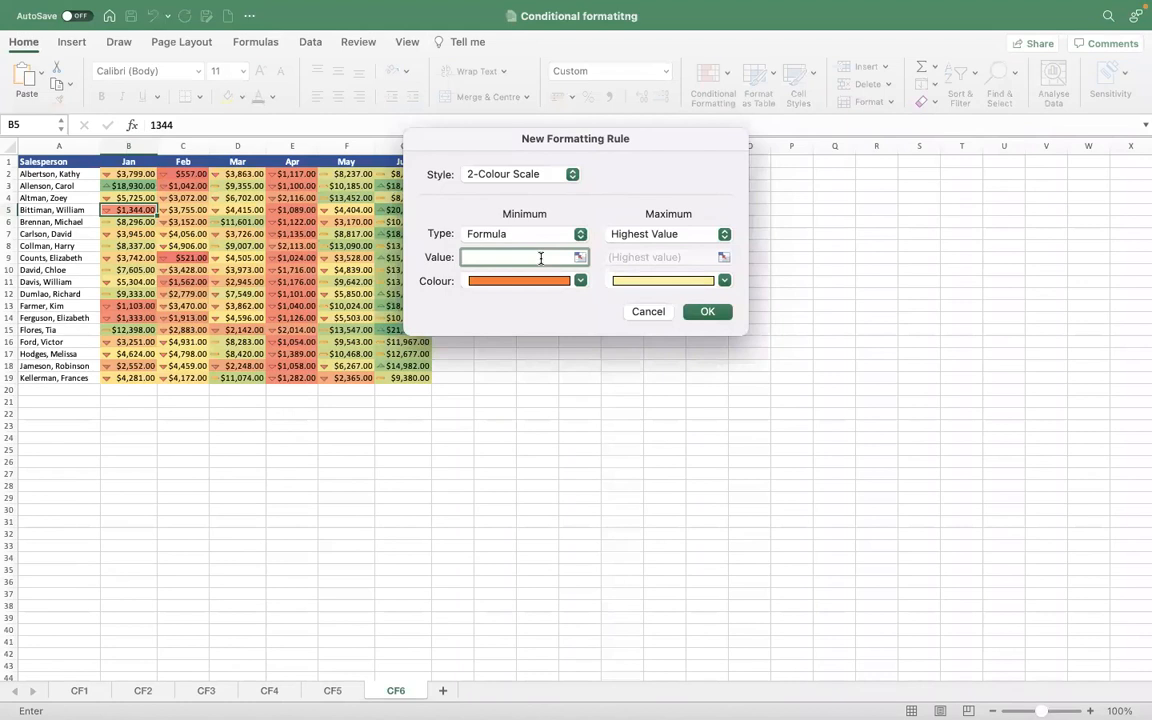
click(580, 257)
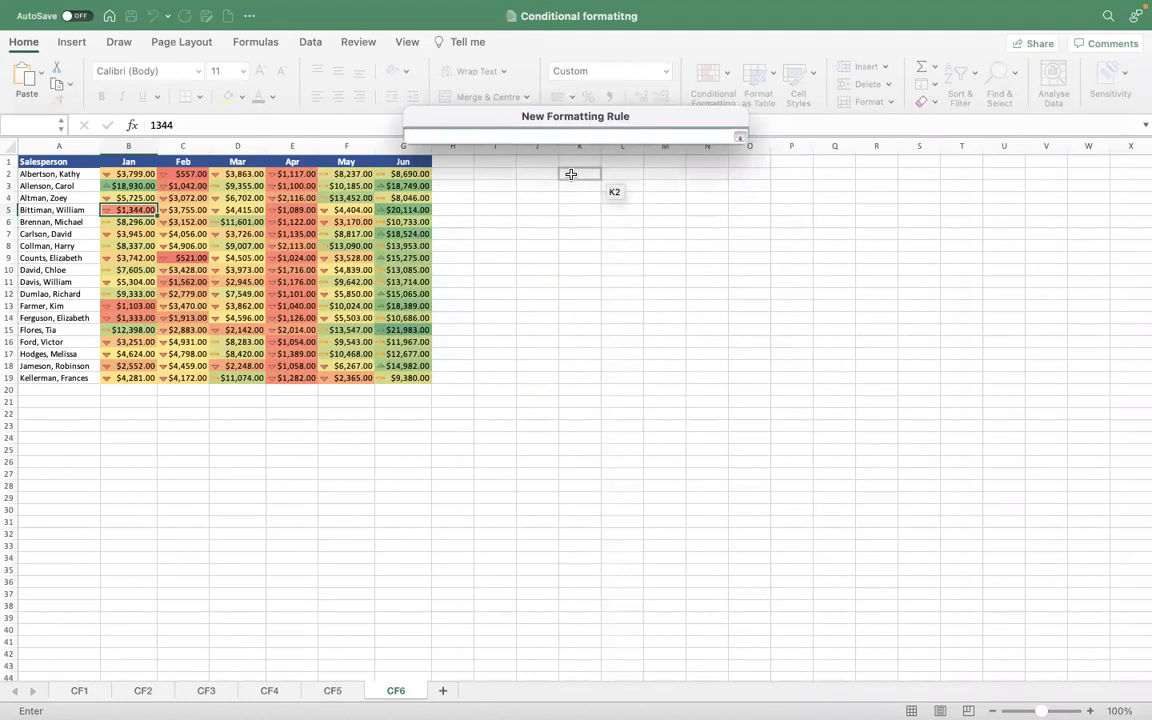
Set the new rule's minimum value to the formula B2=B3.
text(=)
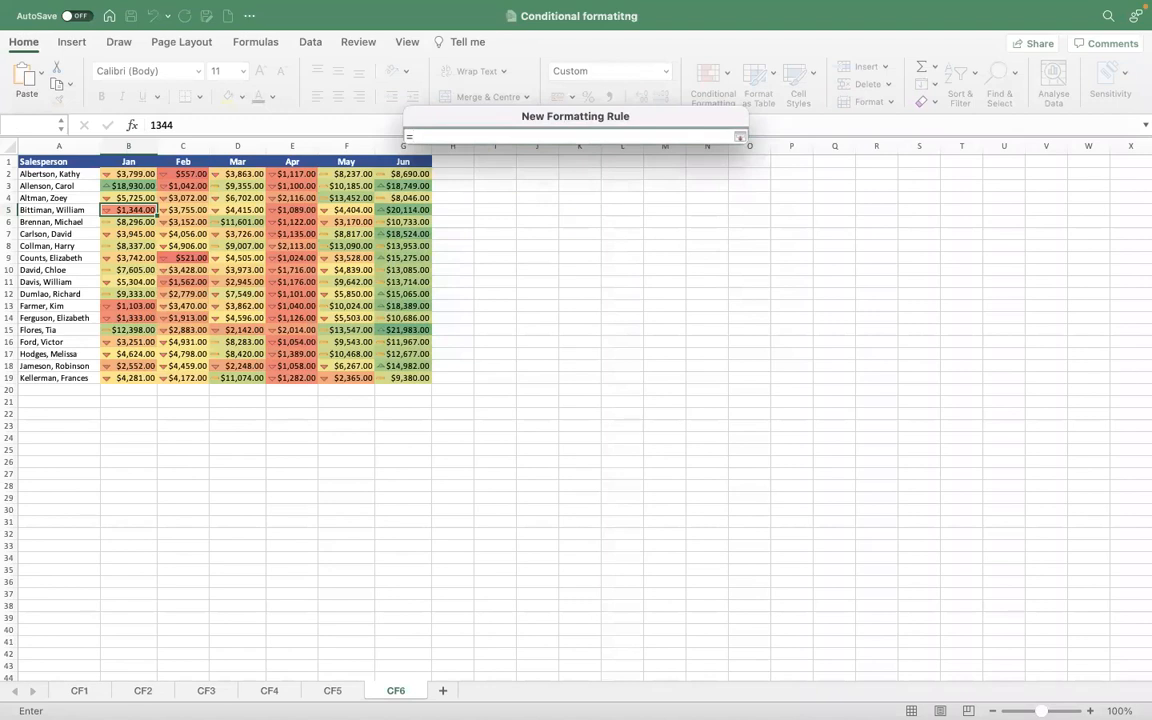
text(B2)
key(BackSpace)
key(BackSpace)
text(B2=)
key(BackSpace)
key(BackSpace)
key(BackSpace)
key(BackSpace)
text(B2=B3)
key(Return)
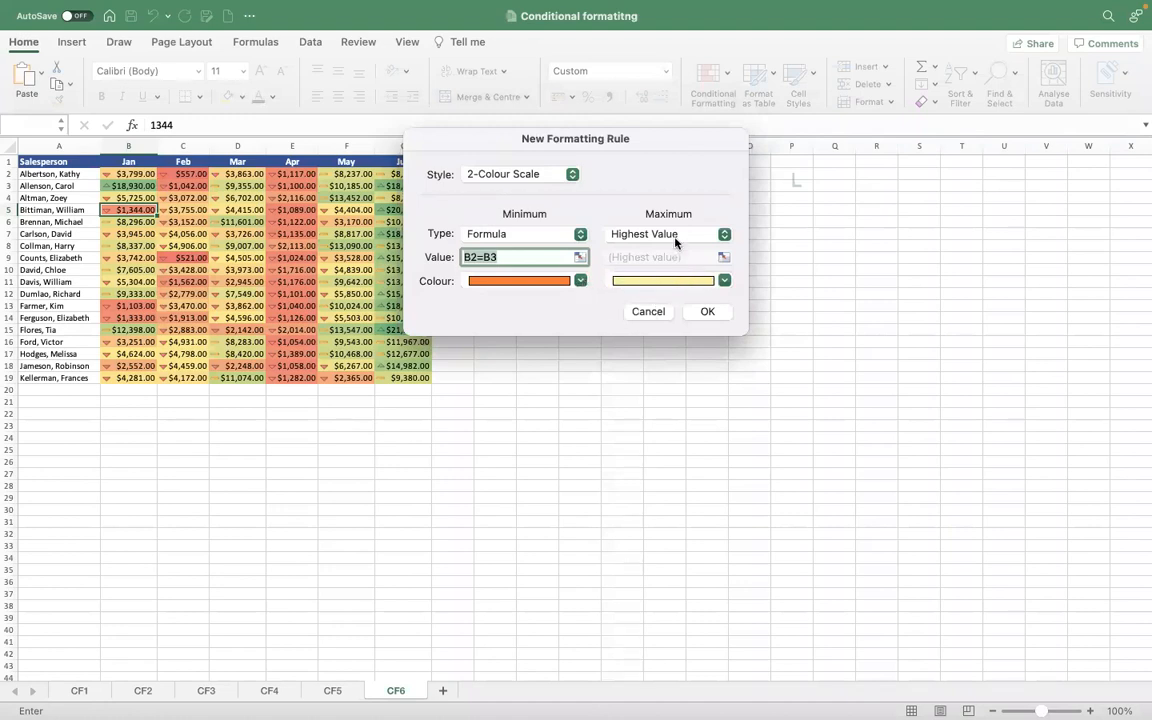
Set the new rule's maximum type to Formula with the value B3=B4.
click(675, 236)
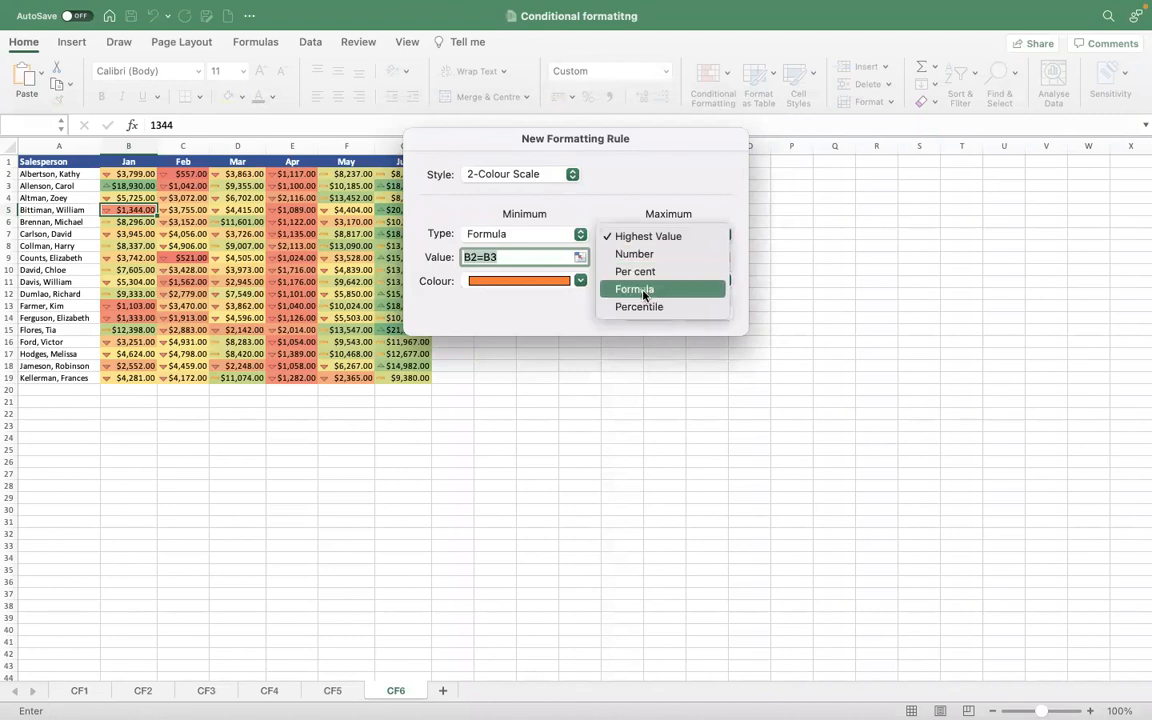
click(643, 291)
click(652, 260)
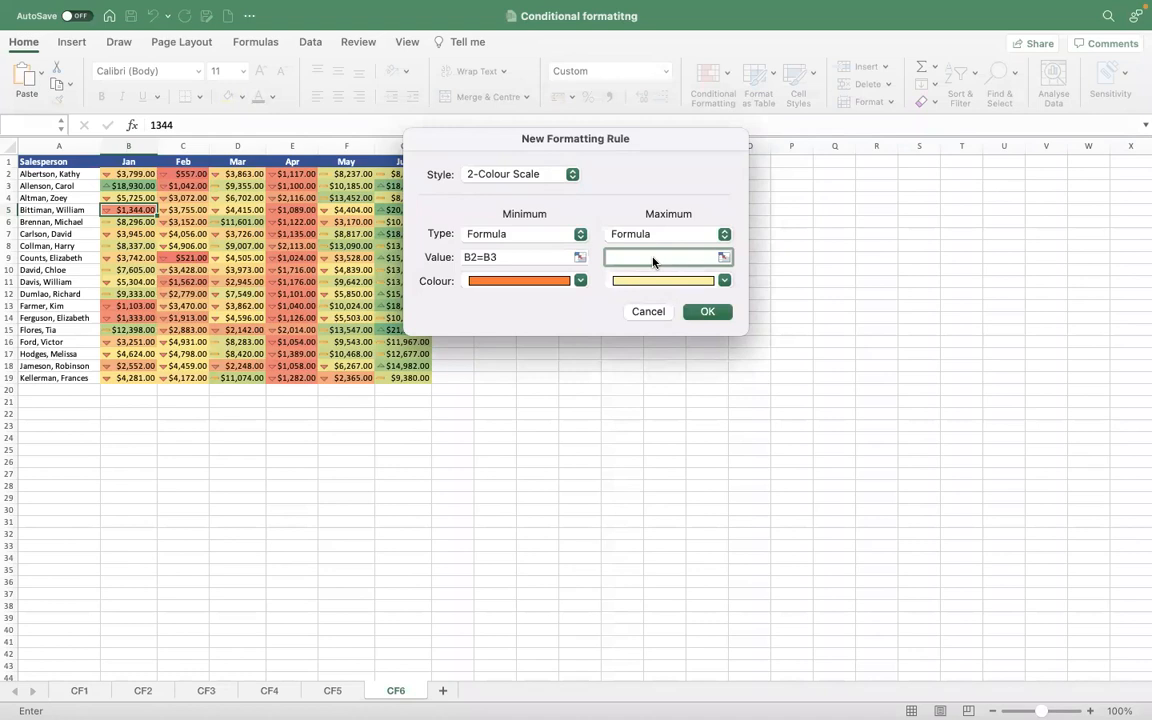
text(B3=B4)
Try the standard orange as both the maximum and minimum colour, and discard the new rule.
click(724, 280)
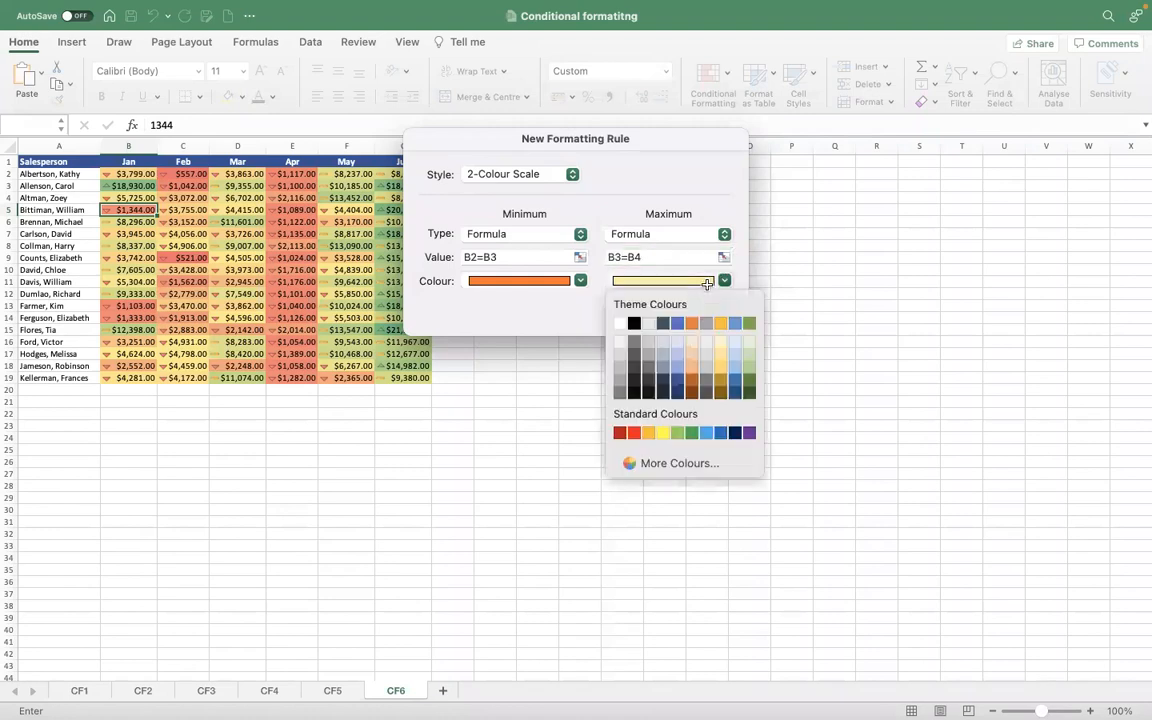
click(648, 432)
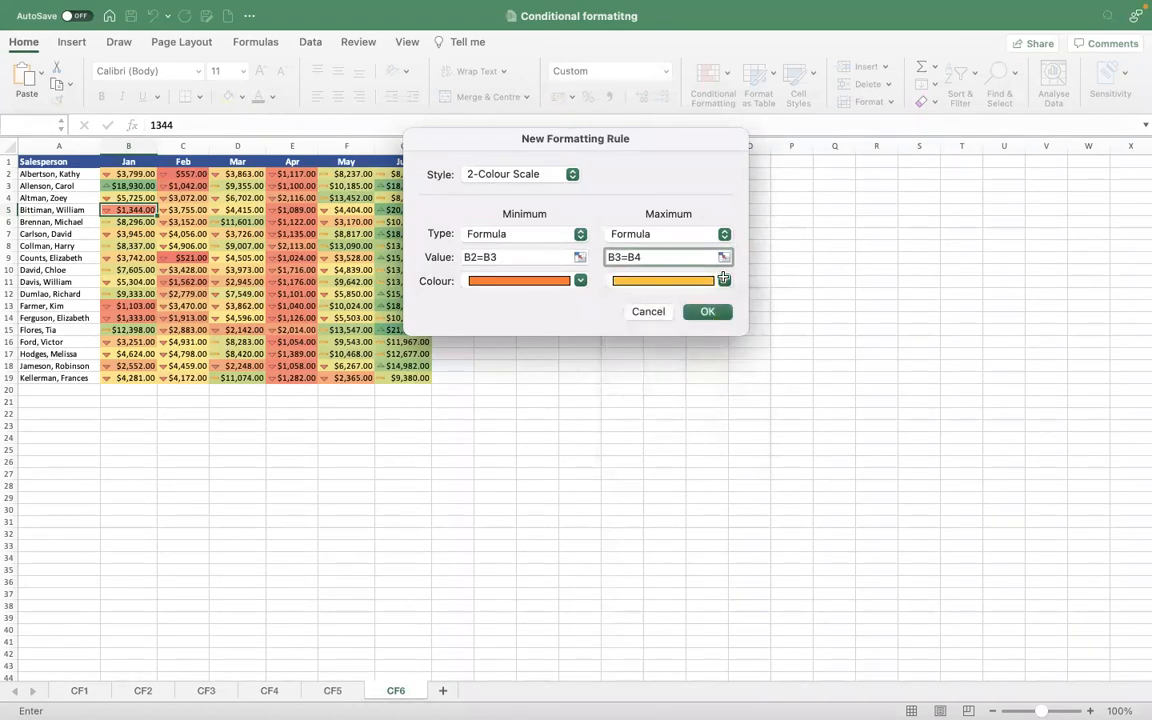
click(724, 280)
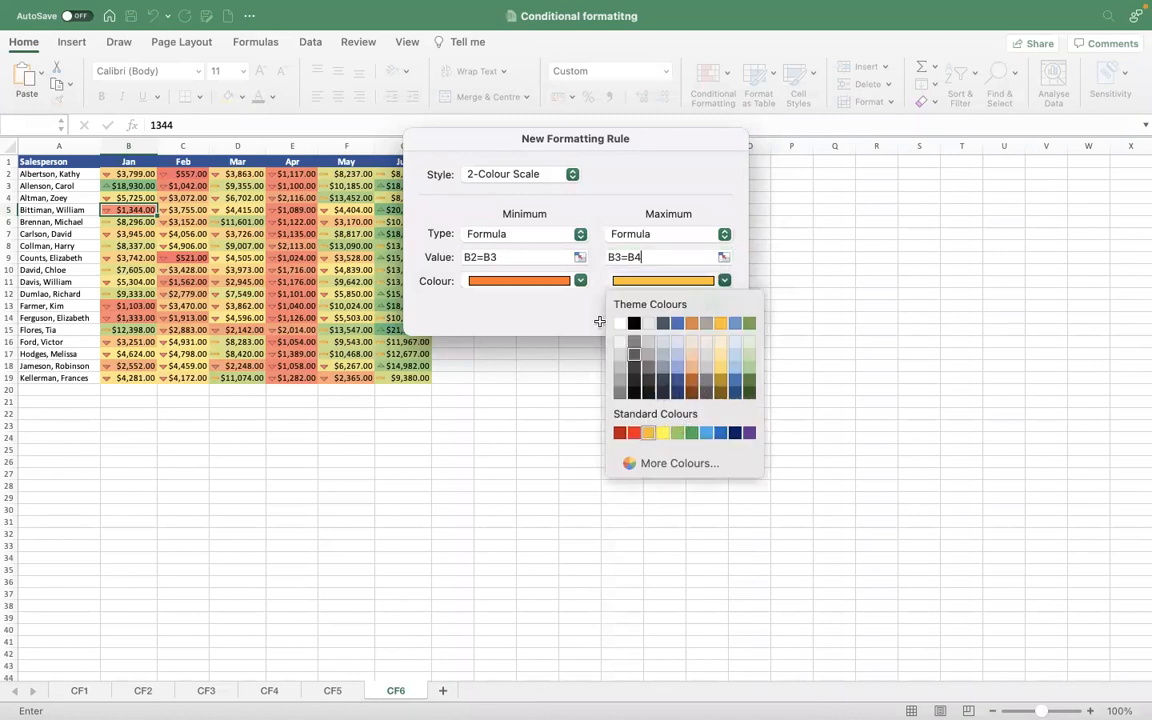
click(581, 281)
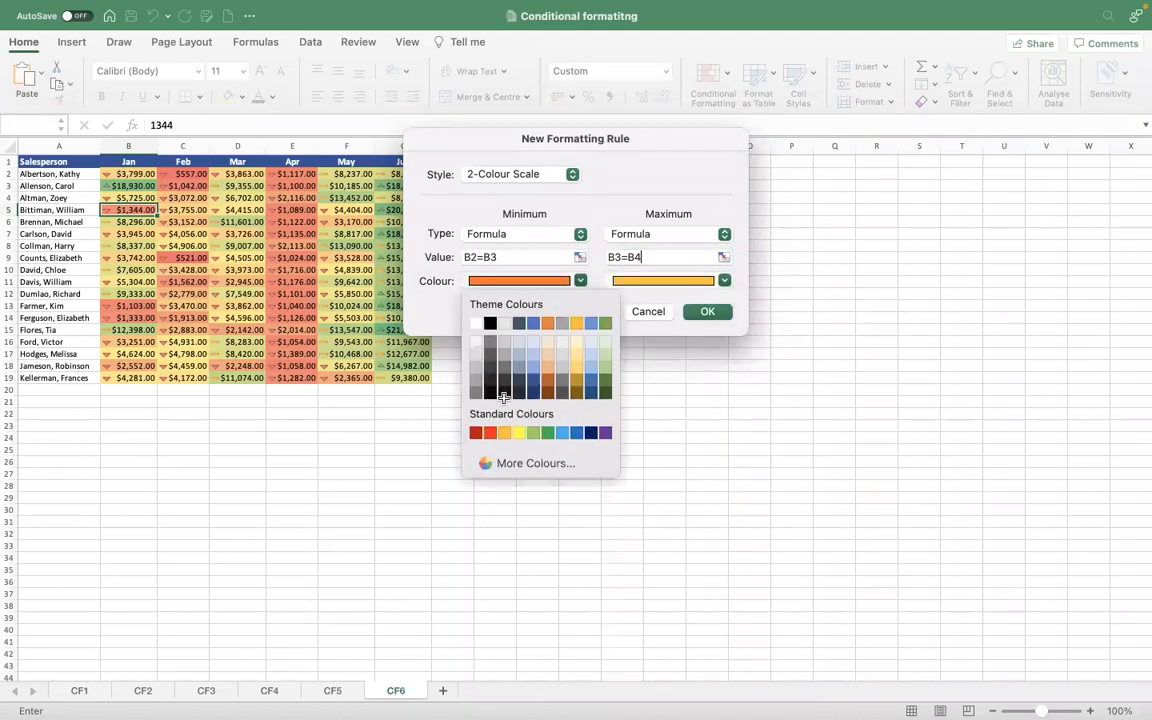
click(505, 433)
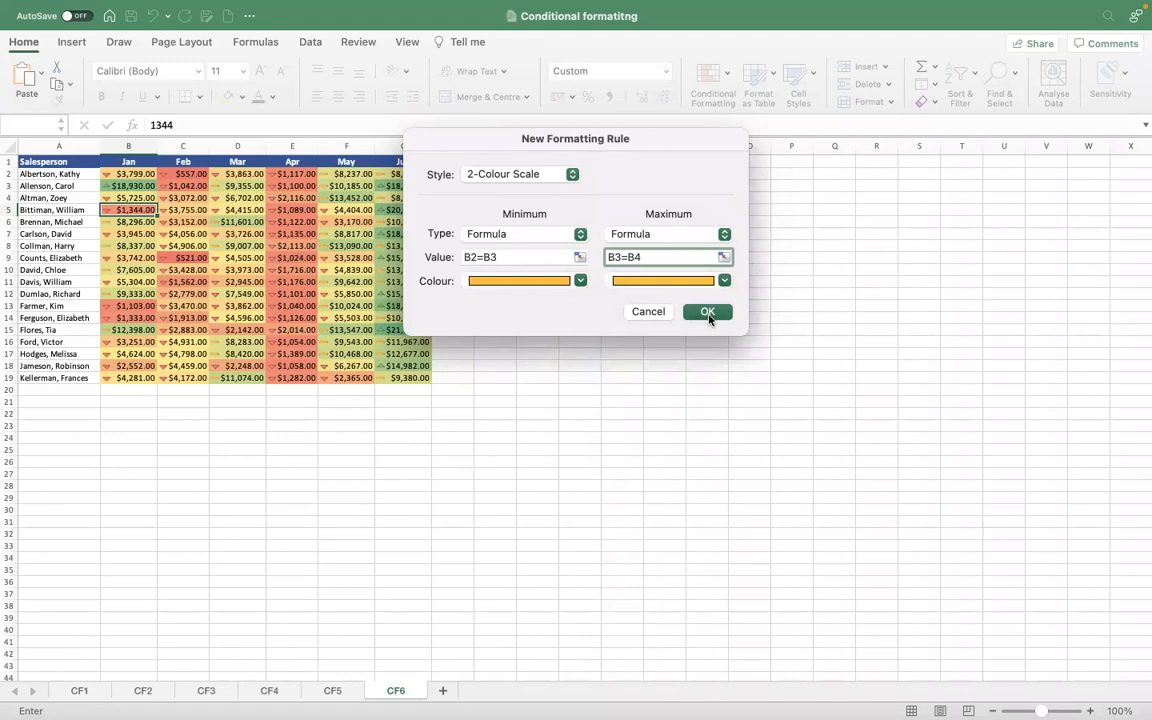
click(648, 312)
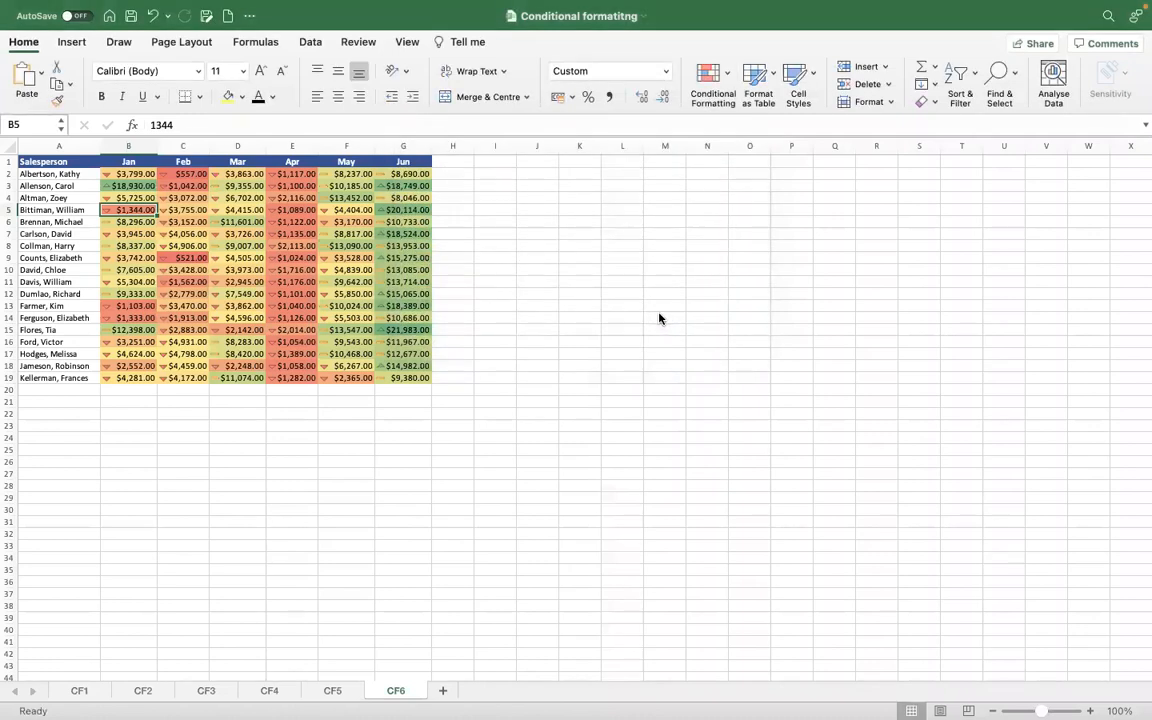
Review the minimum type options of a new 2-Colour Scale rule for cell B5, and discard the rule.
click(731, 79)
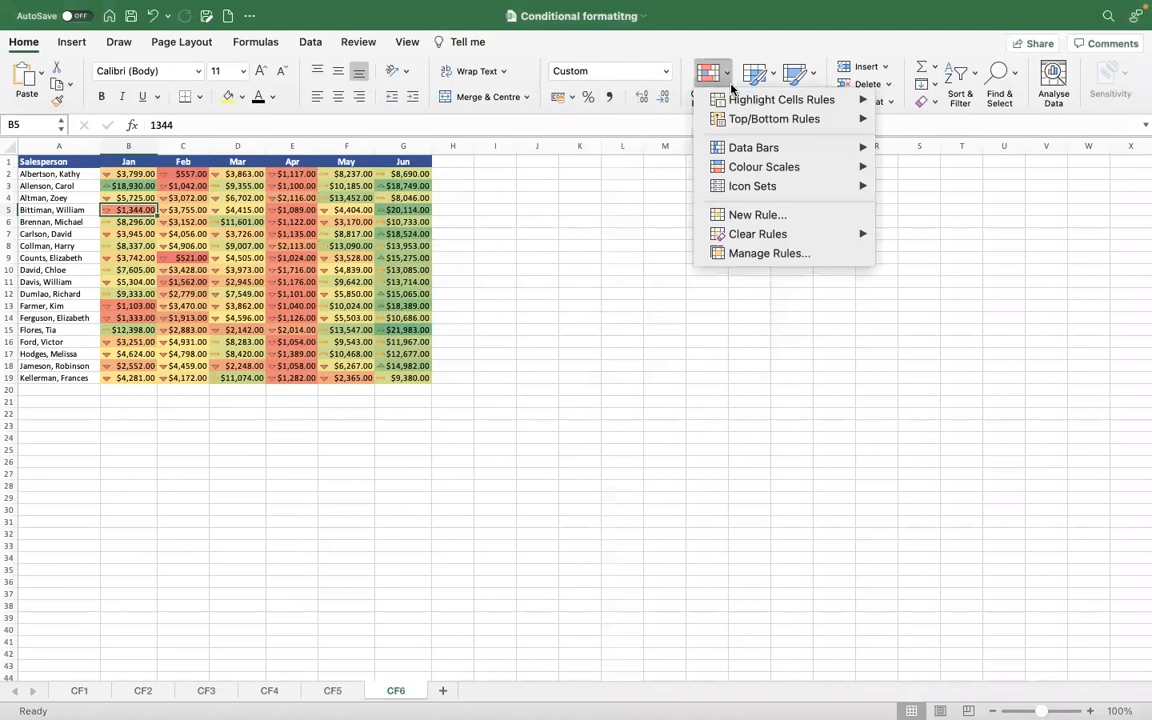
mouse_move(769, 148)
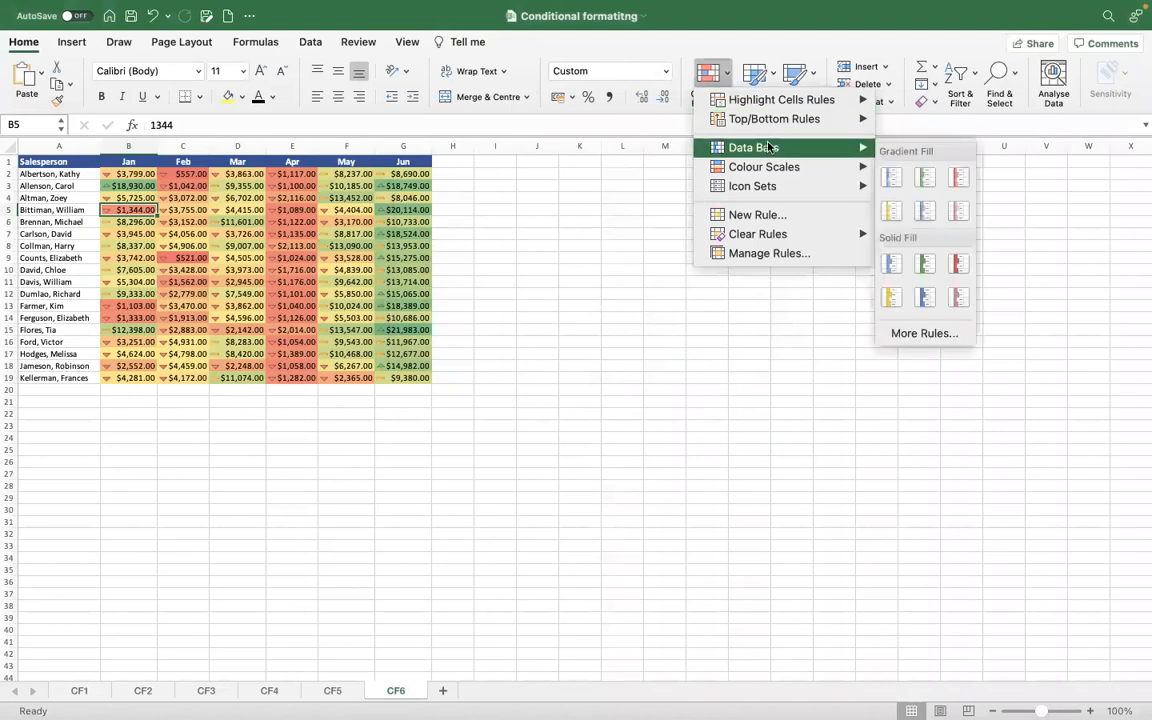
click(766, 216)
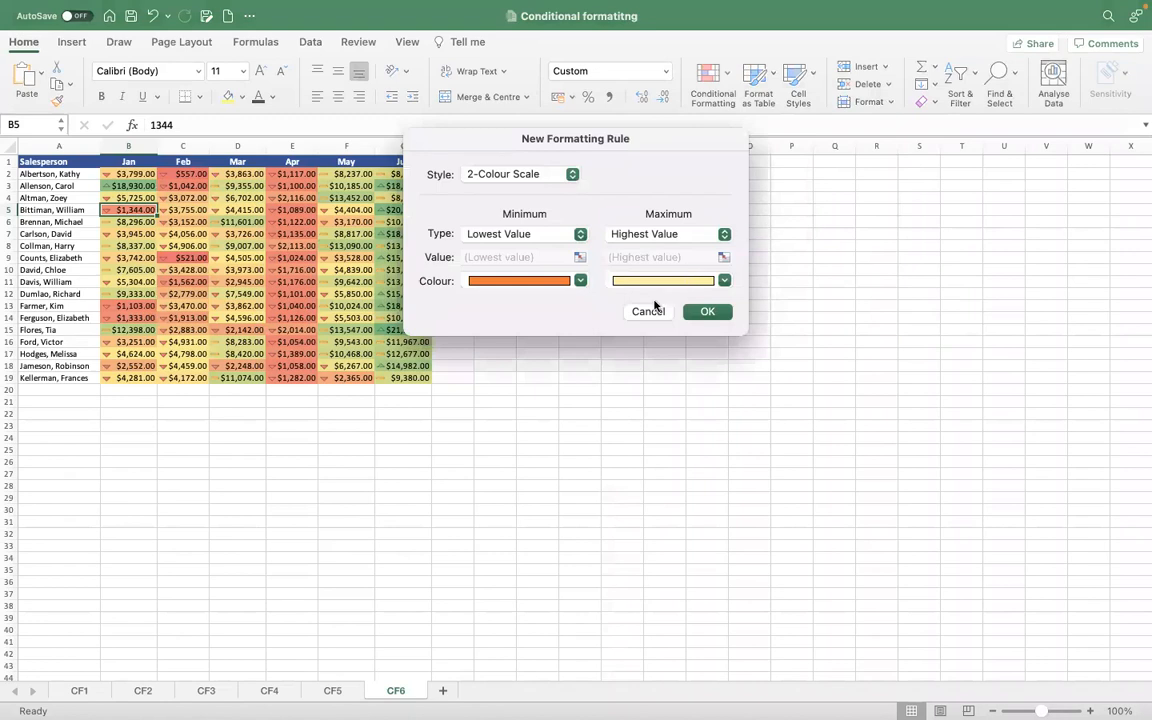
click(555, 239)
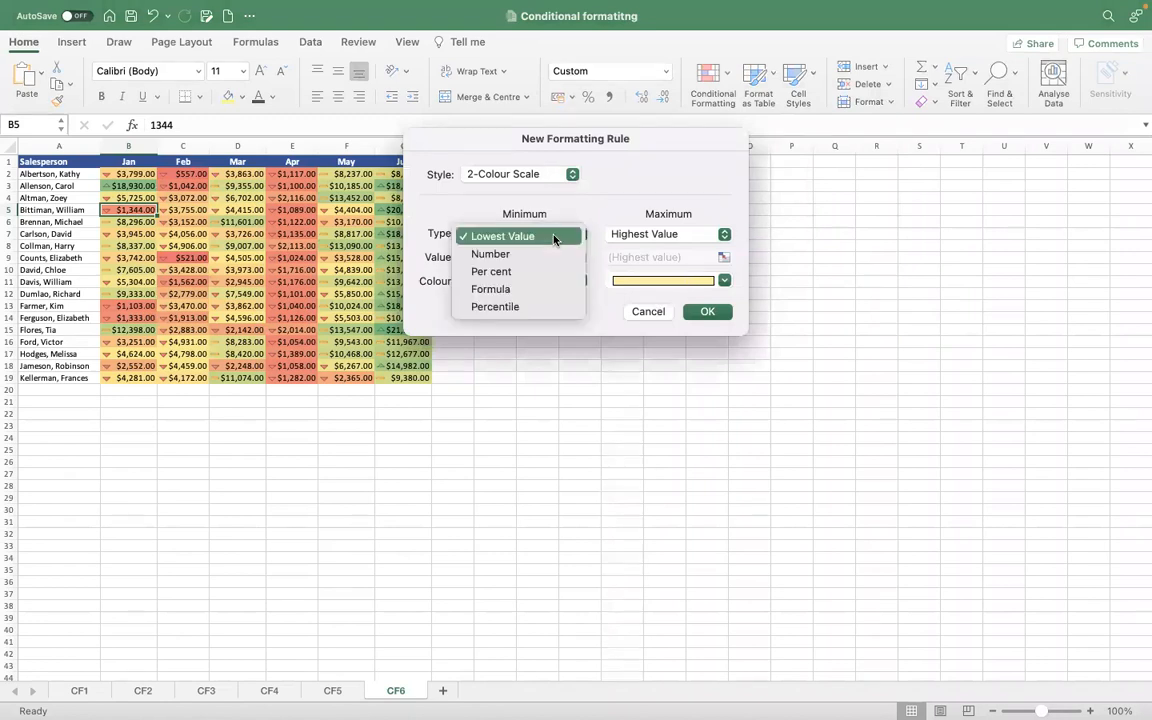
click(491, 305)
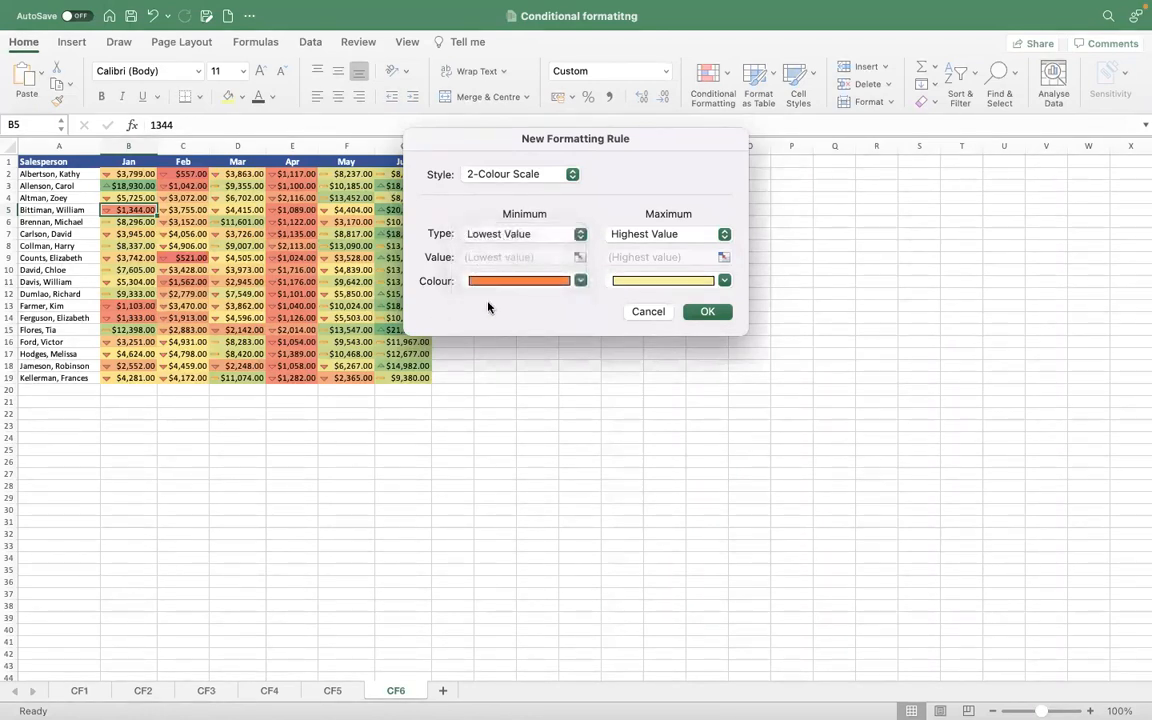
click(648, 312)
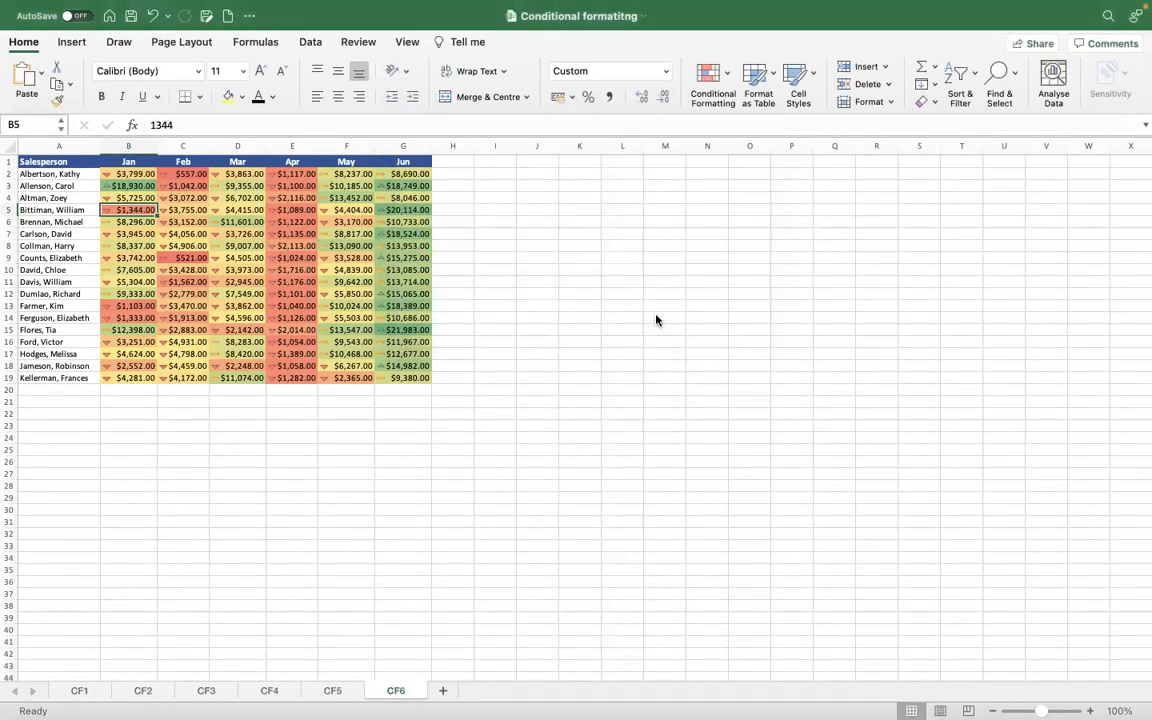
click(724, 78)
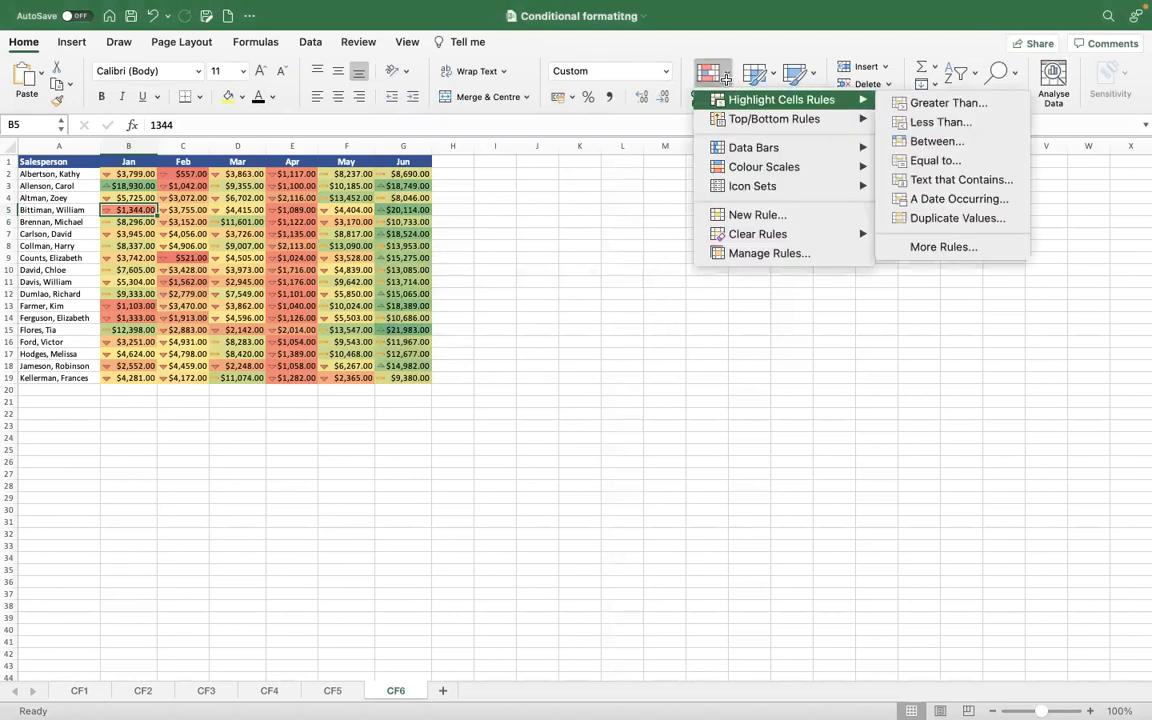
click(958, 180)
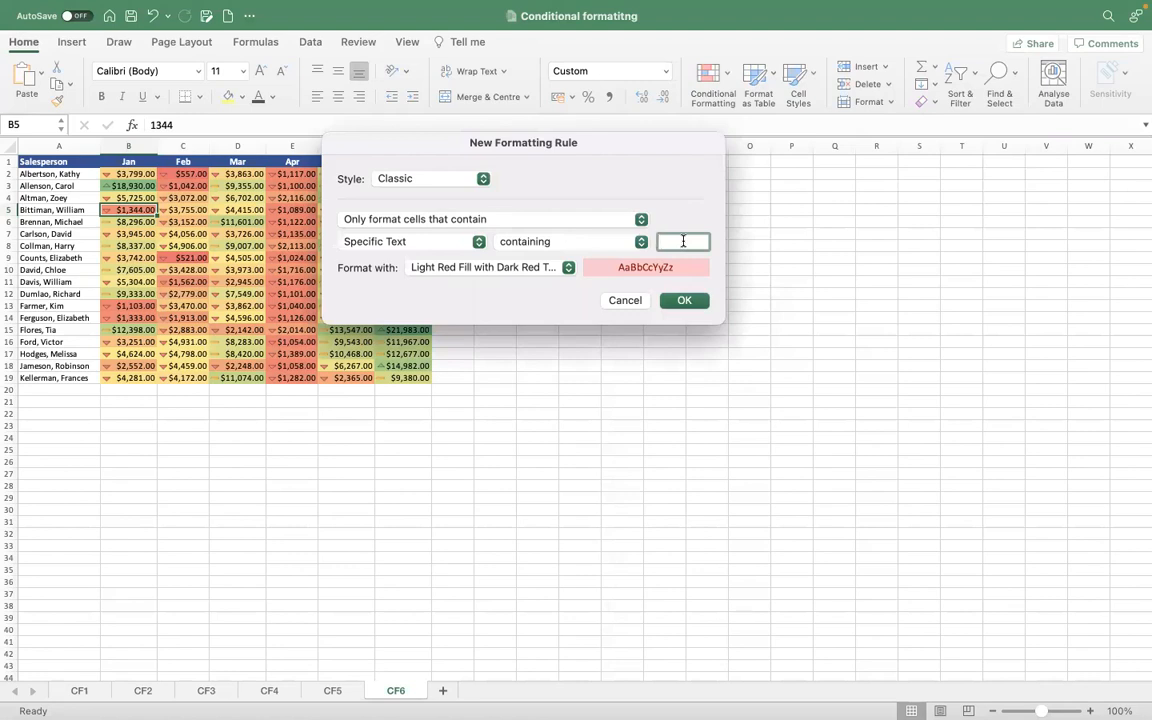
click(630, 299)
Fill the salesperson's name in A6 down into A7.
click(85, 222)
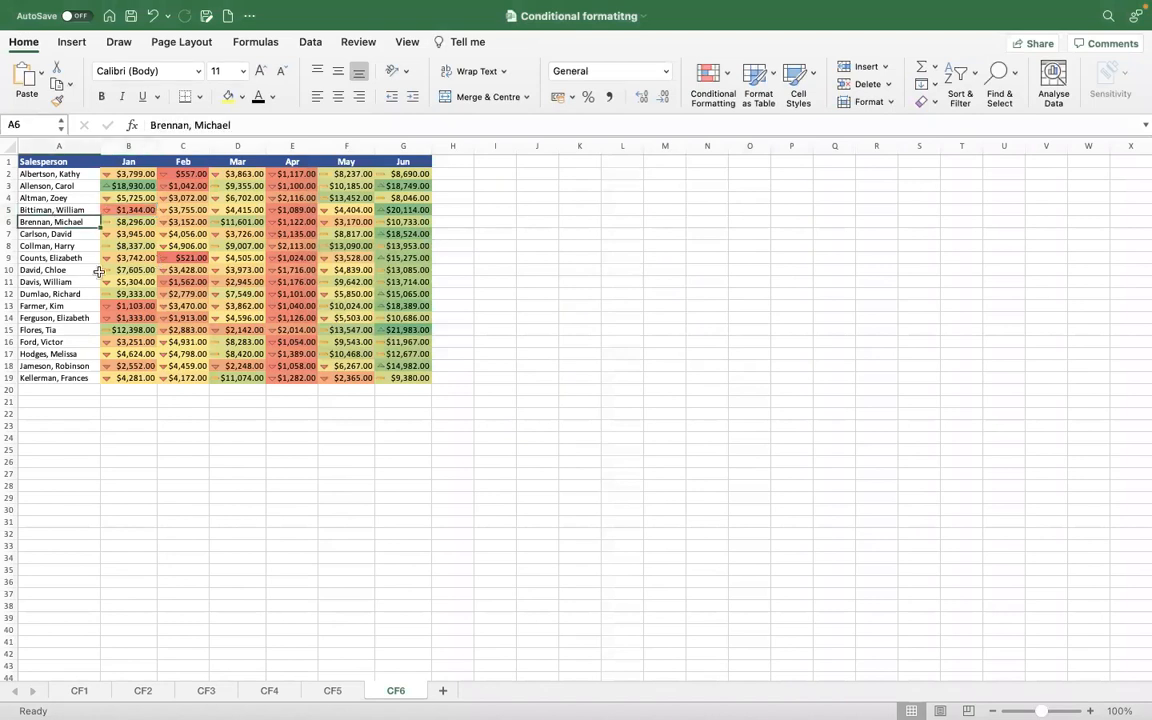
key(shift+Down)
key(ctrl+d)
Start a Text that Contains highlight rule for the salespeople in A2:A19, matching the first name of the salesperson in A6.
key(Up)
key(Up)
key(Up)
key(Up)
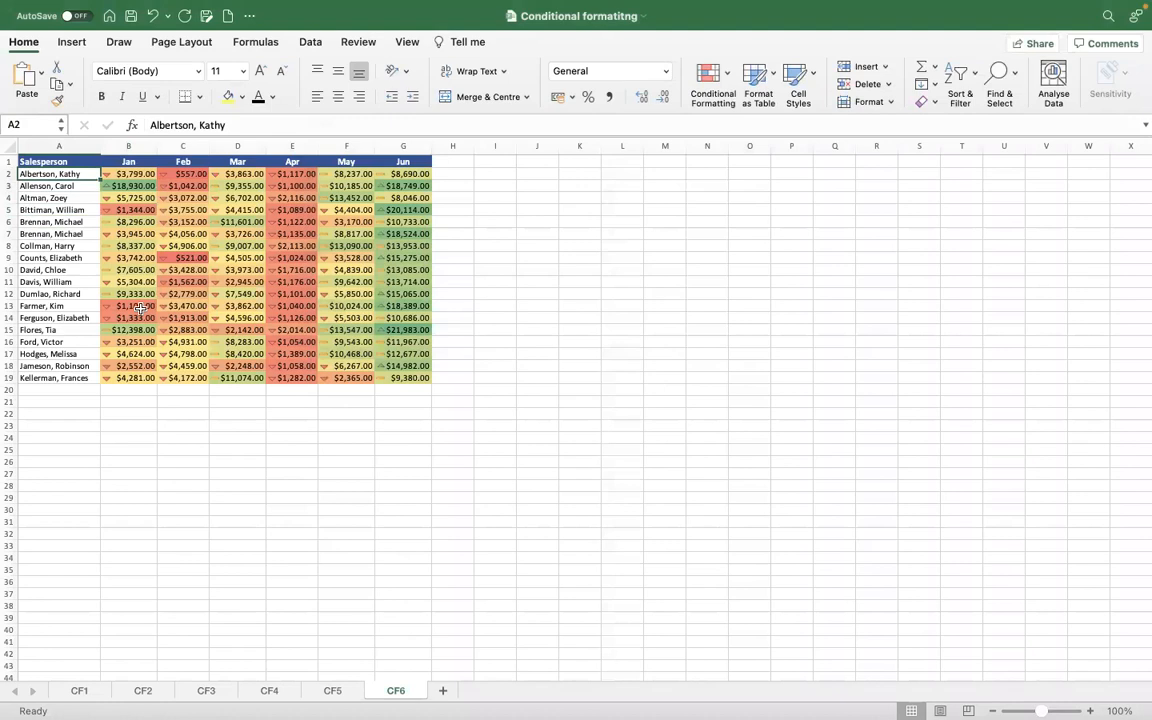
key(ctrl+shift+Down)
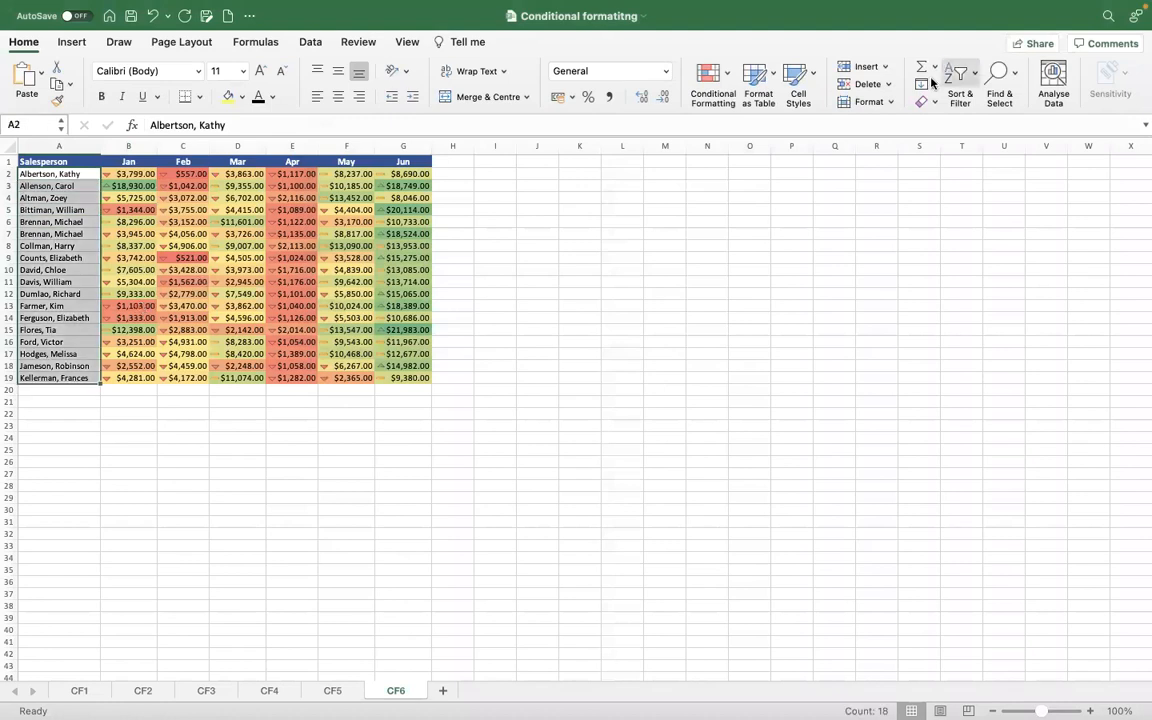
click(708, 74)
mouse_move(819, 125)
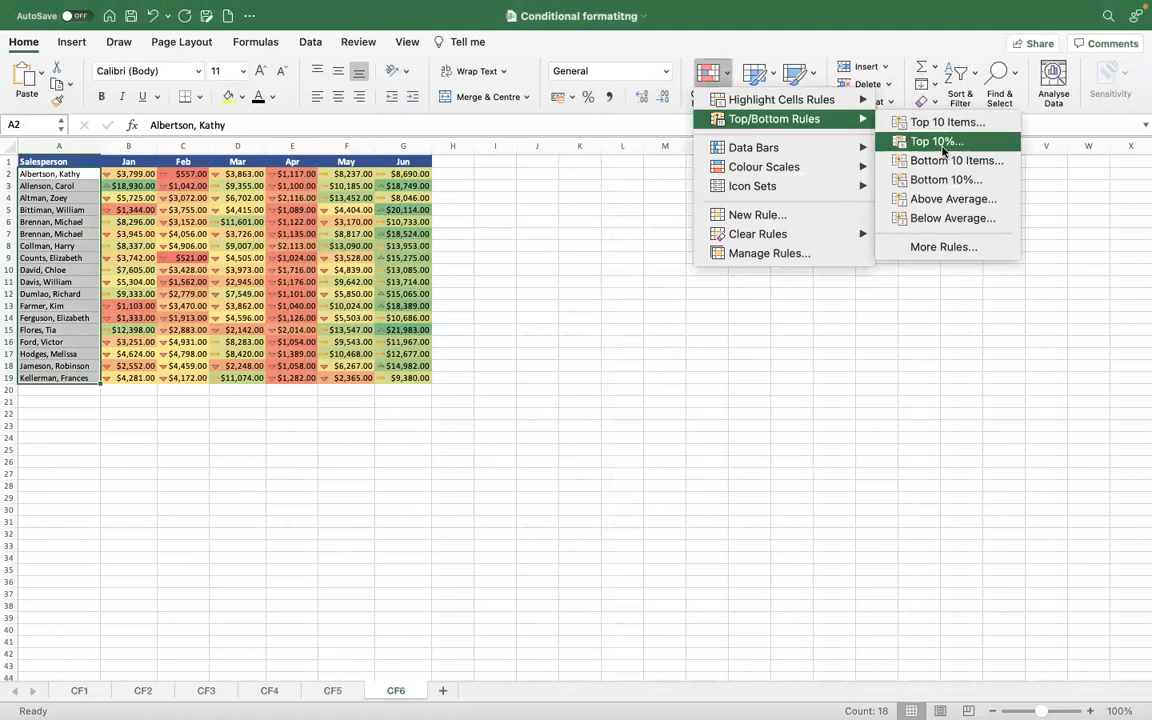
mouse_move(781, 99)
click(957, 180)
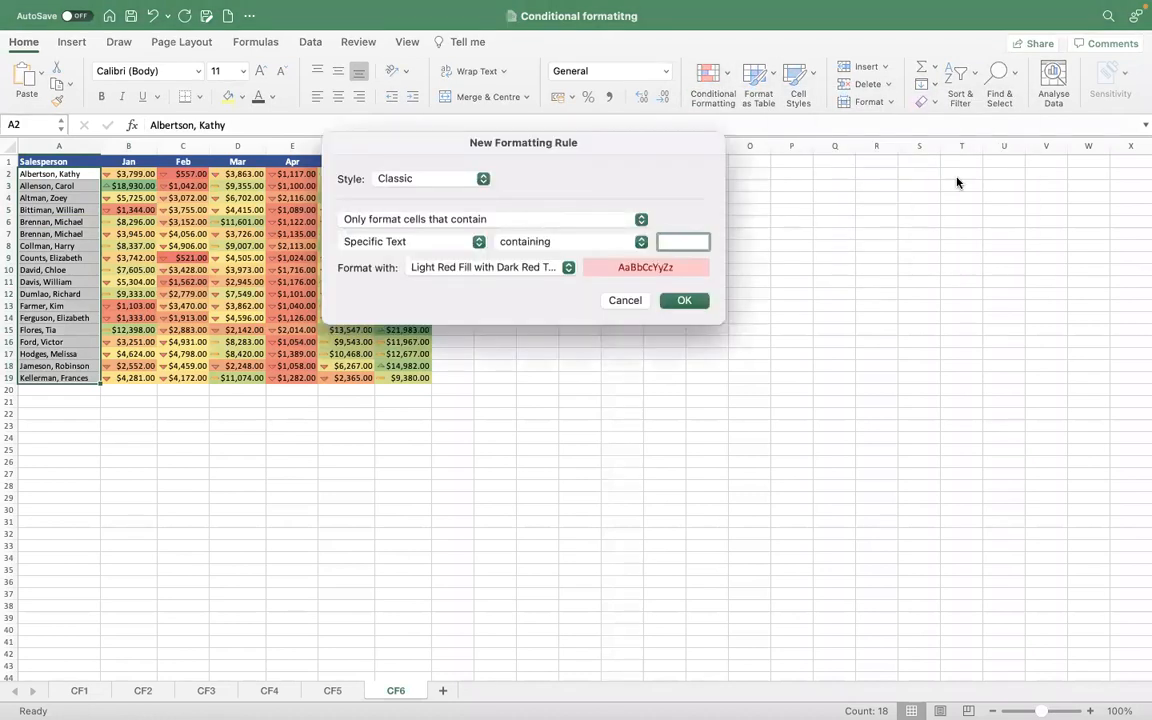
text(Michael)
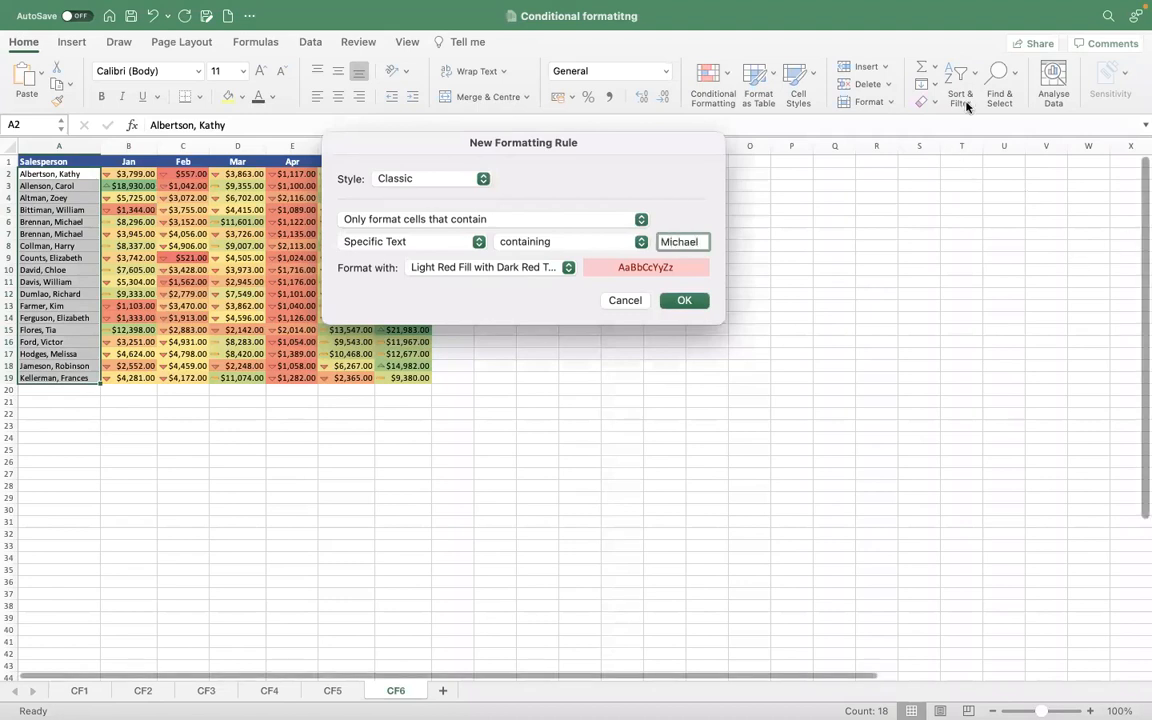
Format the matching names with Green Fill with Dark Green Text and apply the rule.
click(540, 267)
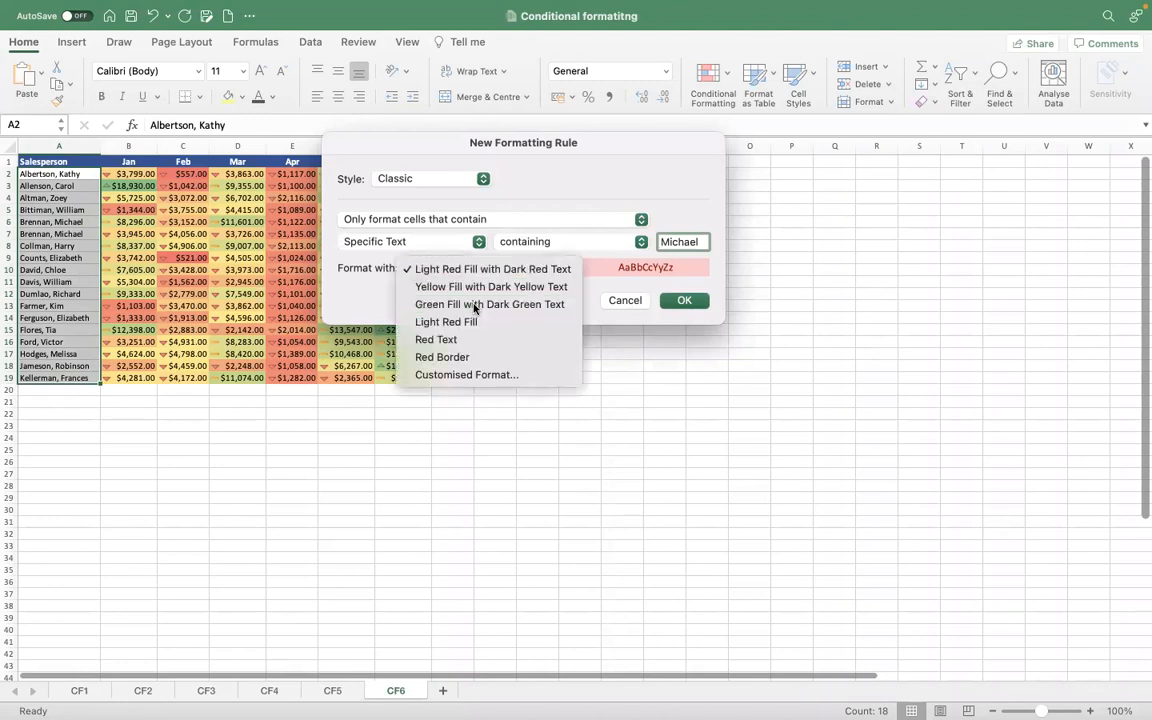
click(474, 305)
click(684, 301)
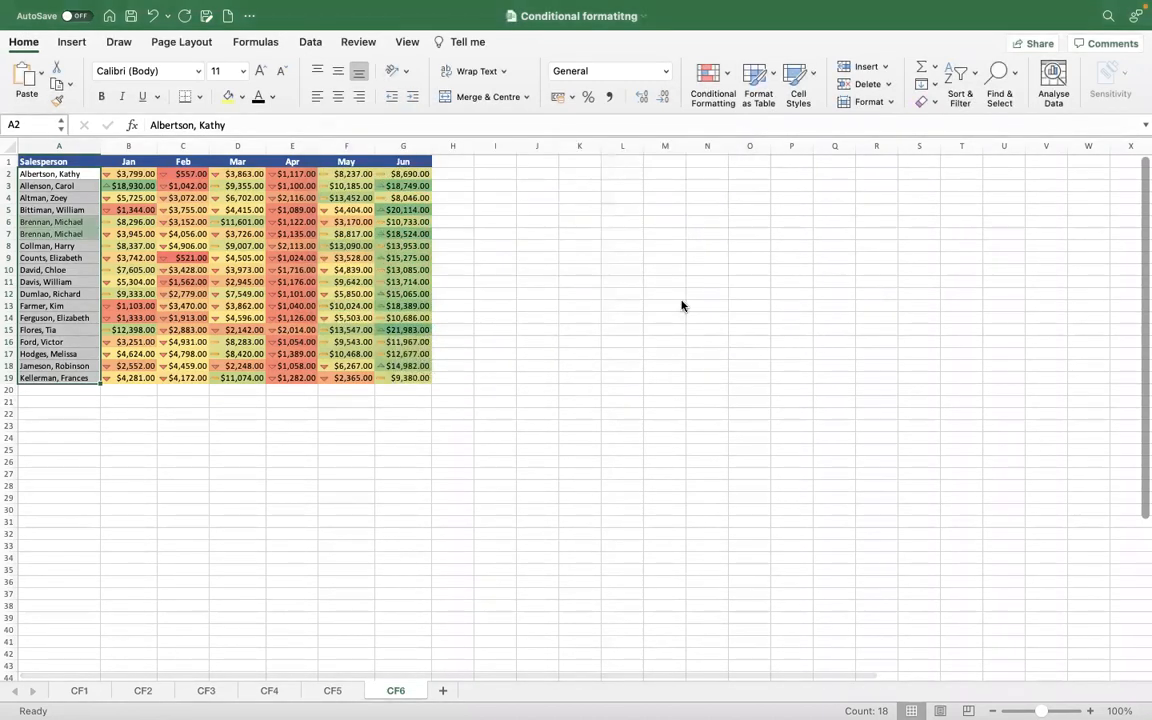
Examine the settings of an Equal To highlight rule for cells A6:A7, and discard the rule.
click(63, 231)
drag(63, 223, 64, 229)
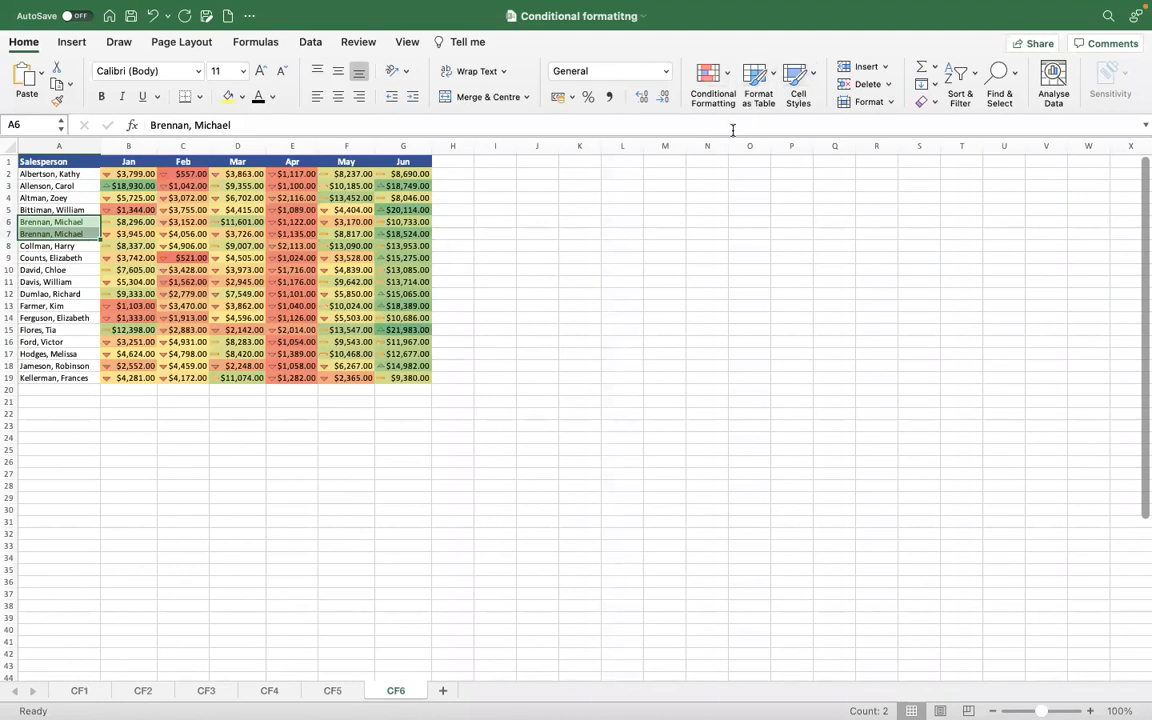
click(727, 88)
mouse_move(808, 119)
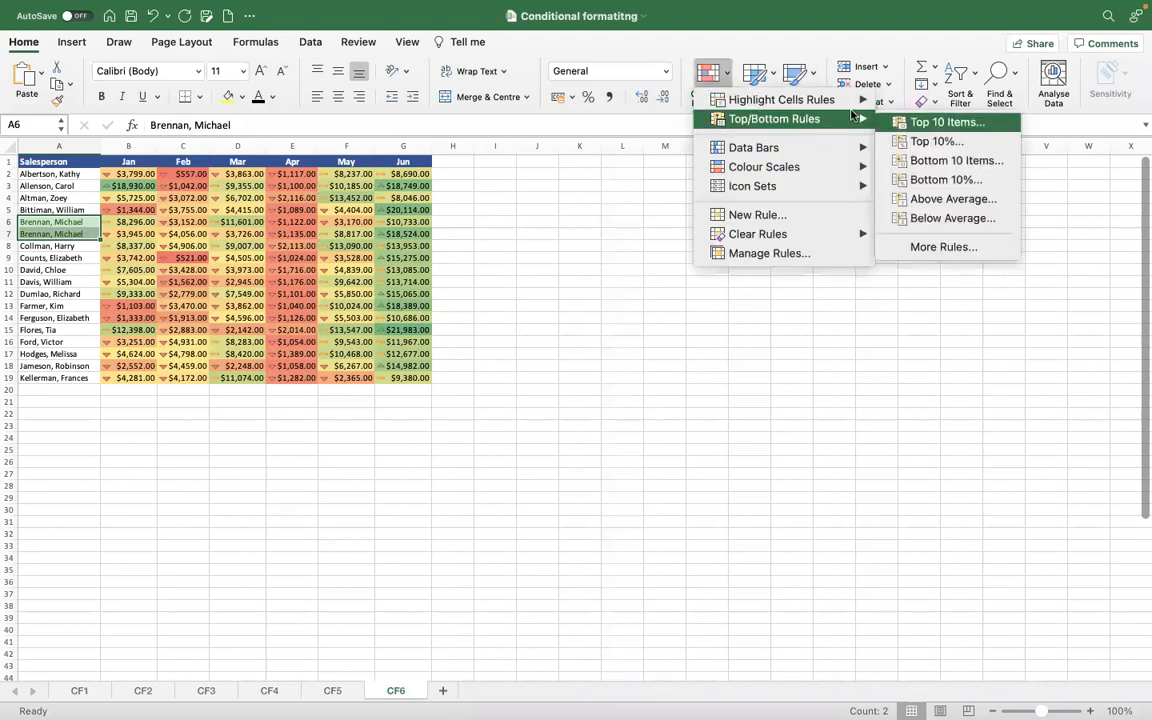
mouse_move(858, 101)
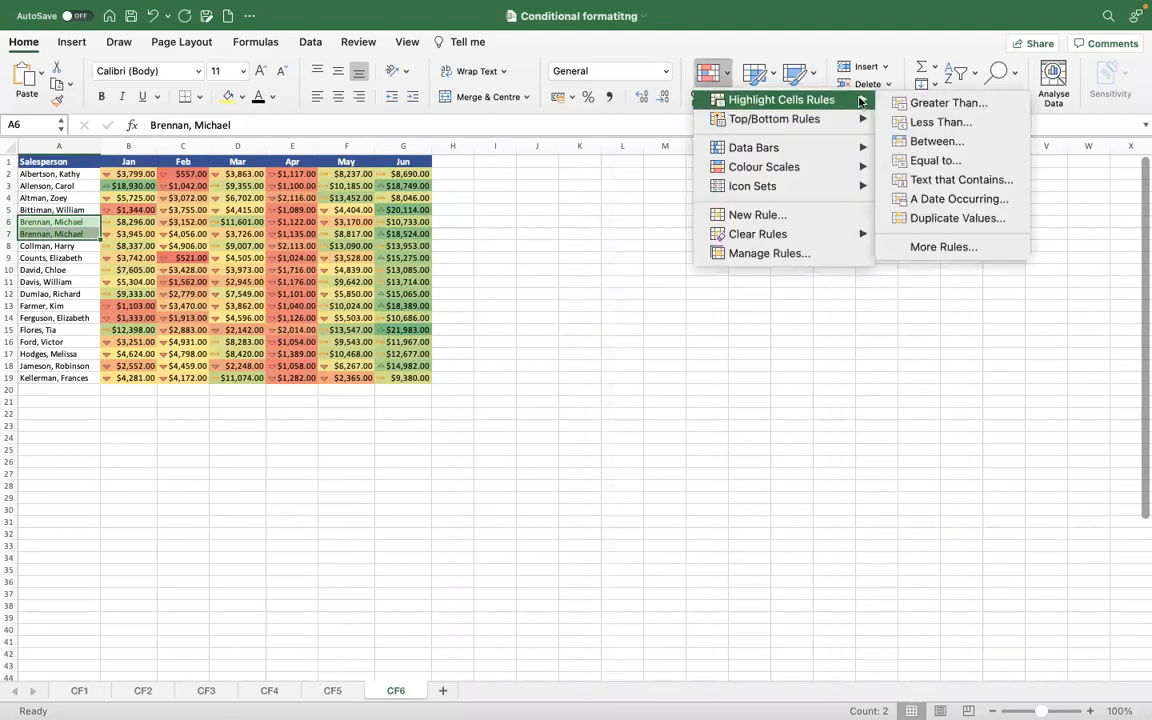
click(944, 160)
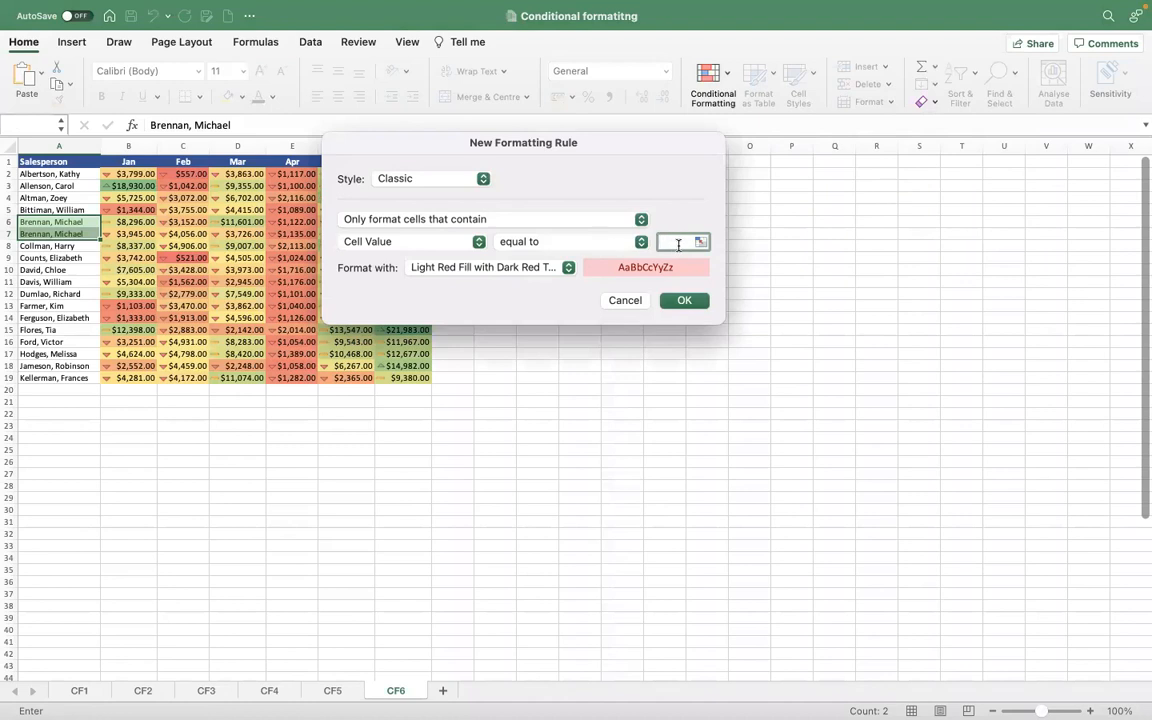
click(643, 299)
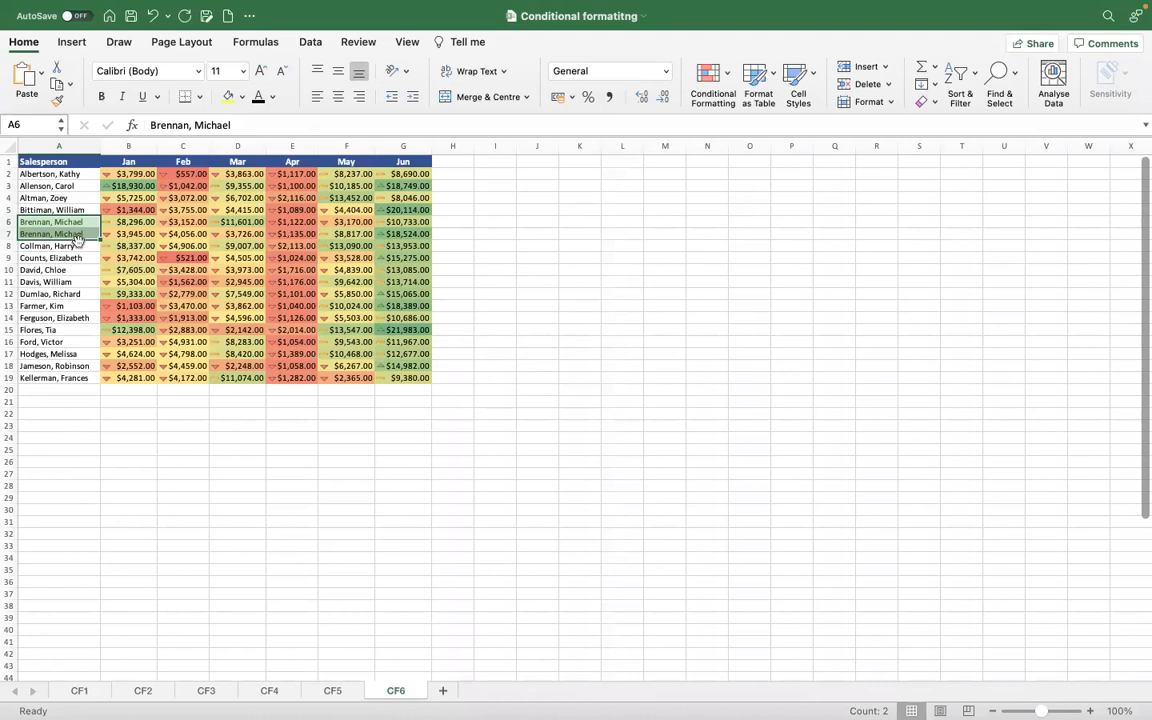
Review the rules applied to the sales figures and their ranges from cell D7, close the rules manager unchanged, and return to A2.
click(77, 237)
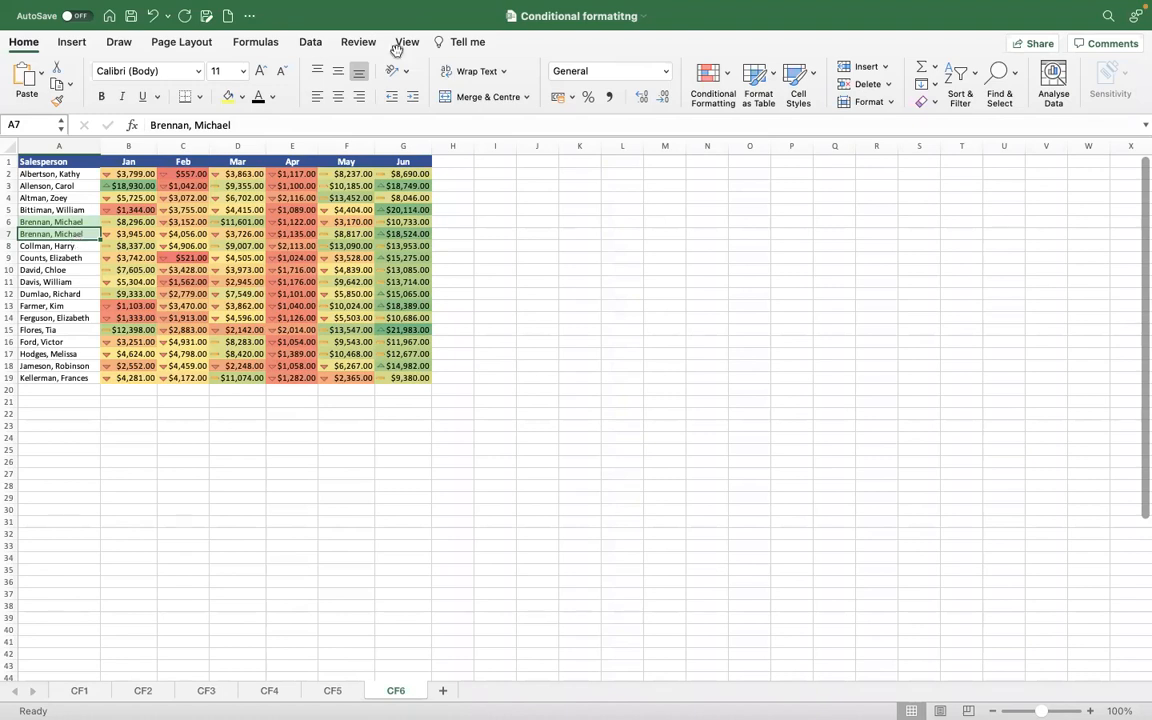
click(262, 237)
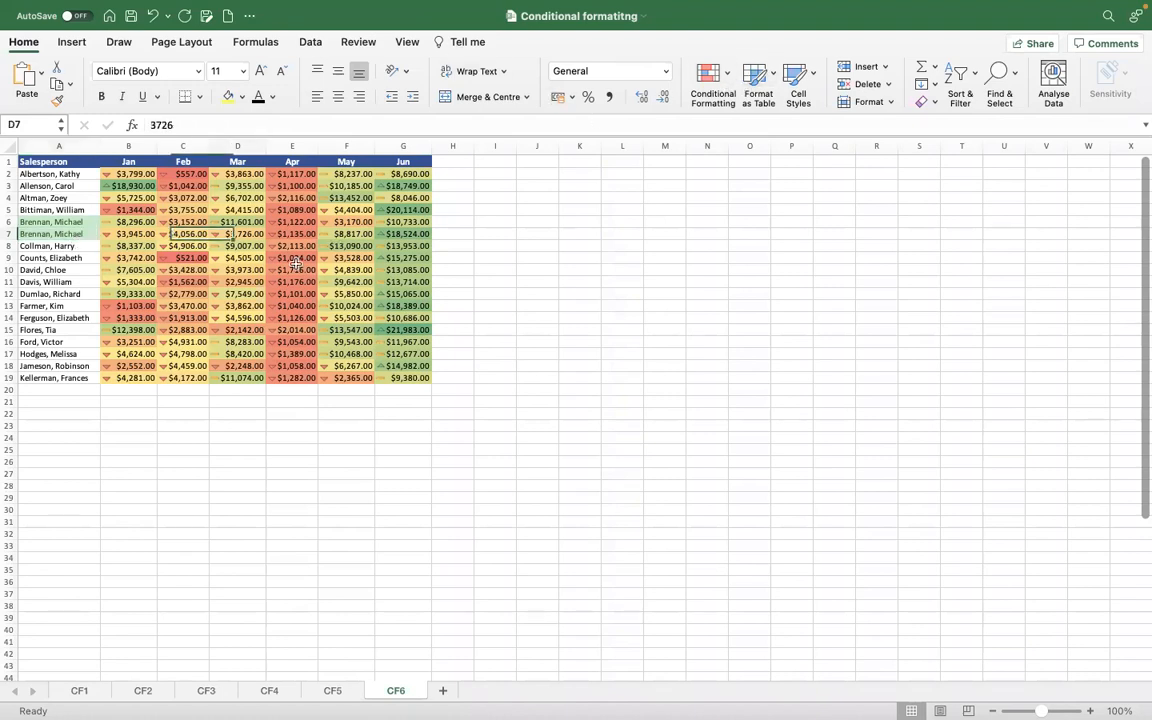
click(713, 78)
click(755, 252)
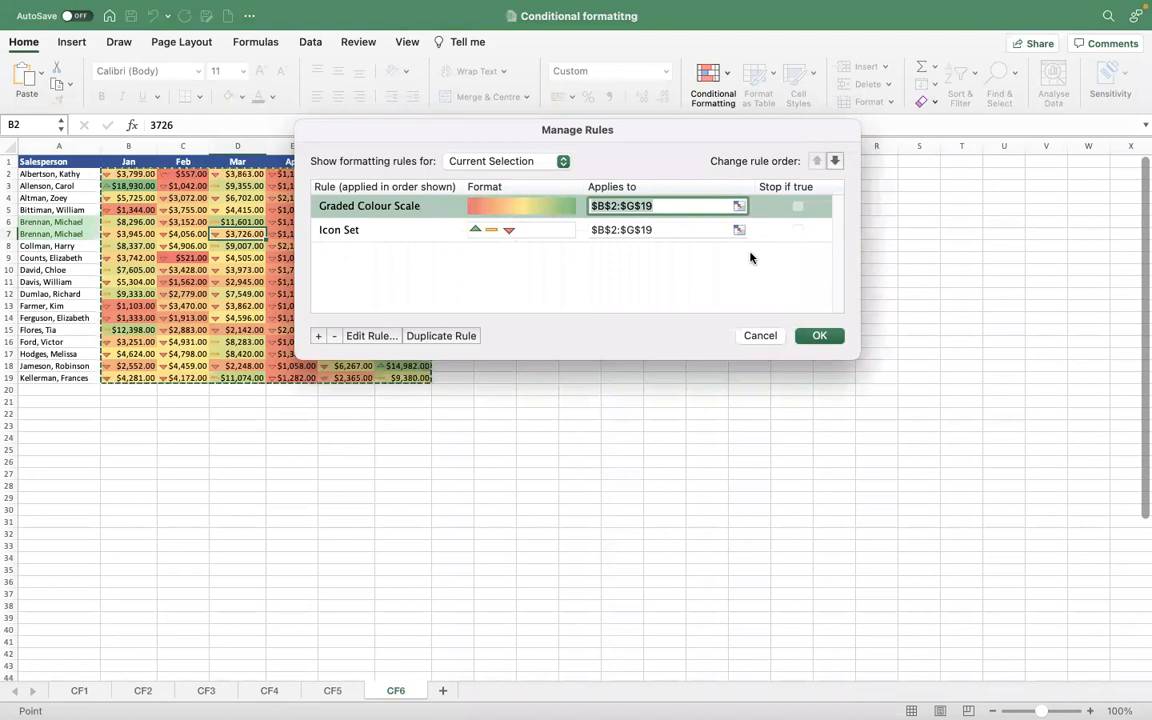
click(693, 205)
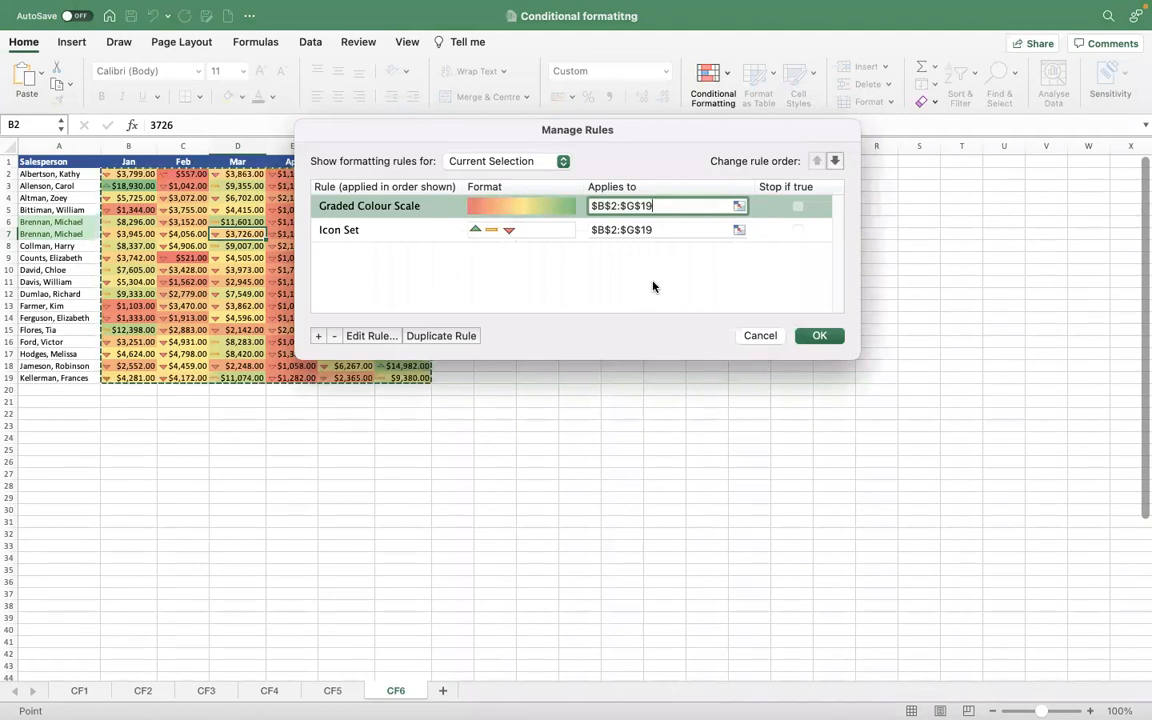
drag(693, 135, 848, 195)
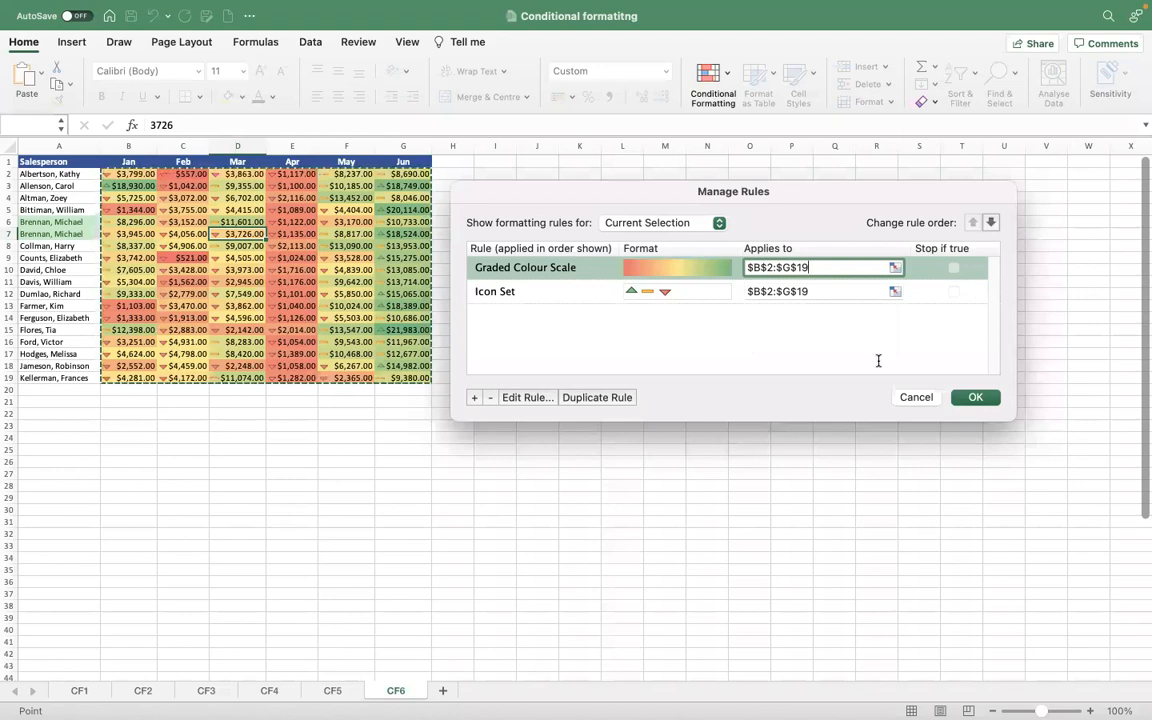
click(912, 396)
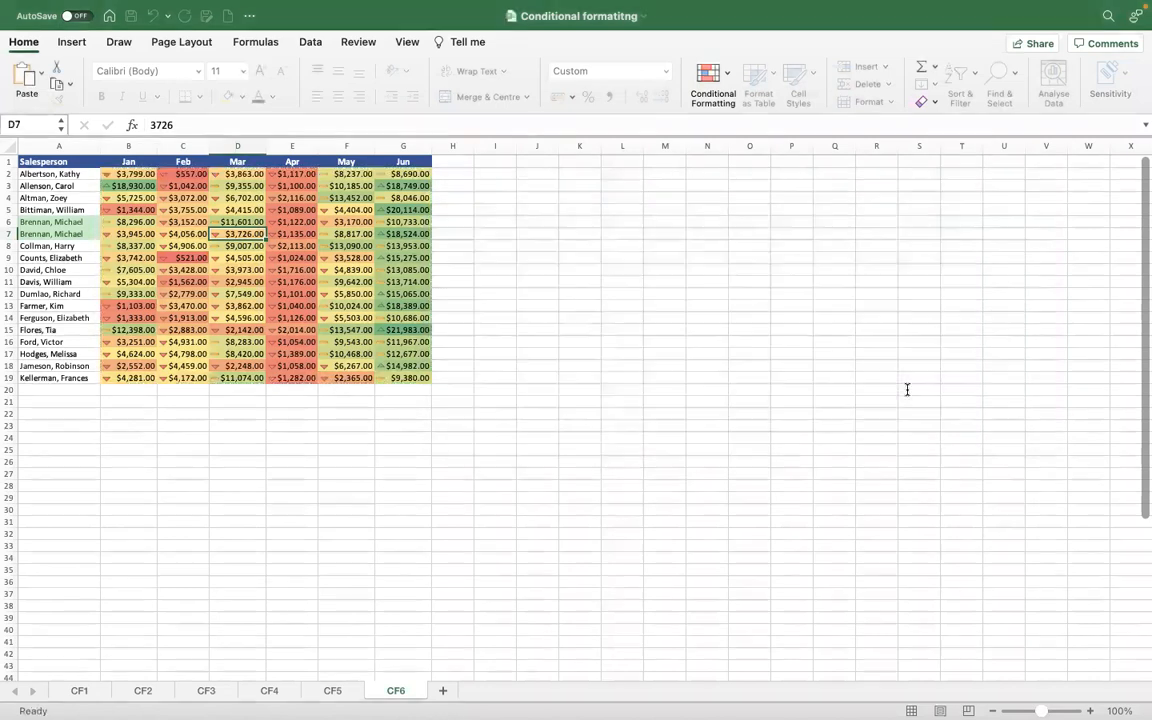
key(ctrl+Up)
key(ctrl+Left)
key(Down)
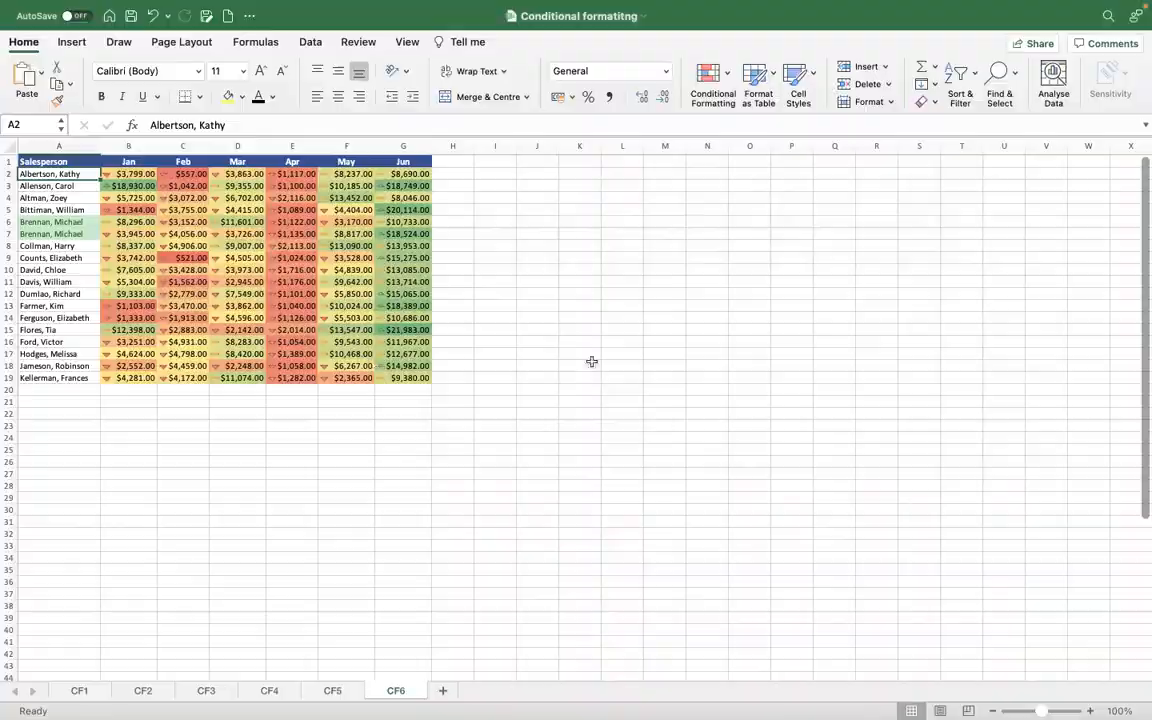